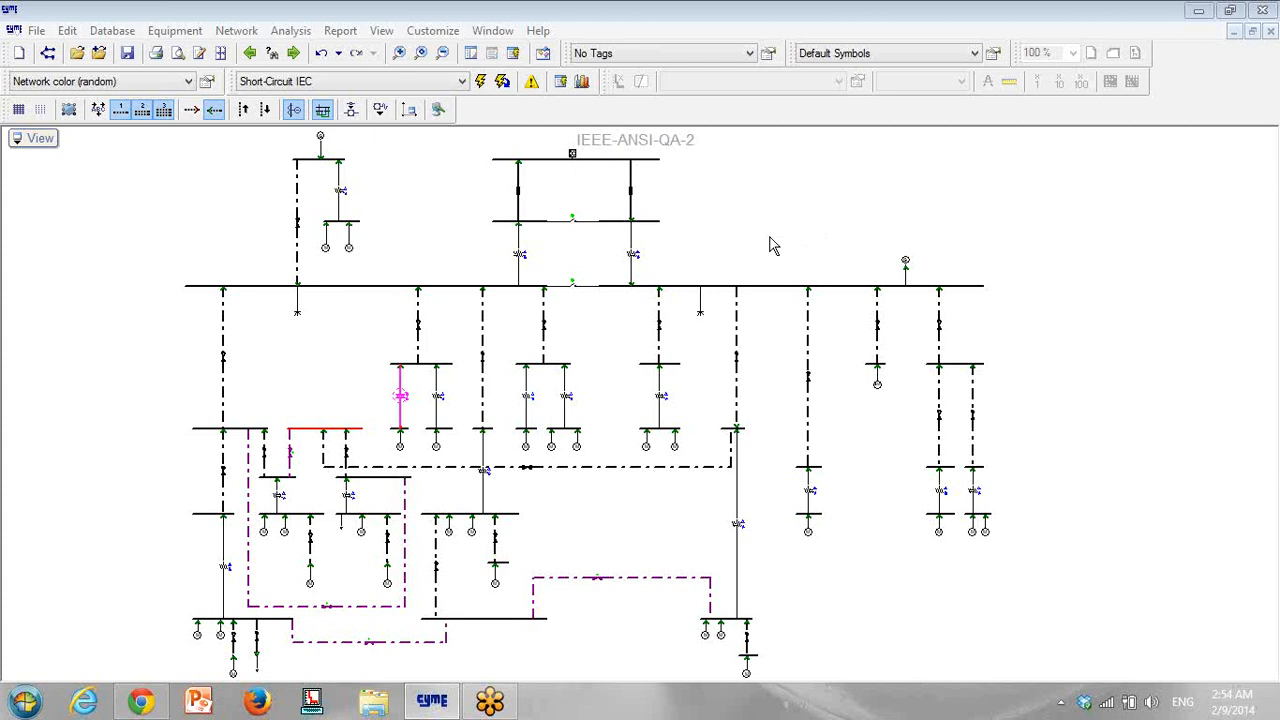
Start the Equipment Modeling tutorial with only EquipmentModeling.sxst included, discarding changes to the current study
{"action": "left_click", "coordinate": [532, 32]}
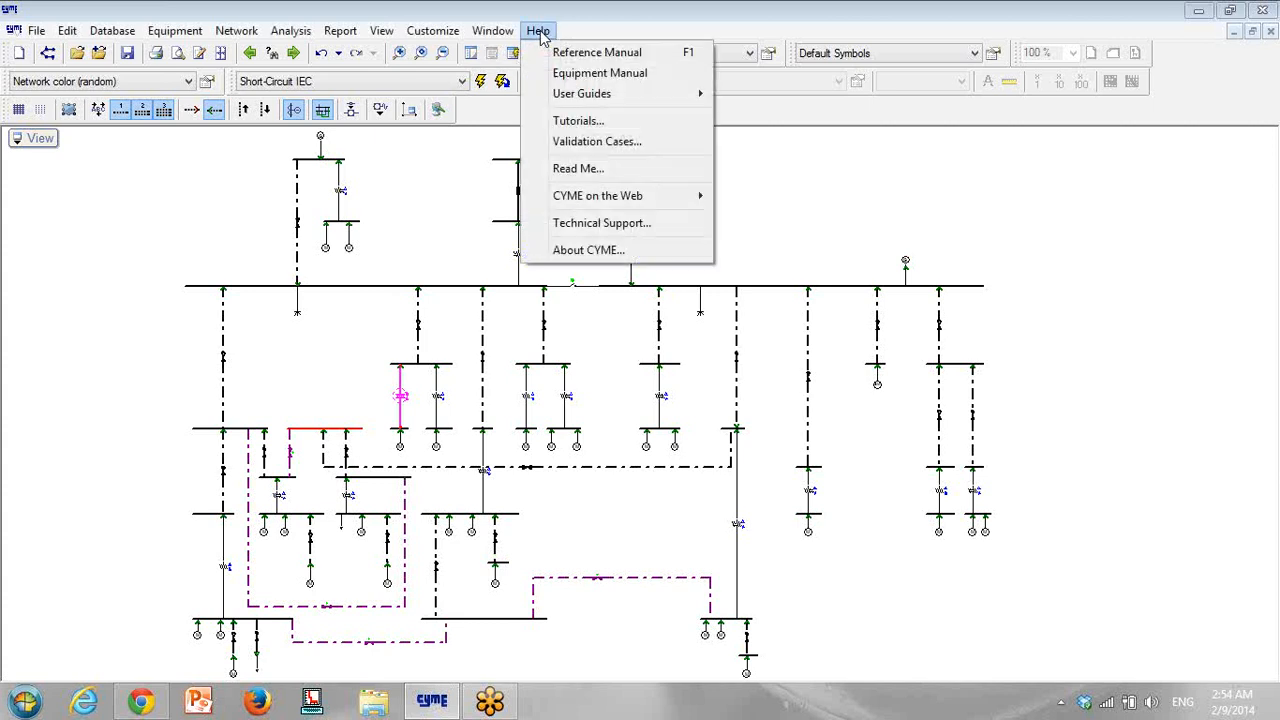
{"action": "left_click", "coordinate": [572, 122]}
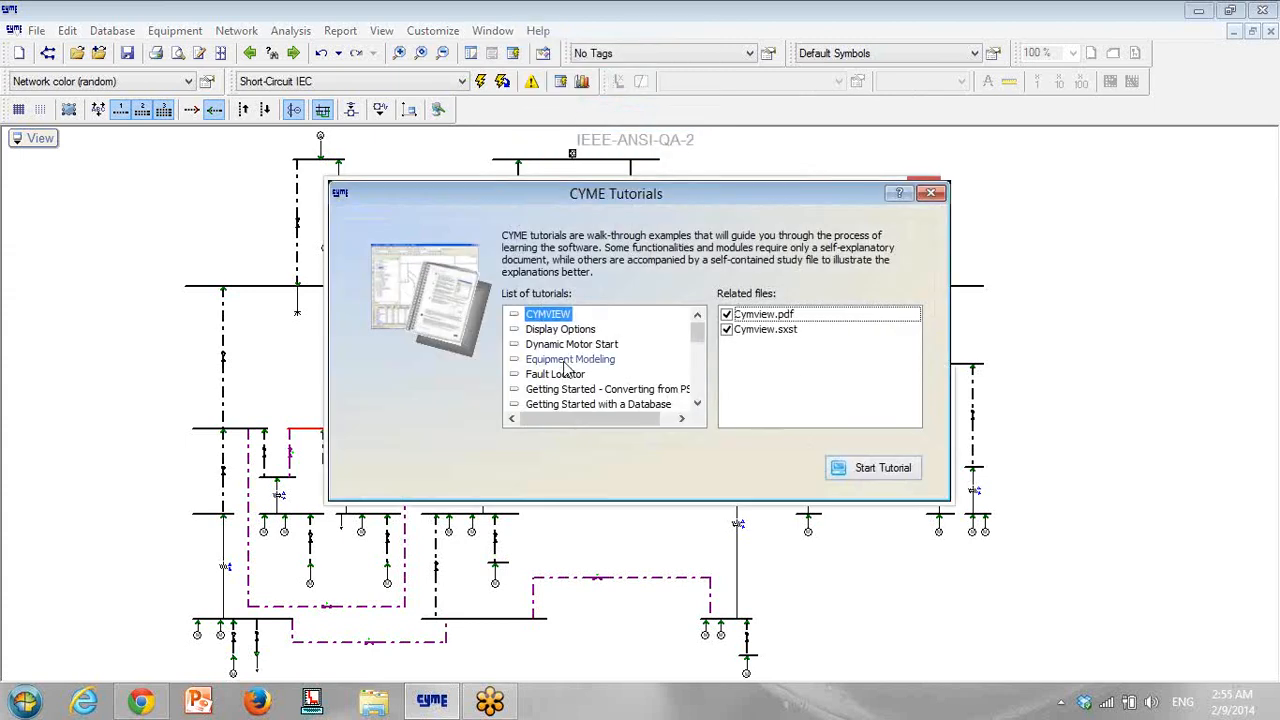
{"action": "left_click", "coordinate": [568, 359]}
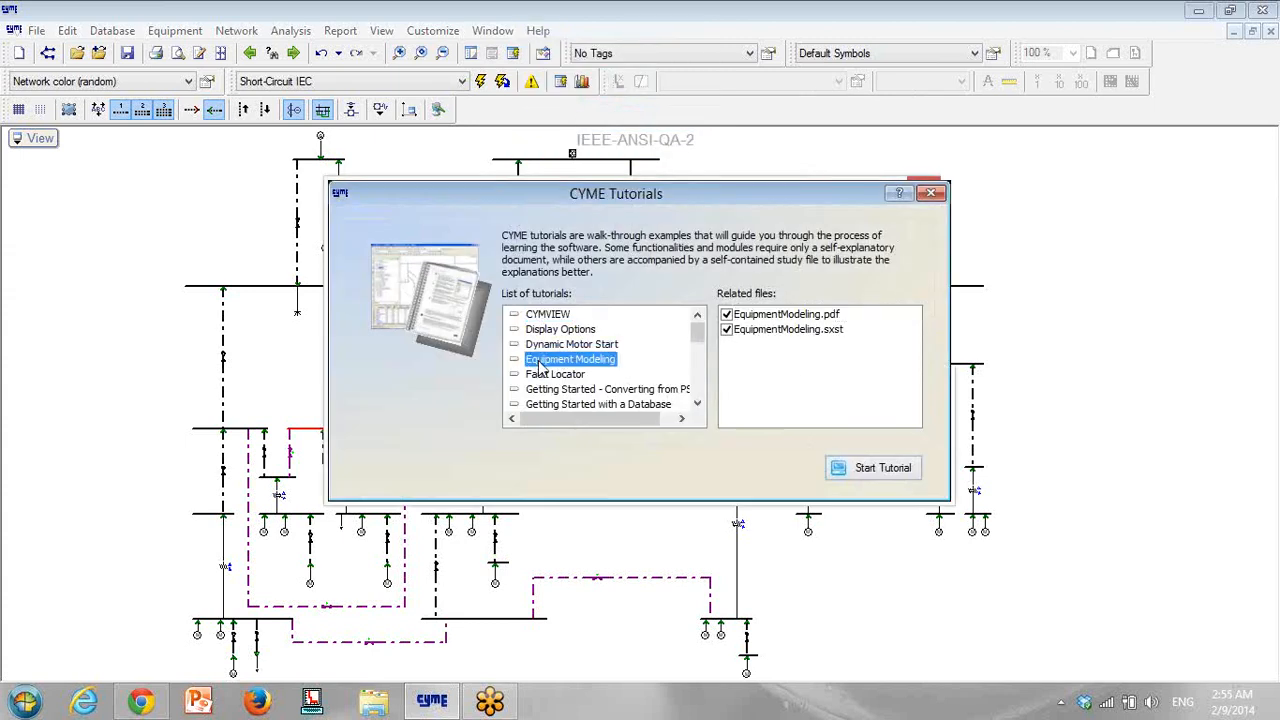
{"action": "left_click", "coordinate": [727, 316]}
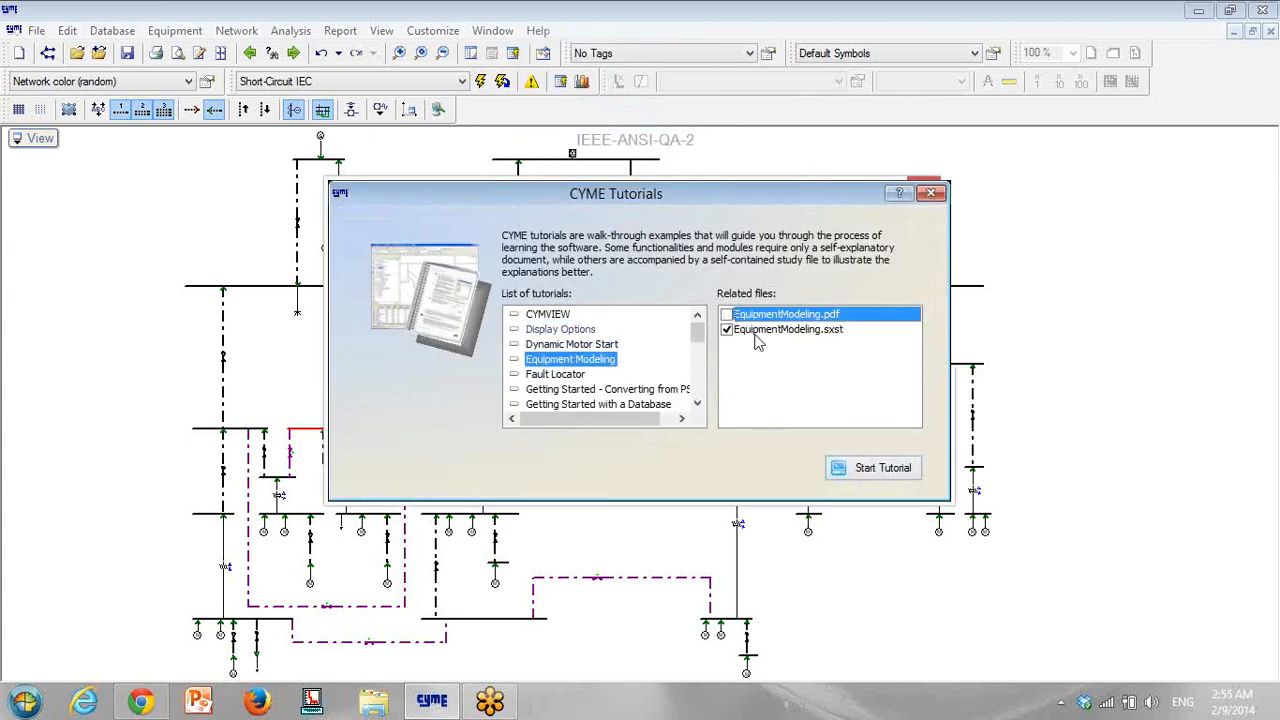
{"action": "left_click", "coordinate": [808, 332]}
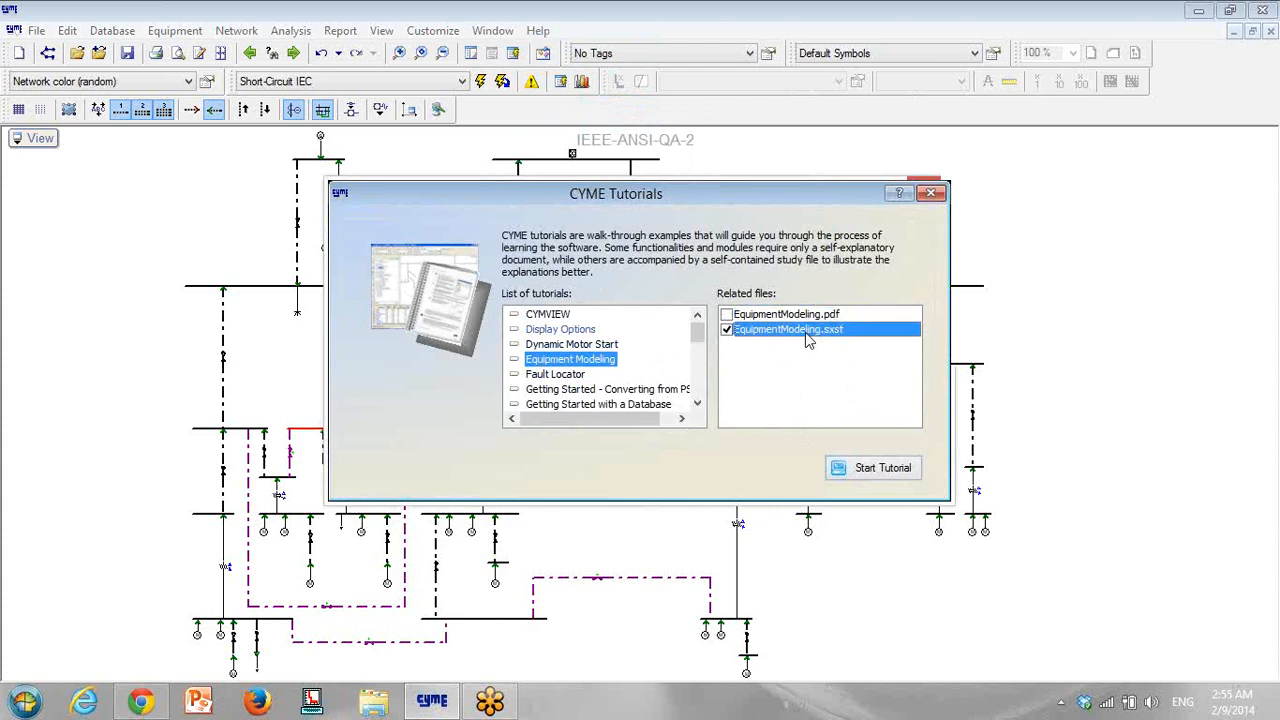
{"action": "left_click", "coordinate": [874, 468]}
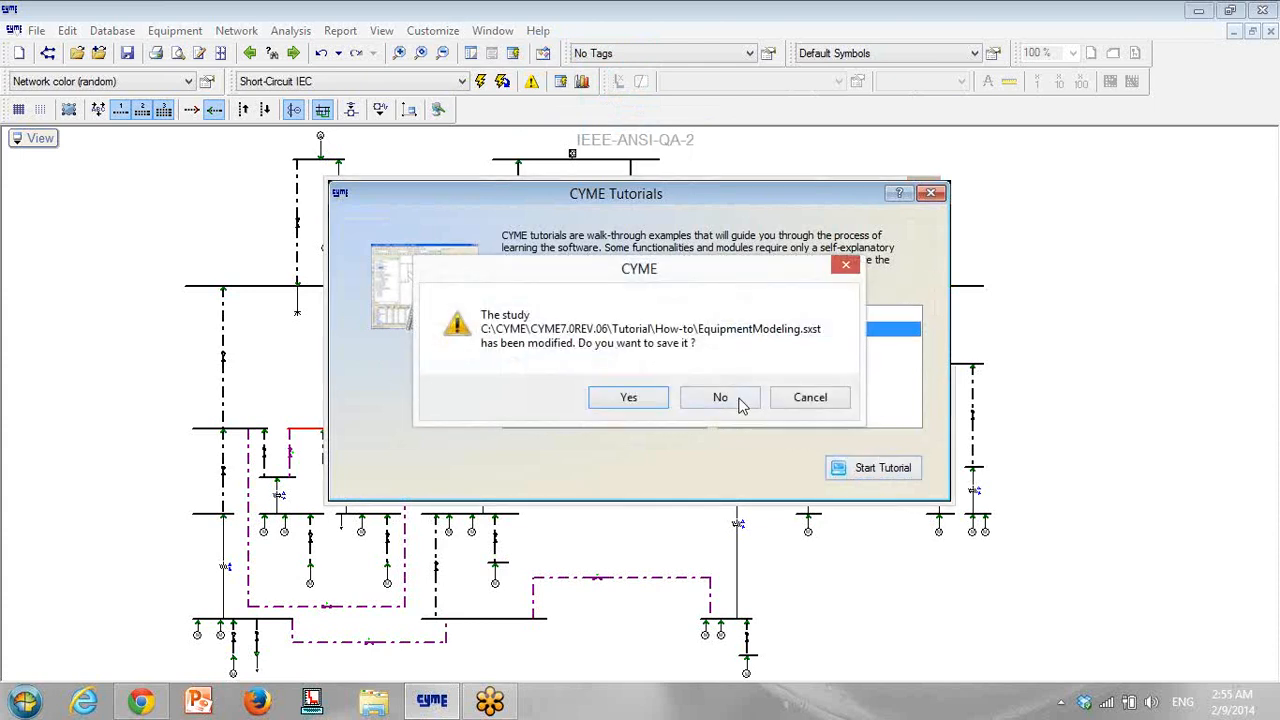
{"action": "left_click", "coordinate": [720, 397]}
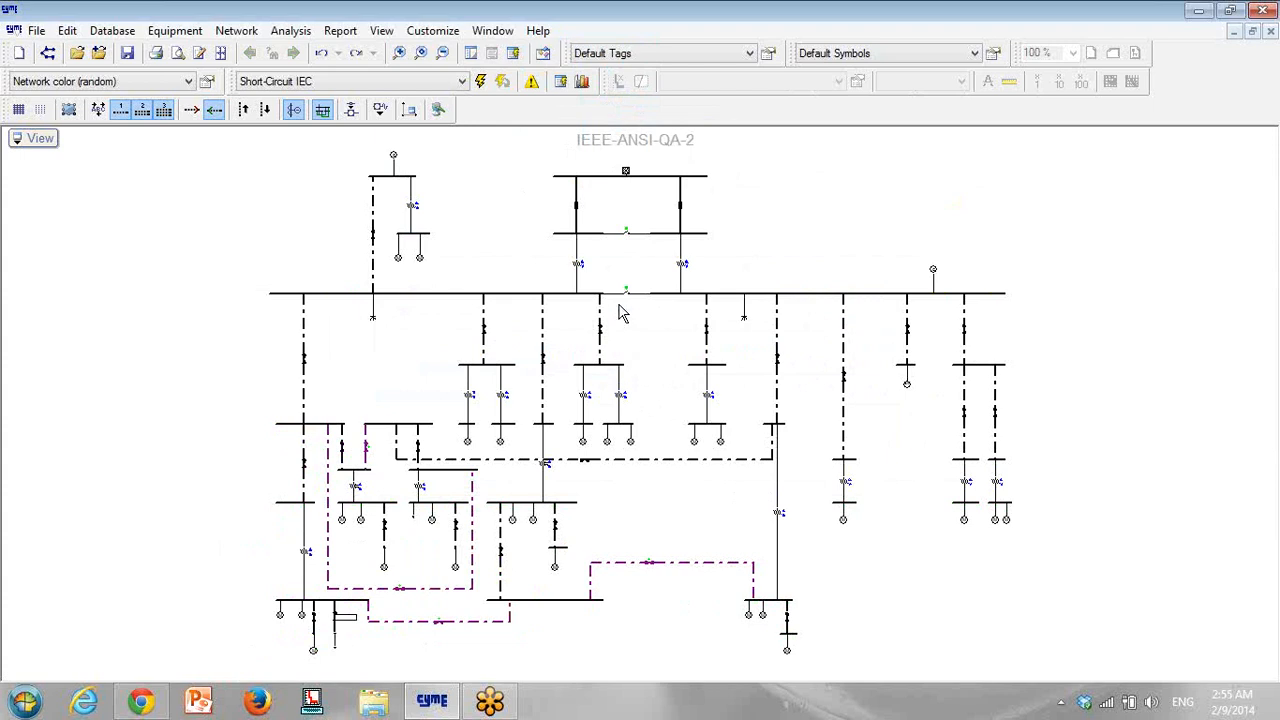
Show the network explorer, expand the Bus group and locate buses 01:69-1, 03:MILL-1, 06:FDR-H, 10:EMERG and 16:T9-PRI on the diagram
{"action": "left_click", "coordinate": [472, 54]}
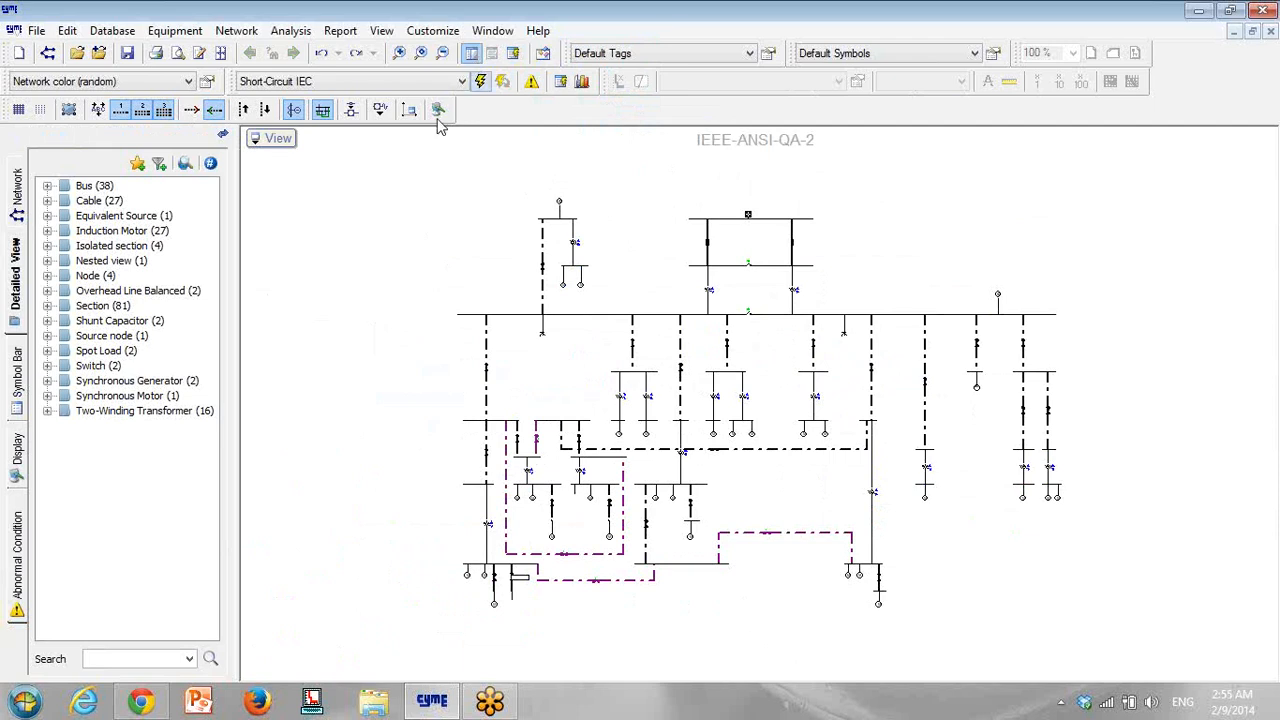
{"action": "left_click", "coordinate": [47, 186]}
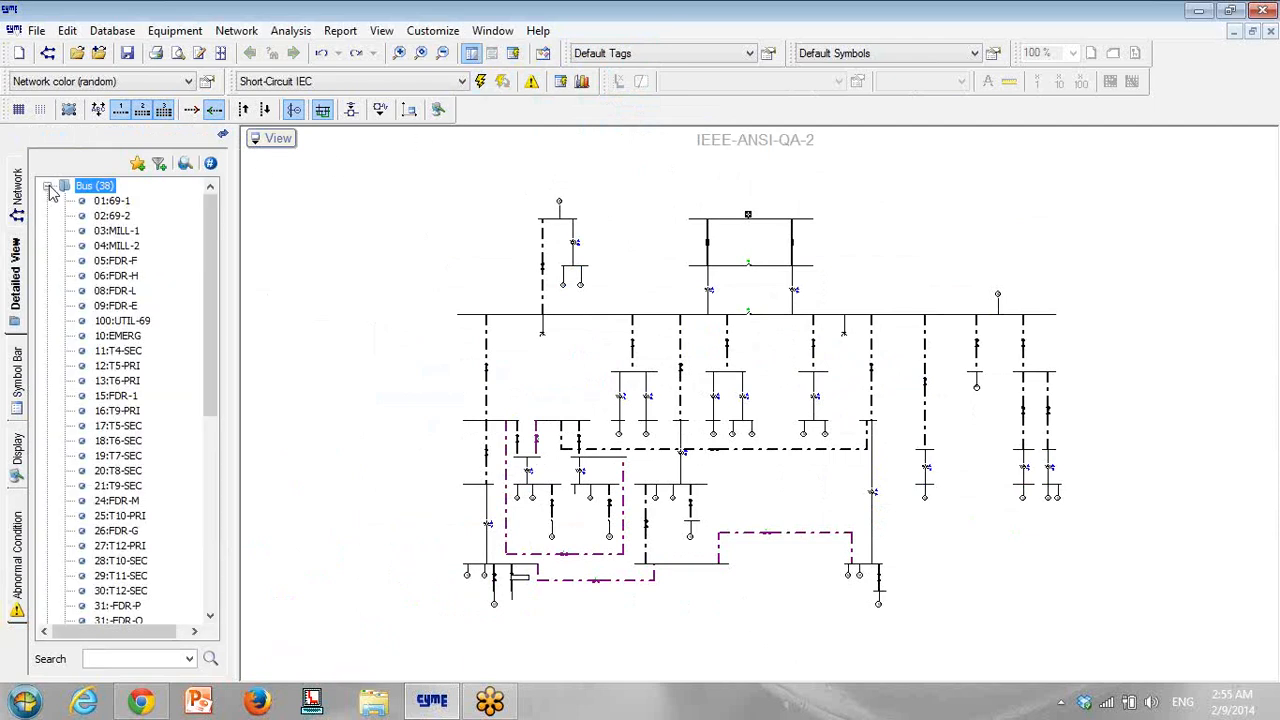
{"action": "left_click", "coordinate": [112, 200]}
{"action": "left_click", "coordinate": [116, 230]}
{"action": "left_click", "coordinate": [116, 275]}
{"action": "left_click", "coordinate": [118, 337]}
{"action": "left_click", "coordinate": [117, 410]}
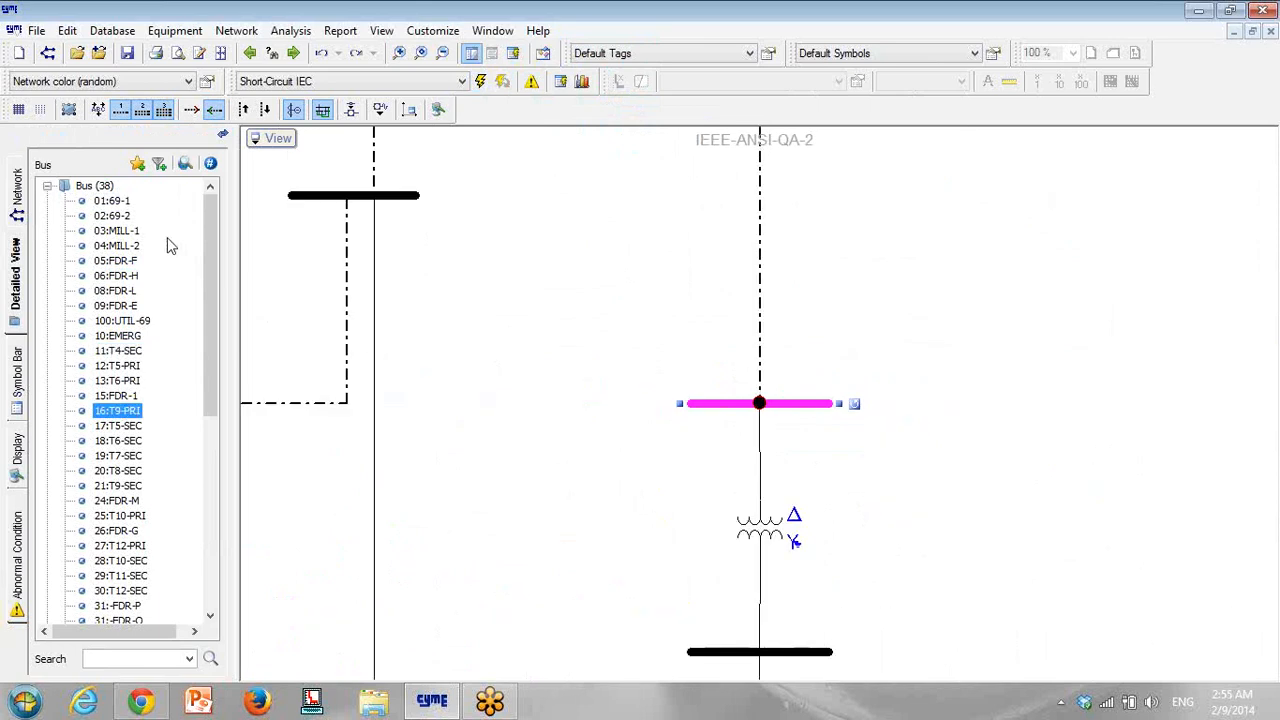
Select buses 13:T6-PRI and 10:EMERG with automatic locating on the diagram temporarily disabled
{"action": "left_click", "coordinate": [185, 165]}
{"action": "left_click", "coordinate": [117, 380]}
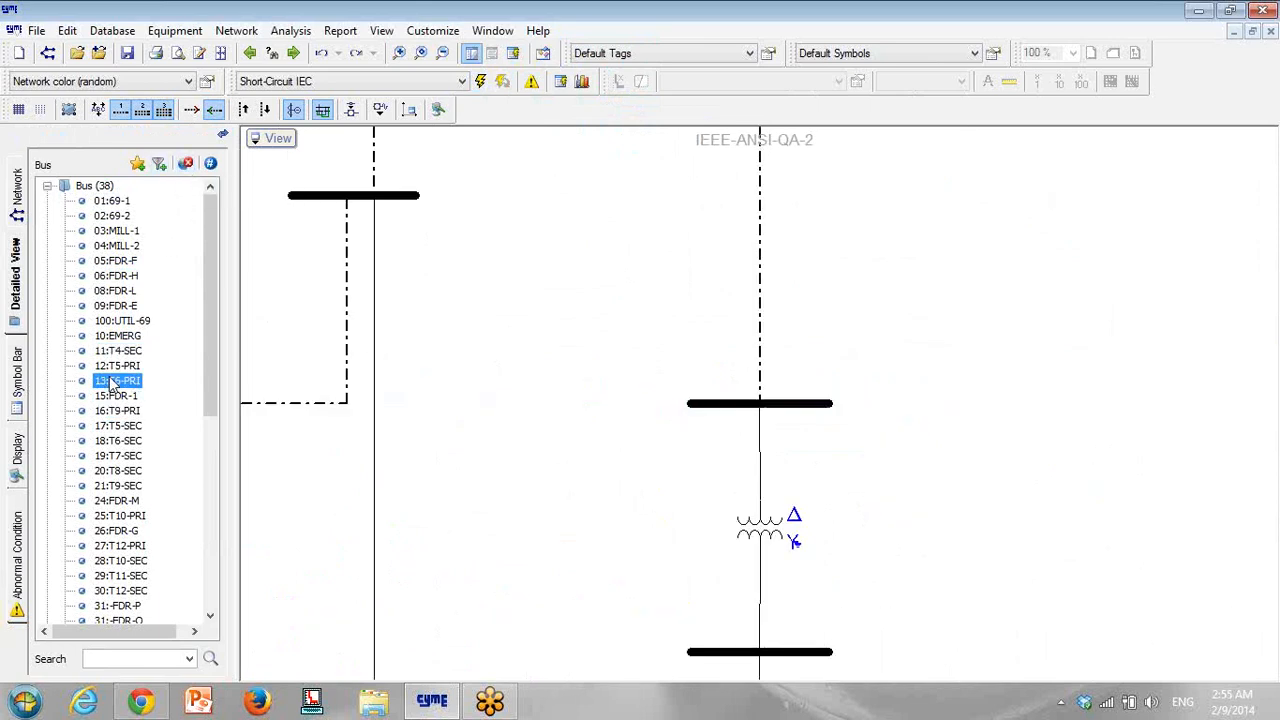
{"action": "left_click", "coordinate": [120, 337]}
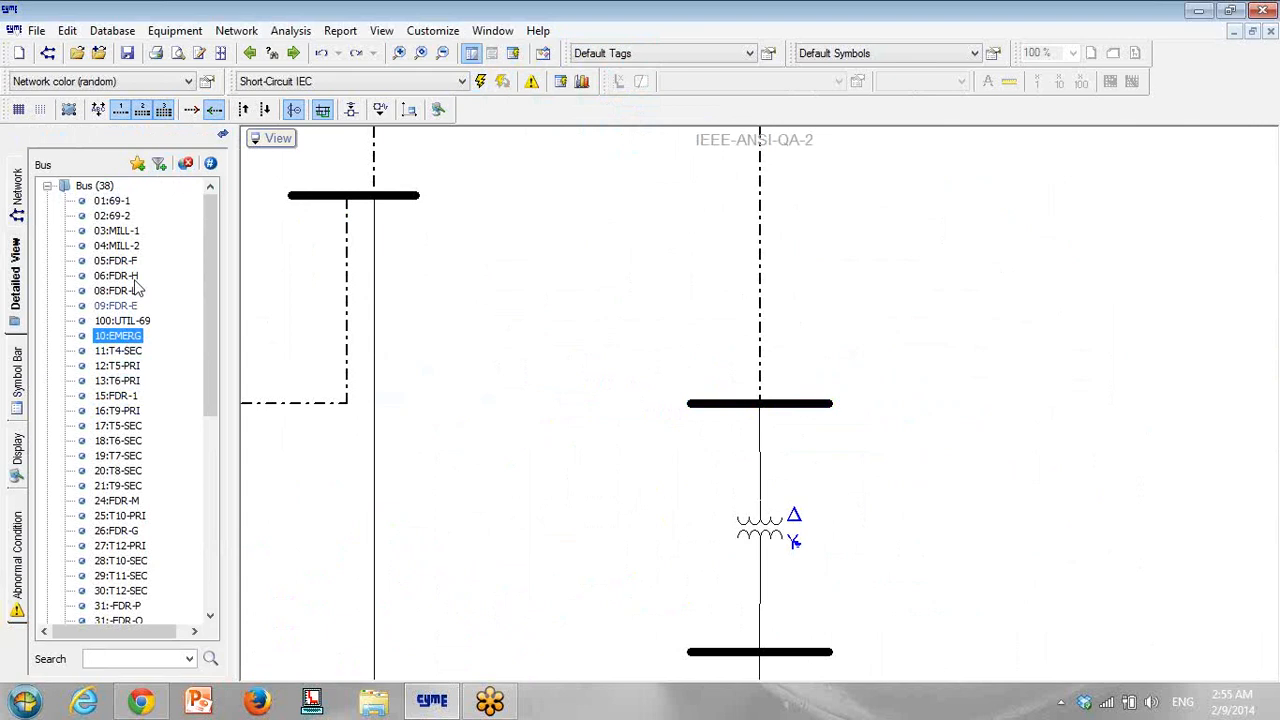
{"action": "left_click", "coordinate": [186, 166]}
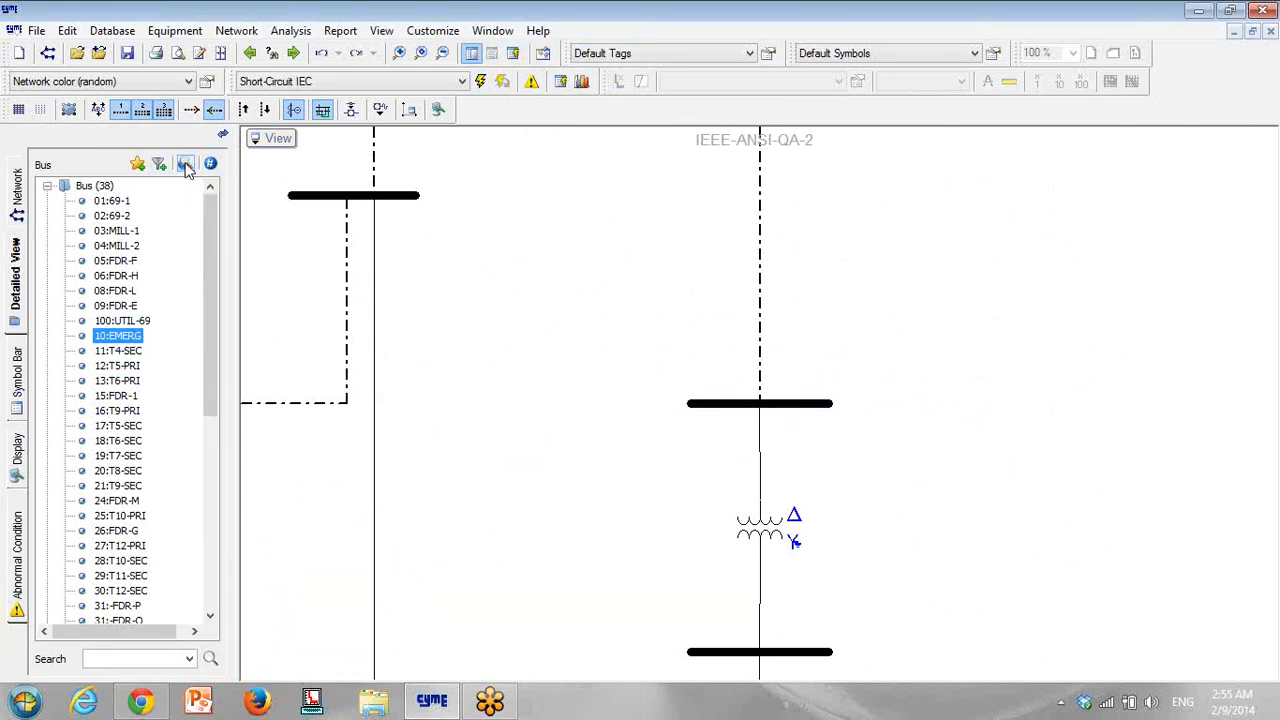
Locate buses 04:MILL-2, 100:UTIL-69, 21:T9-SEC, 27:T12-PRI and 01:69-1 on the diagram from the bus list
{"action": "left_click", "coordinate": [118, 245]}
{"action": "left_click", "coordinate": [122, 320]}
{"action": "left_click", "coordinate": [118, 485]}
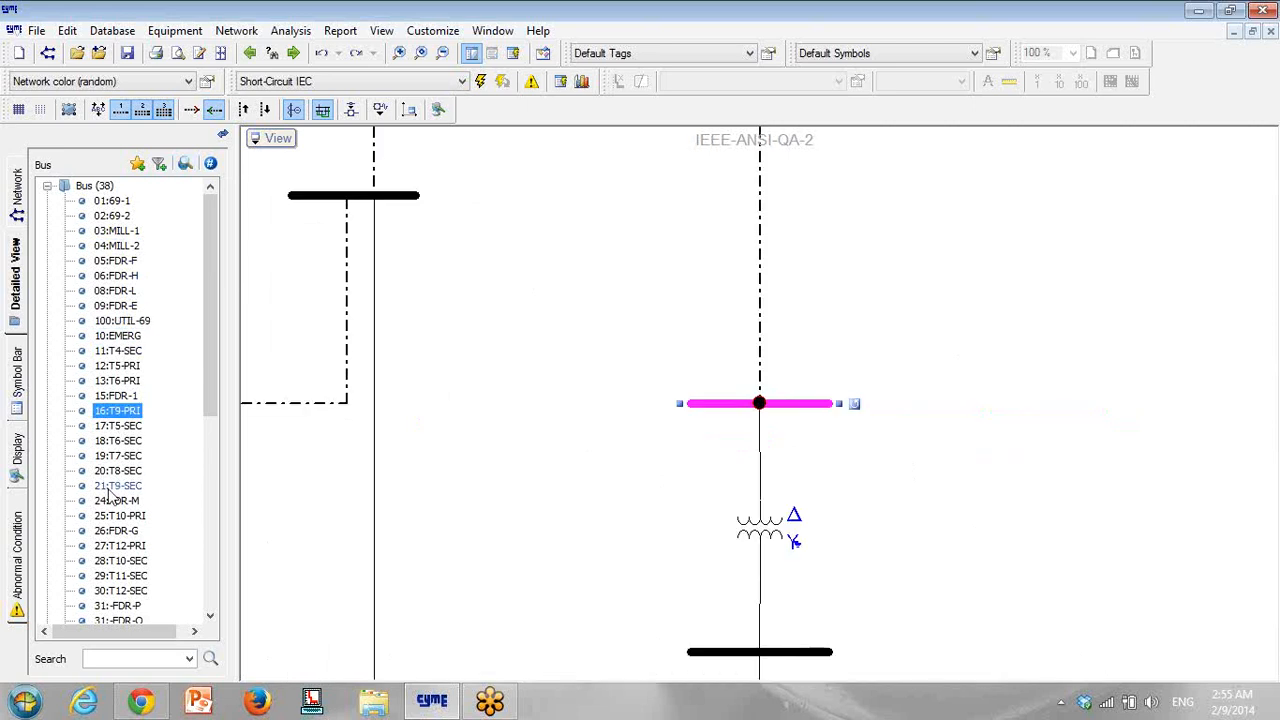
{"action": "left_click", "coordinate": [110, 546]}
{"action": "left_click", "coordinate": [112, 201]}
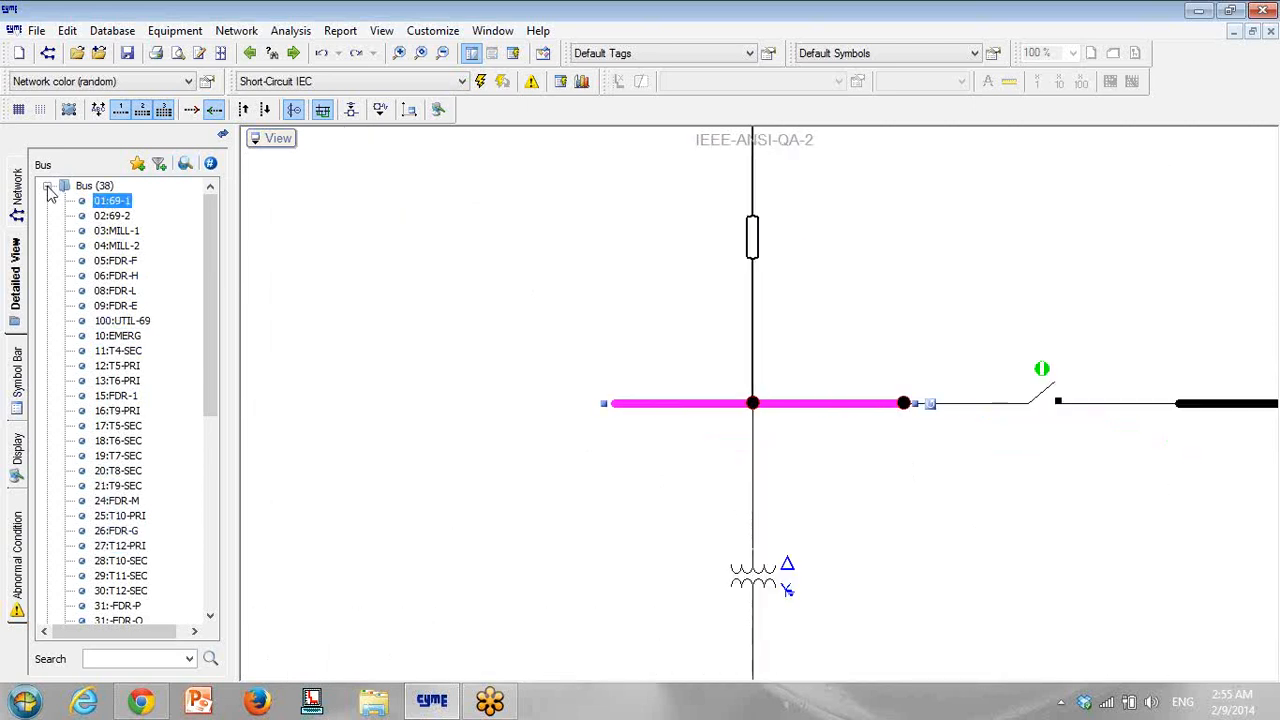
{"action": "left_click_drag", "start_coordinate": [210, 251], "coordinate": [154, 213]}
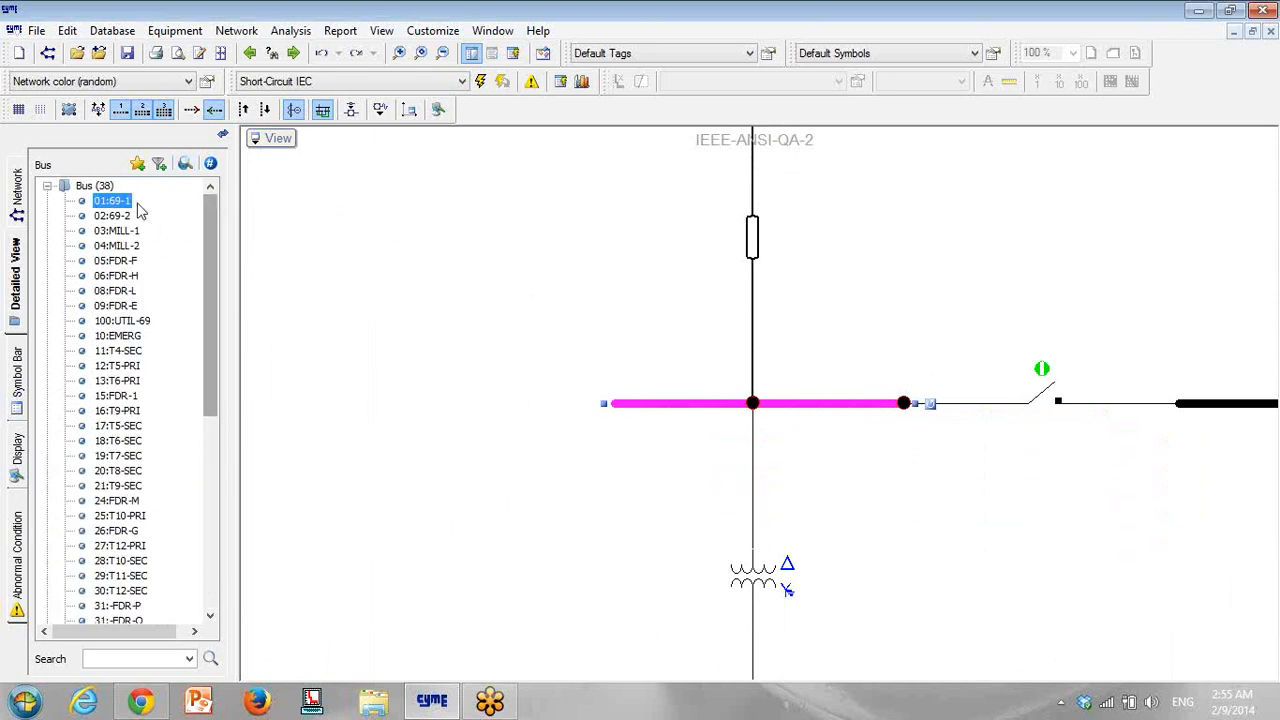
Group the buses in the explorer by the Node keyword KVLLBase (Base Voltage kVLL)
{"action": "left_click", "coordinate": [98, 188]}
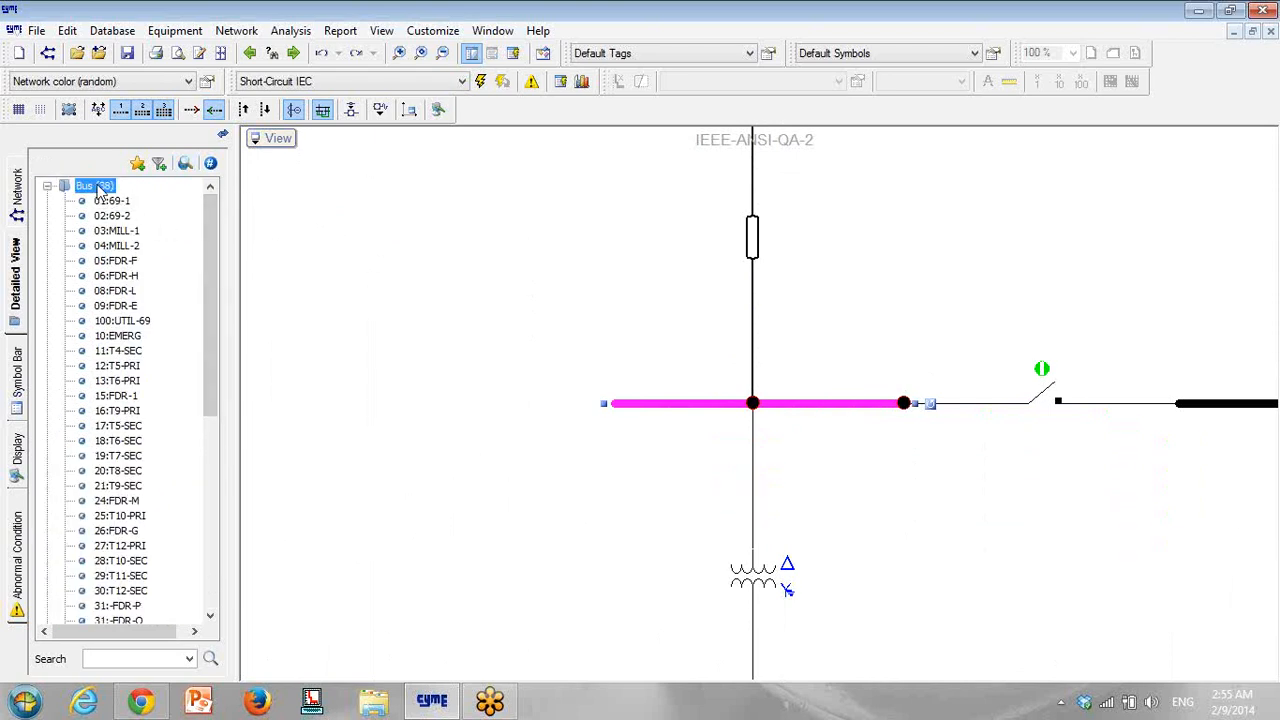
{"action": "right_click", "coordinate": [98, 190]}
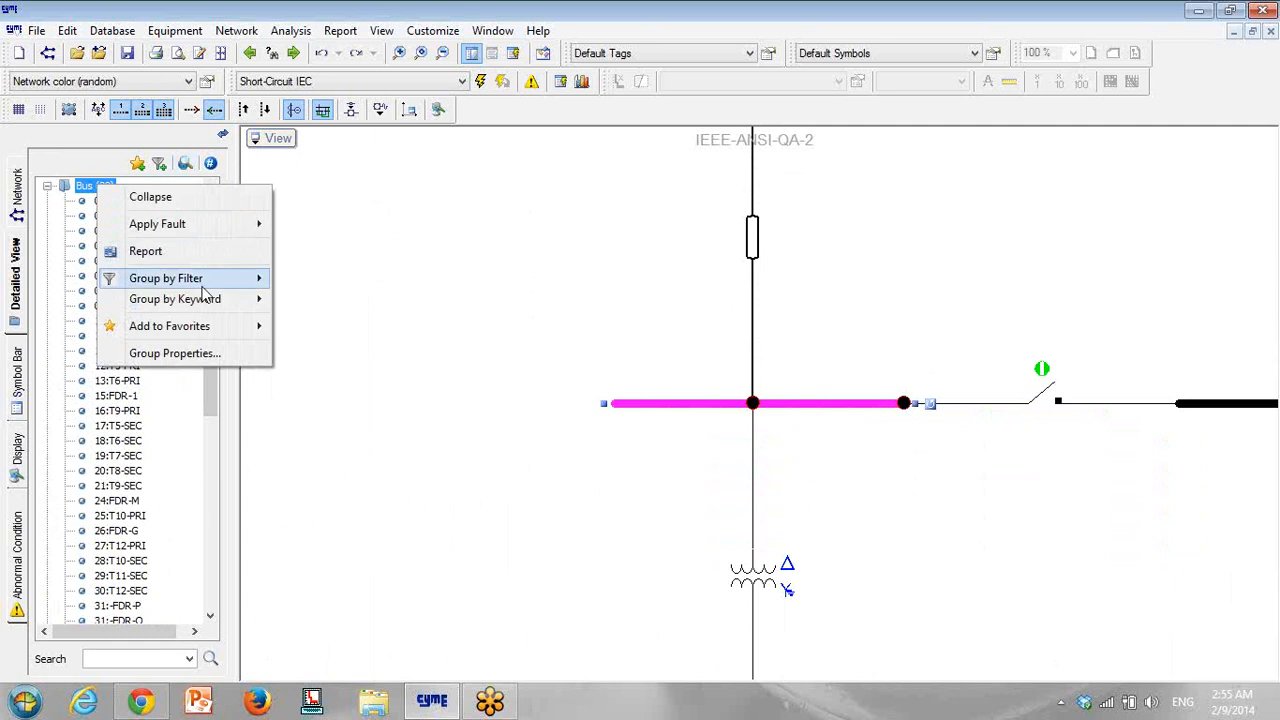
{"action": "mouse_move", "coordinate": [210, 300]}
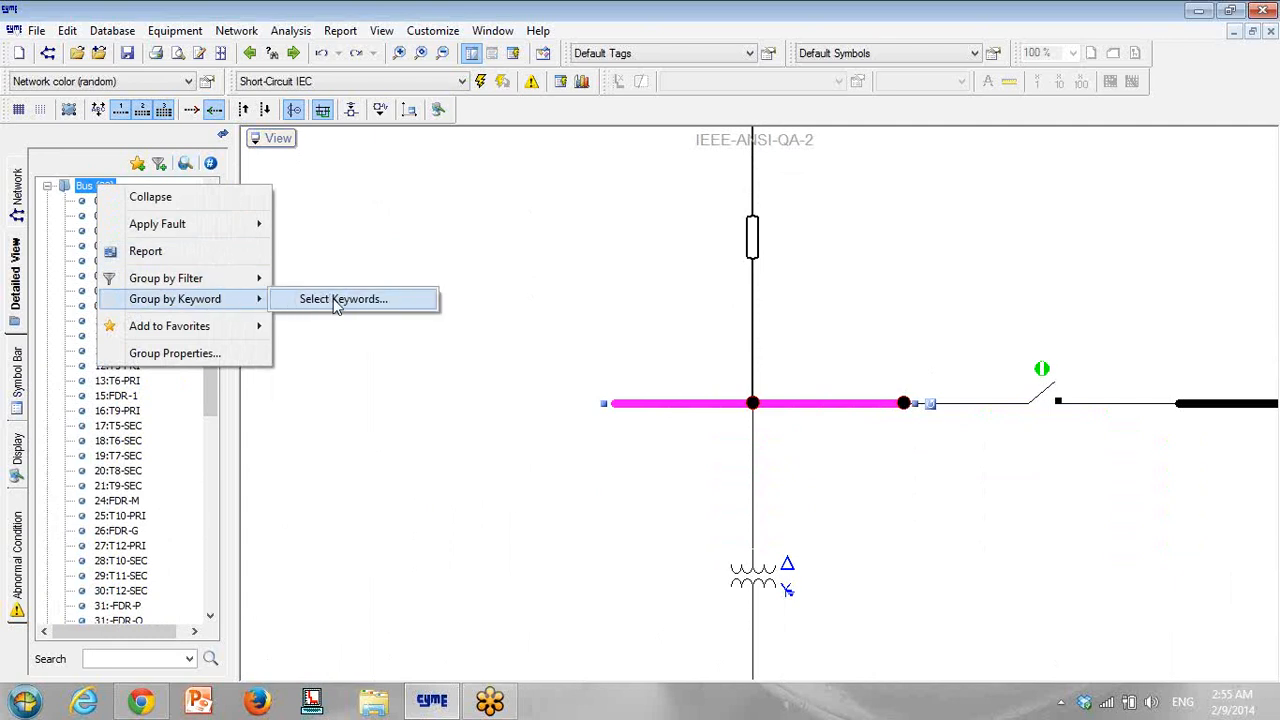
{"action": "left_click", "coordinate": [340, 304]}
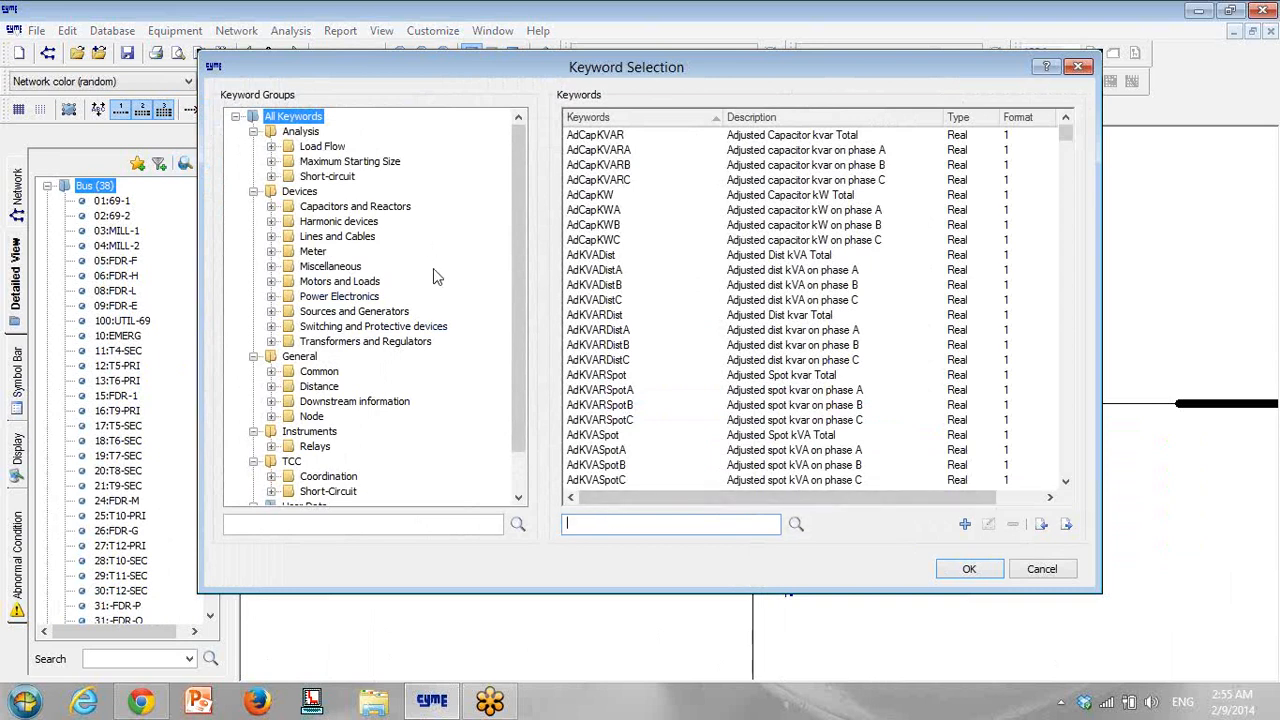
{"action": "left_click", "coordinate": [310, 416]}
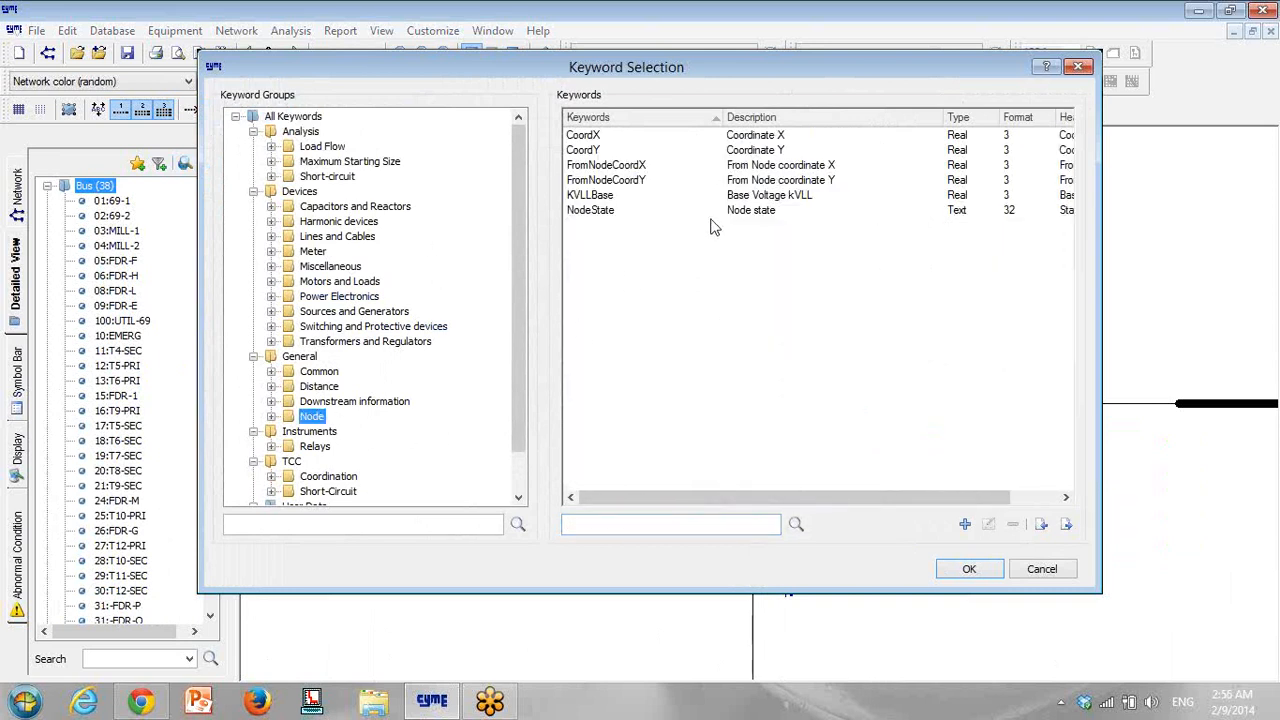
{"action": "left_click", "coordinate": [752, 196]}
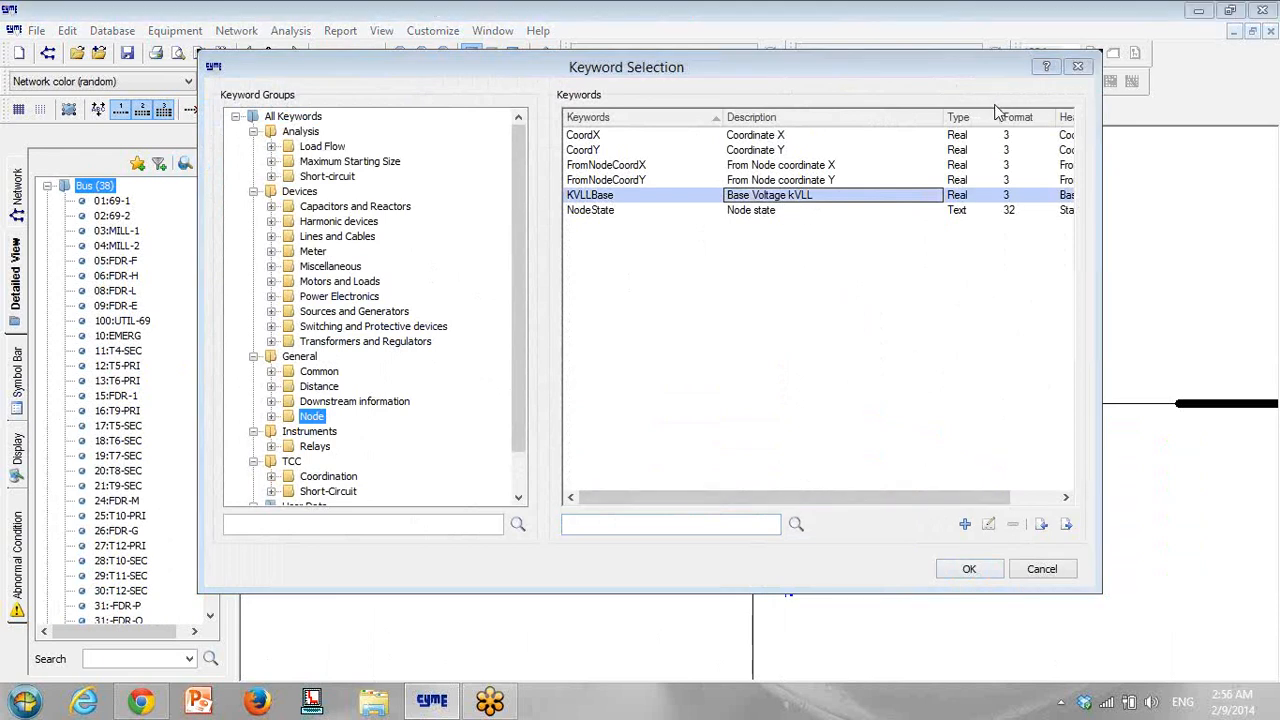
{"action": "left_click", "coordinate": [970, 569]}
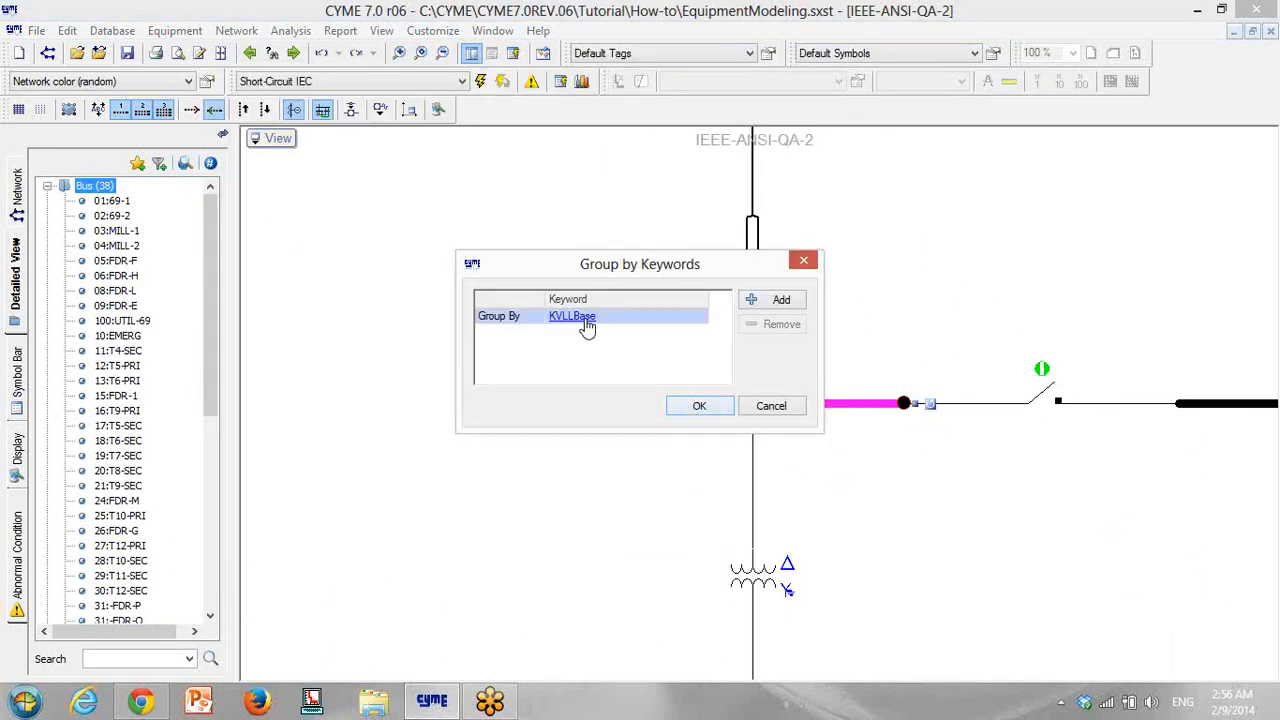
{"action": "left_click", "coordinate": [692, 407]}
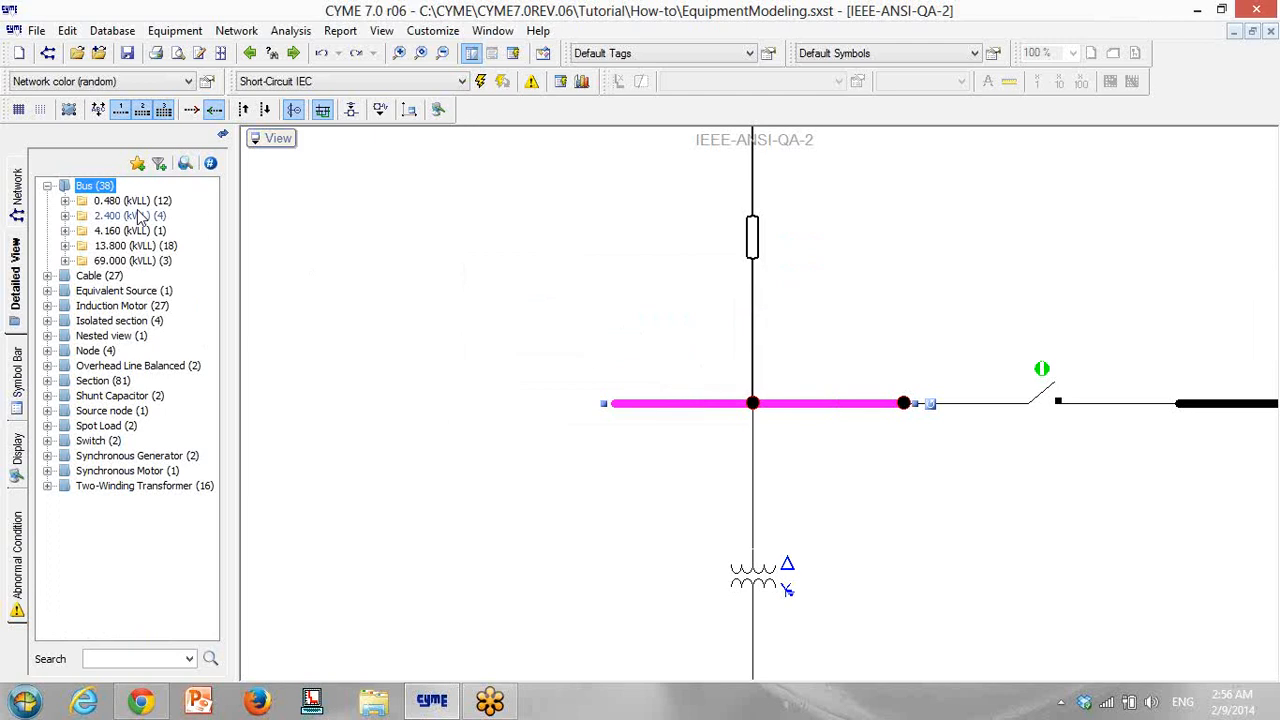
Generate a report of the buses in the 69.000 kVLL group and close it after viewing
{"action": "left_click", "coordinate": [138, 203]}
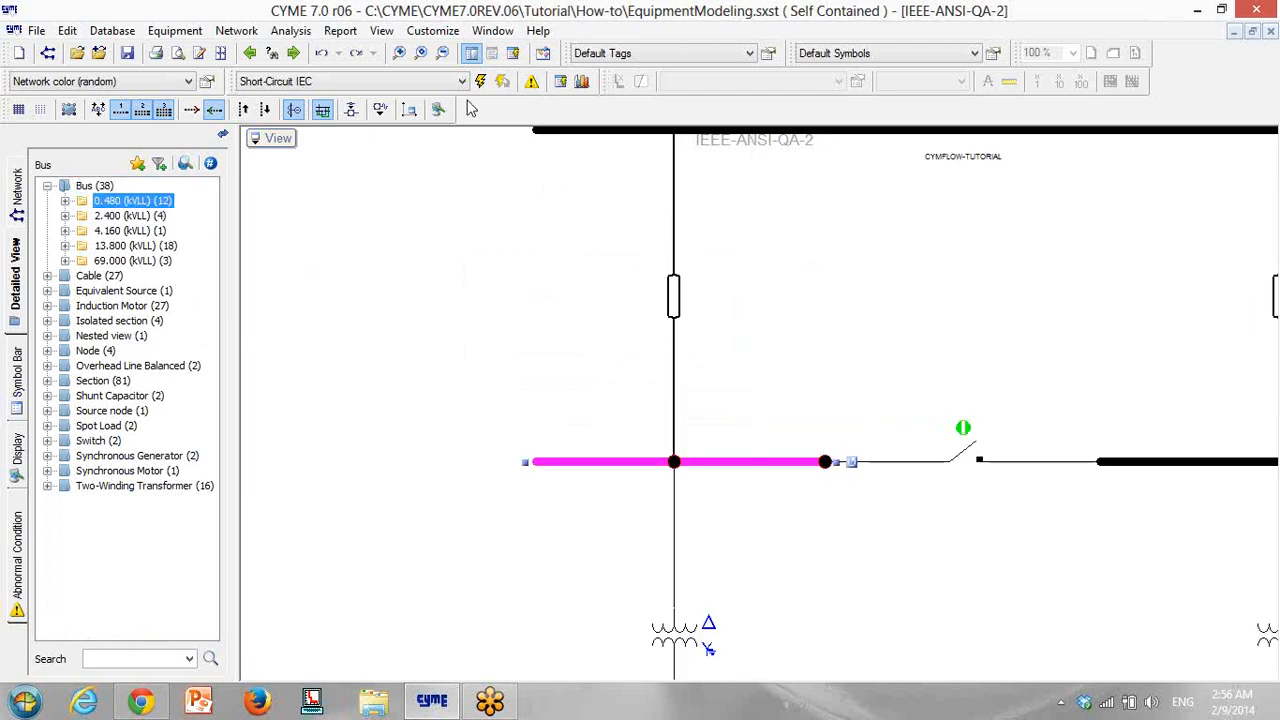
{"action": "left_click", "coordinate": [420, 53]}
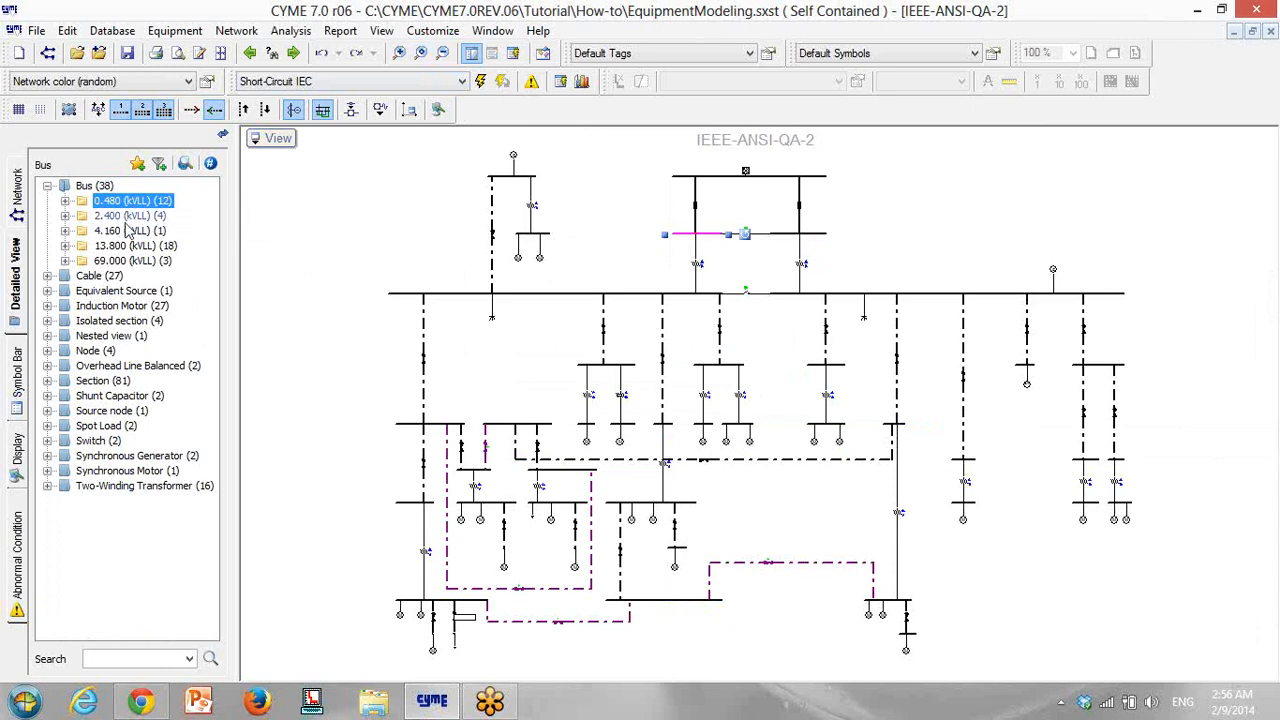
{"action": "right_click", "coordinate": [160, 264]}
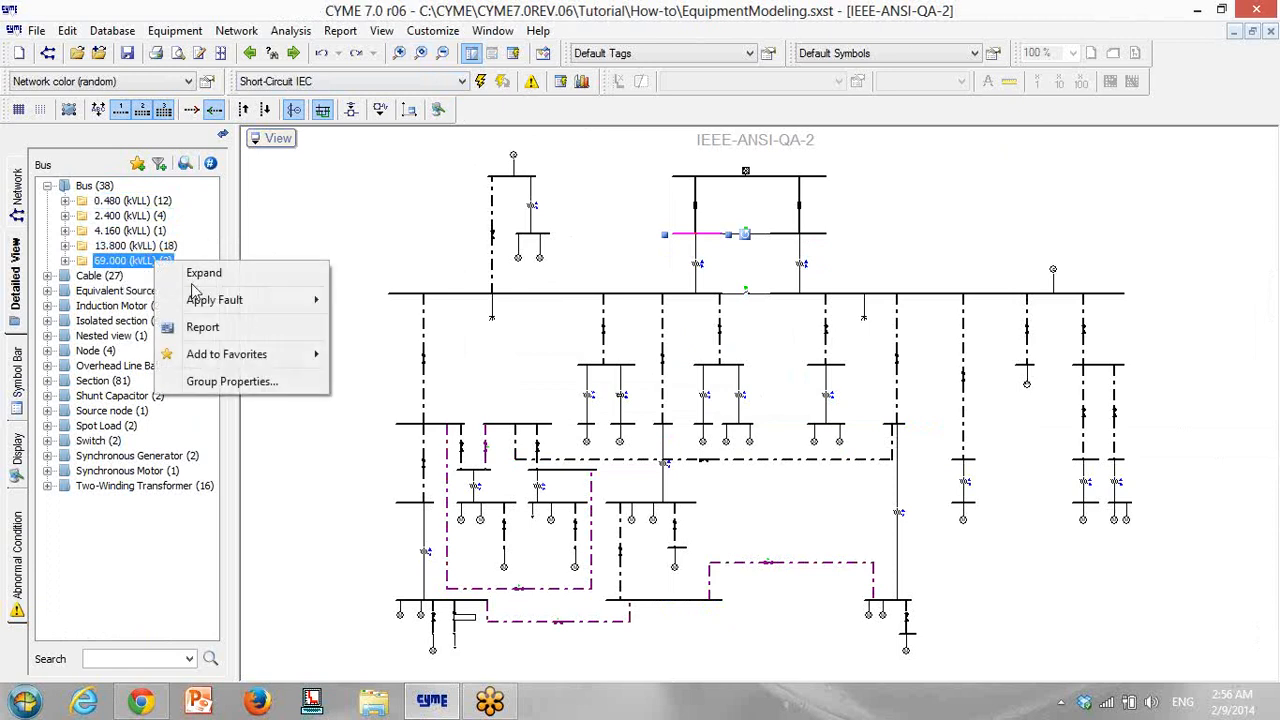
{"action": "left_click", "coordinate": [224, 330]}
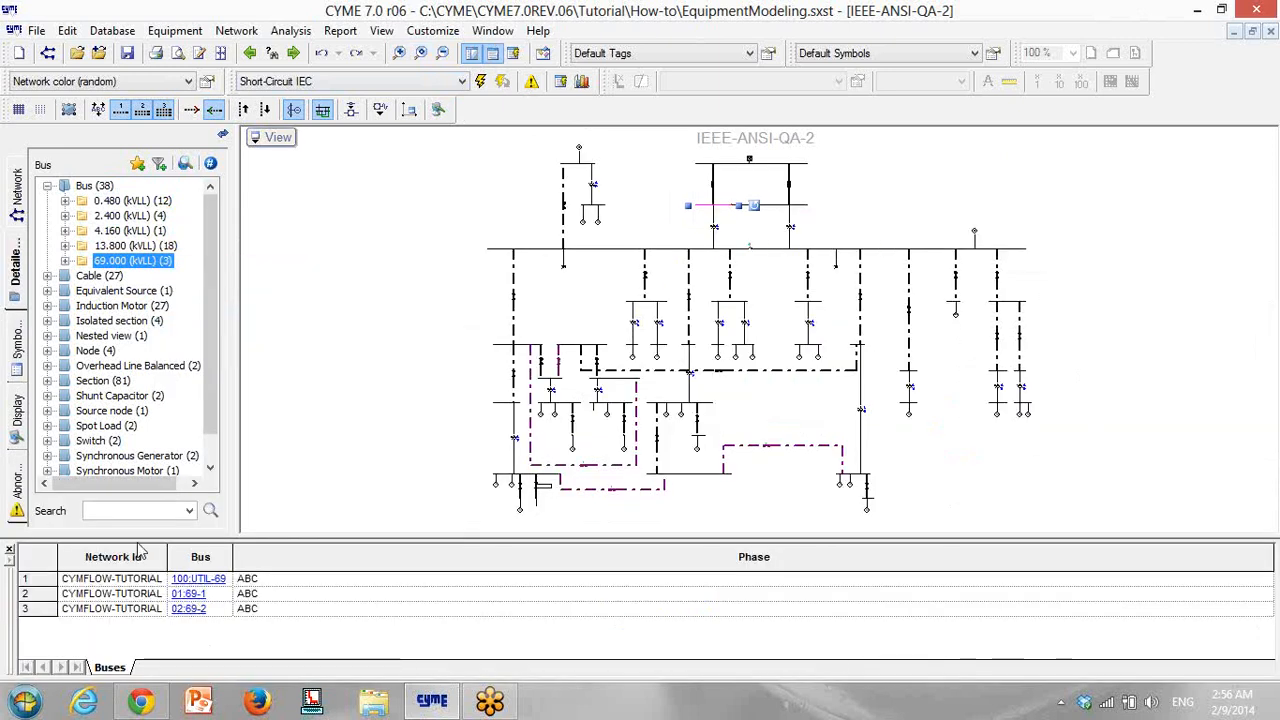
{"action": "left_click", "coordinate": [50, 568]}
{"action": "right_click", "coordinate": [50, 566]}
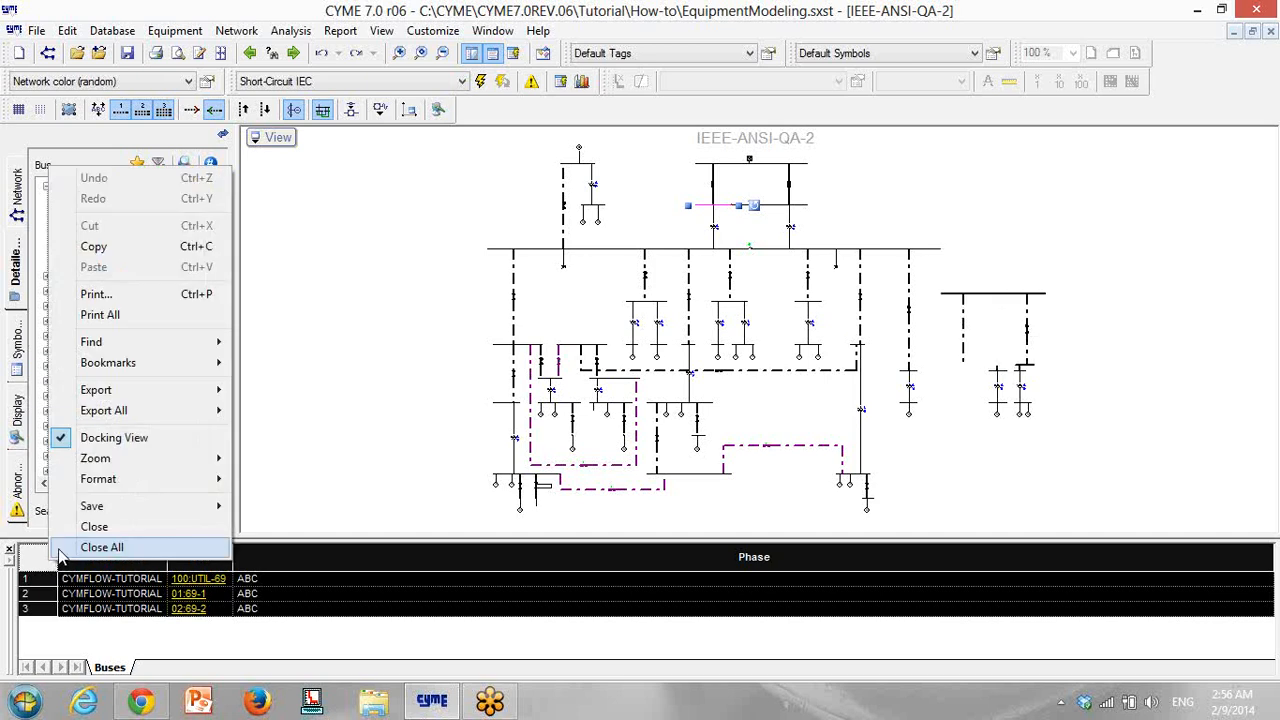
{"action": "left_click", "coordinate": [62, 543]}
Collapse the Bus group and expand the Two-Winding Transformer group, widening the explorer to fit its name
{"action": "left_click", "coordinate": [48, 187]}
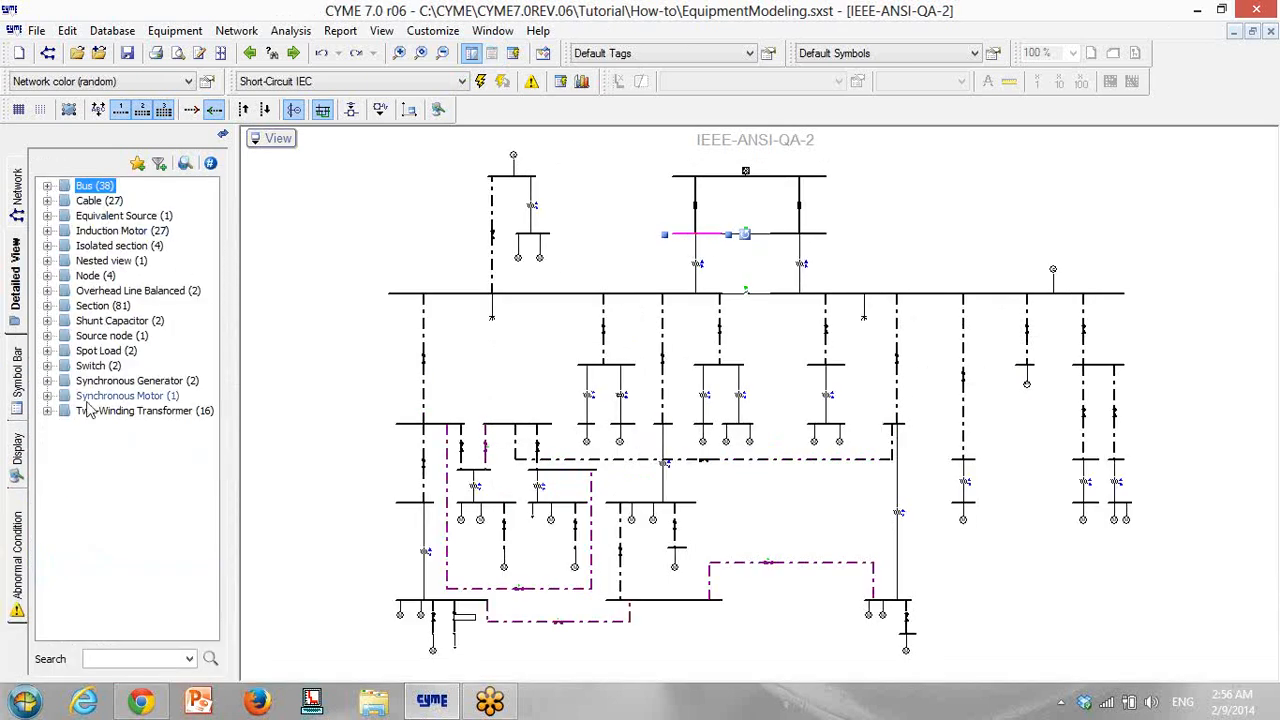
{"action": "left_click", "coordinate": [47, 411]}
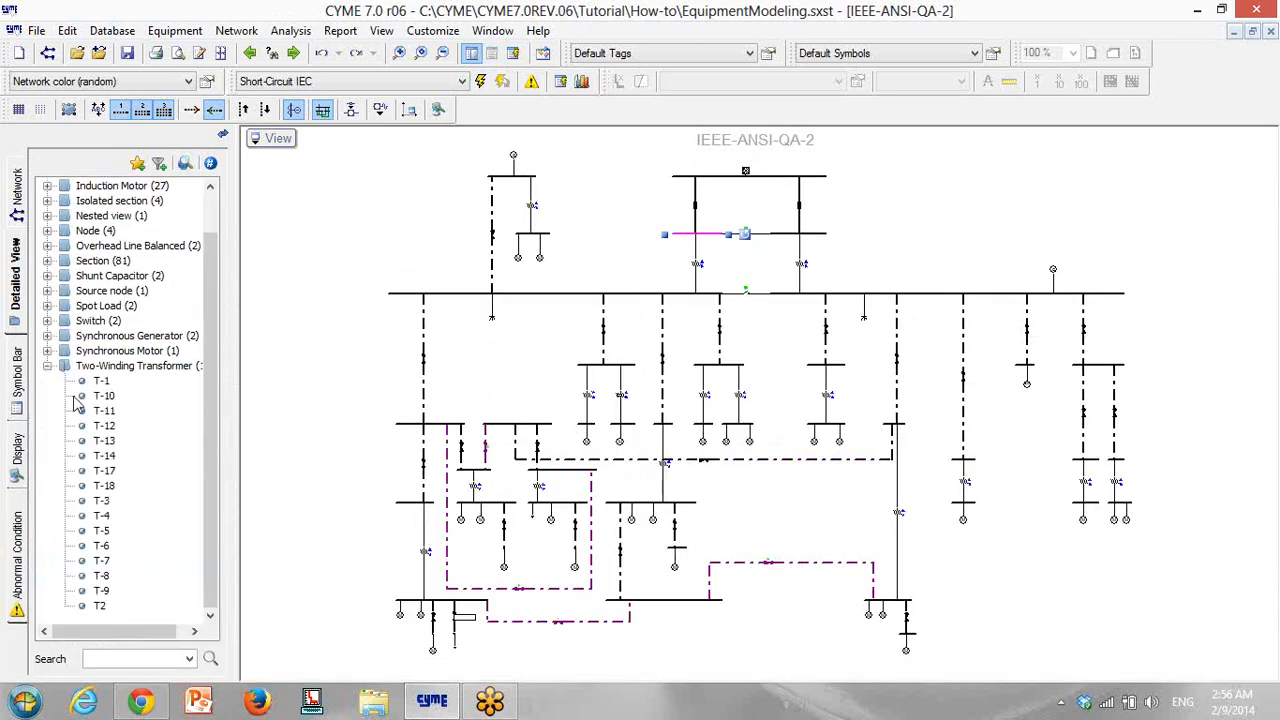
{"action": "left_click_drag", "start_coordinate": [237, 365], "coordinate": [268, 366]}
{"action": "left_click", "coordinate": [196, 380]}
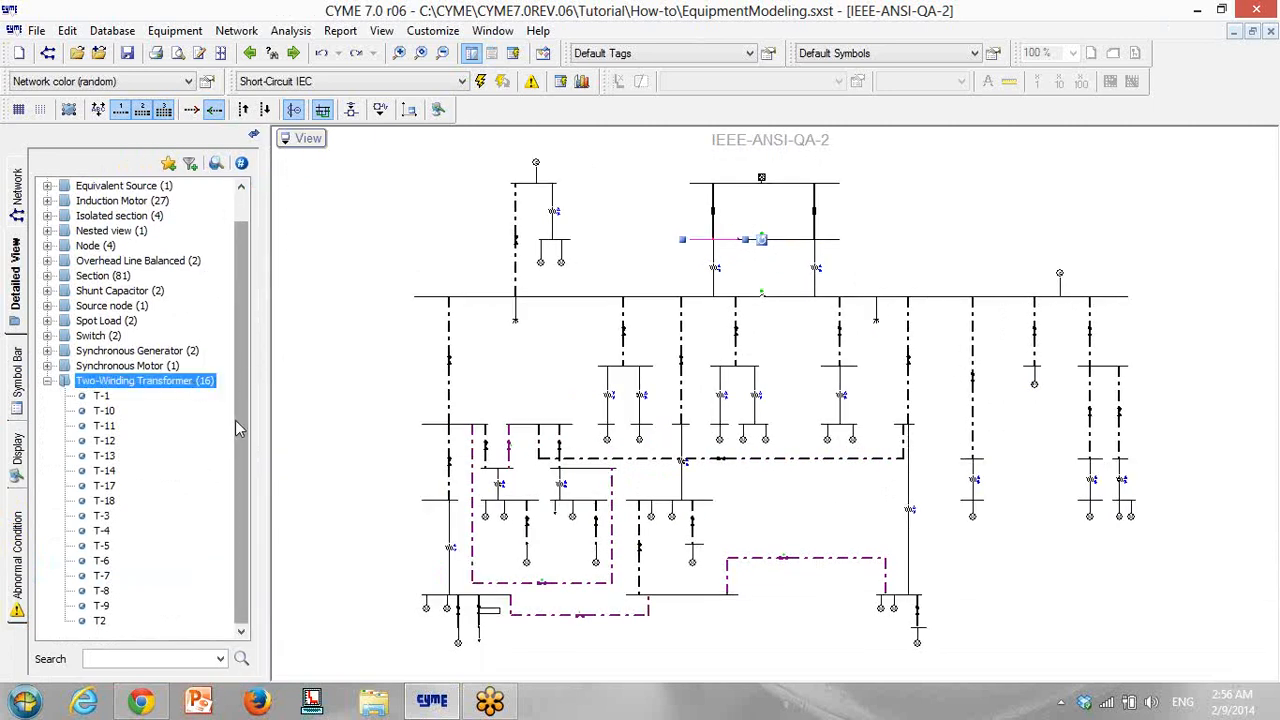
Start grouping the two-winding transformers by keyword, choosing XfoKVLL1 (Primary voltage) as the first grouping level
{"action": "right_click", "coordinate": [140, 388]}
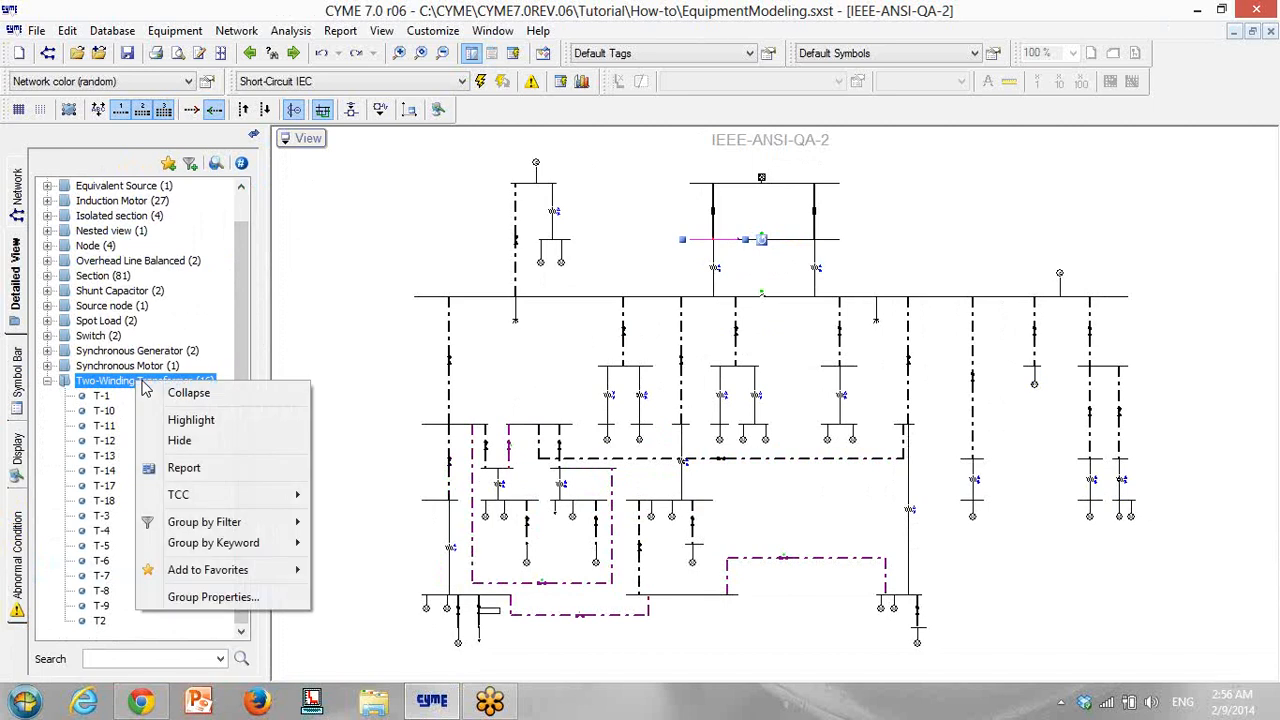
{"action": "mouse_move", "coordinate": [285, 522]}
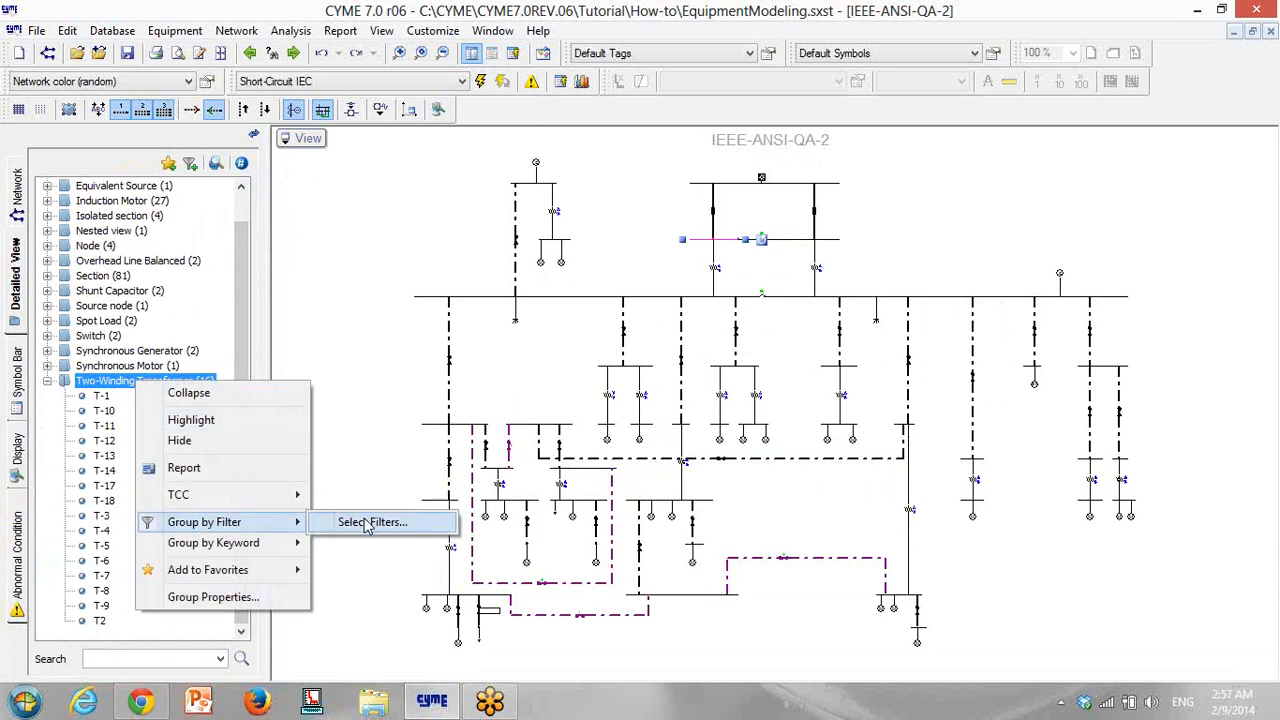
{"action": "mouse_move", "coordinate": [295, 545]}
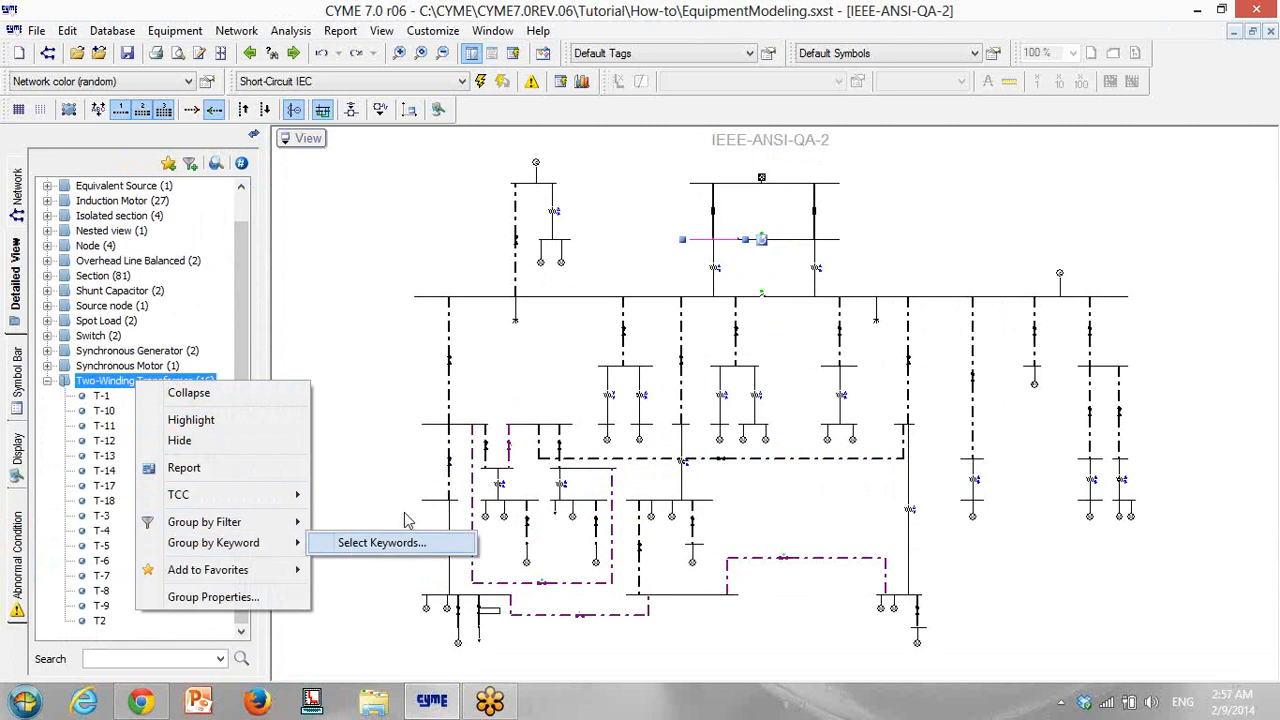
{"action": "left_click", "coordinate": [390, 542]}
{"action": "double_click", "coordinate": [352, 341]}
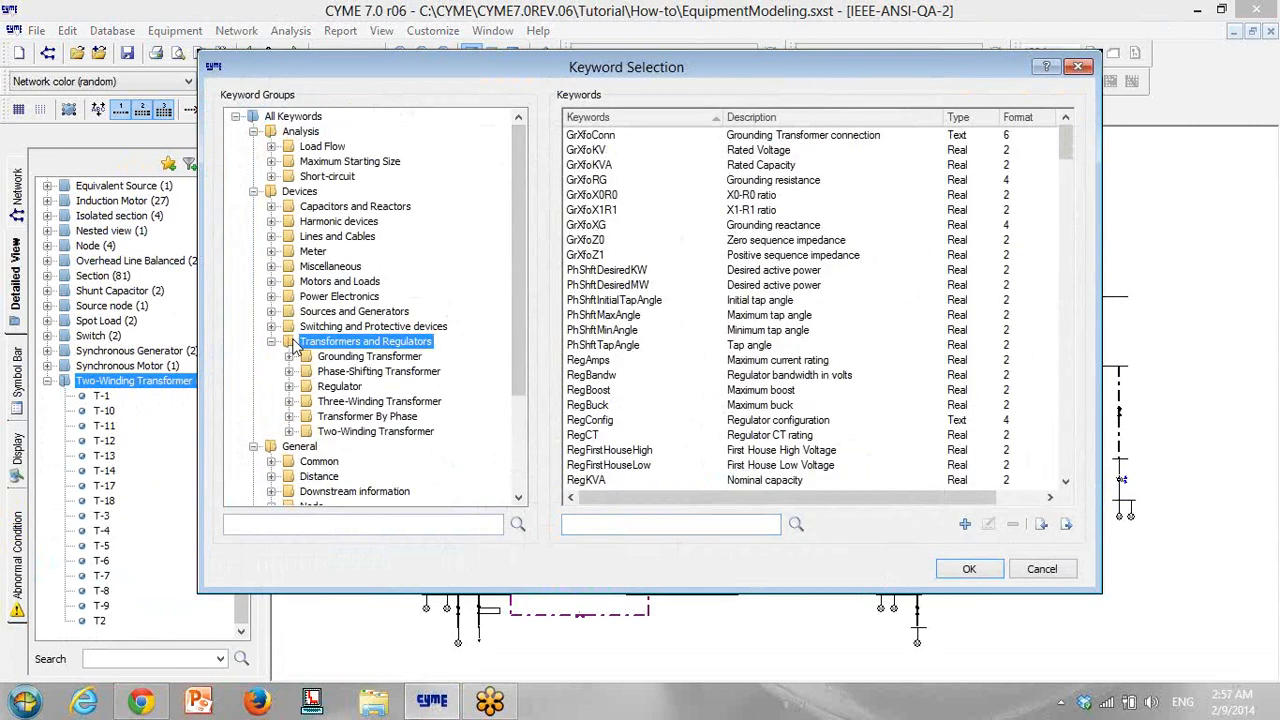
{"action": "left_click", "coordinate": [396, 431]}
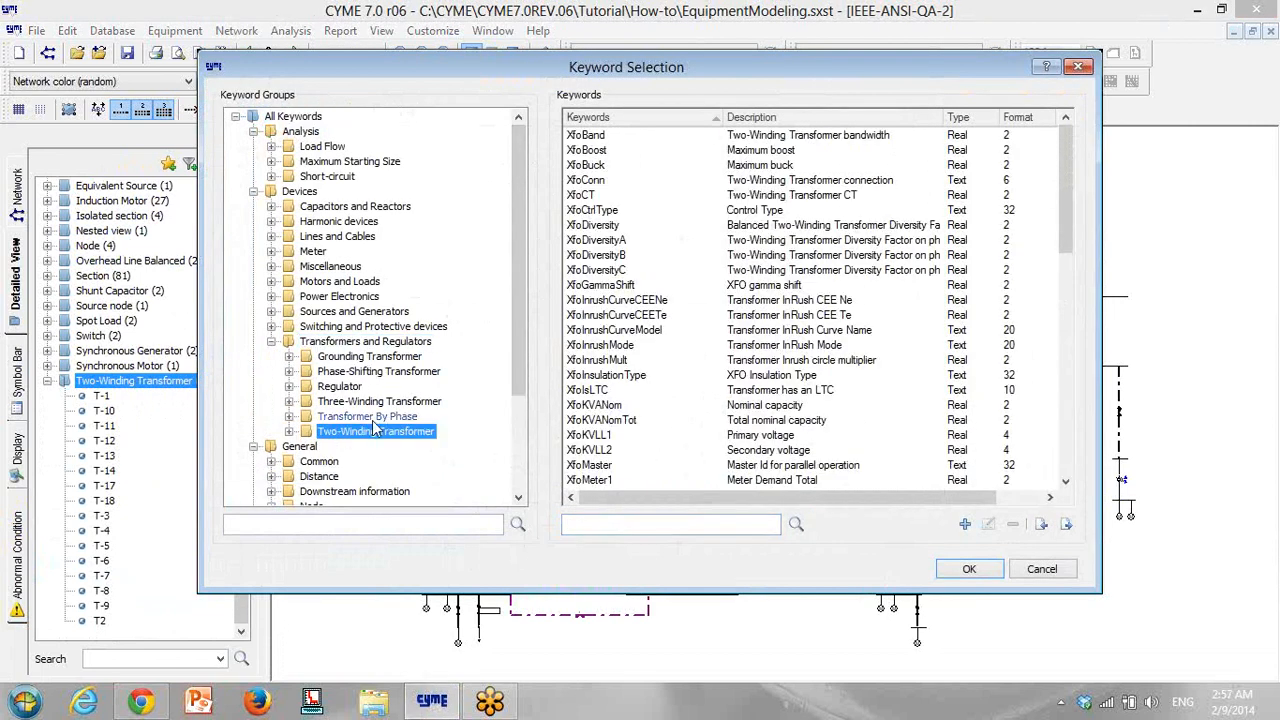
{"action": "left_click", "coordinate": [752, 437]}
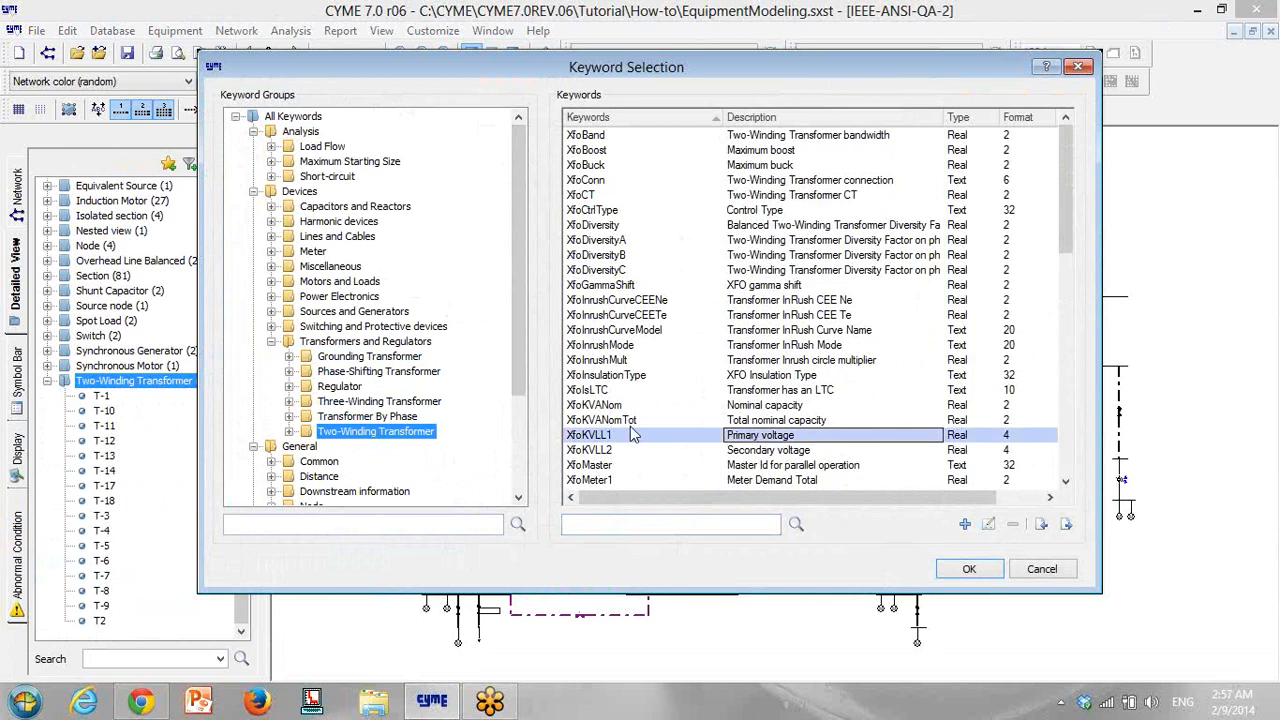
{"action": "left_click", "coordinate": [969, 569]}
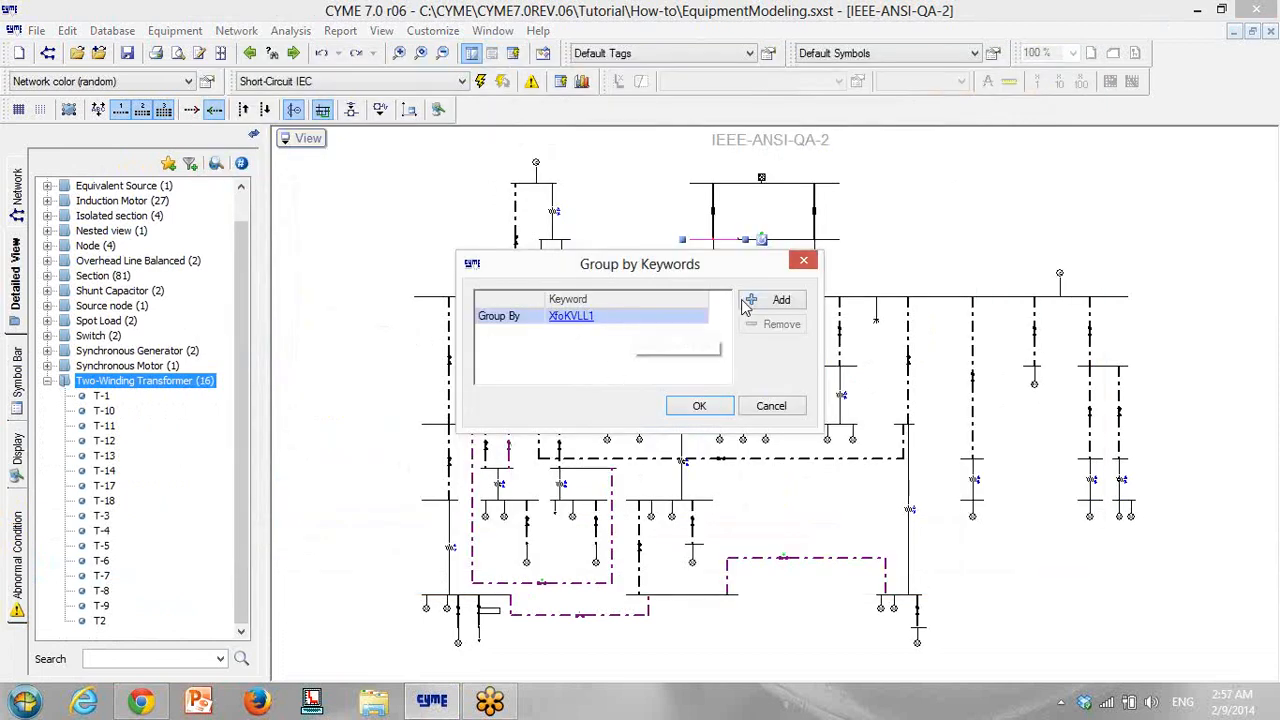
Add XfoKVANomTot (Total nominal capacity) as the second grouping level and apply the keyword grouping to the two-winding transformers
{"action": "left_click", "coordinate": [775, 300]}
{"action": "left_click", "coordinate": [343, 344]}
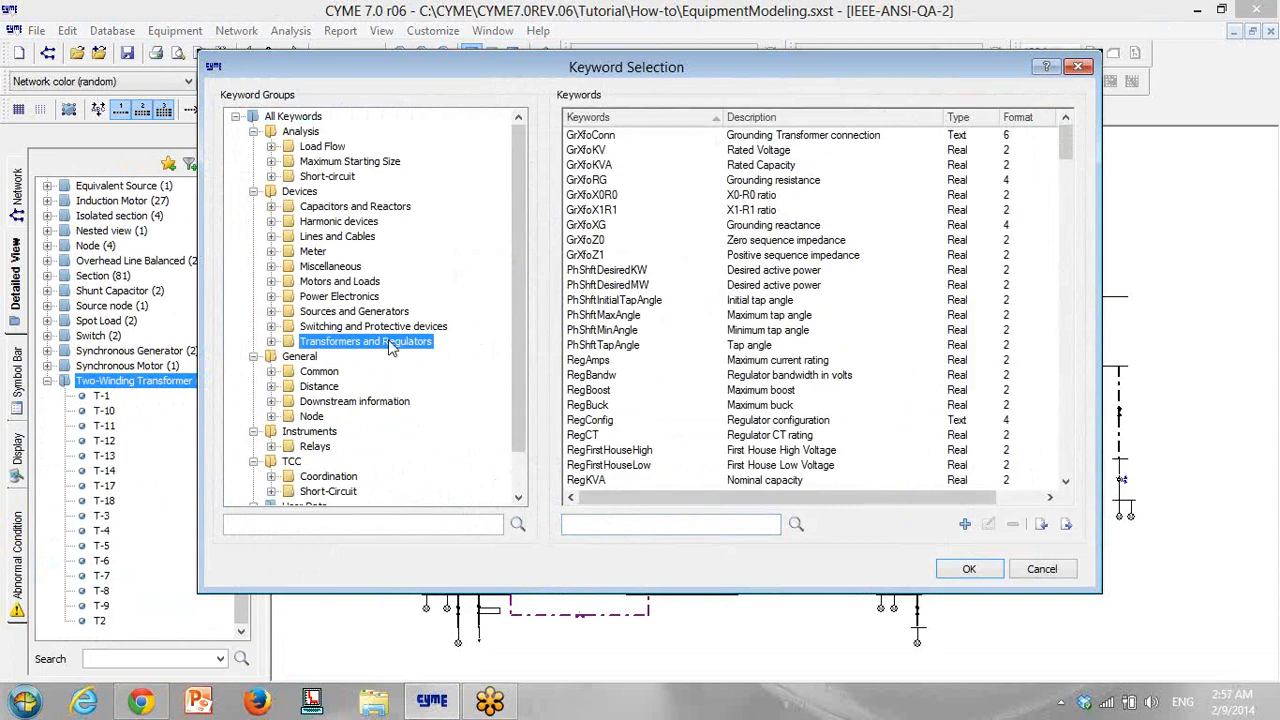
{"action": "double_click", "coordinate": [390, 345]}
{"action": "left_click", "coordinate": [388, 431]}
{"action": "left_click", "coordinate": [760, 420]}
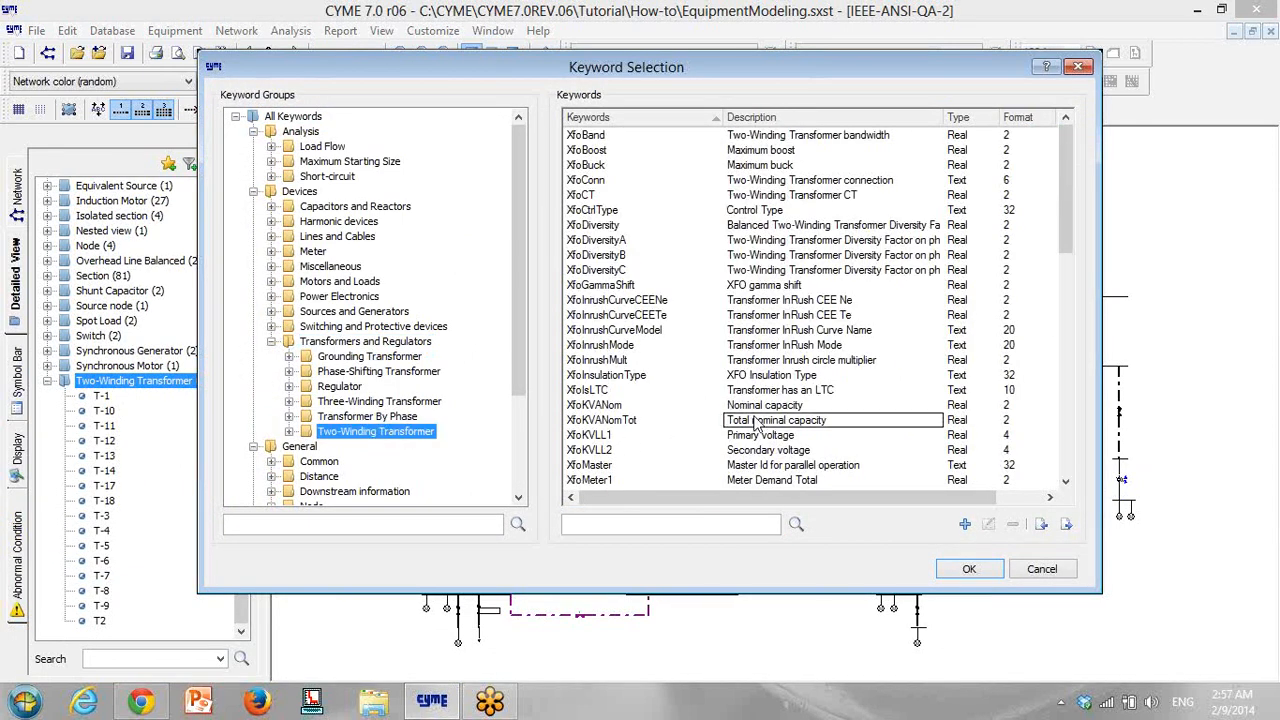
{"action": "left_click", "coordinate": [969, 569]}
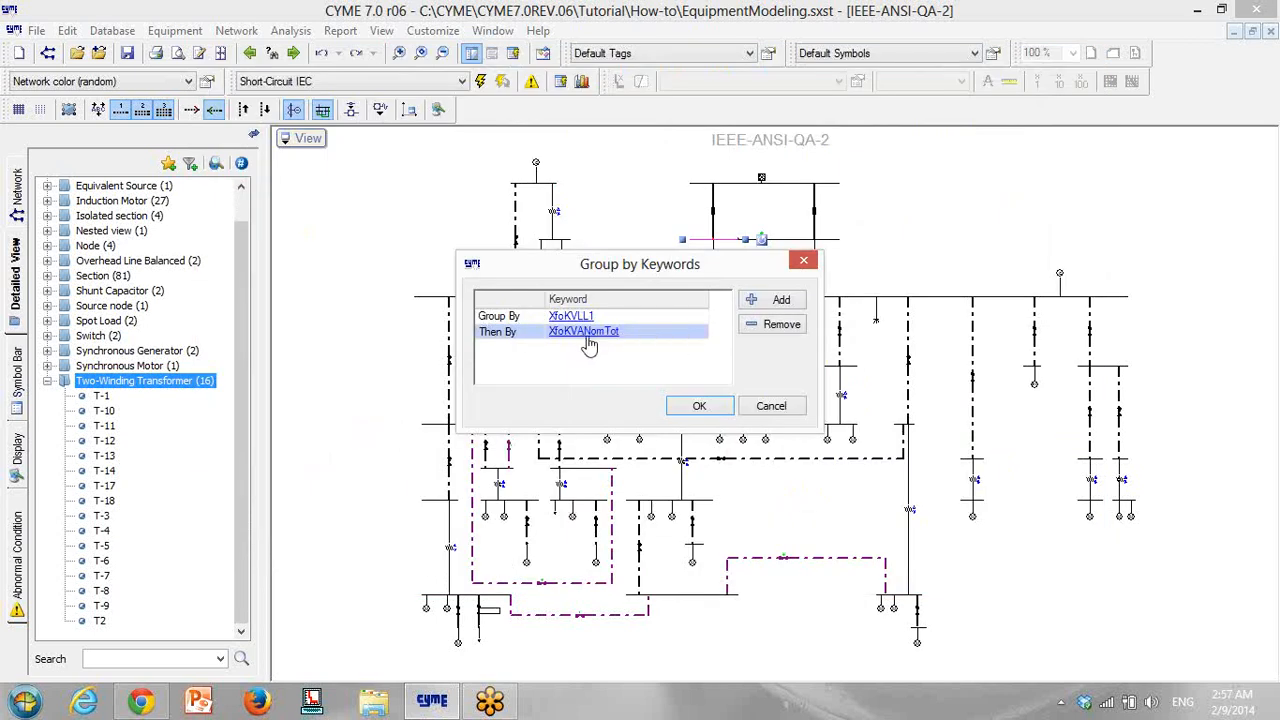
{"action": "left_click", "coordinate": [701, 407]}
Expand the 13.8000 kVLL transformer group and highlight its 1500.00 kVA transformers on the diagram
{"action": "left_click", "coordinate": [65, 426]}
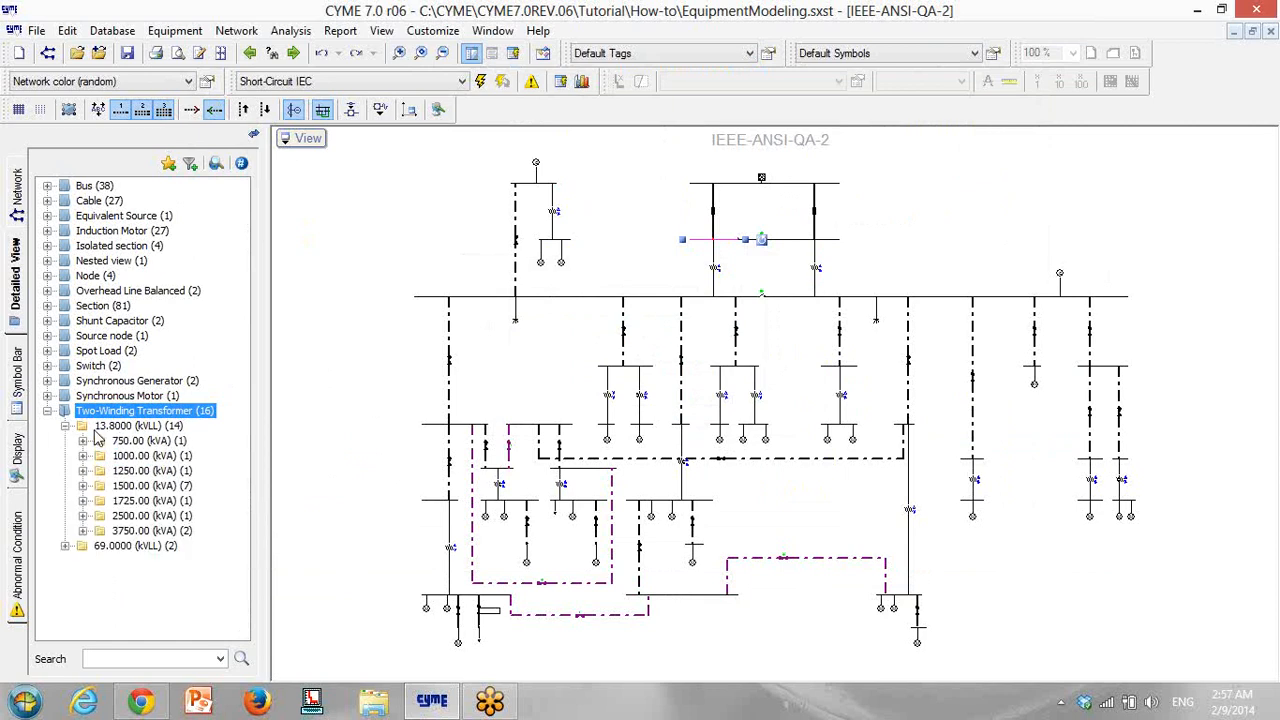
{"action": "left_click", "coordinate": [127, 427]}
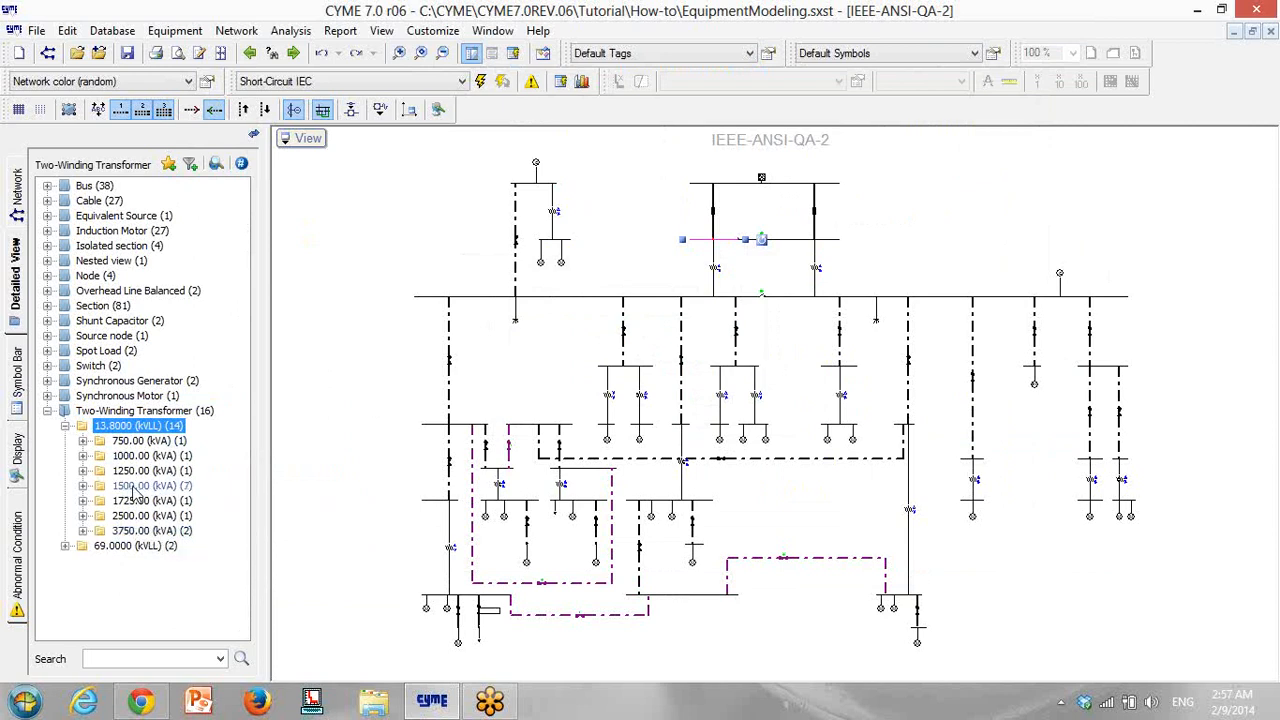
{"action": "left_click", "coordinate": [172, 485]}
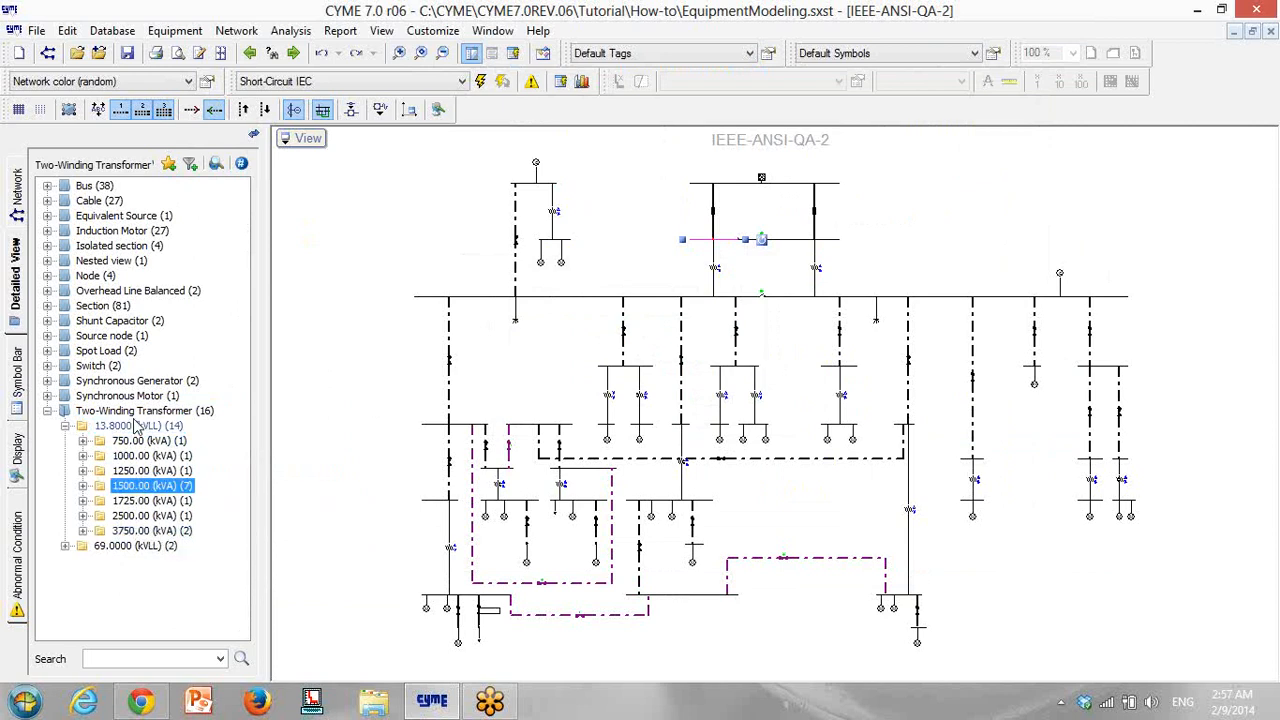
{"action": "right_click", "coordinate": [145, 490]}
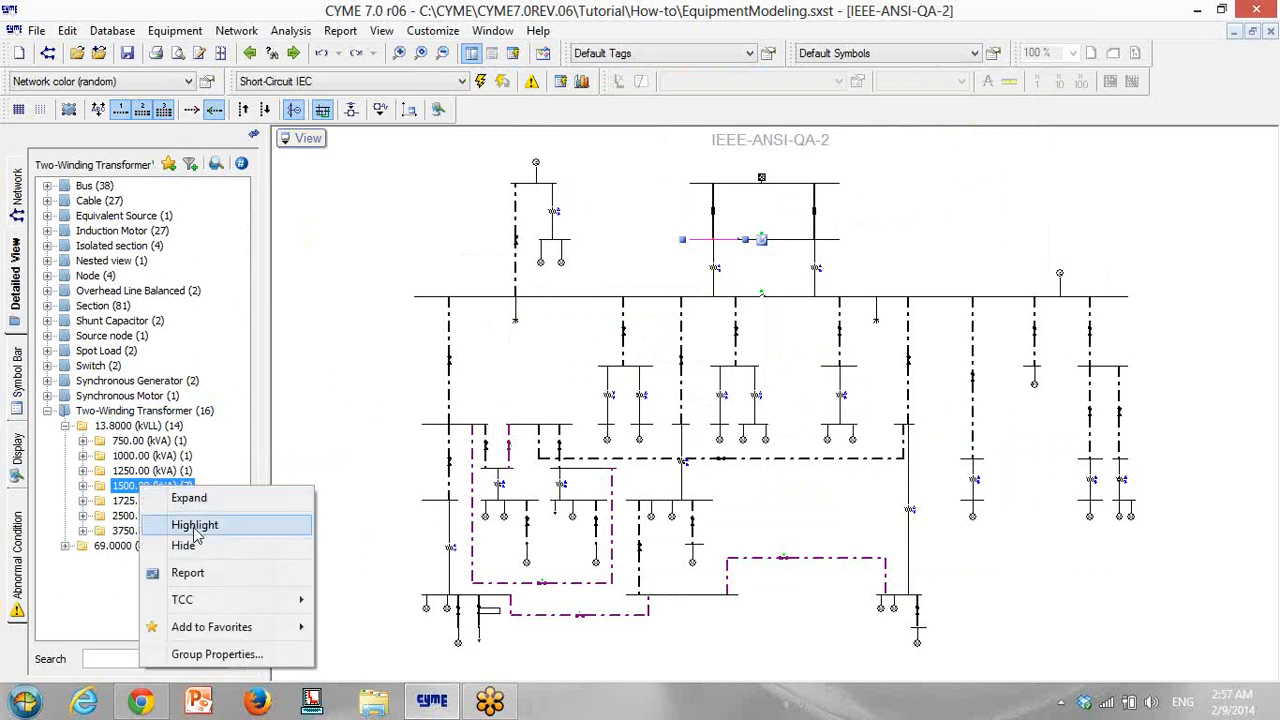
{"action": "left_click", "coordinate": [195, 525]}
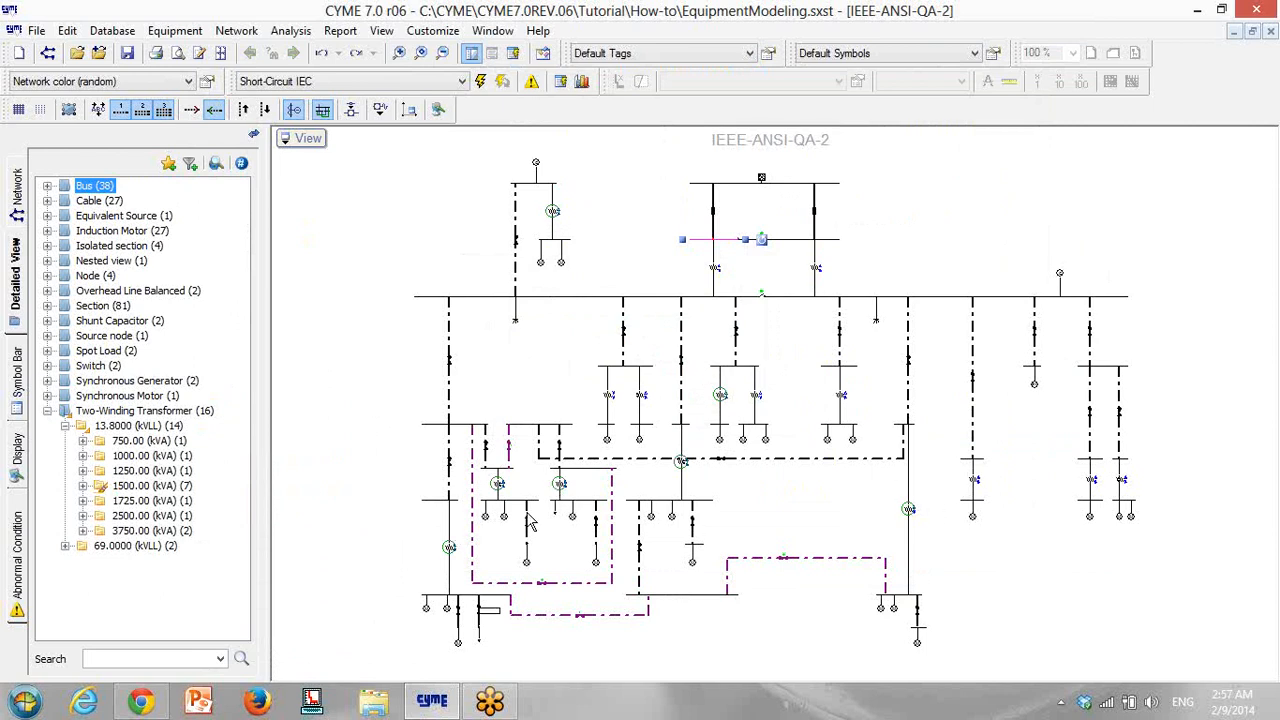
Remove the highlight from the 1500.00 kVA transformers and collapse the 13.8000 kVLL and Two-Winding Transformer groups
{"action": "right_click", "coordinate": [127, 486]}
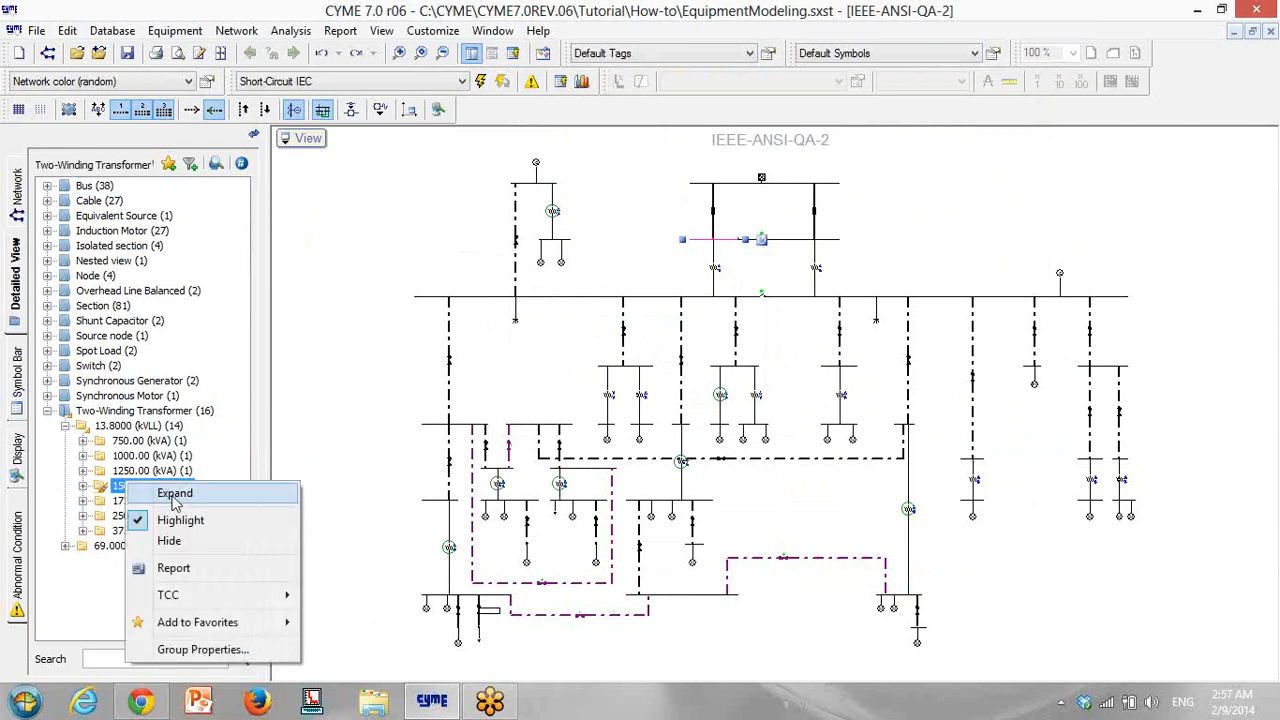
{"action": "left_click", "coordinate": [190, 520]}
{"action": "left_click", "coordinate": [64, 426]}
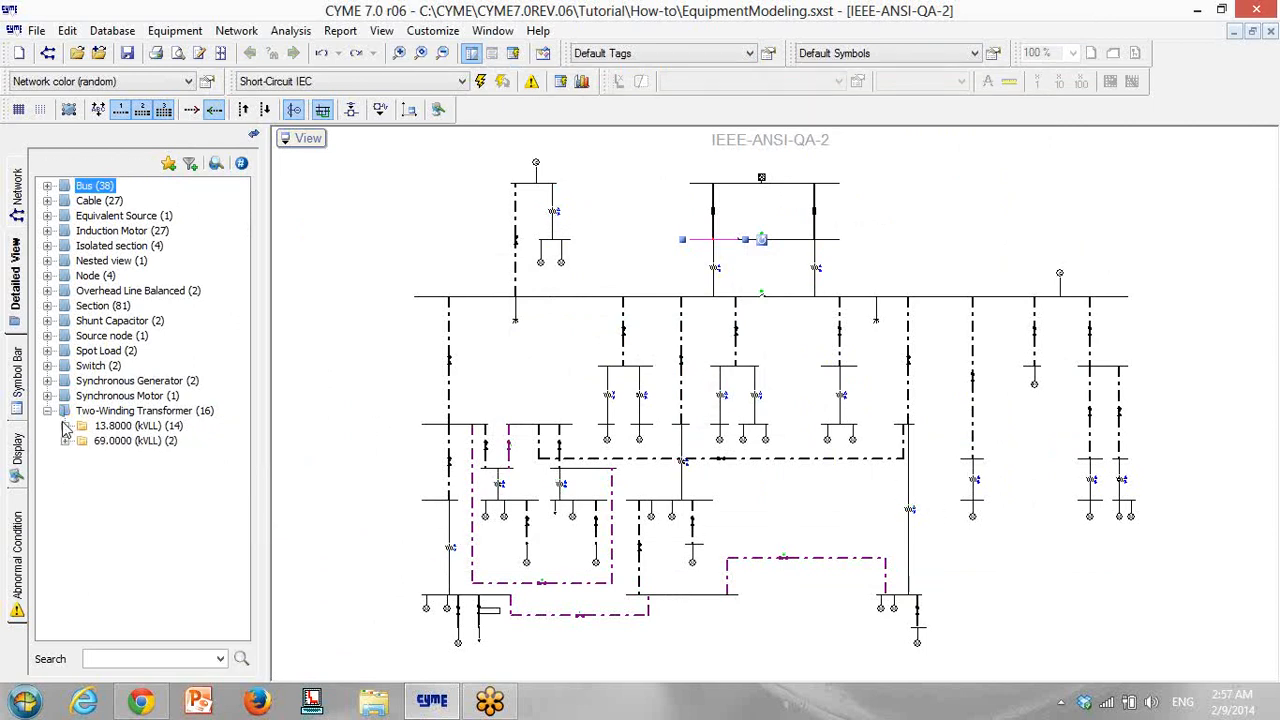
{"action": "left_click", "coordinate": [47, 411]}
{"action": "left_click", "coordinate": [100, 201]}
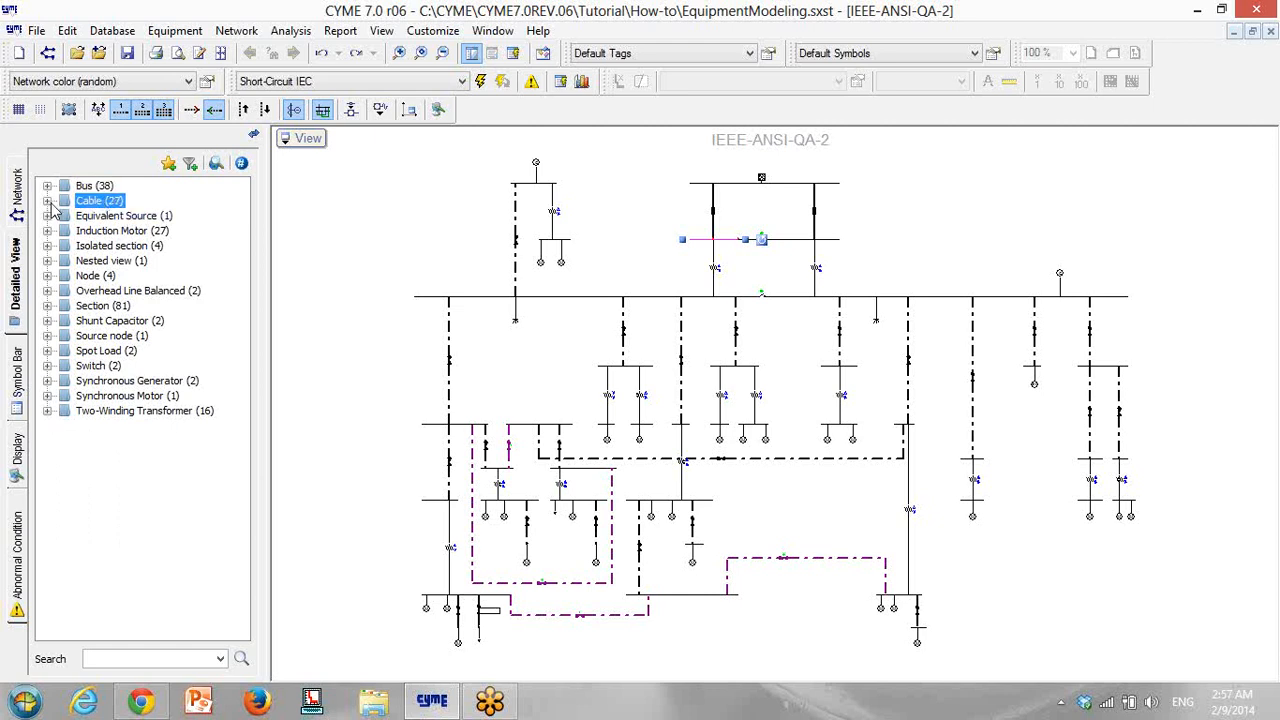
Open the user-defined filter selection for grouping the induction motors
{"action": "left_click", "coordinate": [133, 232]}
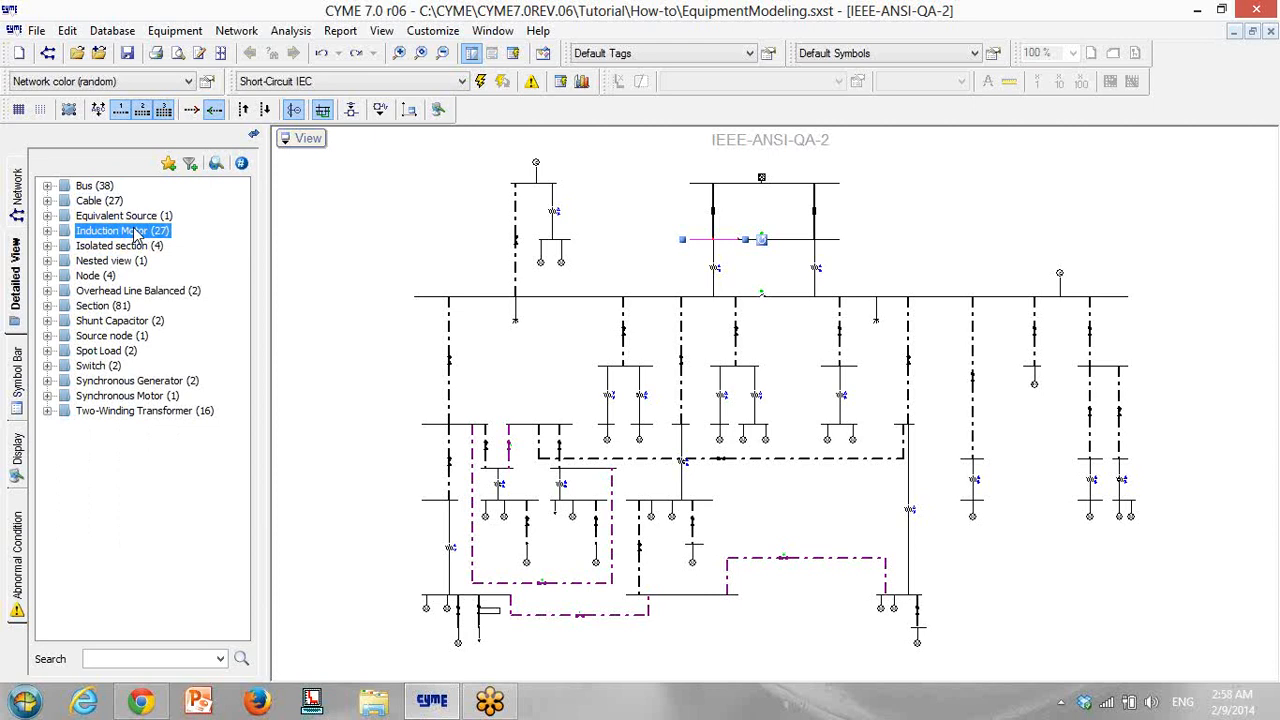
{"action": "right_click", "coordinate": [135, 232]}
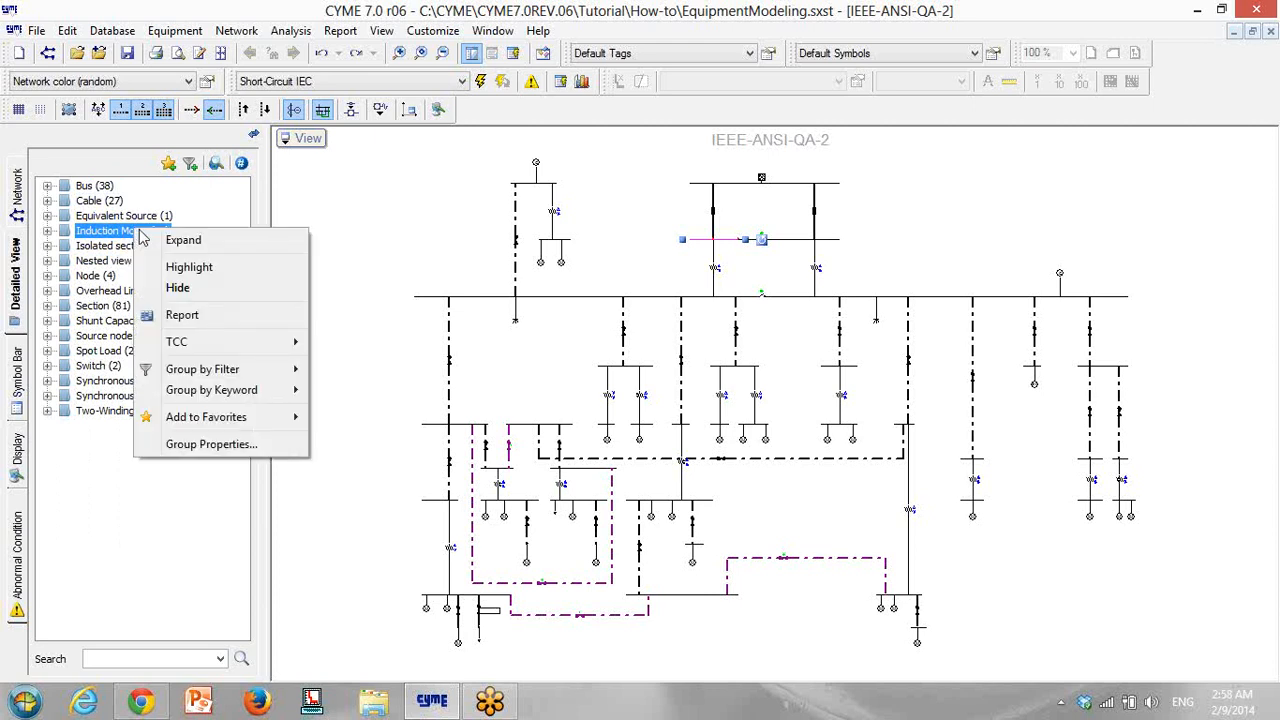
{"action": "mouse_move", "coordinate": [243, 370]}
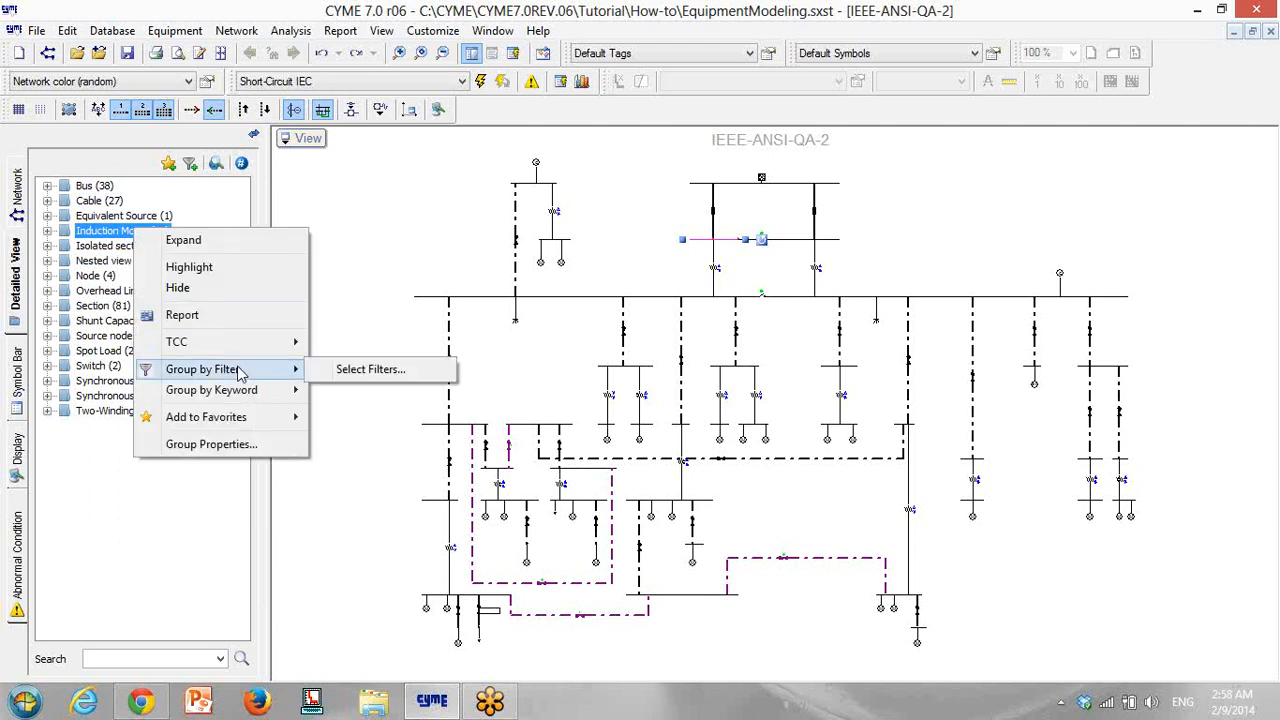
{"action": "left_click", "coordinate": [362, 369]}
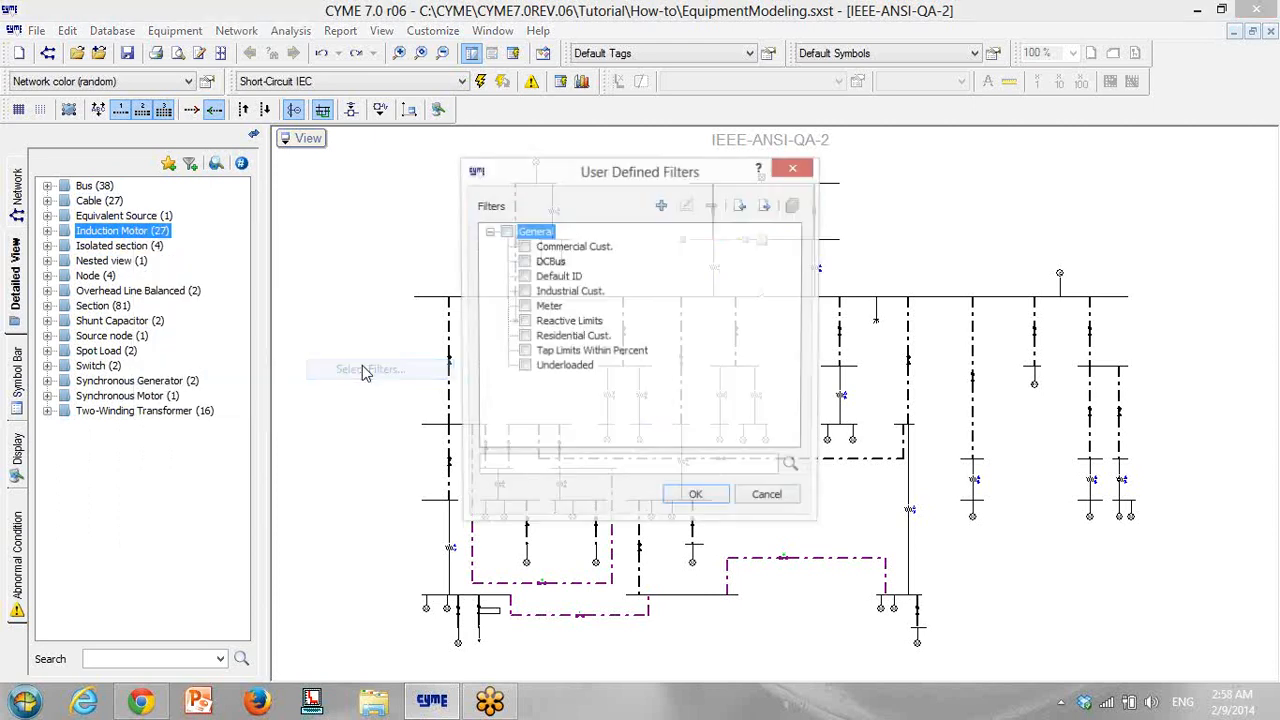
{"action": "left_click", "coordinate": [661, 205]}
{"action": "left_click", "coordinate": [684, 396]}
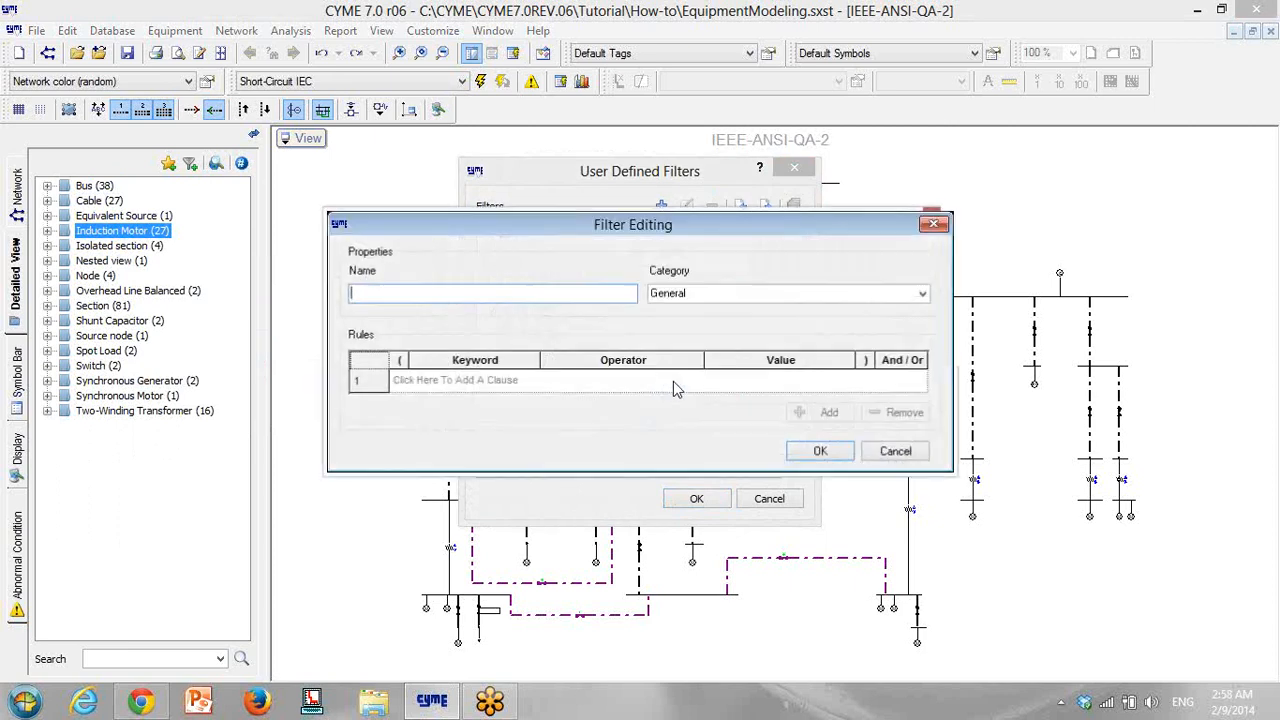
{"action": "left_click", "coordinate": [489, 384]}
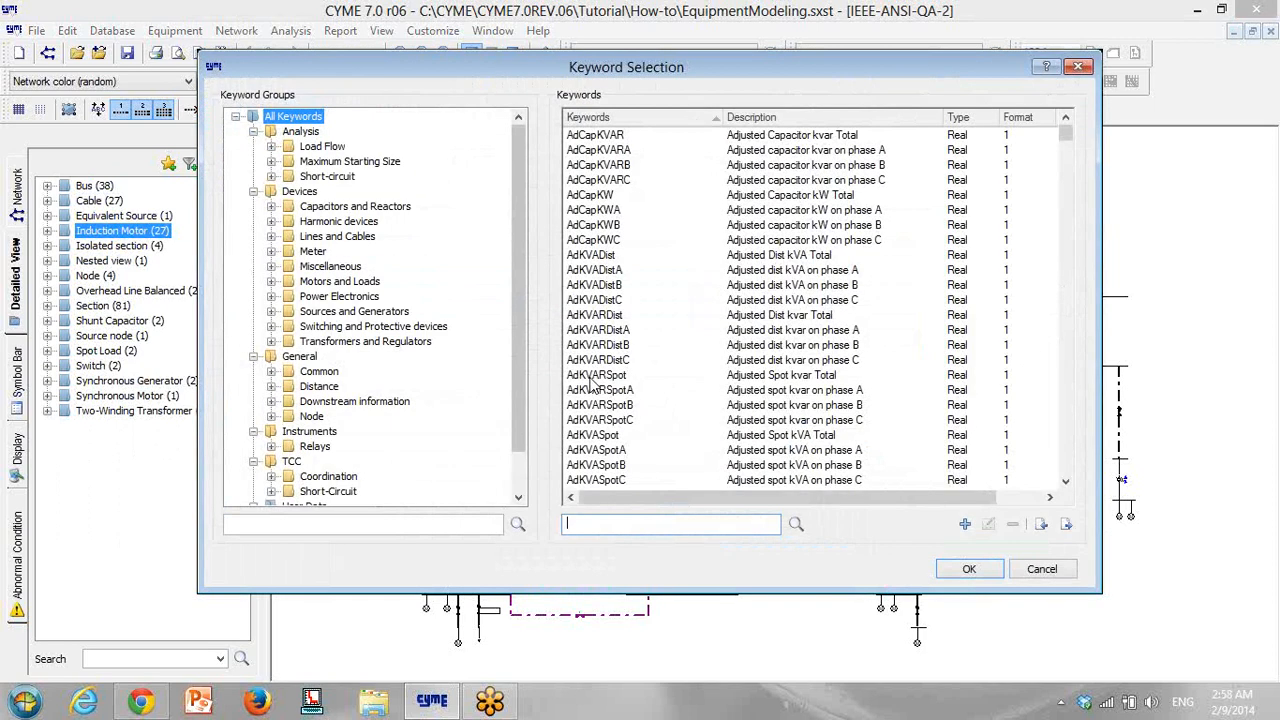
{"action": "left_click", "coordinate": [1040, 569]}
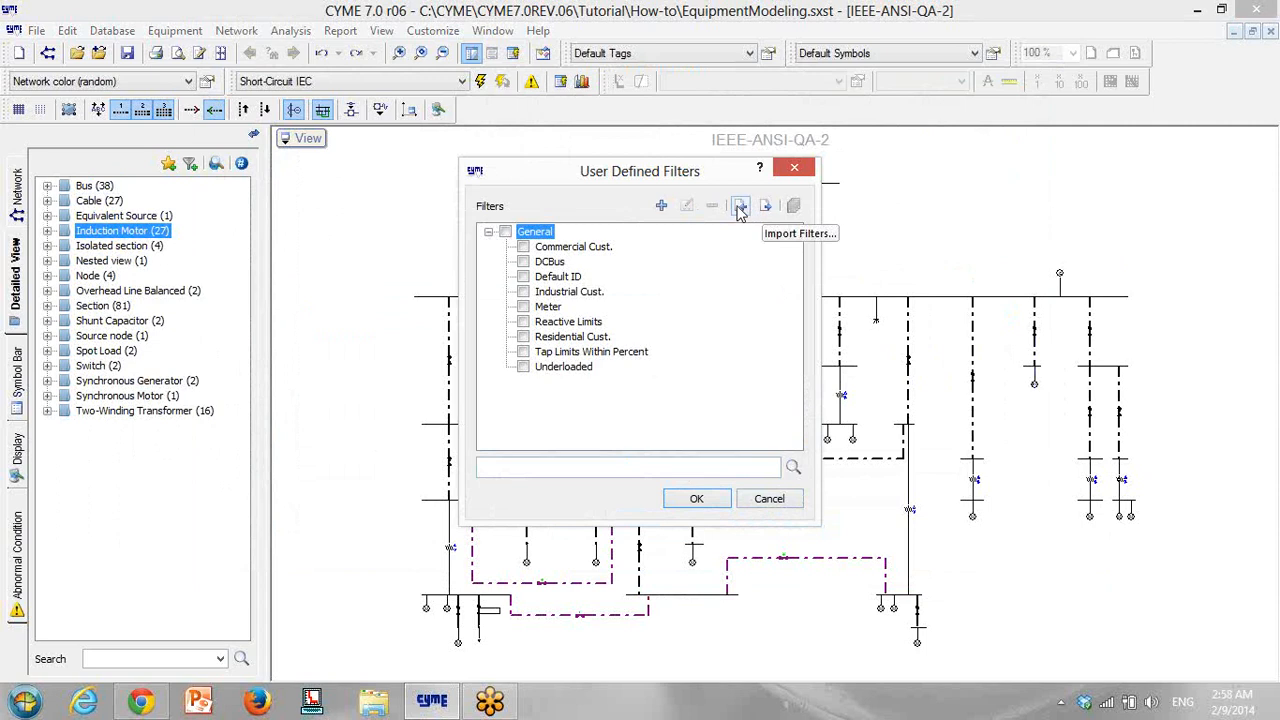
Import all the filters from the file Samle-Filters-001.cymcfg into the user-defined filters
{"action": "left_click", "coordinate": [741, 207]}
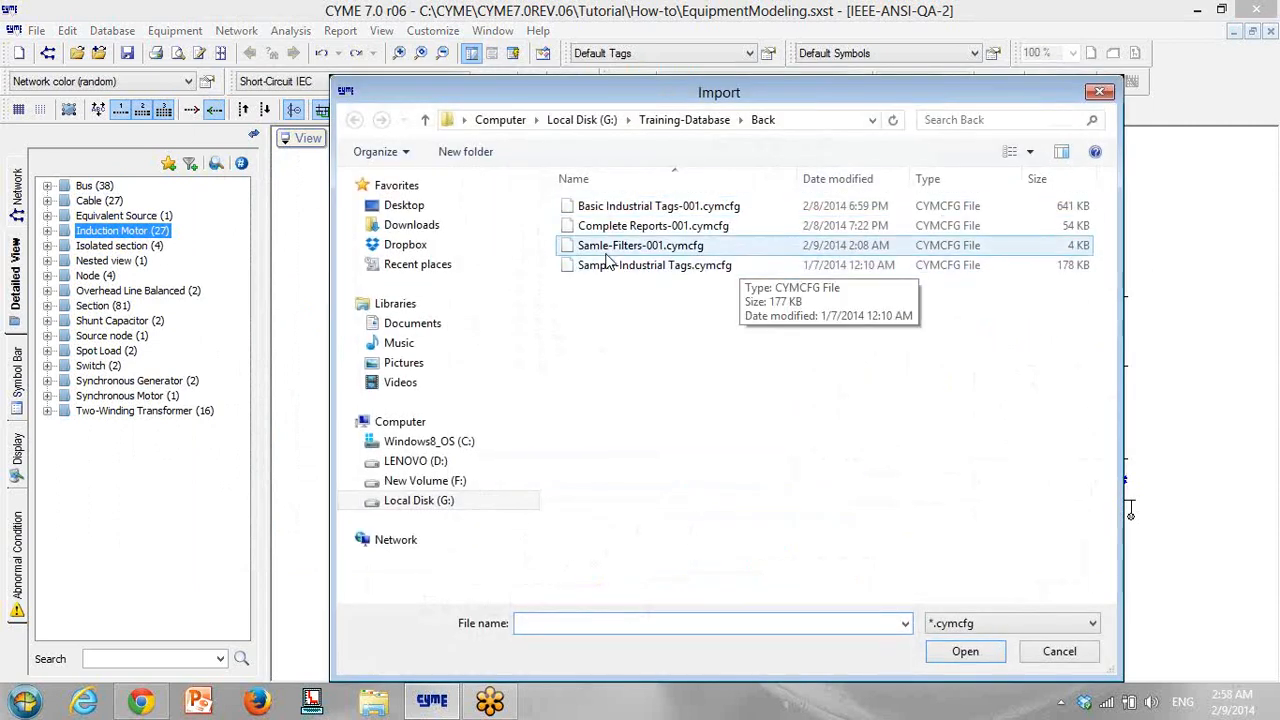
{"action": "left_click", "coordinate": [605, 247]}
{"action": "left_click", "coordinate": [965, 652]}
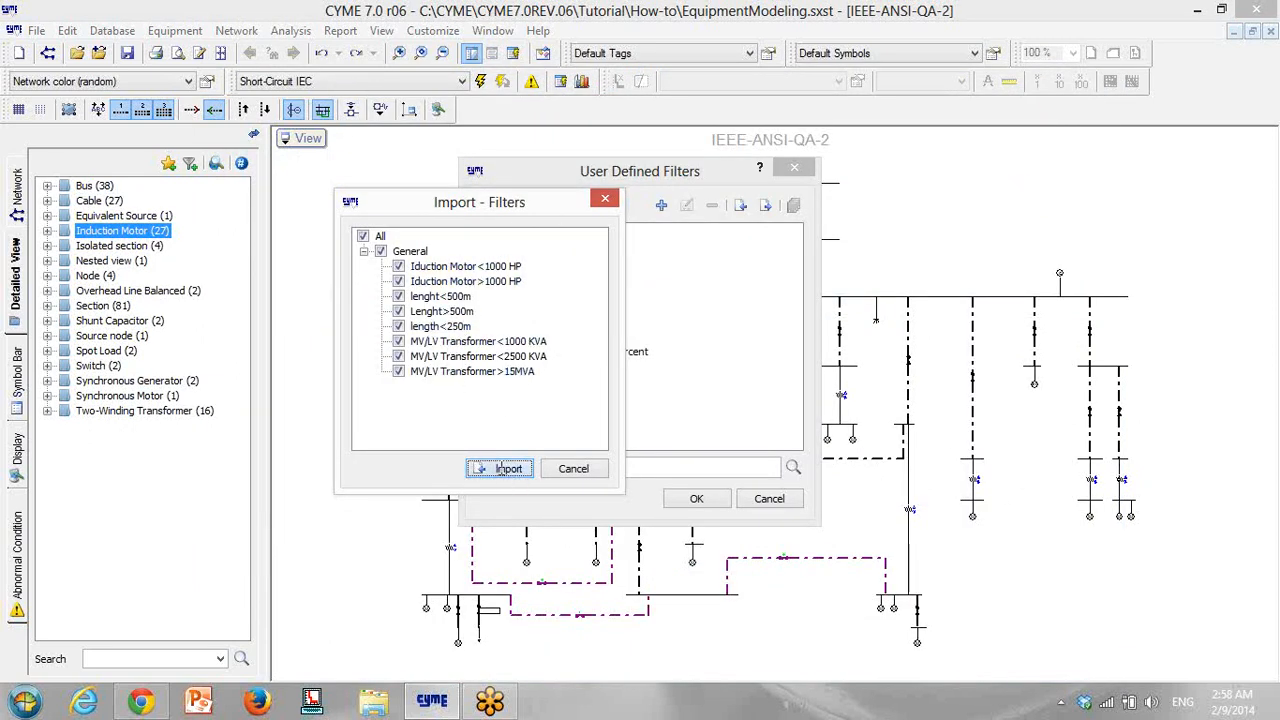
{"action": "left_click", "coordinate": [503, 469]}
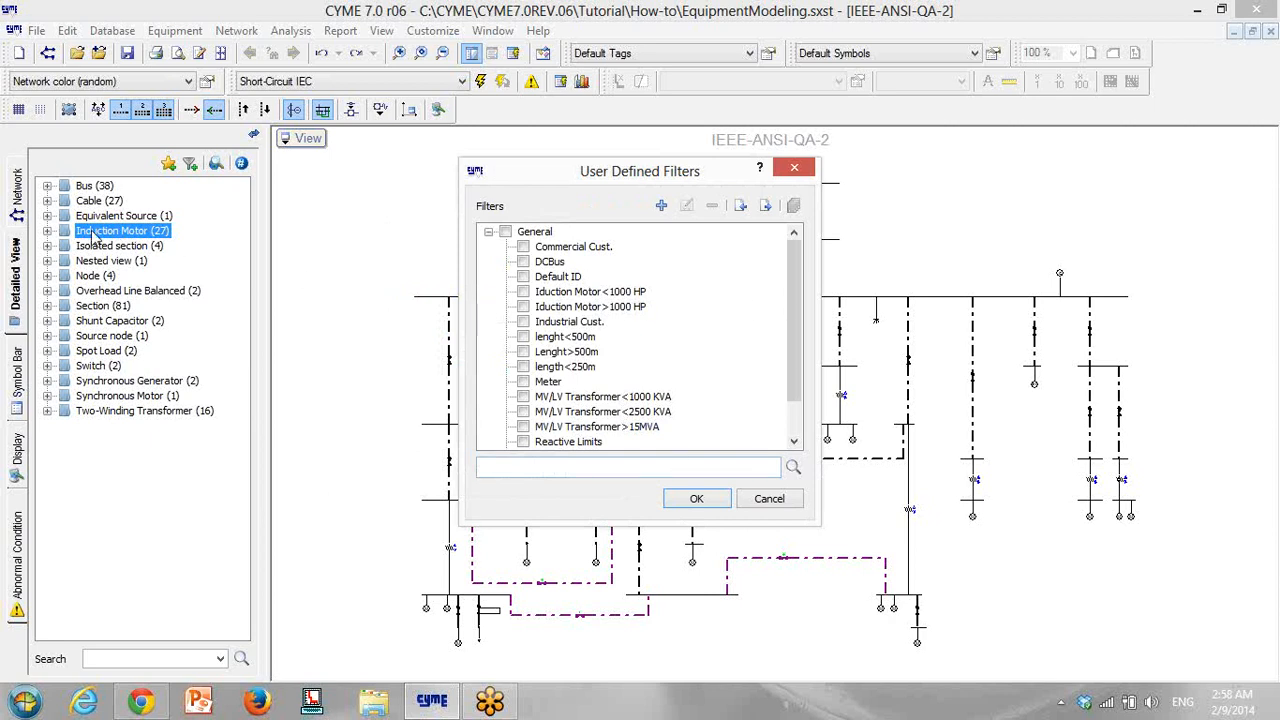
Group the induction motors by the filters Iduction Motor<1000 HP and Iduction Motor>1000 HP, and expand the Induction Motor group
{"action": "left_click", "coordinate": [523, 292]}
{"action": "left_click", "coordinate": [523, 306]}
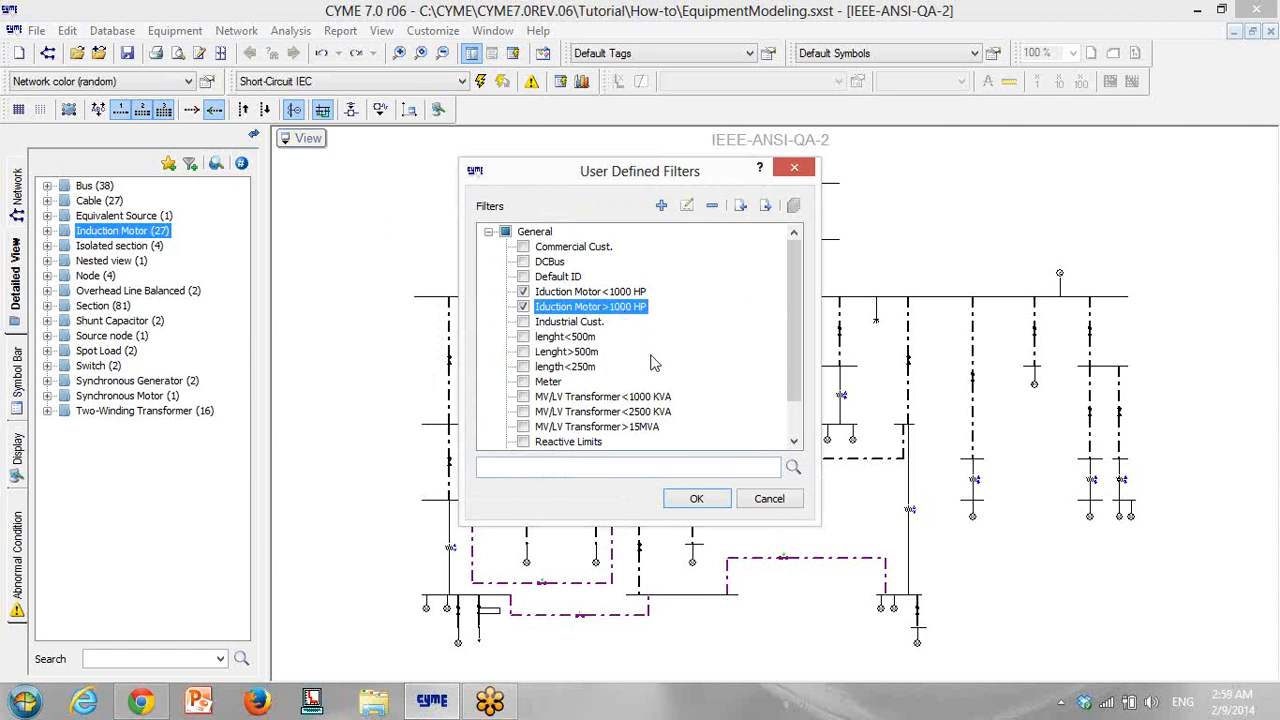
{"action": "left_click", "coordinate": [700, 500]}
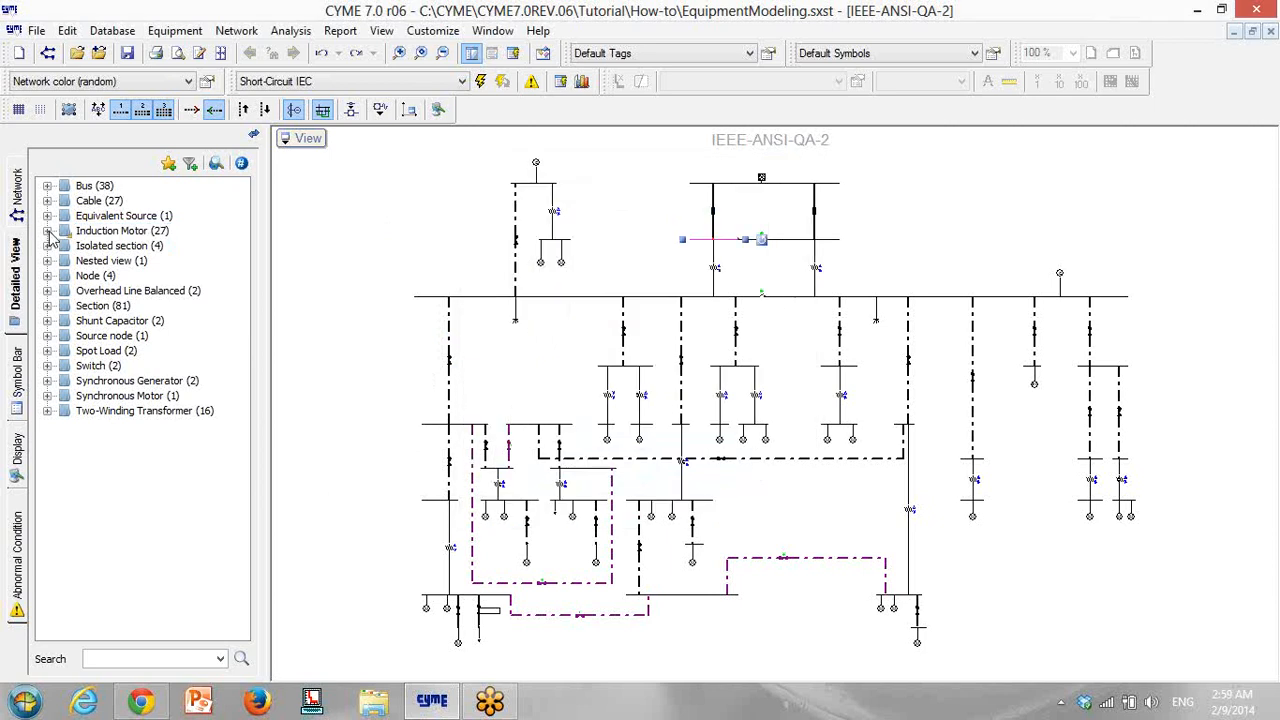
{"action": "left_click", "coordinate": [47, 231]}
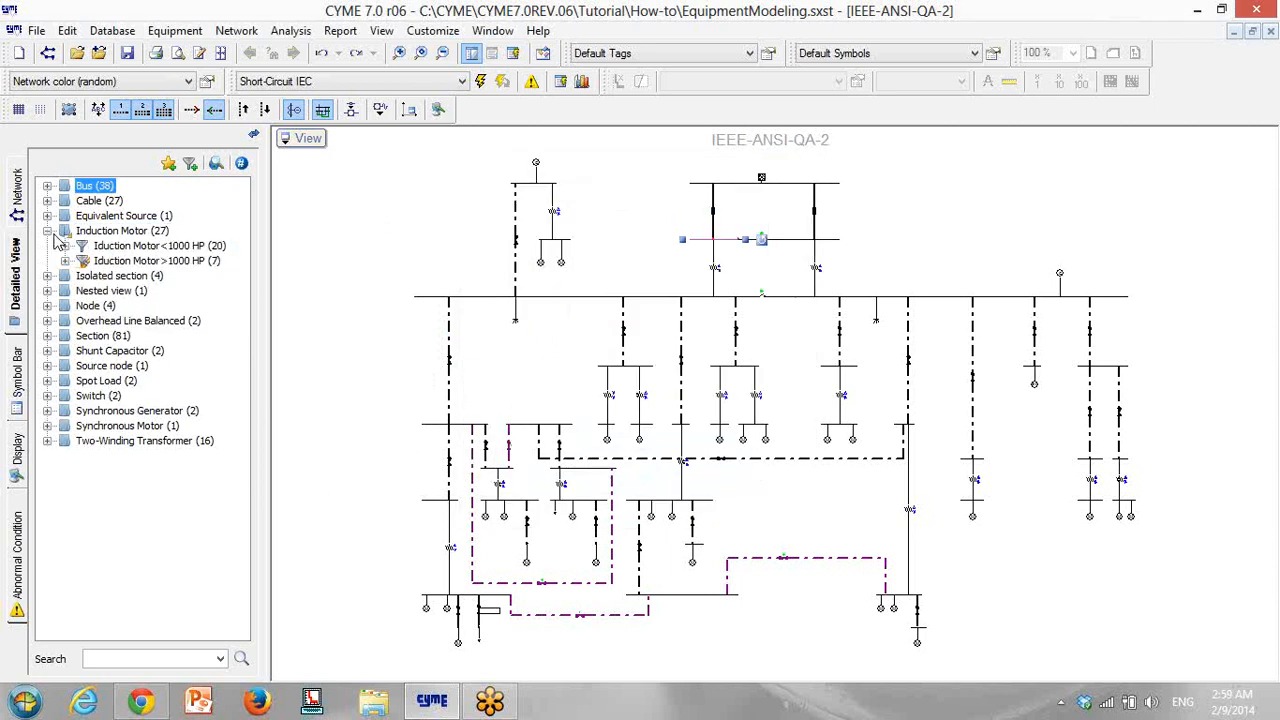
Switch the highlight of the Iduction Motor>1000 HP group off and on again to mark its motors on the diagram
{"action": "right_click", "coordinate": [189, 261]}
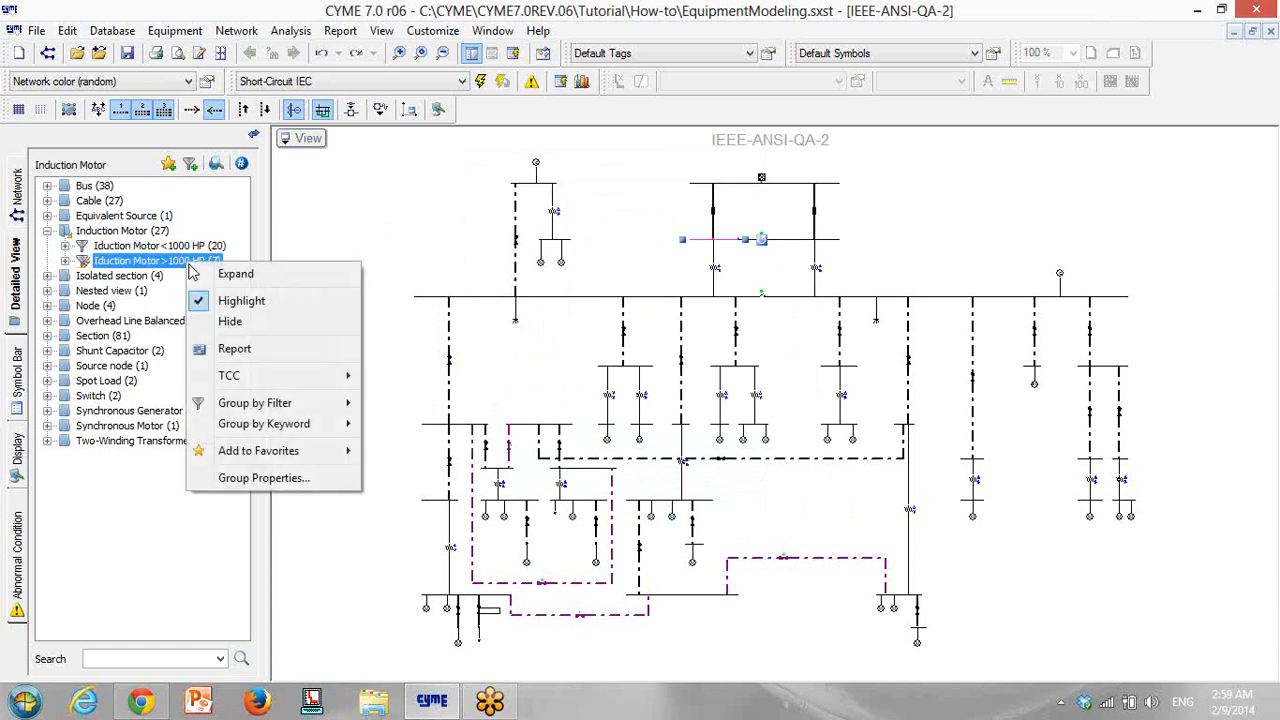
{"action": "left_click", "coordinate": [247, 310]}
{"action": "right_click", "coordinate": [204, 262]}
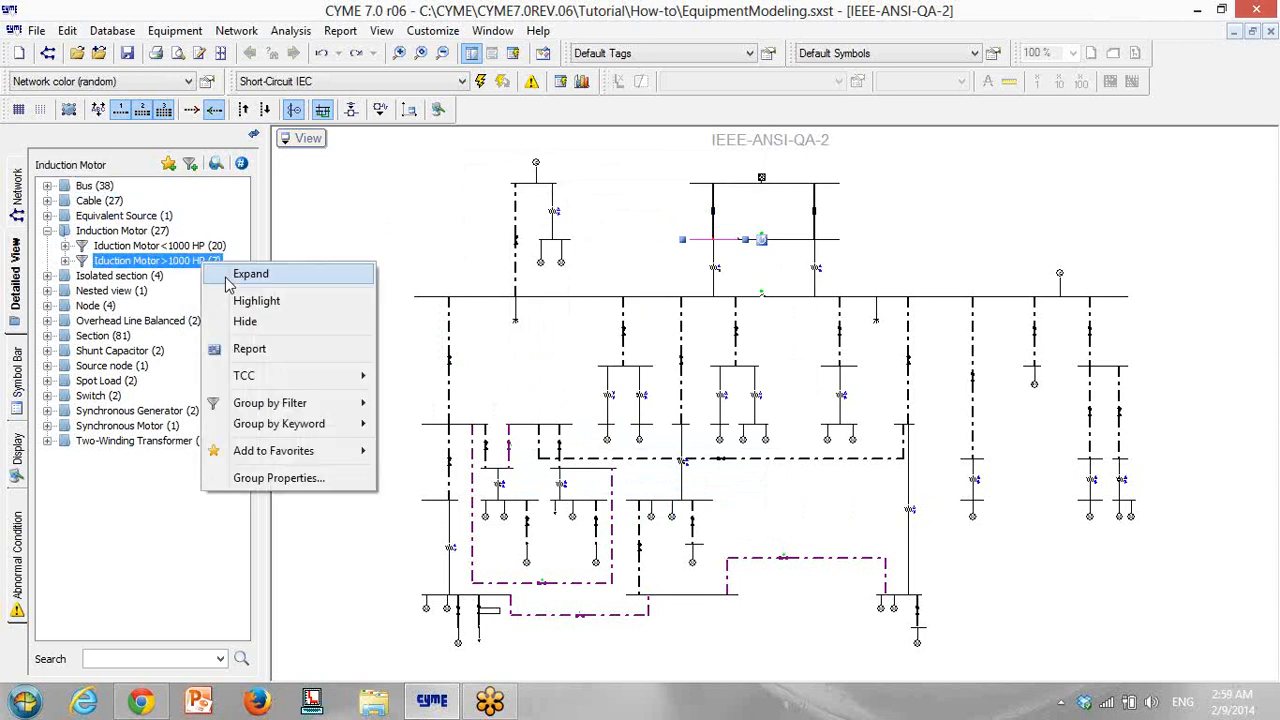
{"action": "left_click", "coordinate": [245, 302]}
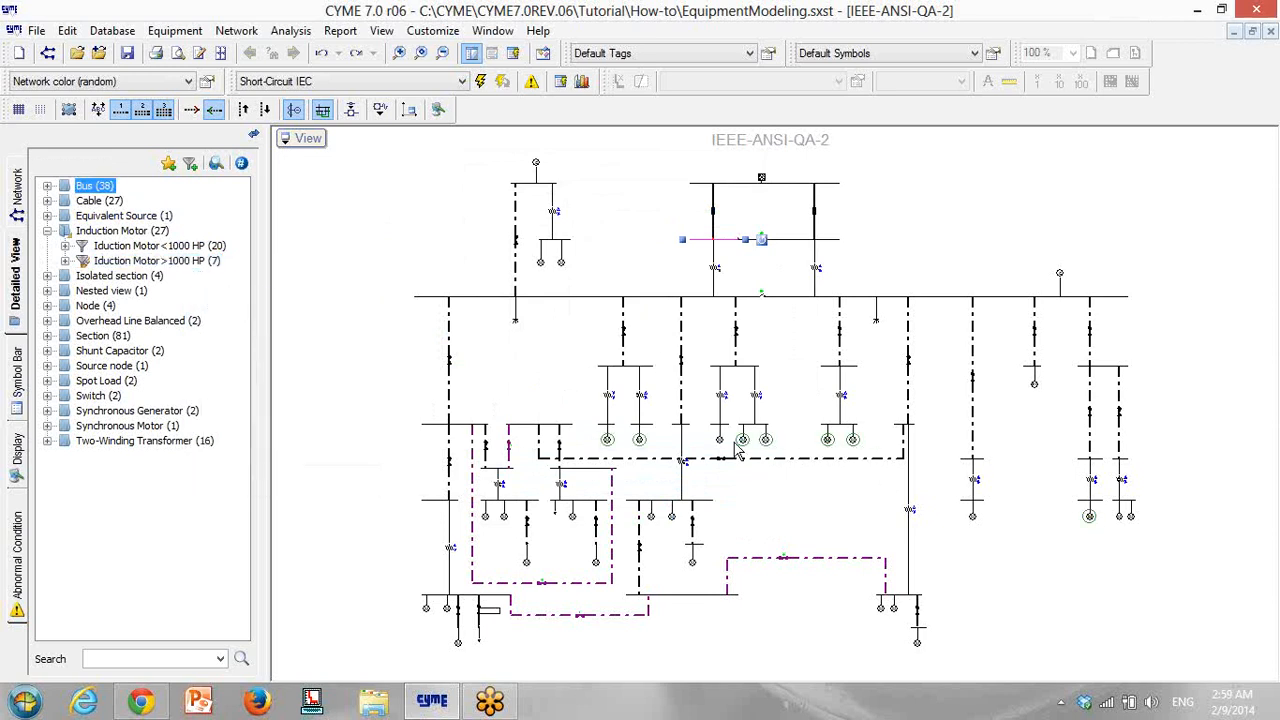
Turn off the highlight of the Iduction Motor>1000 HP group and collapse the Induction Motor group
{"action": "left_click", "coordinate": [205, 262]}
{"action": "right_click", "coordinate": [205, 264]}
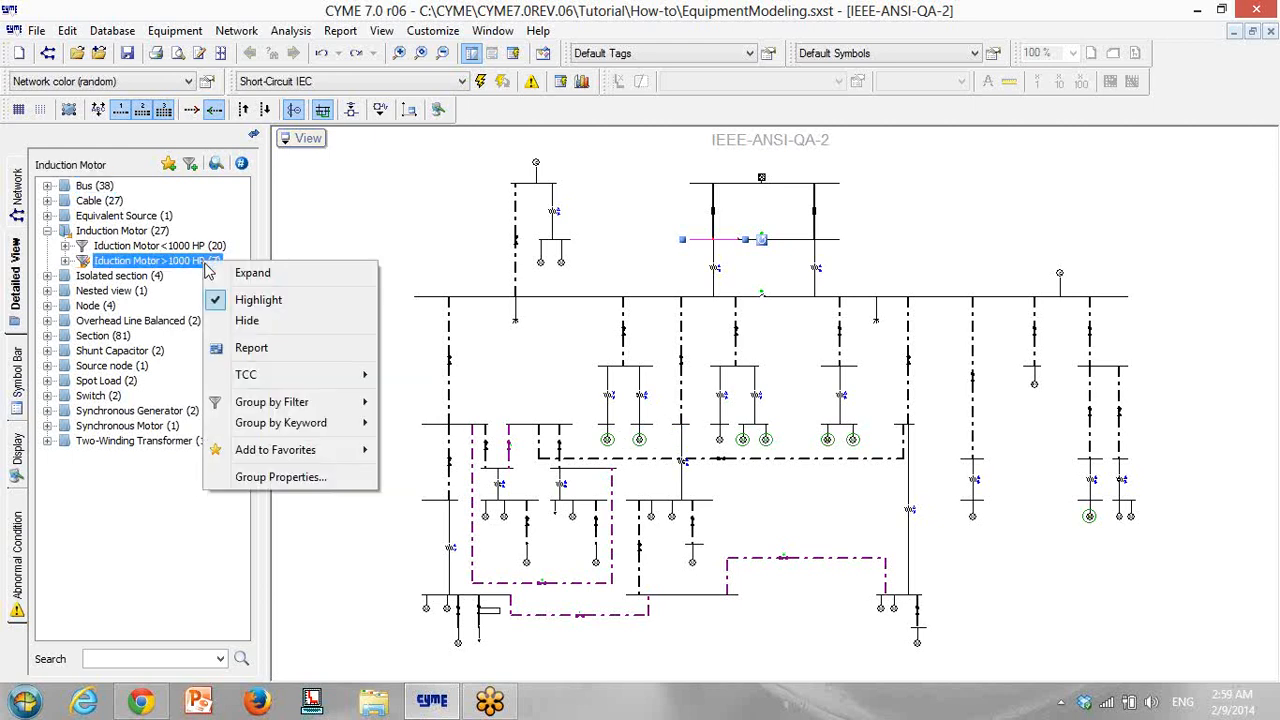
{"action": "left_click", "coordinate": [256, 300]}
{"action": "left_click", "coordinate": [47, 230]}
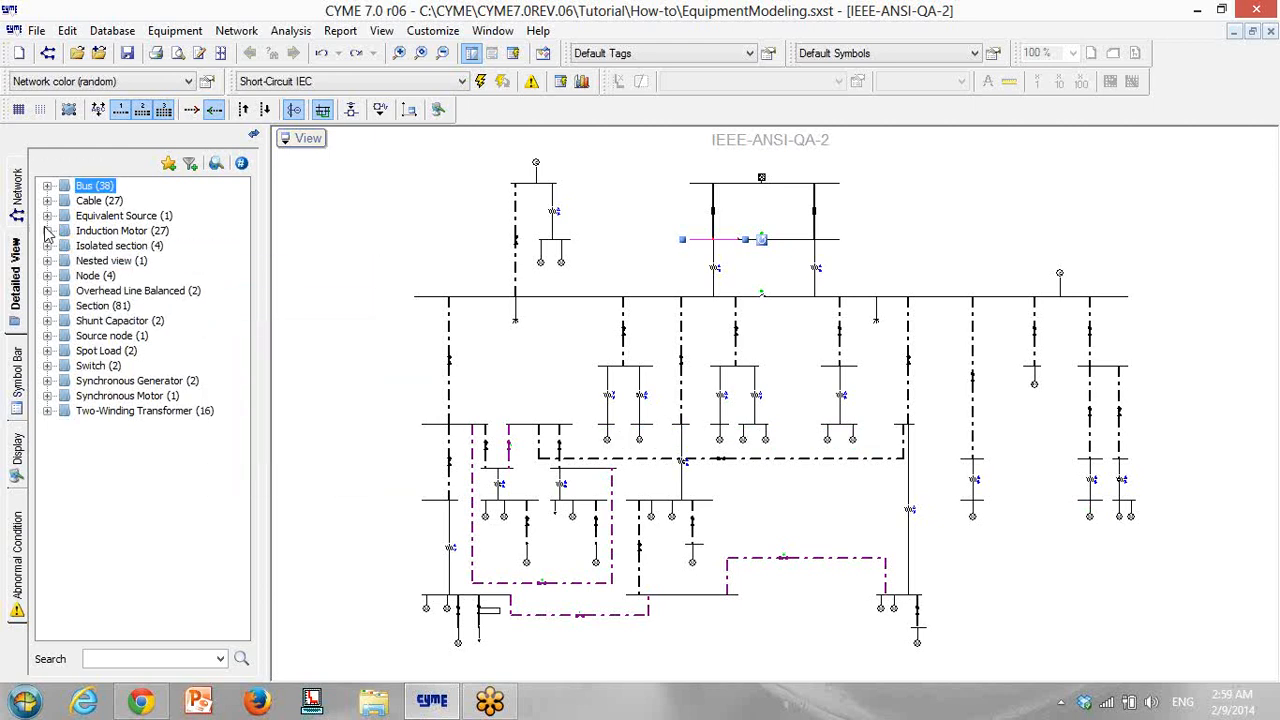
Group the cables by the user-defined filters lenght<500m, Lenght>500m and length<250m
{"action": "left_click", "coordinate": [47, 201]}
{"action": "left_click", "coordinate": [106, 201]}
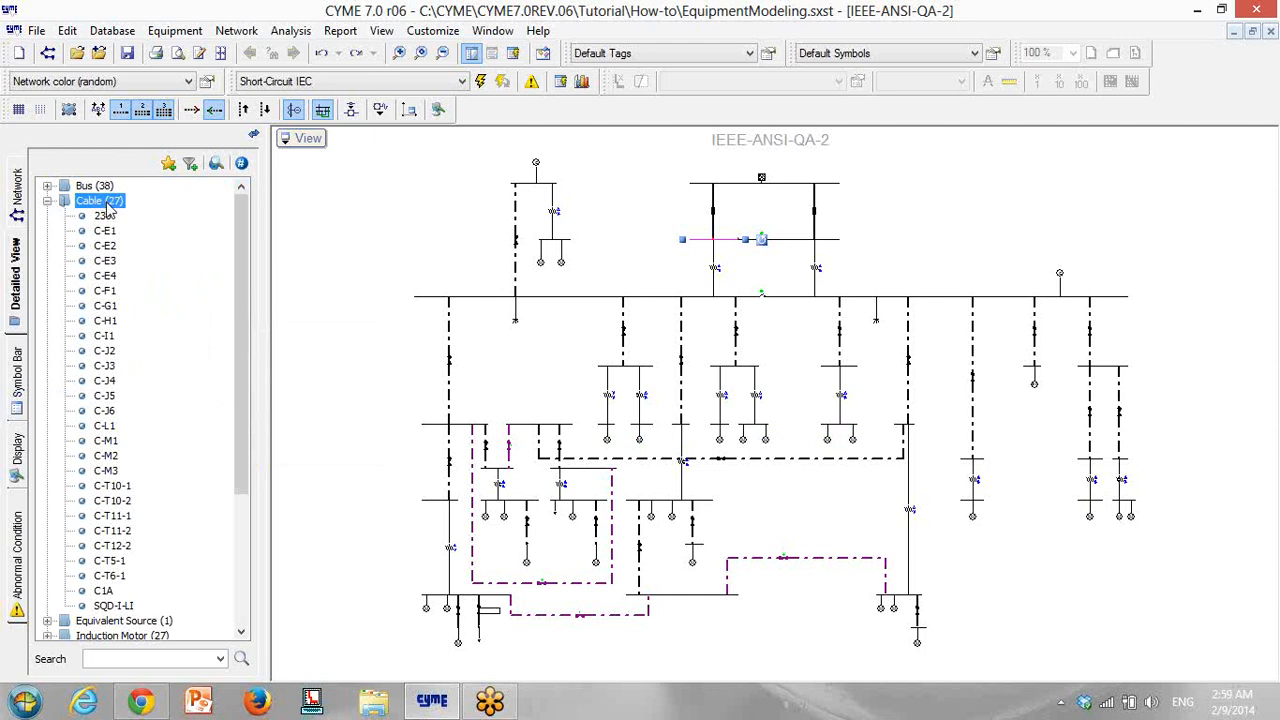
{"action": "right_click", "coordinate": [108, 205]}
{"action": "mouse_move", "coordinate": [230, 344]}
{"action": "left_click", "coordinate": [323, 345]}
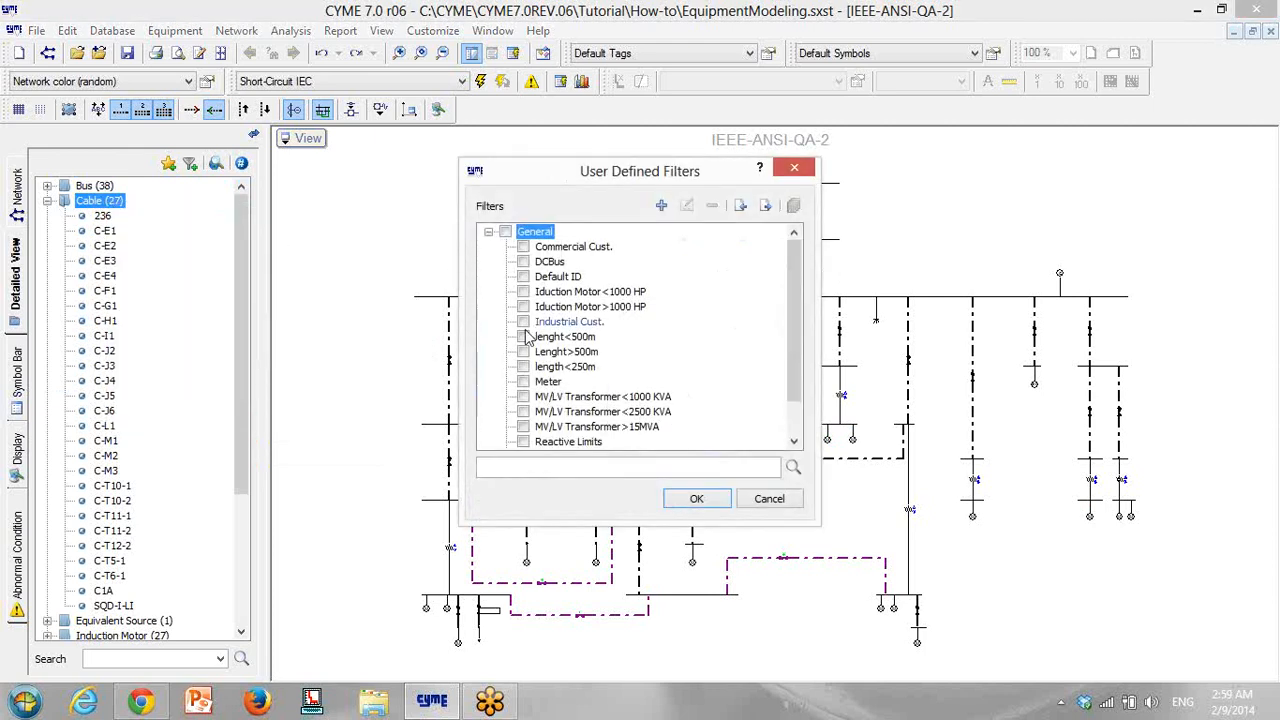
{"action": "left_click", "coordinate": [524, 339]}
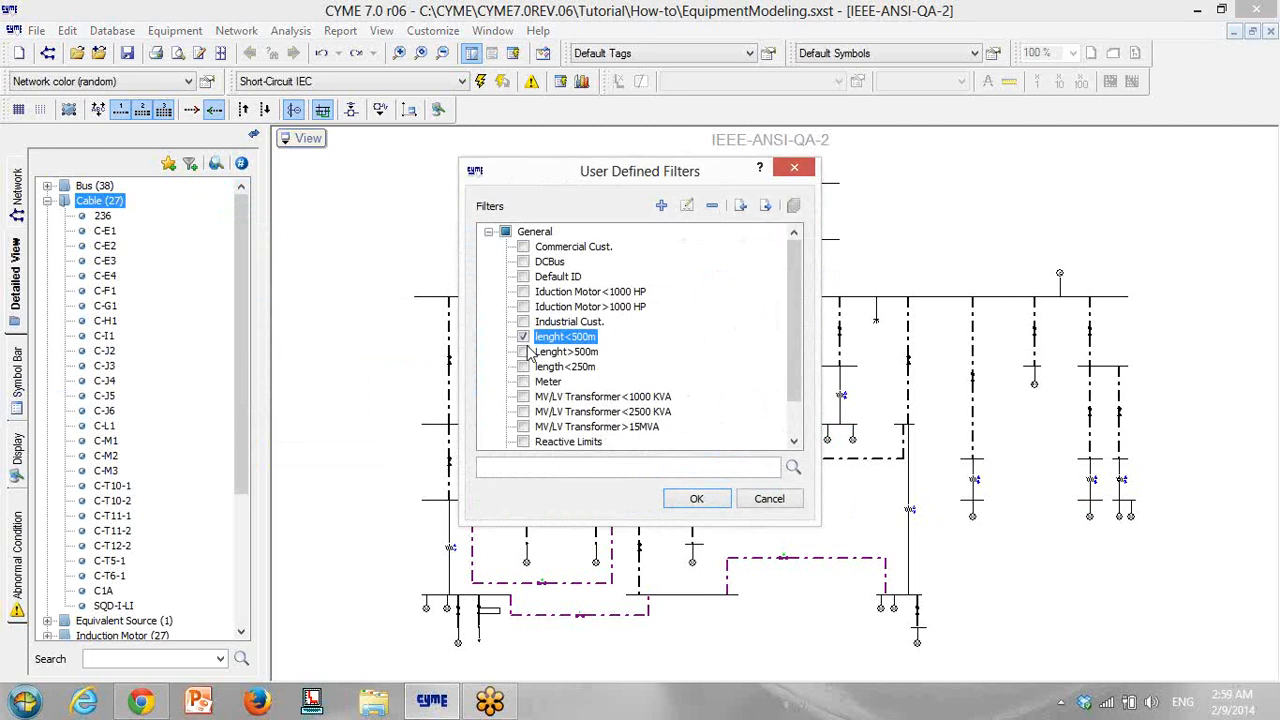
{"action": "left_click", "coordinate": [524, 352]}
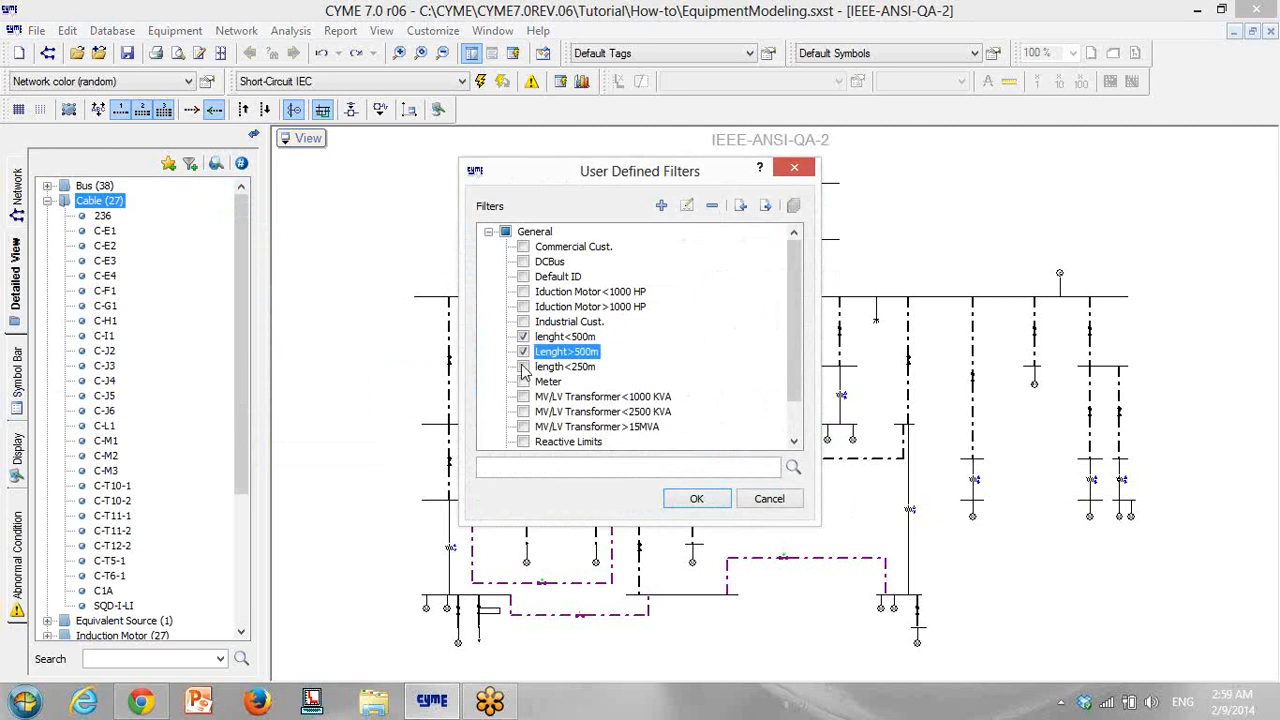
{"action": "left_click", "coordinate": [524, 367]}
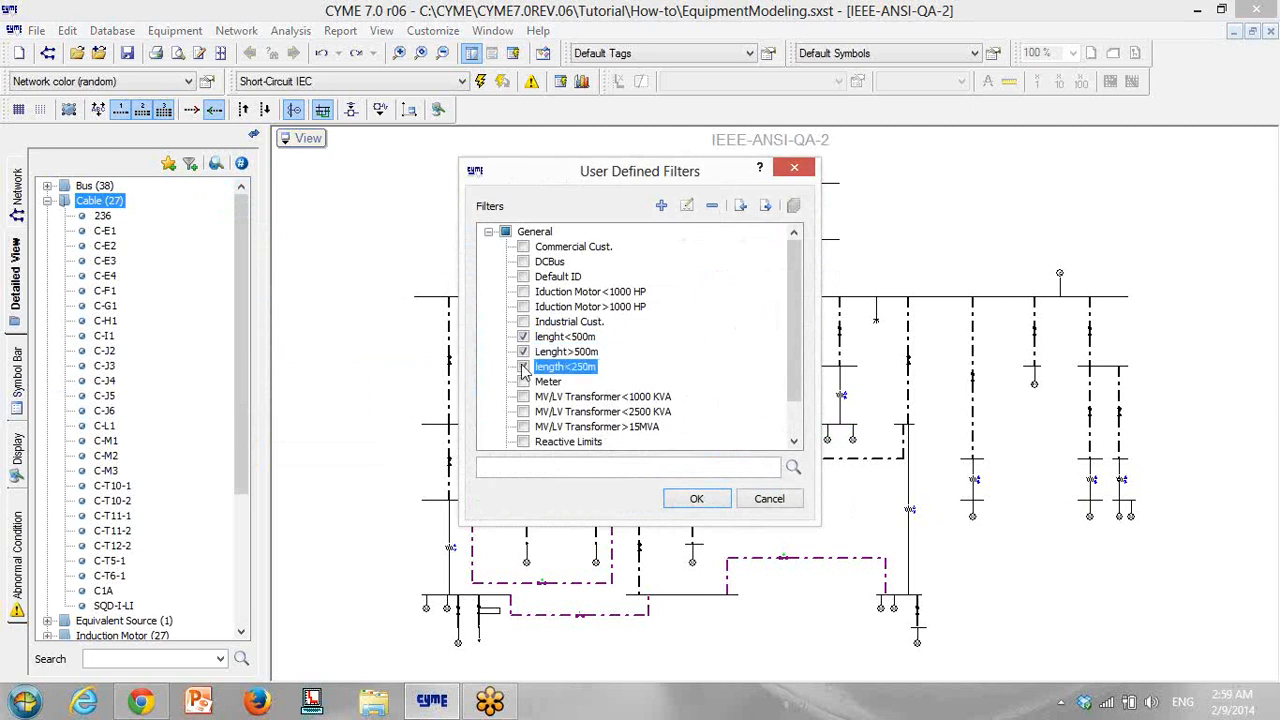
{"action": "left_click", "coordinate": [698, 499]}
Highlight the length<250m cable group on the diagram to locate its cables, and turn the highlight off again
{"action": "left_click", "coordinate": [148, 246]}
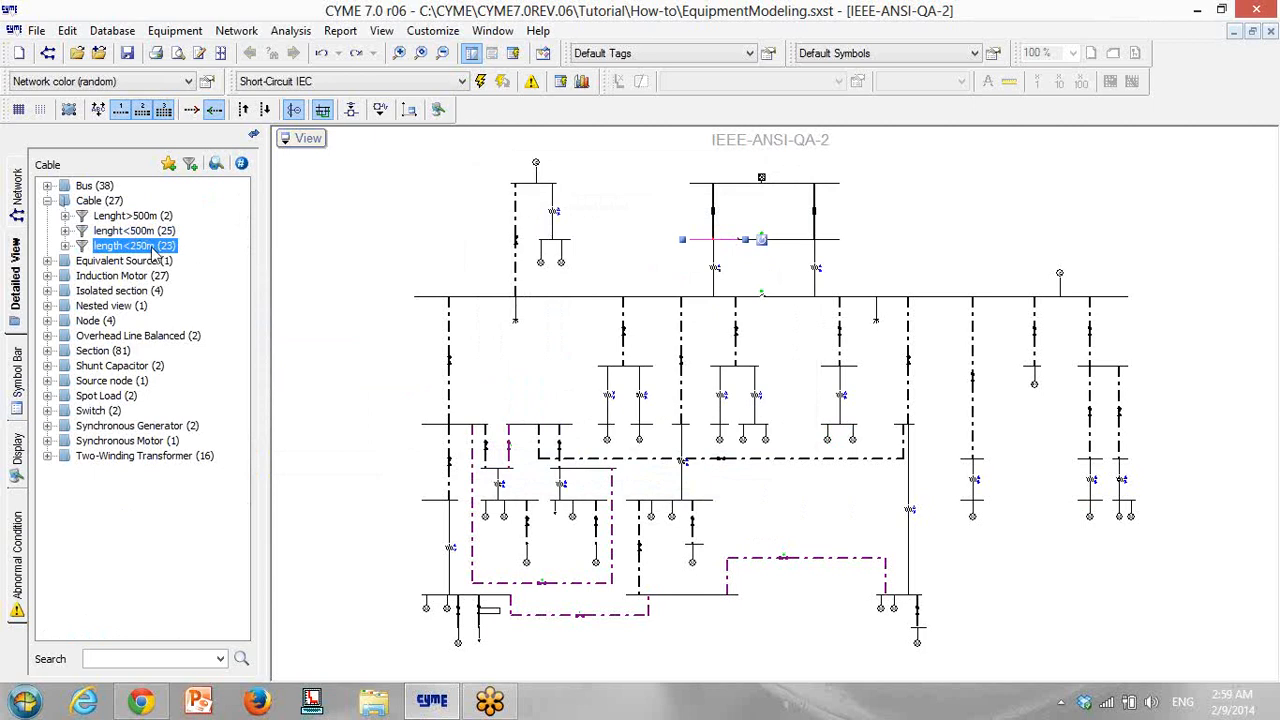
{"action": "right_click", "coordinate": [153, 250]}
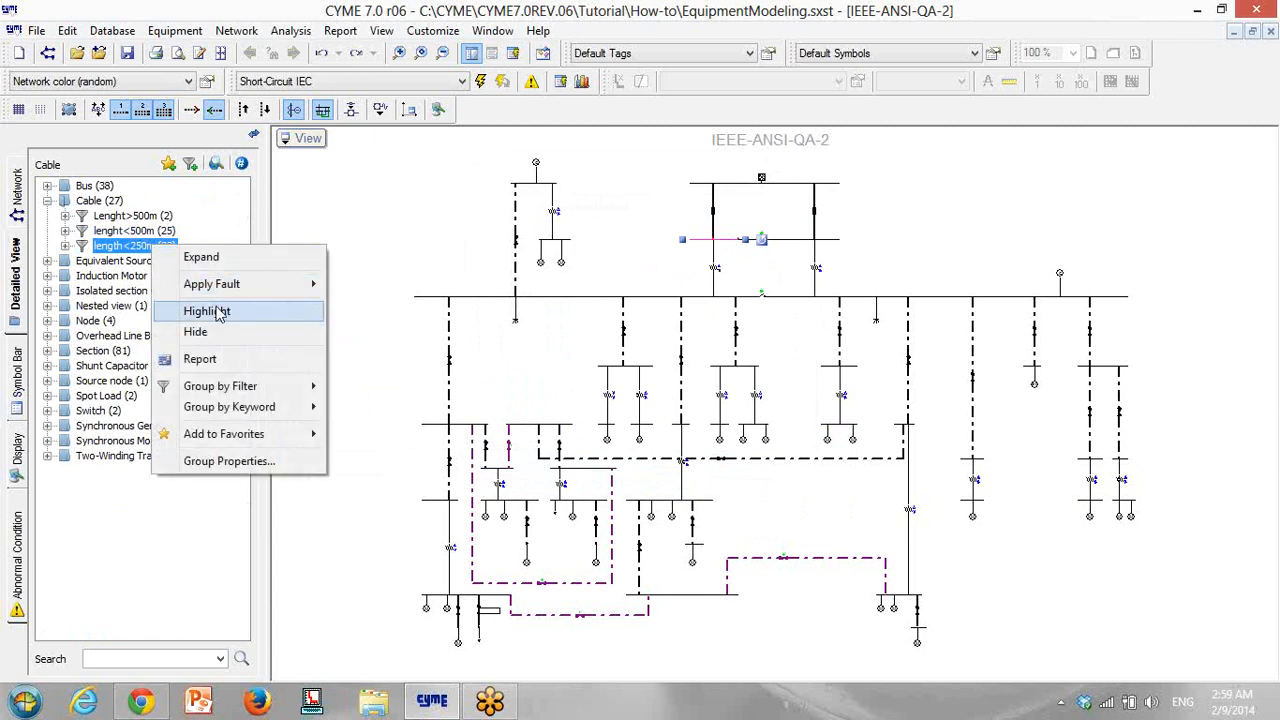
{"action": "left_click", "coordinate": [218, 313]}
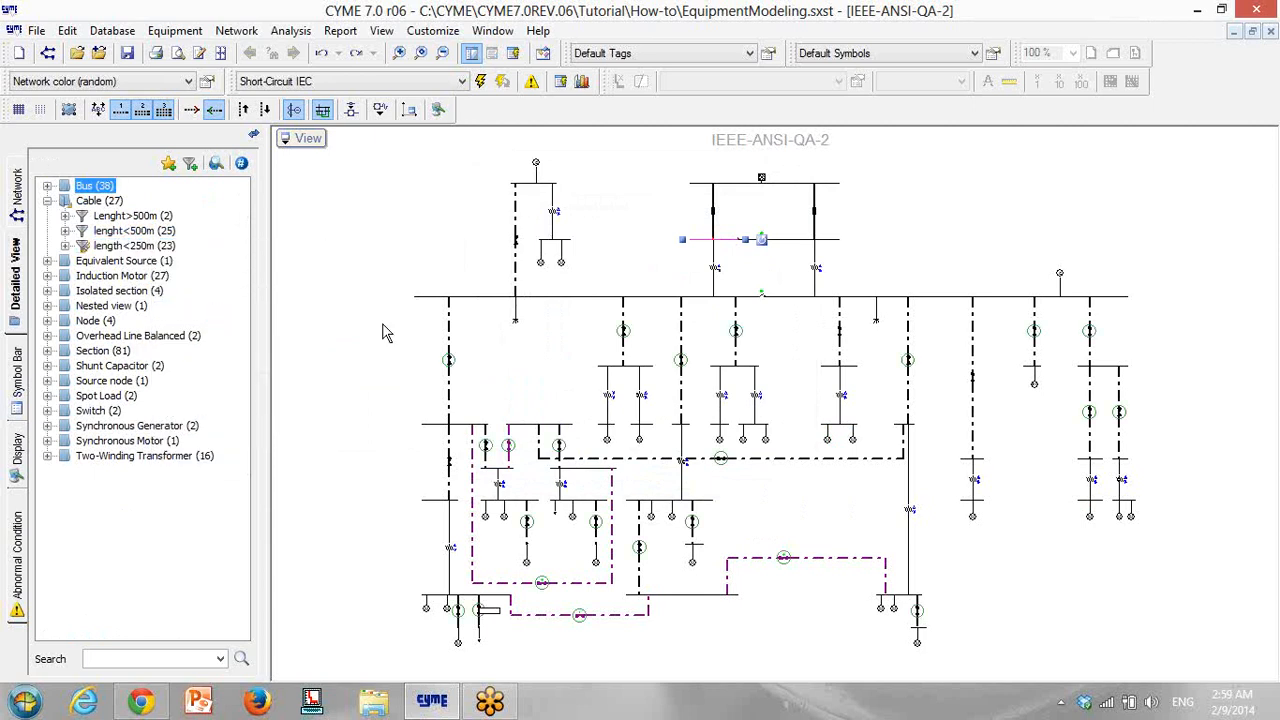
{"action": "right_click", "coordinate": [165, 251]}
{"action": "left_click", "coordinate": [218, 312]}
Highlight the Lenght>500m cable group on the diagram to locate its cables, and turn the highlight off again
{"action": "left_click", "coordinate": [158, 218]}
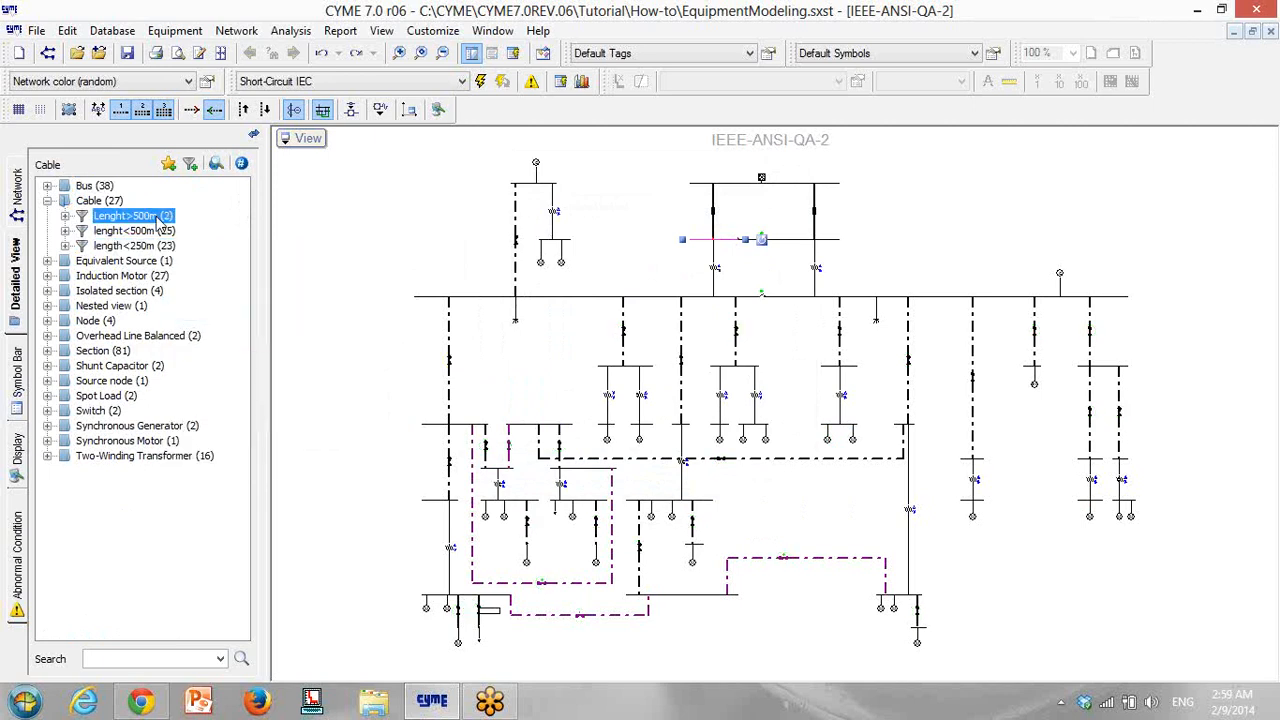
{"action": "right_click", "coordinate": [158, 222]}
{"action": "mouse_move", "coordinate": [230, 266]}
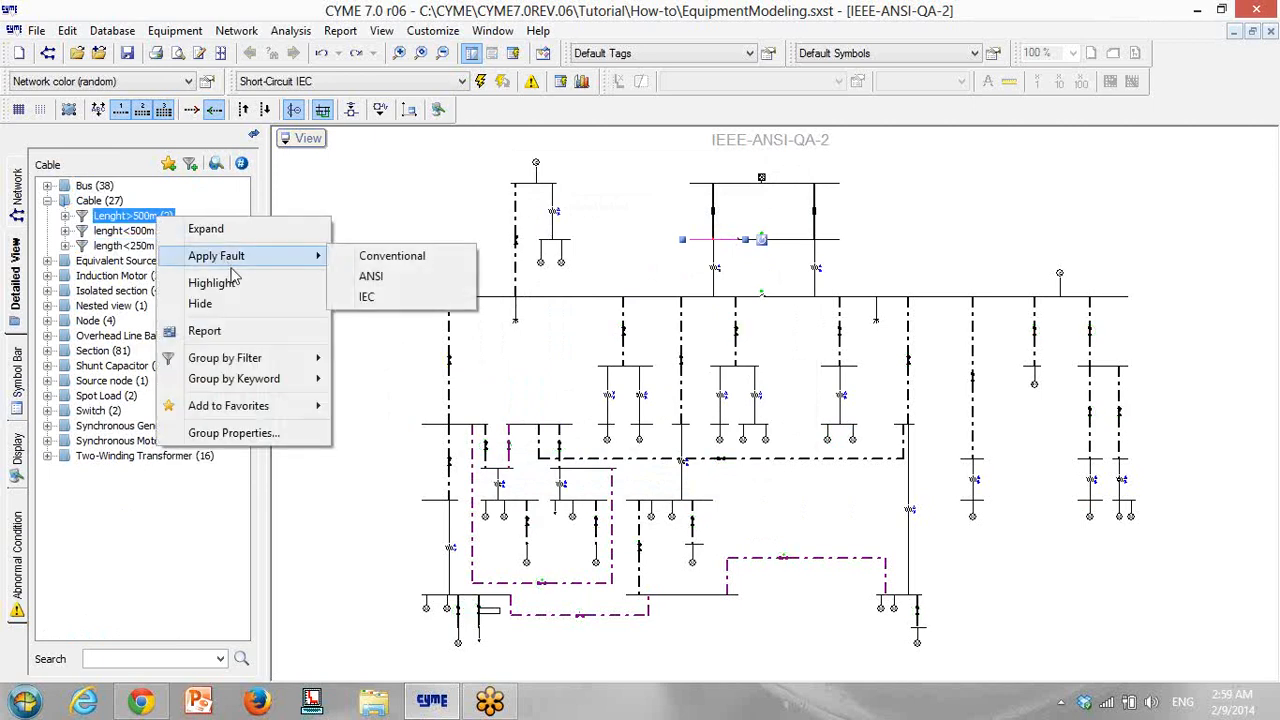
{"action": "left_click", "coordinate": [232, 288]}
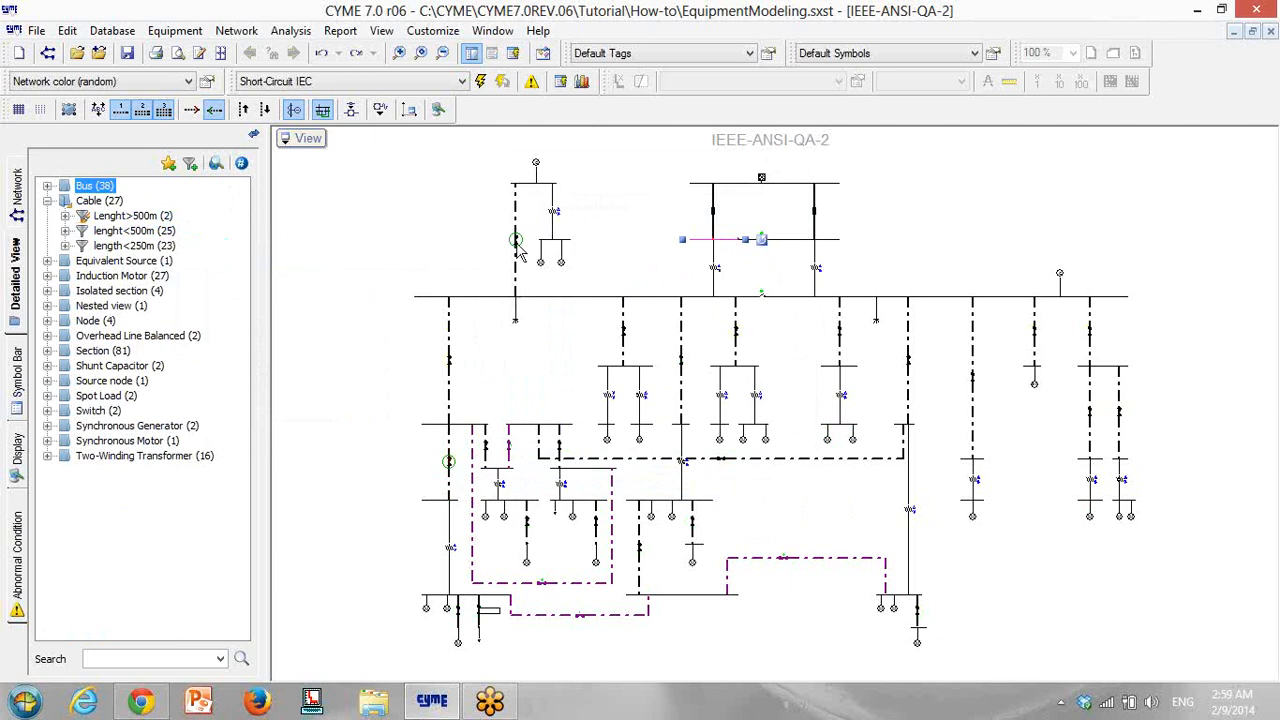
{"action": "left_click", "coordinate": [152, 215]}
{"action": "right_click", "coordinate": [152, 215]}
{"action": "left_click", "coordinate": [203, 280]}
Review the user-defined filters offered for grouping the two-winding transformers without applying any, and collapse the transformer group
{"action": "left_click", "coordinate": [47, 456]}
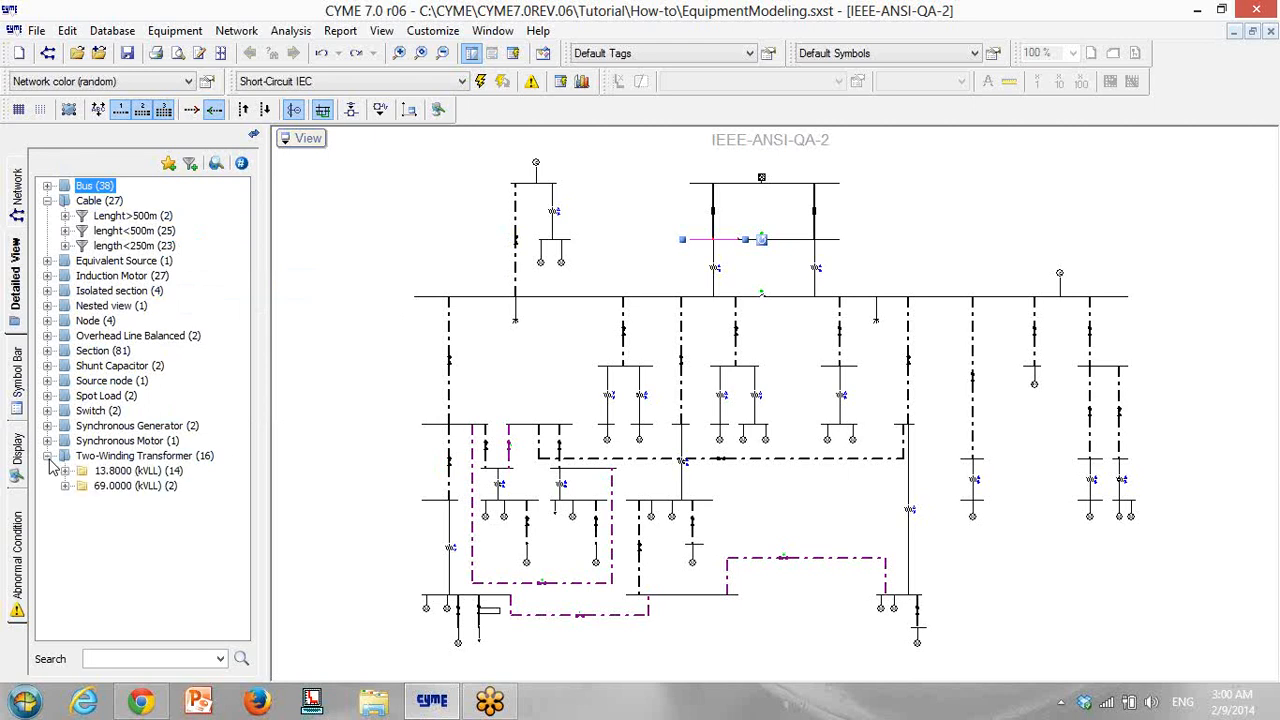
{"action": "left_click", "coordinate": [167, 453]}
{"action": "right_click", "coordinate": [167, 453]}
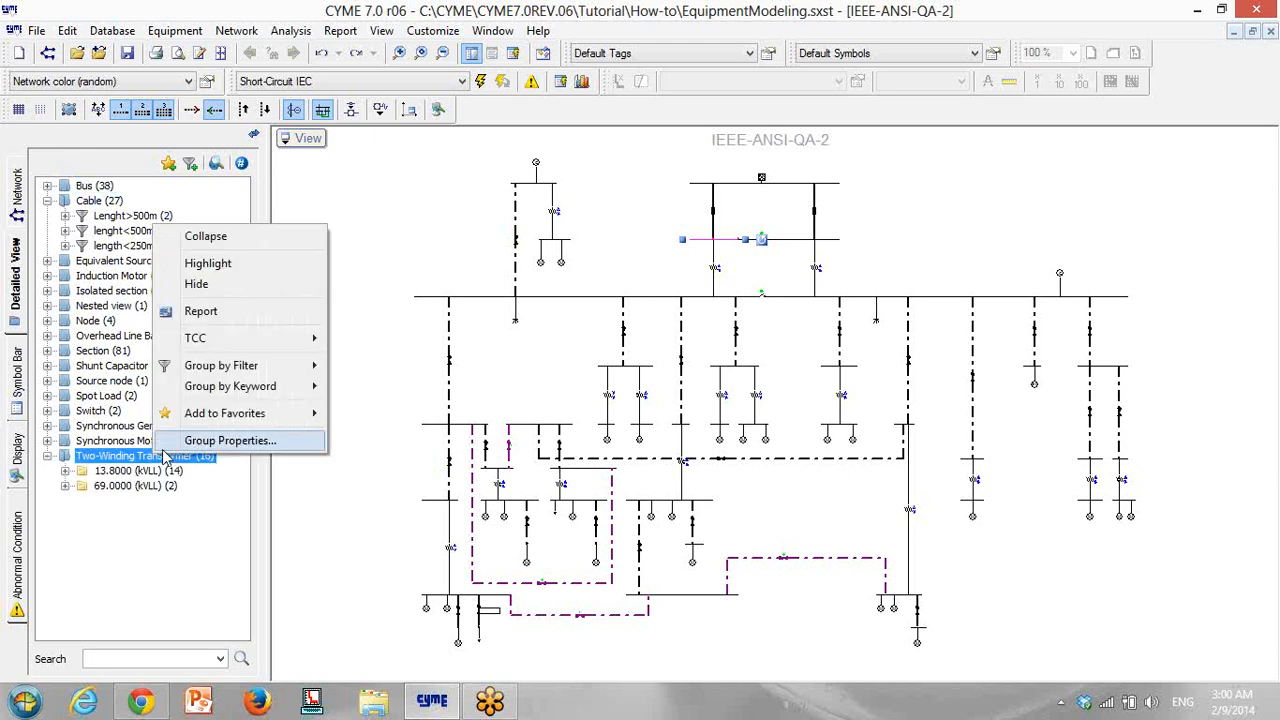
{"action": "mouse_move", "coordinate": [288, 368]}
{"action": "left_click", "coordinate": [388, 367]}
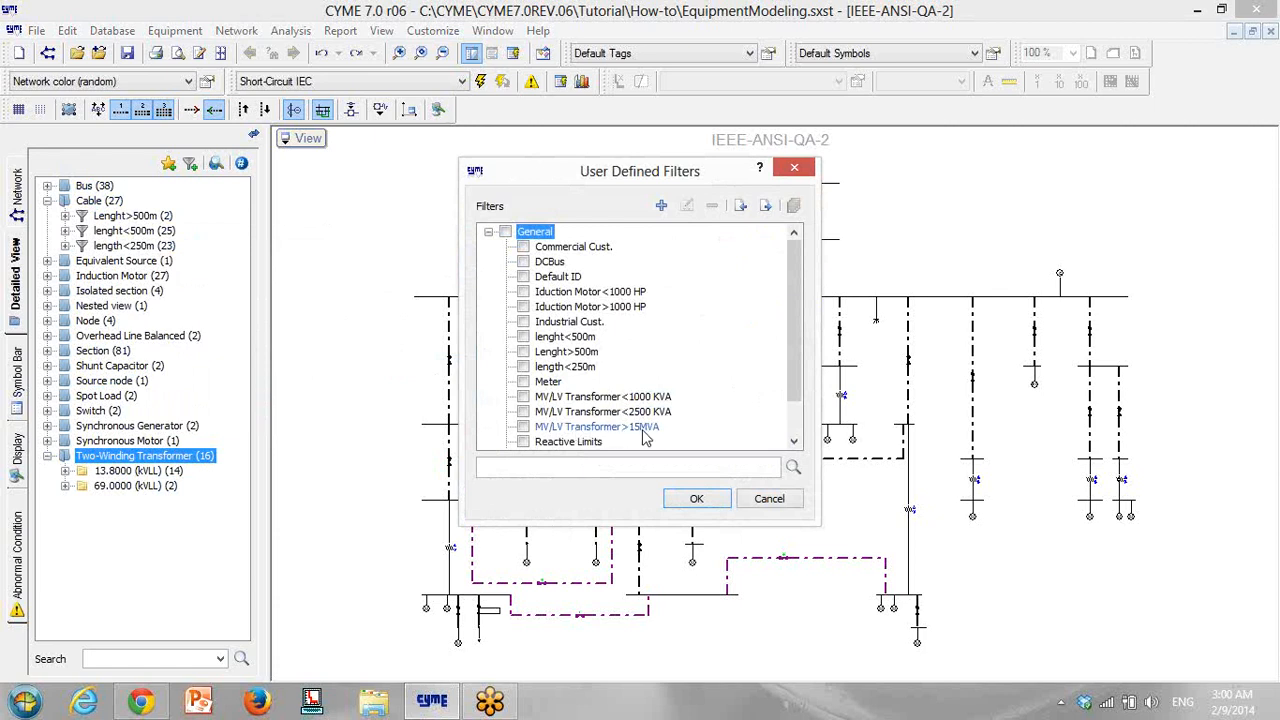
{"action": "left_click", "coordinate": [768, 500]}
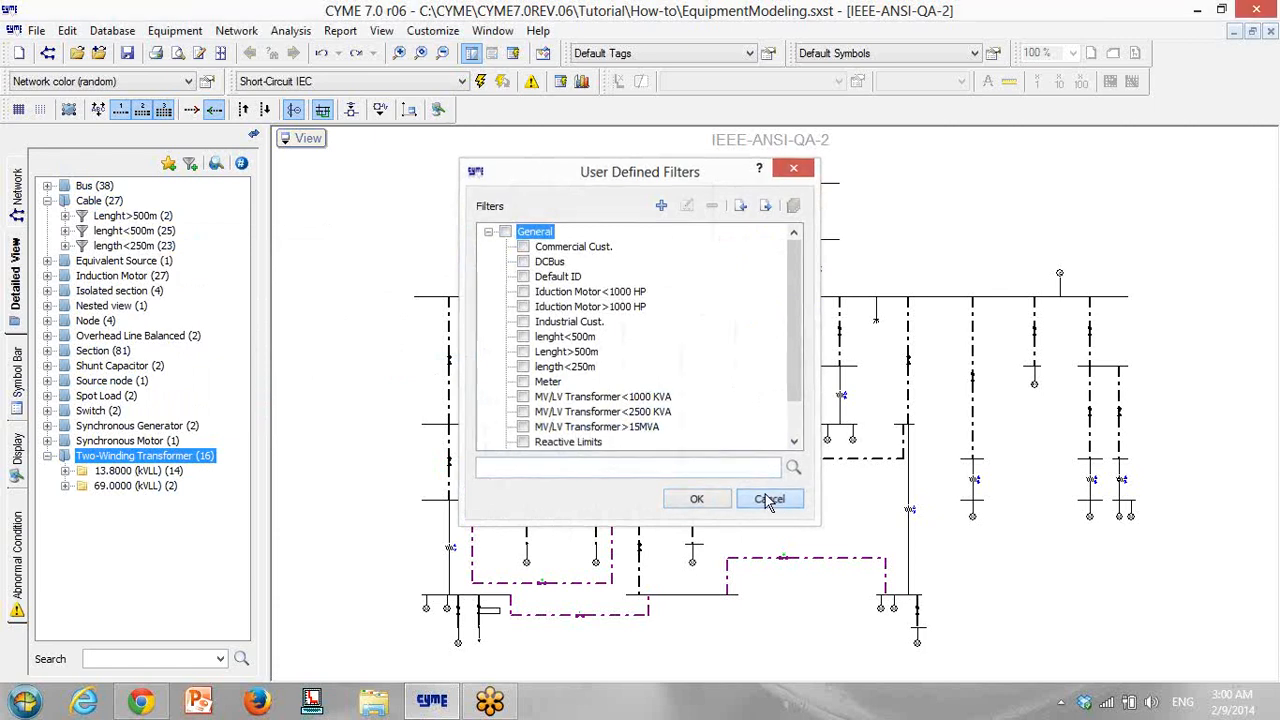
{"action": "left_click", "coordinate": [47, 455]}
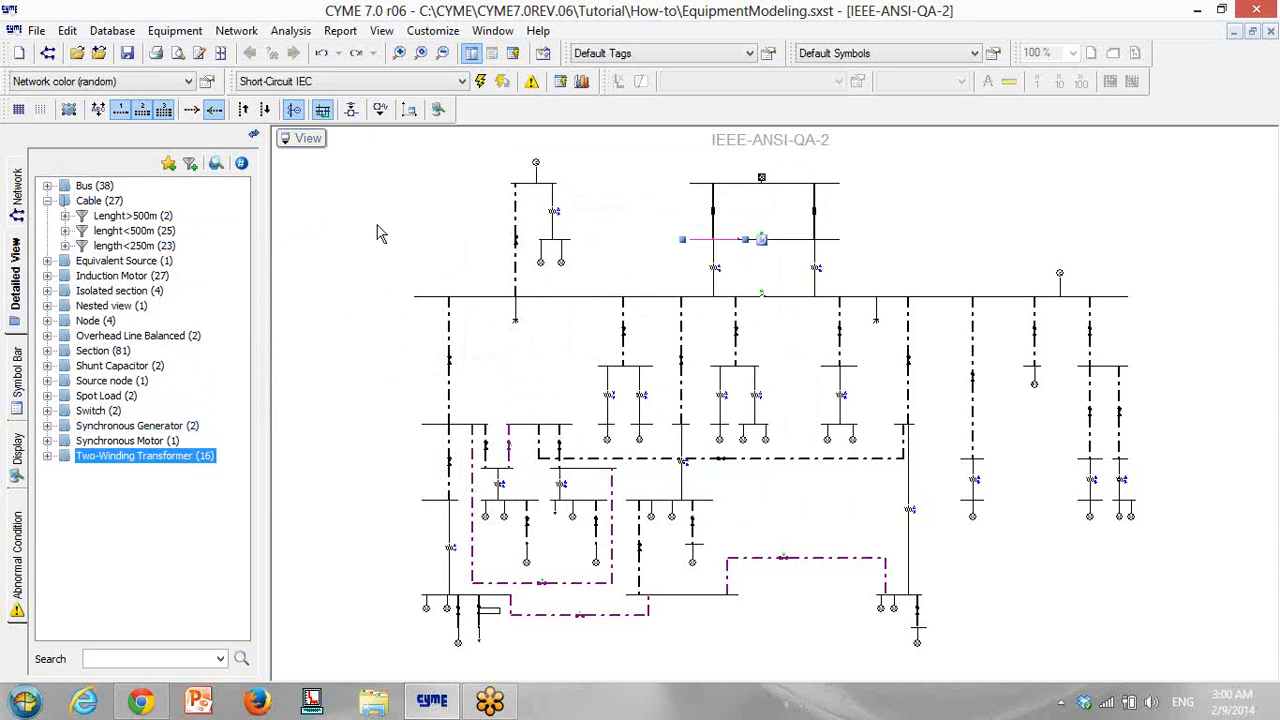
Choose the Load Flow analysis and set its calculation method to Newton-Raphson and its load model to As Defined
{"action": "left_click", "coordinate": [406, 81]}
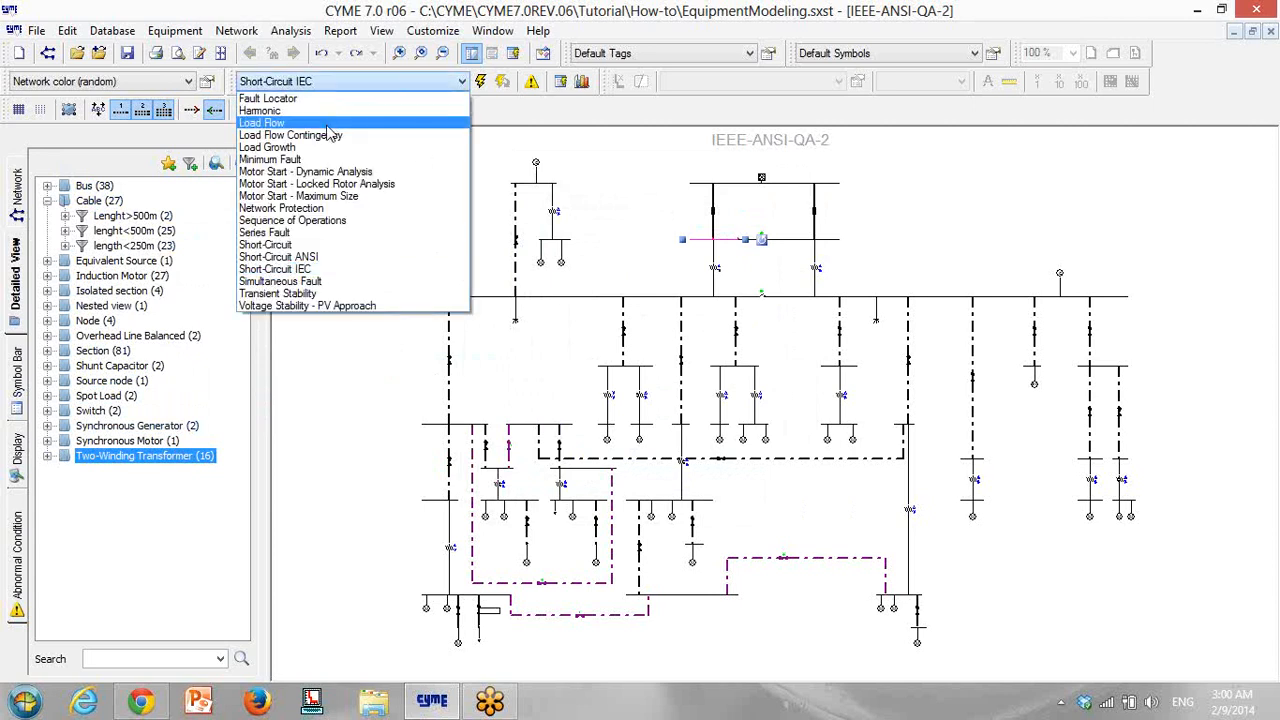
{"action": "left_click", "coordinate": [310, 123]}
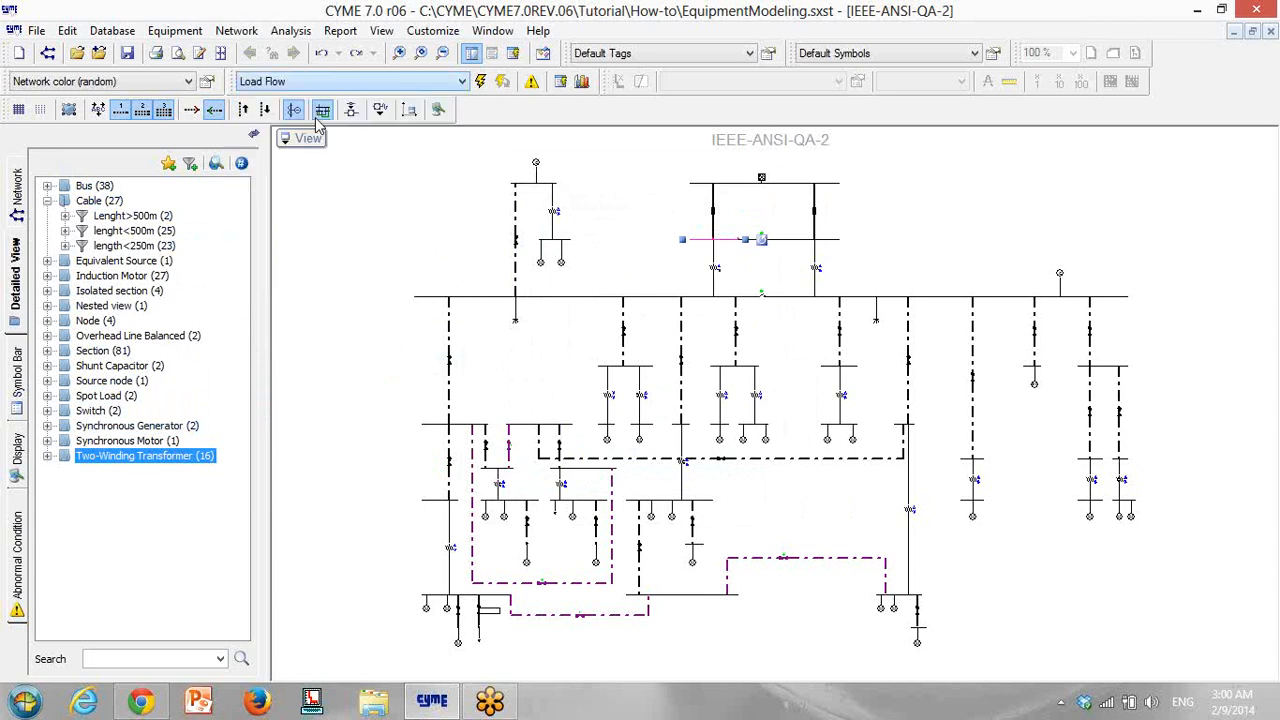
{"action": "left_click", "coordinate": [480, 81]}
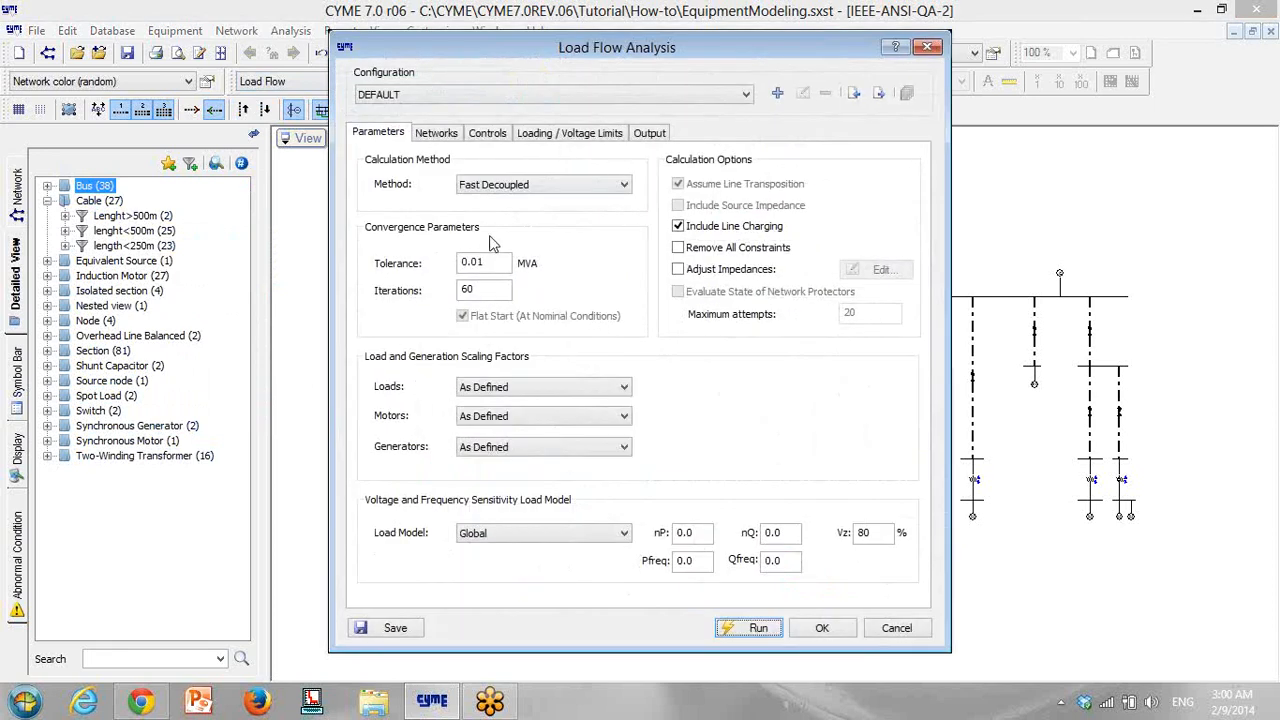
{"action": "left_click", "coordinate": [503, 190]}
{"action": "left_click", "coordinate": [500, 234]}
{"action": "left_click", "coordinate": [476, 263]}
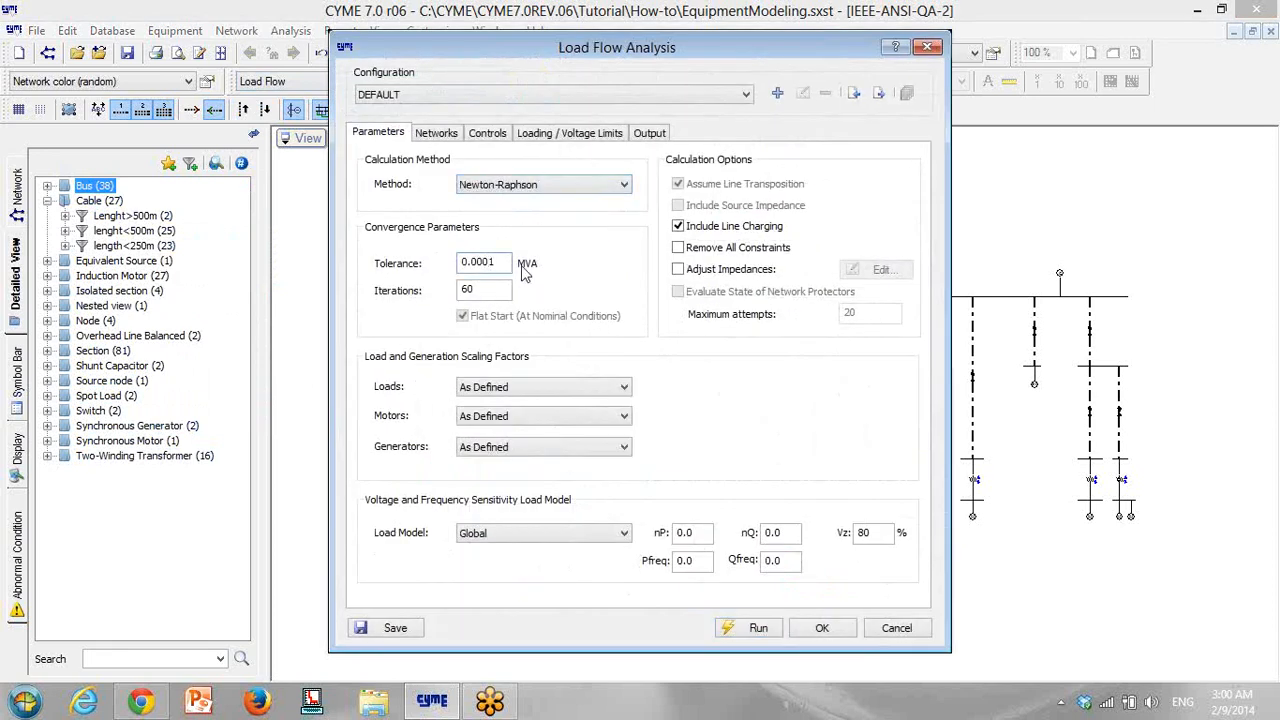
{"action": "left_click", "coordinate": [607, 533]}
{"action": "left_click", "coordinate": [520, 588]}
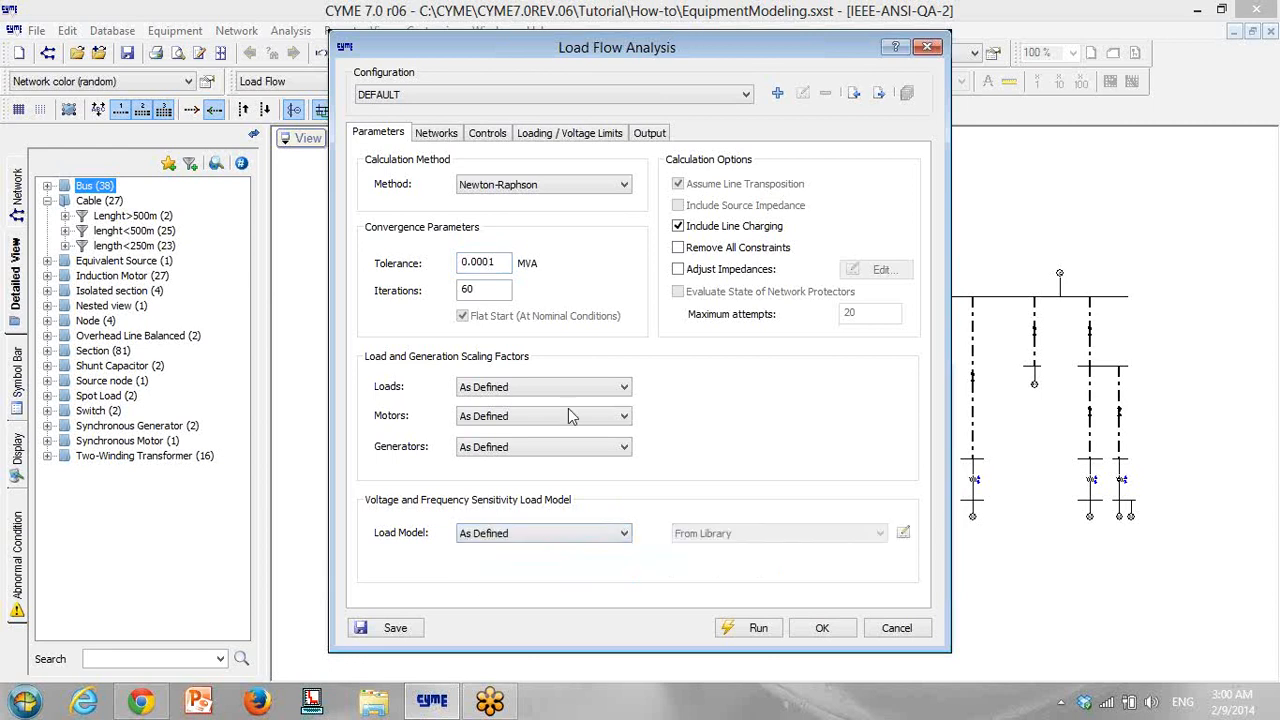
Enable report output for the load flow and add the Load Flow - Abnormal conditions and Load Flow - Detailed reports
{"action": "left_click", "coordinate": [655, 135]}
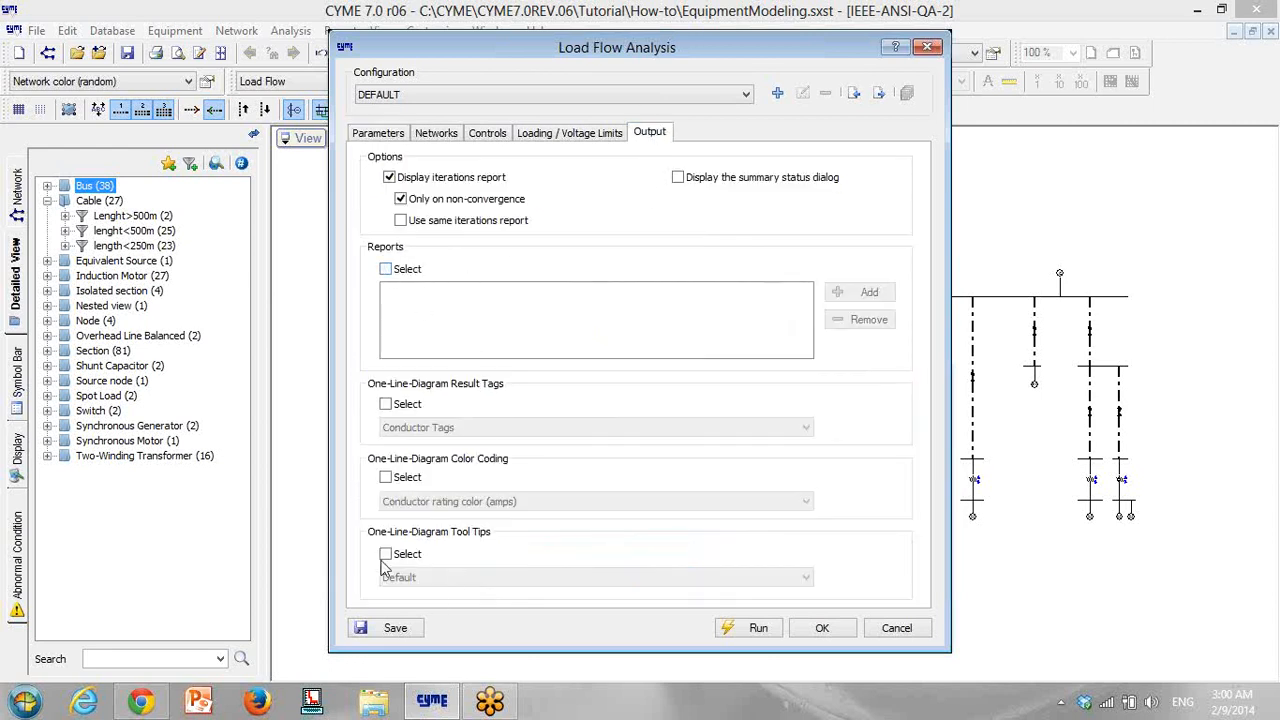
{"action": "left_click", "coordinate": [386, 270]}
{"action": "left_click", "coordinate": [850, 295]}
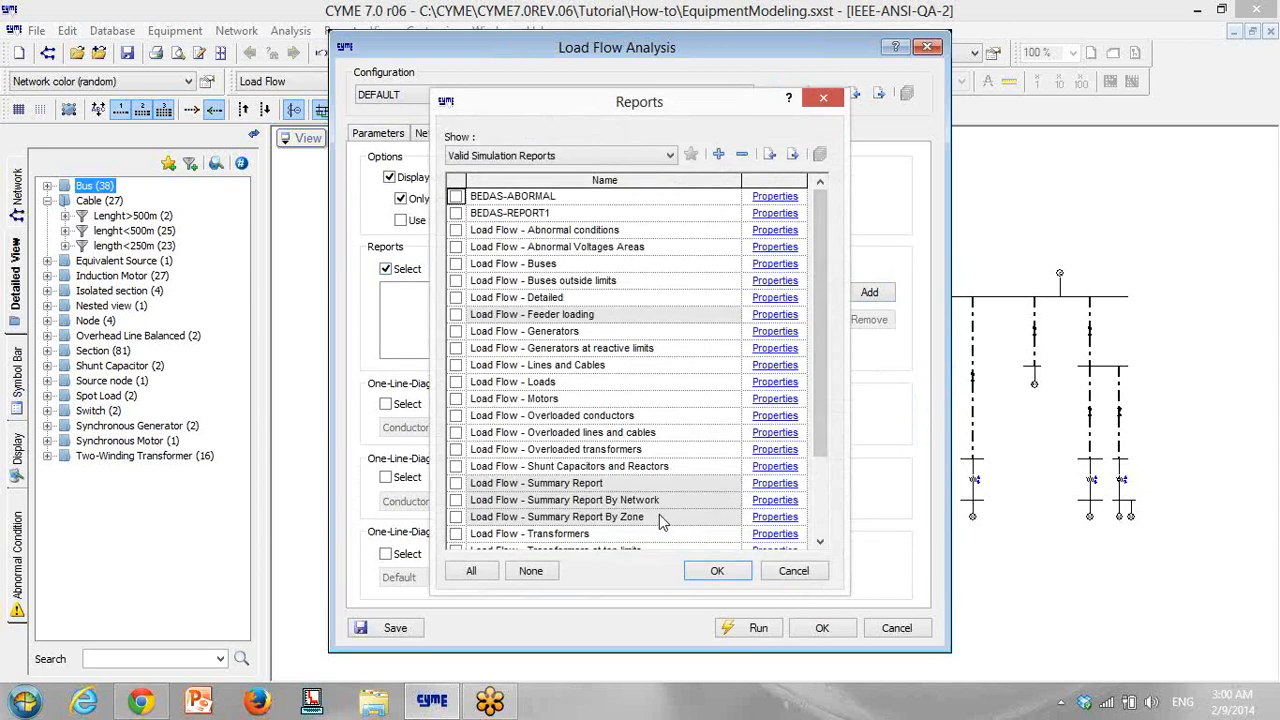
{"action": "left_click", "coordinate": [456, 231]}
{"action": "left_click", "coordinate": [457, 298]}
{"action": "left_click", "coordinate": [737, 574]}
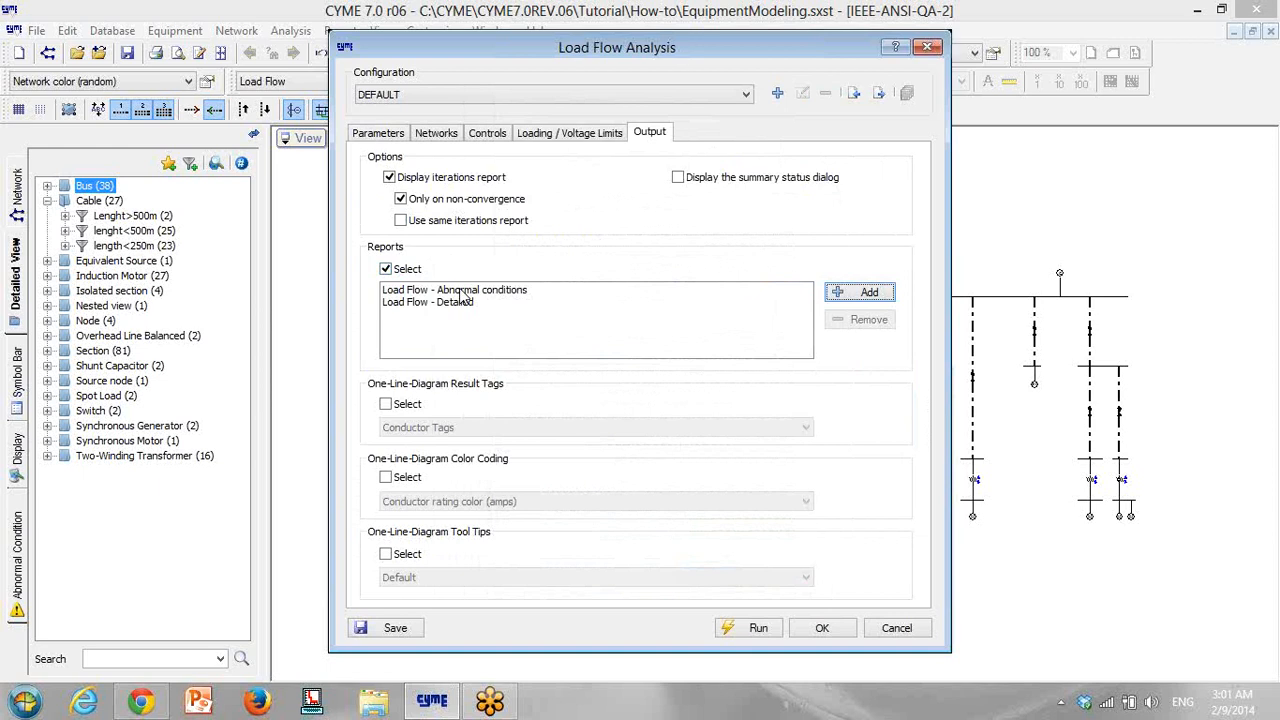
{"action": "left_click", "coordinate": [462, 302]}
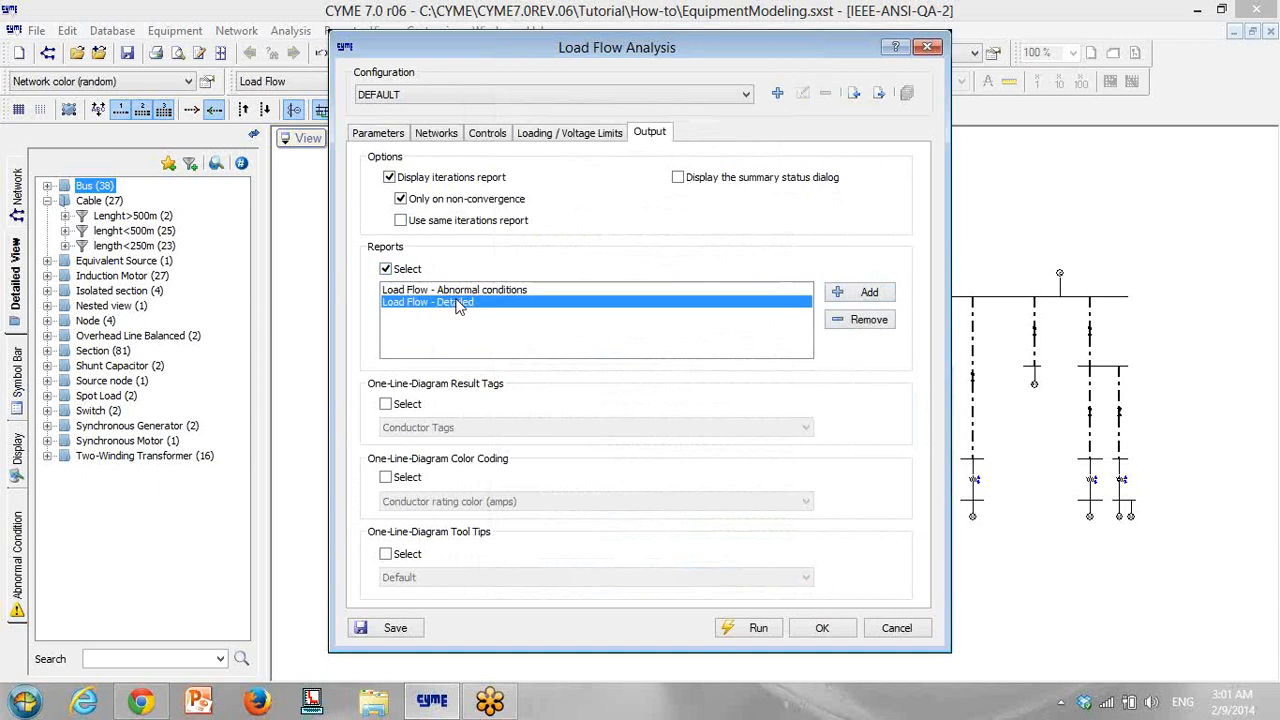
Enable Power Flow Results as the one-line-diagram result tags, save the analysis configuration and run the load flow
{"action": "left_click", "coordinate": [385, 404]}
{"action": "left_click", "coordinate": [443, 427]}
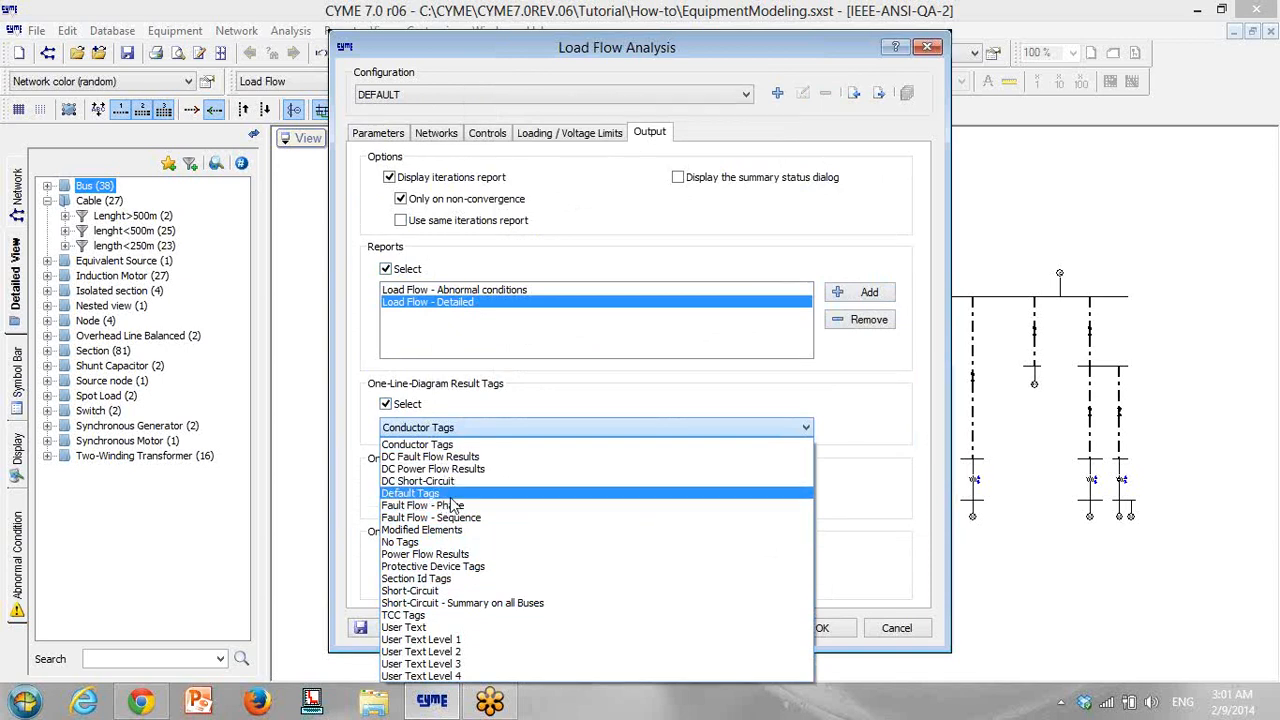
{"action": "left_click", "coordinate": [440, 554]}
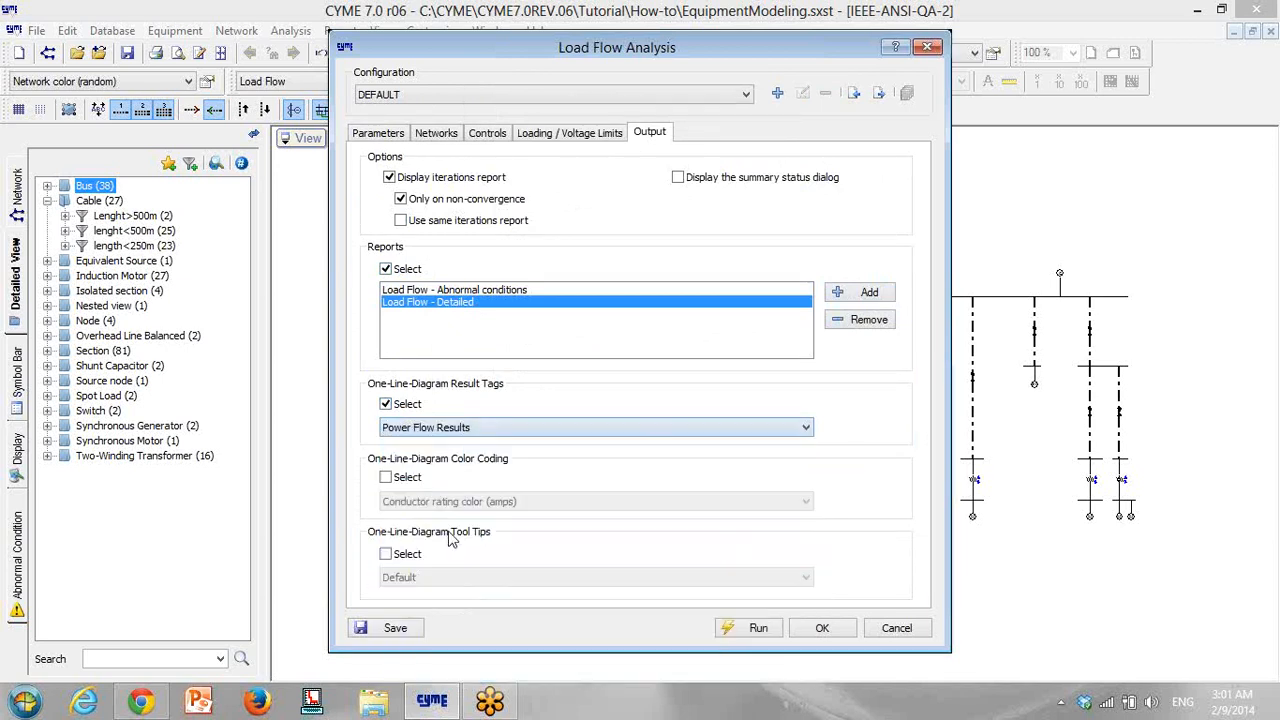
{"action": "left_click", "coordinate": [400, 632]}
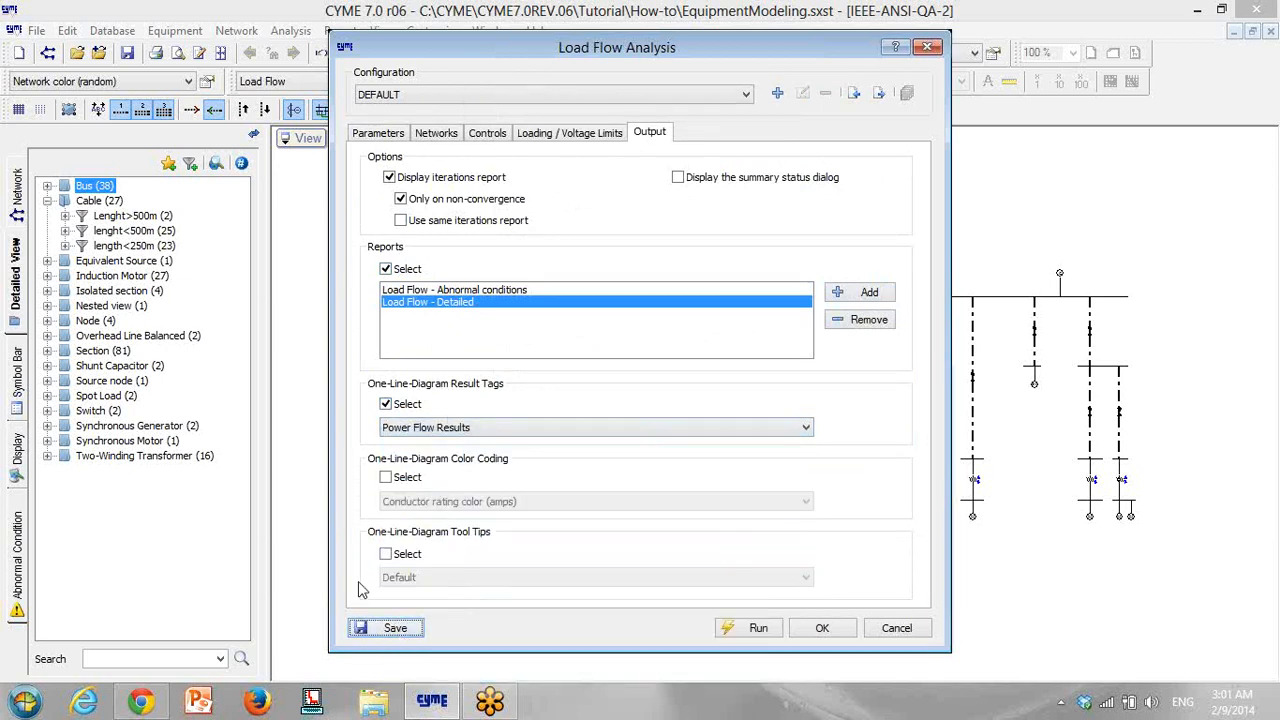
{"action": "left_click", "coordinate": [758, 630]}
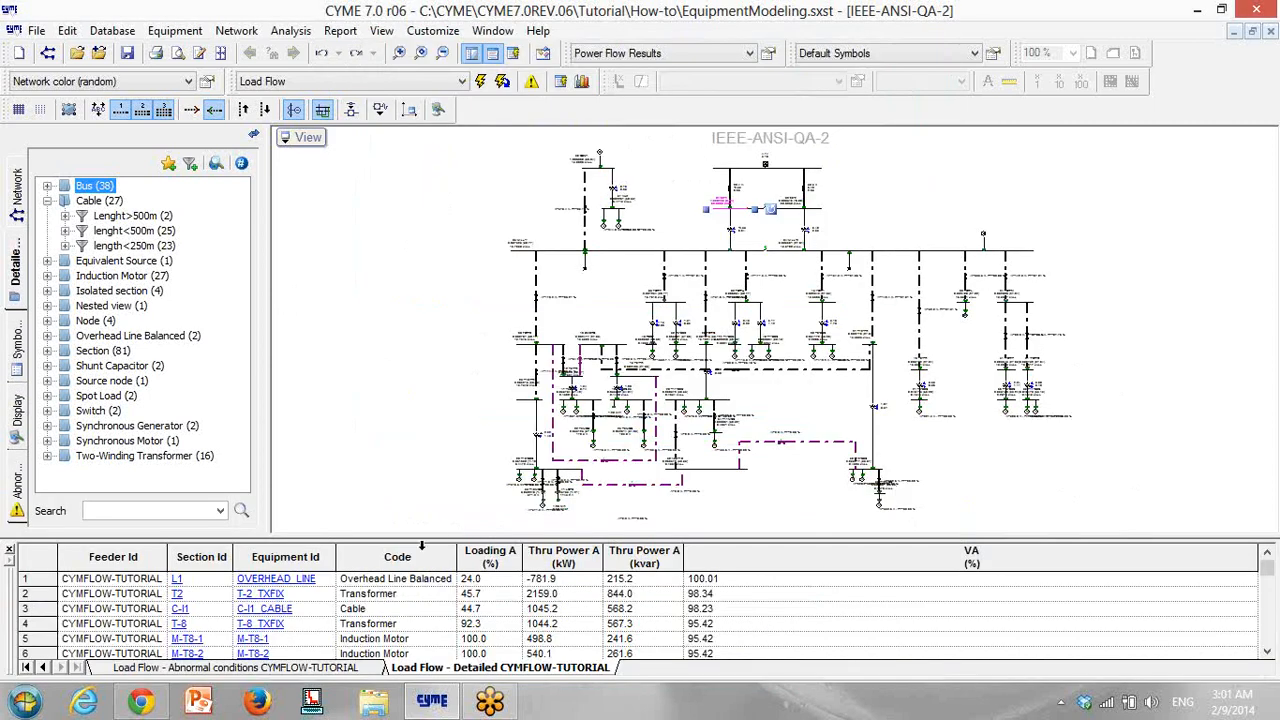
Examine the Load Flow - Abnormal conditions report and the power flow tags around bus 09:FDR-E on the diagram
{"action": "left_click", "coordinate": [197, 669]}
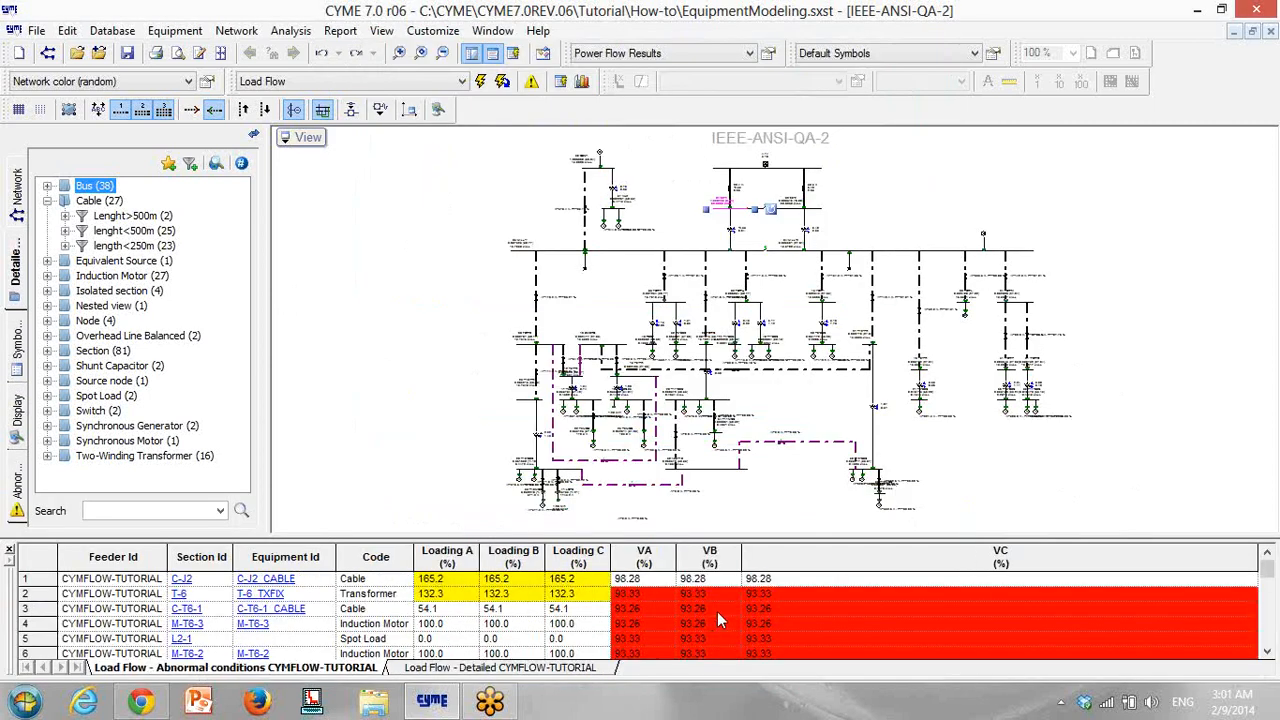
{"action": "scroll", "coordinate": [717, 615], "scroll_direction": "down", "scroll_amount": 6}
{"action": "scroll", "coordinate": [725, 622], "scroll_direction": "up", "scroll_amount": 6}
{"action": "scroll", "coordinate": [612, 352], "scroll_direction": "up", "scroll_amount": 3}
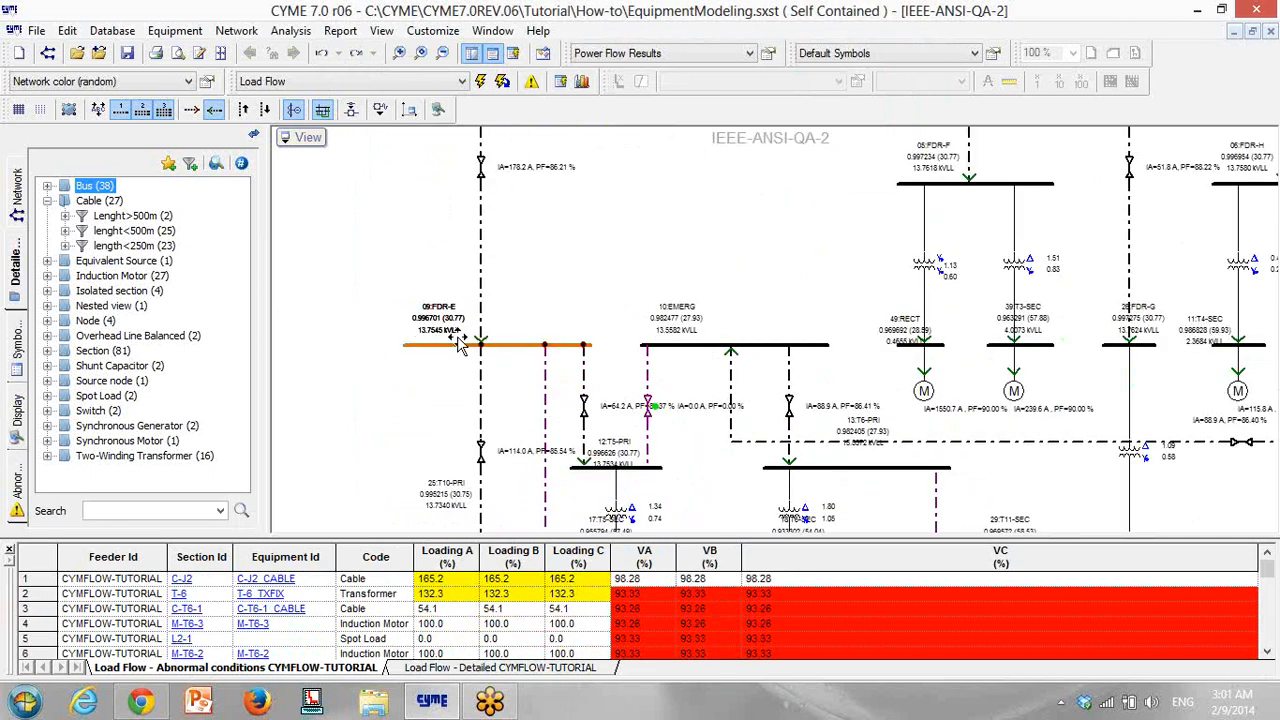
Color the network's abnormal conditions on the one-line diagram and inspect the marked equipment
{"action": "left_click", "coordinate": [532, 82]}
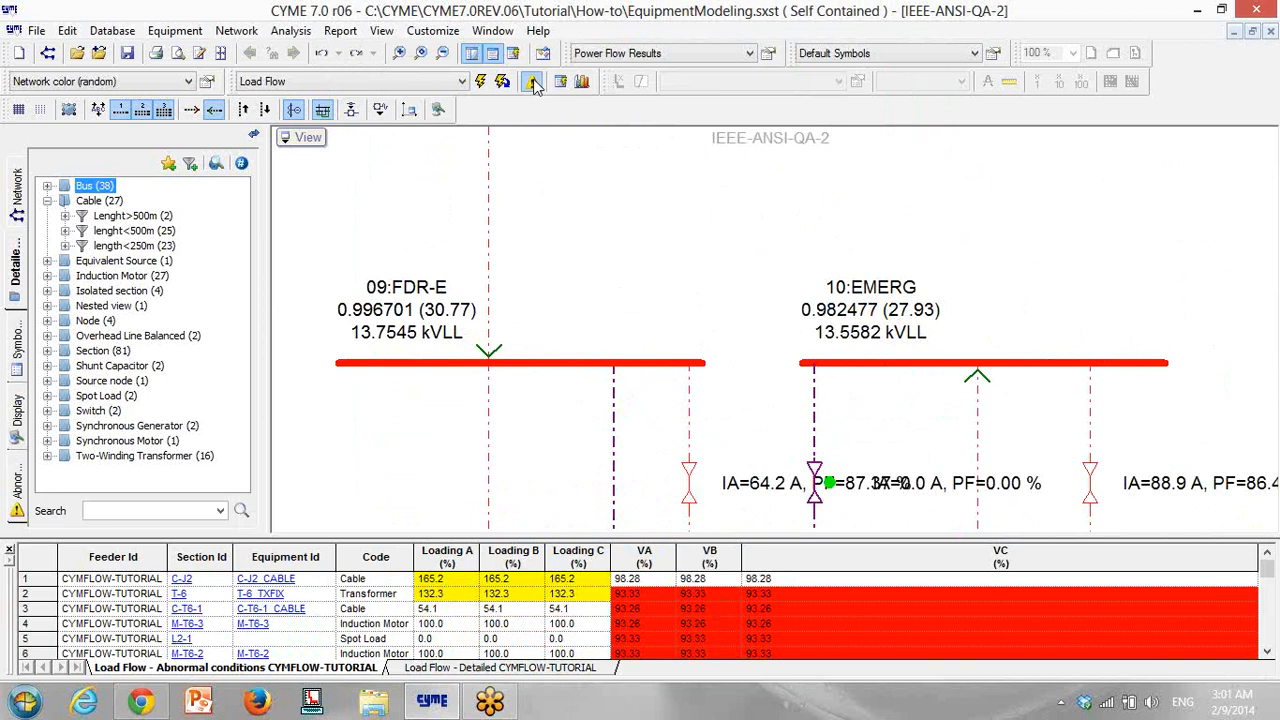
{"action": "scroll", "coordinate": [688, 278], "scroll_direction": "down", "scroll_amount": 4}
{"action": "scroll", "coordinate": [605, 350], "scroll_direction": "up", "scroll_amount": 1}
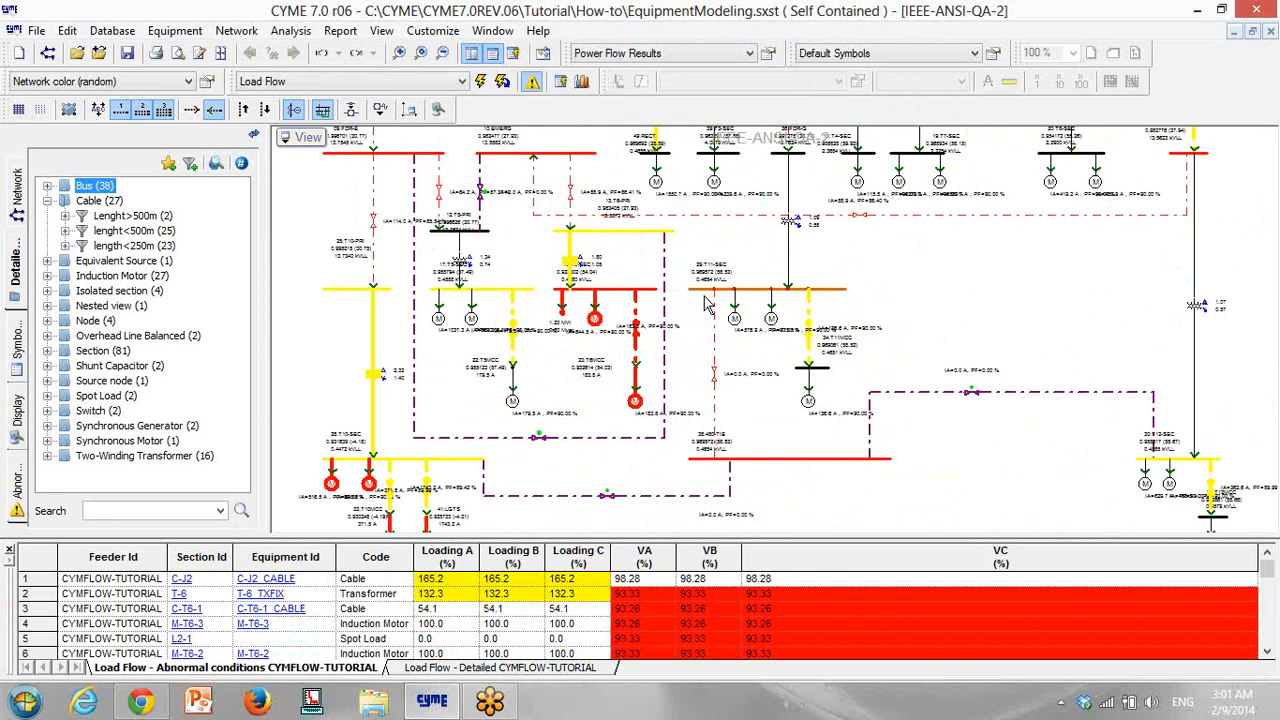
Close all load flow reports and turn off the abnormal-condition coloring on the one-line diagram
{"action": "scroll", "coordinate": [605, 350], "scroll_direction": "up", "scroll_amount": 1}
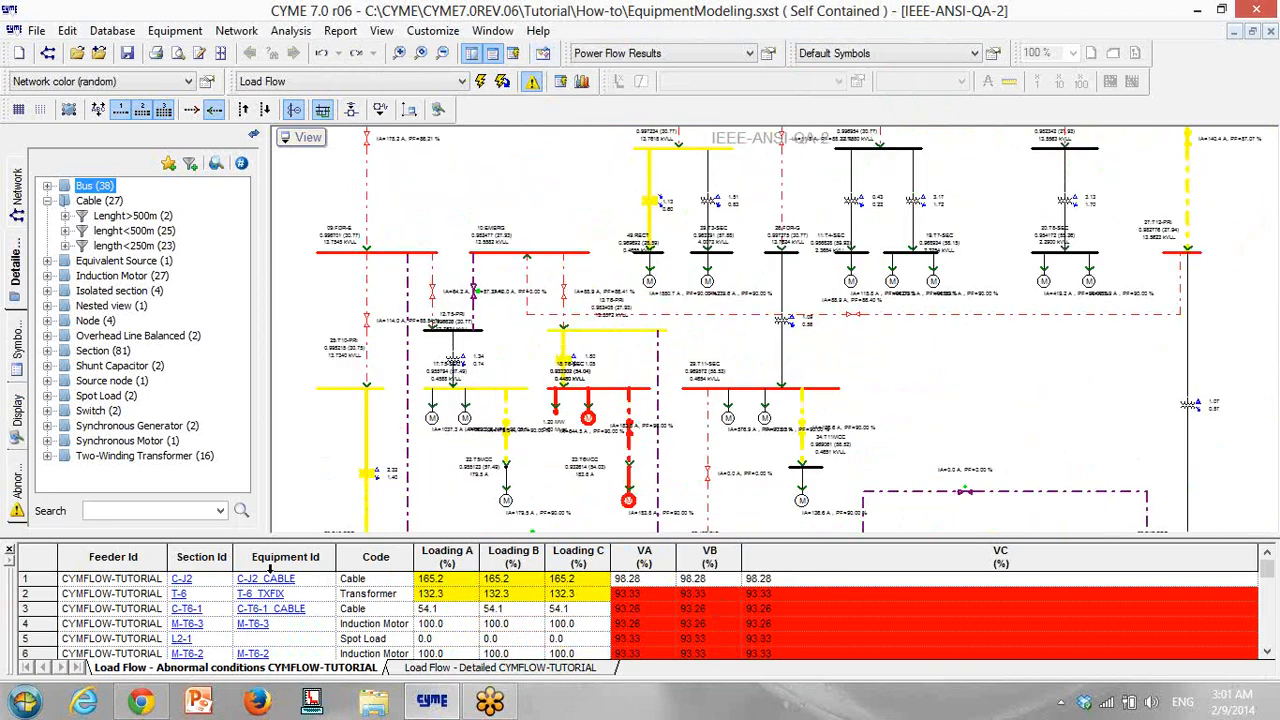
{"action": "left_click", "coordinate": [50, 565]}
{"action": "right_click", "coordinate": [50, 565]}
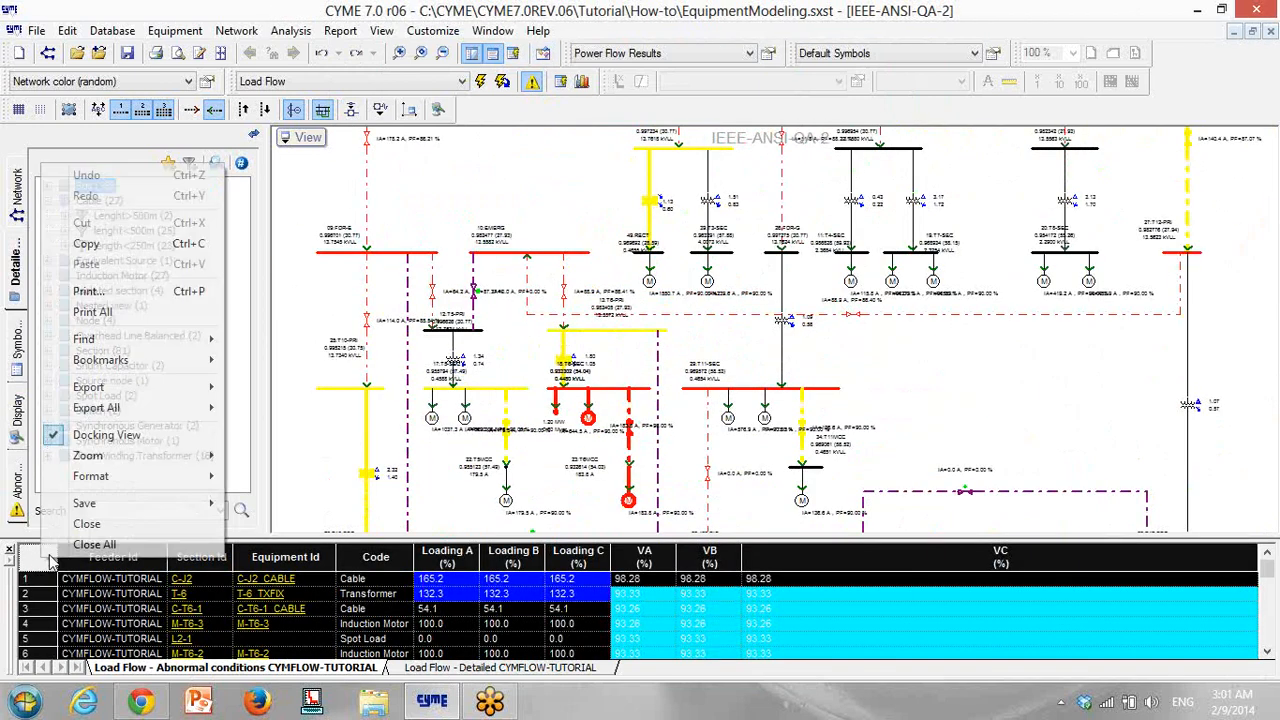
{"action": "left_click", "coordinate": [55, 562]}
{"action": "left_click", "coordinate": [532, 81]}
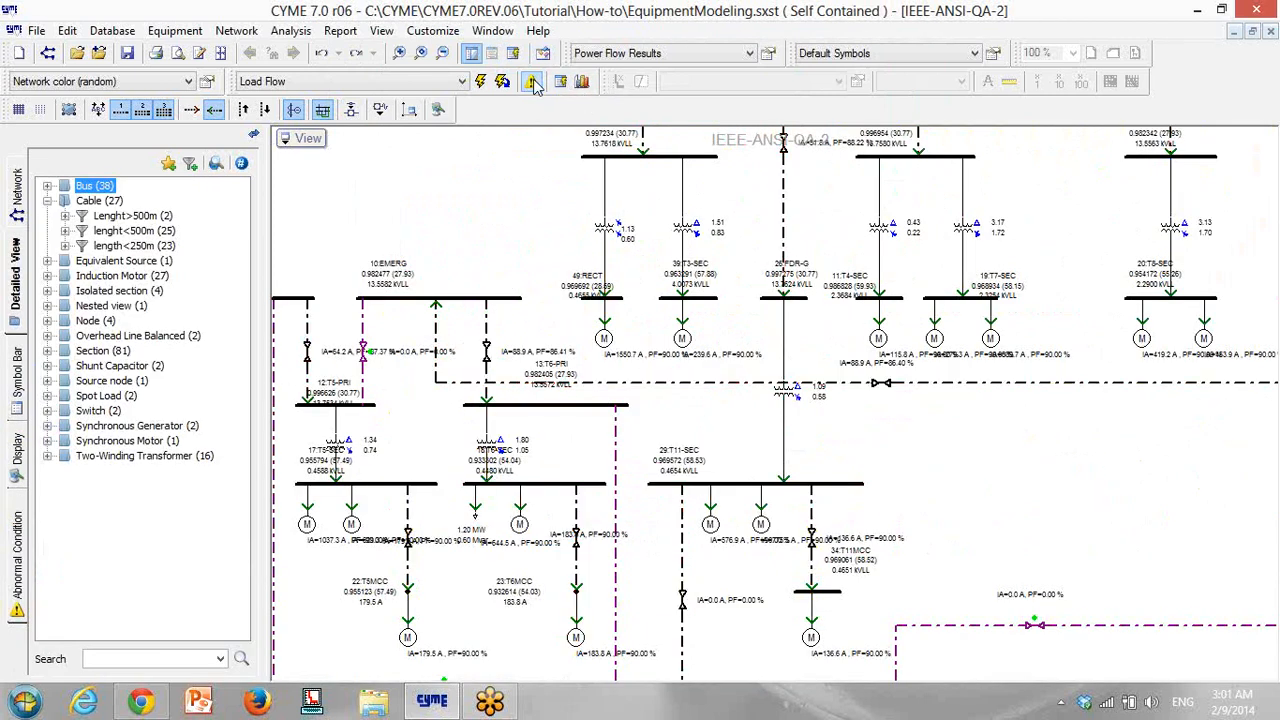
{"action": "scroll", "coordinate": [620, 250], "scroll_direction": "down", "scroll_amount": 2}
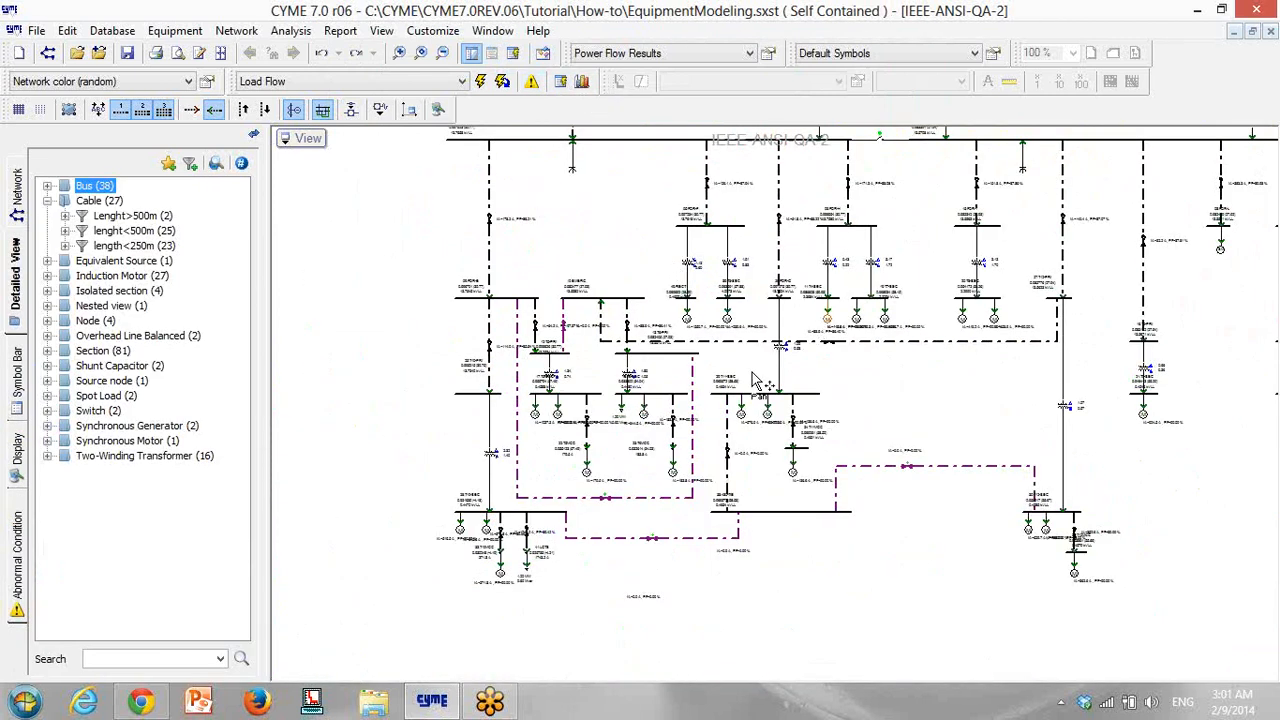
{"action": "scroll", "coordinate": [680, 330], "scroll_direction": "up", "scroll_amount": 1}
{"action": "scroll", "coordinate": [700, 333], "scroll_direction": "down", "scroll_amount": 1}
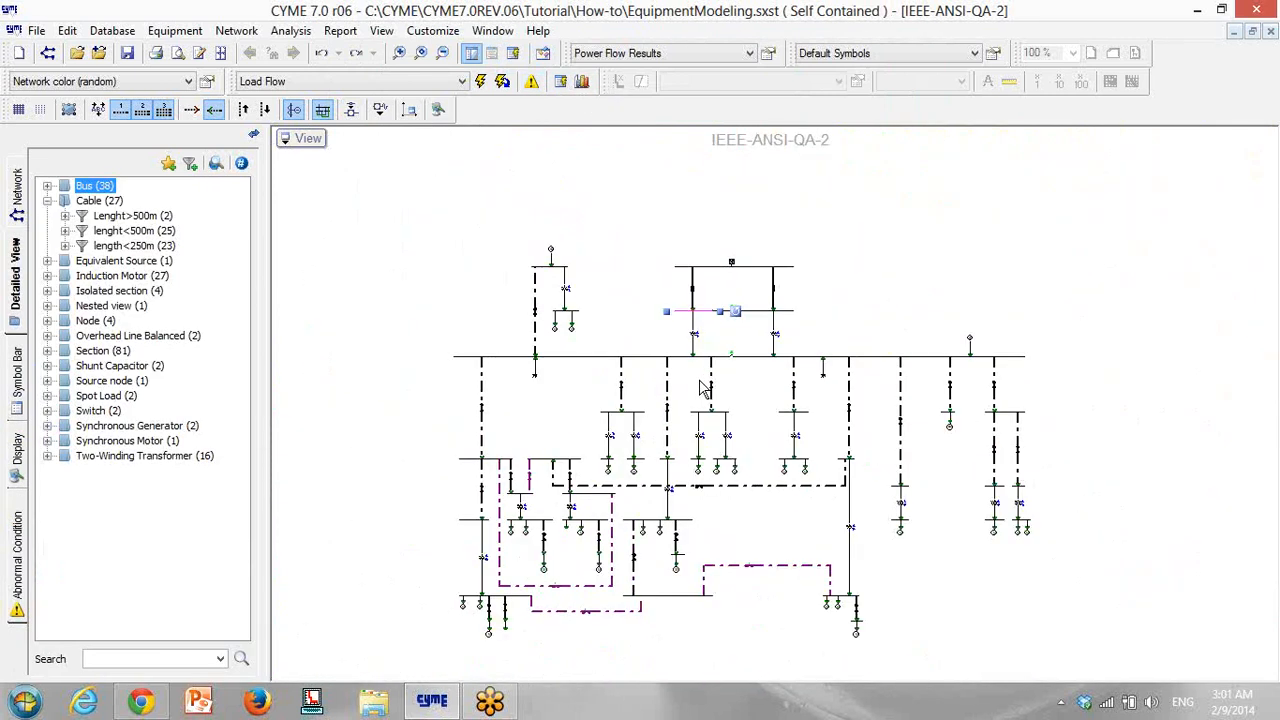
Start customizing the one-line diagram's tags and text, and load Basic Industrial Tags-001.cymcfg for import
{"action": "left_click", "coordinate": [310, 140]}
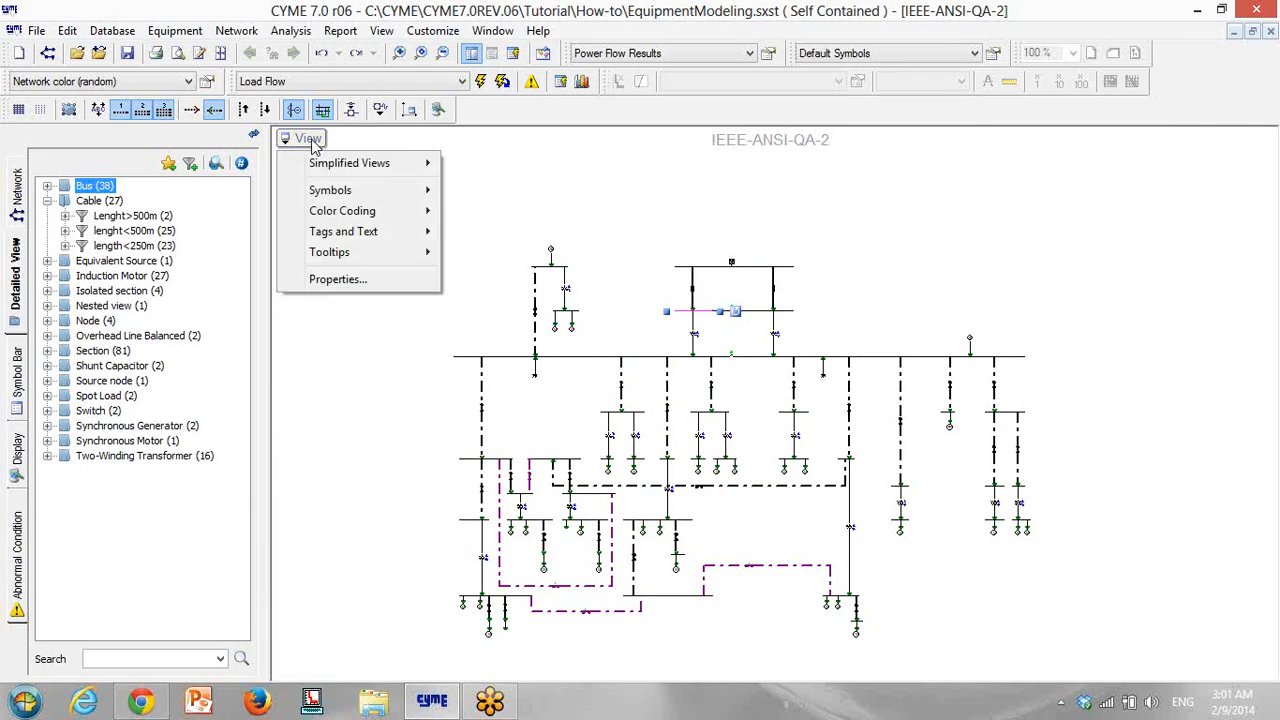
{"action": "mouse_move", "coordinate": [389, 233]}
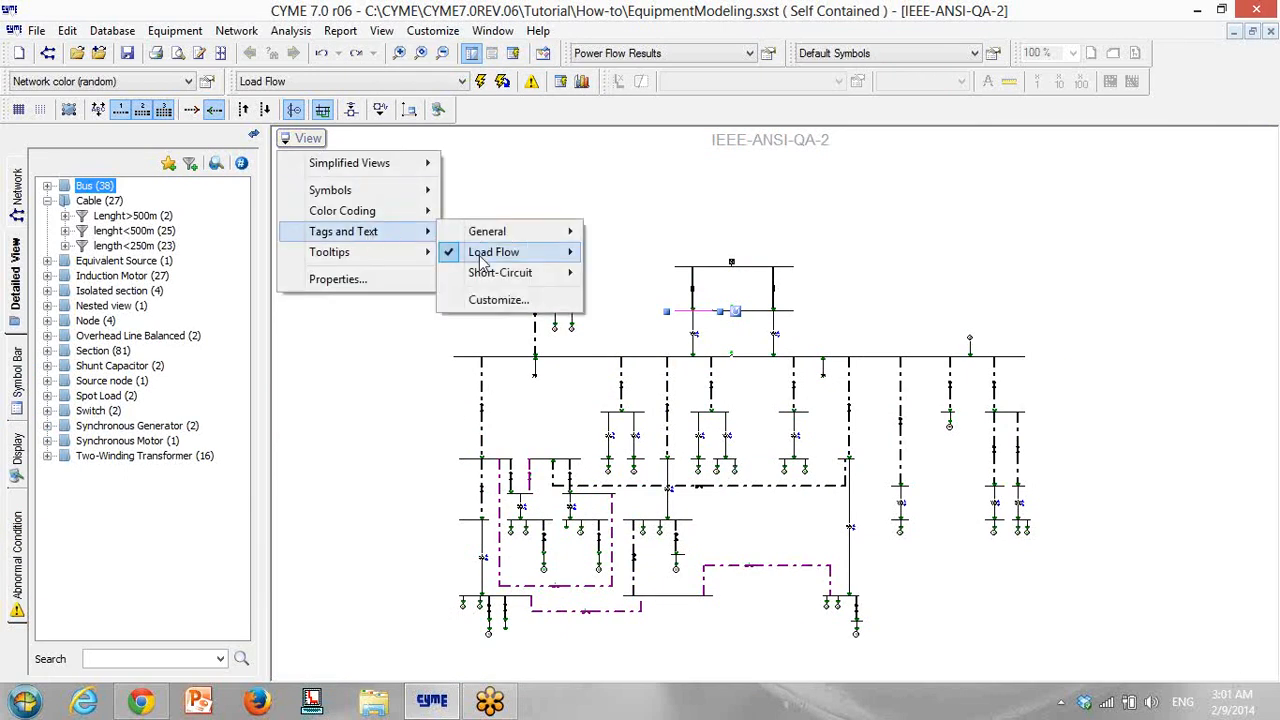
{"action": "left_click", "coordinate": [517, 302]}
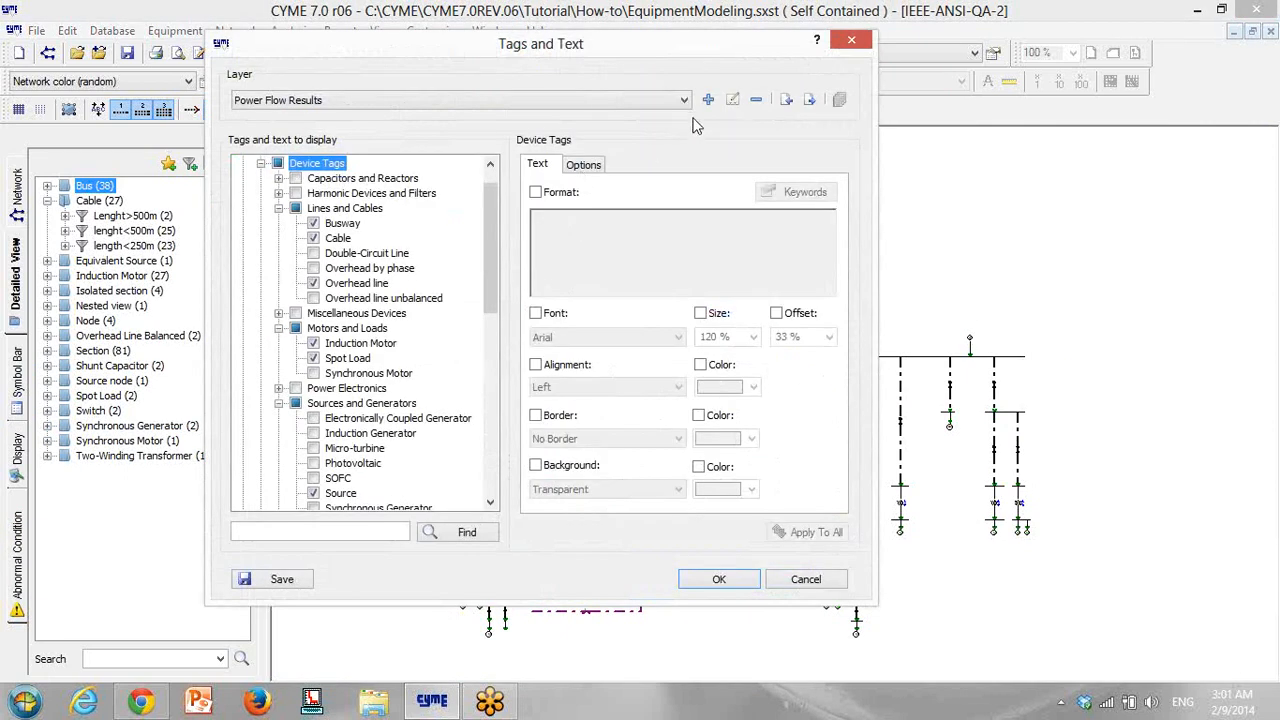
{"action": "left_click", "coordinate": [787, 100]}
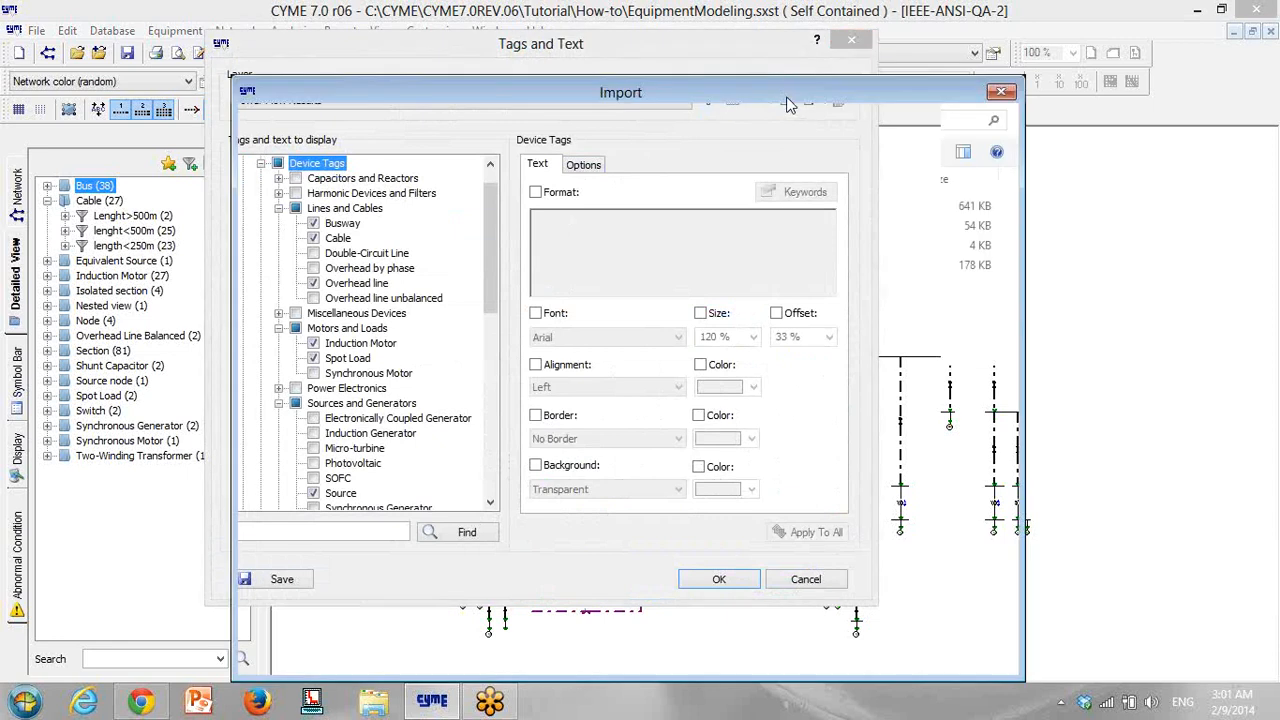
{"action": "left_click", "coordinate": [520, 204]}
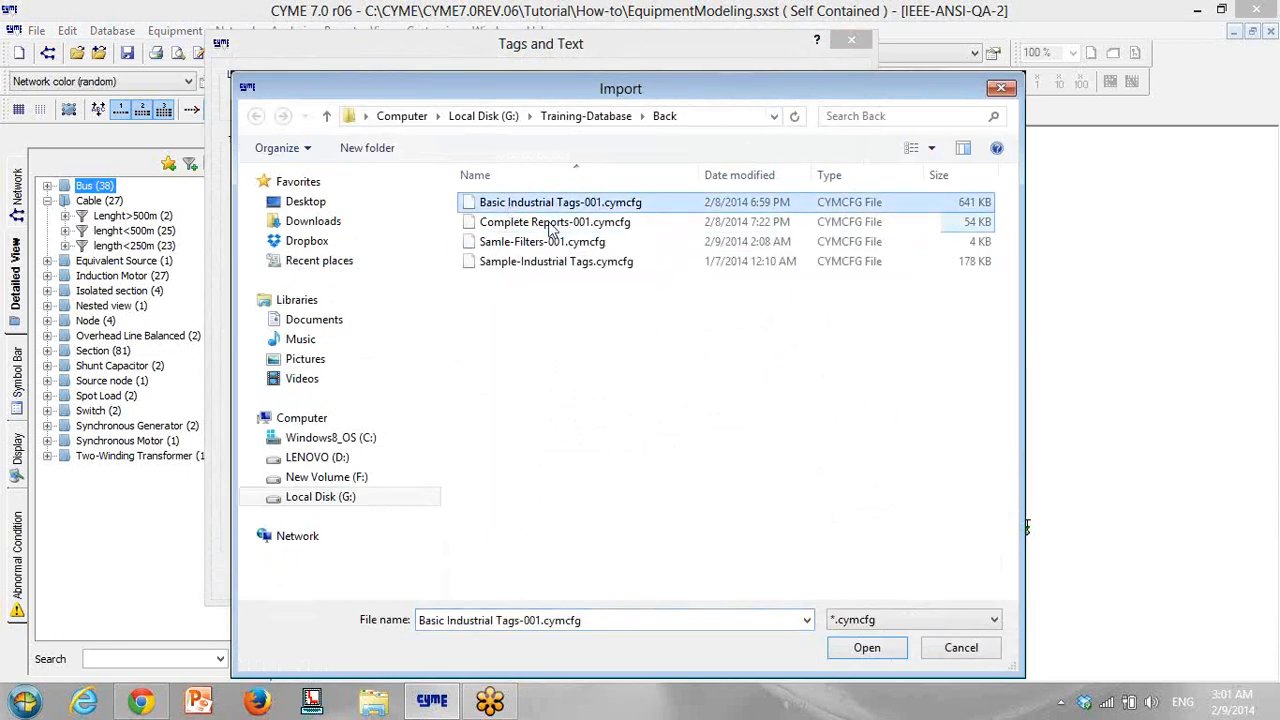
{"action": "left_click", "coordinate": [870, 648]}
Import all General, Load Flow and Short-Circuit tag layers from the file and apply POWER FLOW 001 to the diagram
{"action": "left_click", "coordinate": [448, 267]}
{"action": "left_click", "coordinate": [458, 283]}
{"action": "left_click", "coordinate": [445, 266]}
{"action": "left_click", "coordinate": [452, 281]}
{"action": "left_click", "coordinate": [448, 311]}
{"action": "left_click", "coordinate": [452, 326]}
{"action": "left_click", "coordinate": [456, 341]}
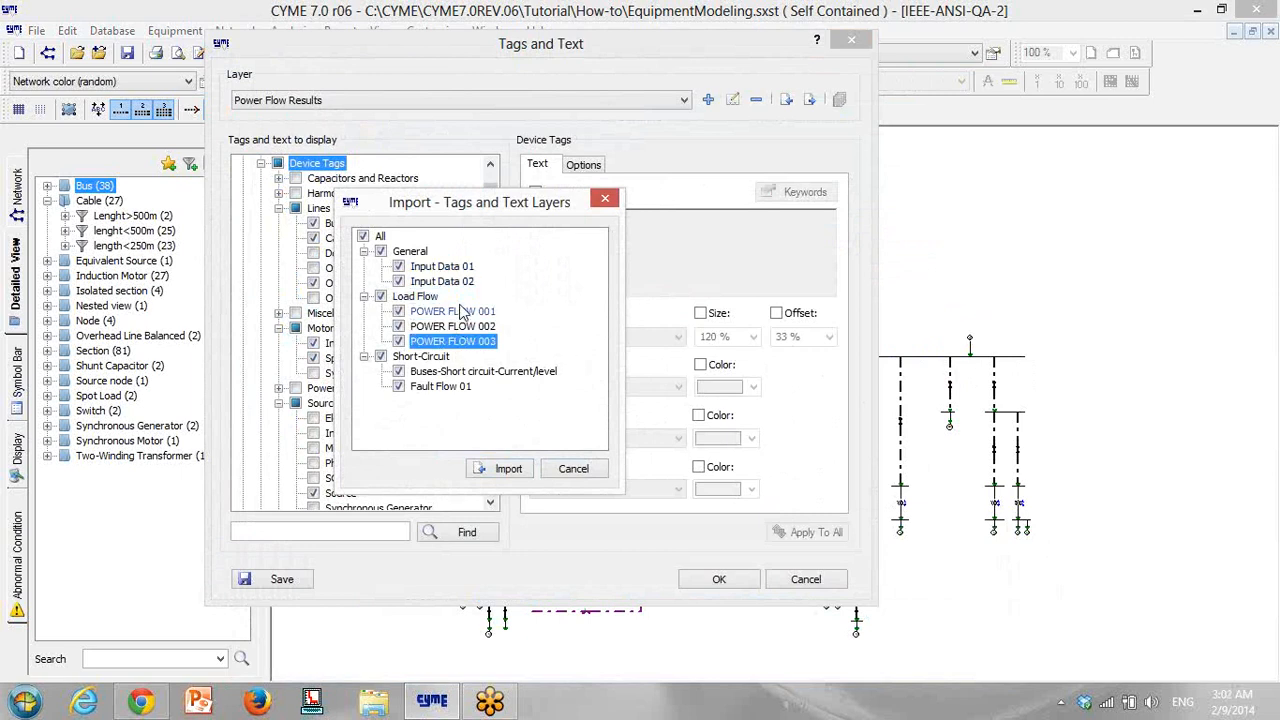
{"action": "left_click", "coordinate": [446, 371]}
{"action": "left_click", "coordinate": [446, 388]}
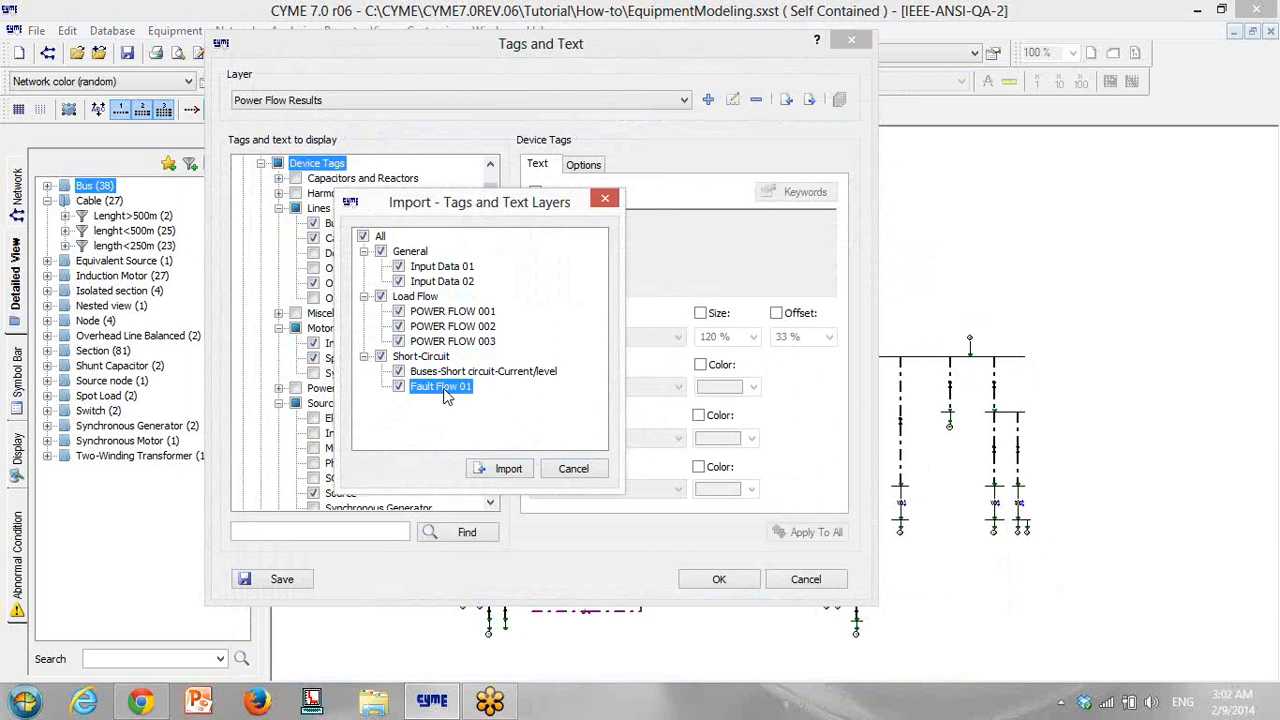
{"action": "left_click", "coordinate": [505, 468]}
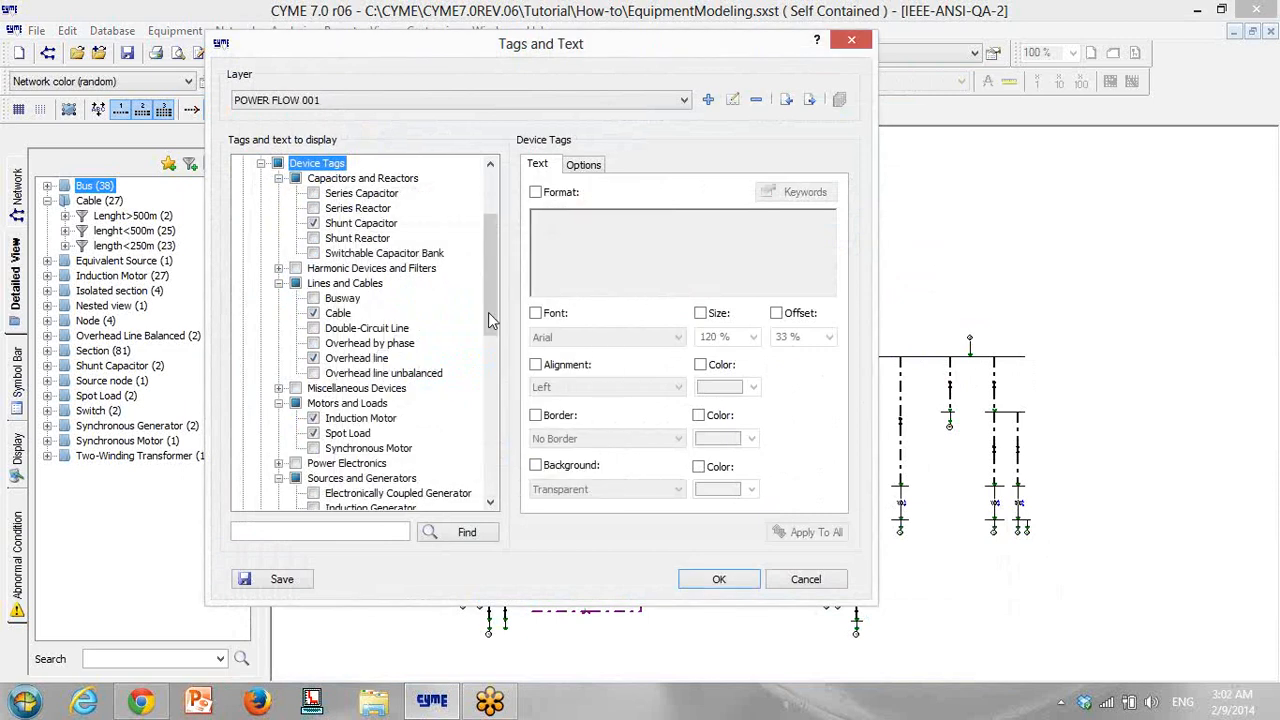
{"action": "left_click", "coordinate": [719, 583]}
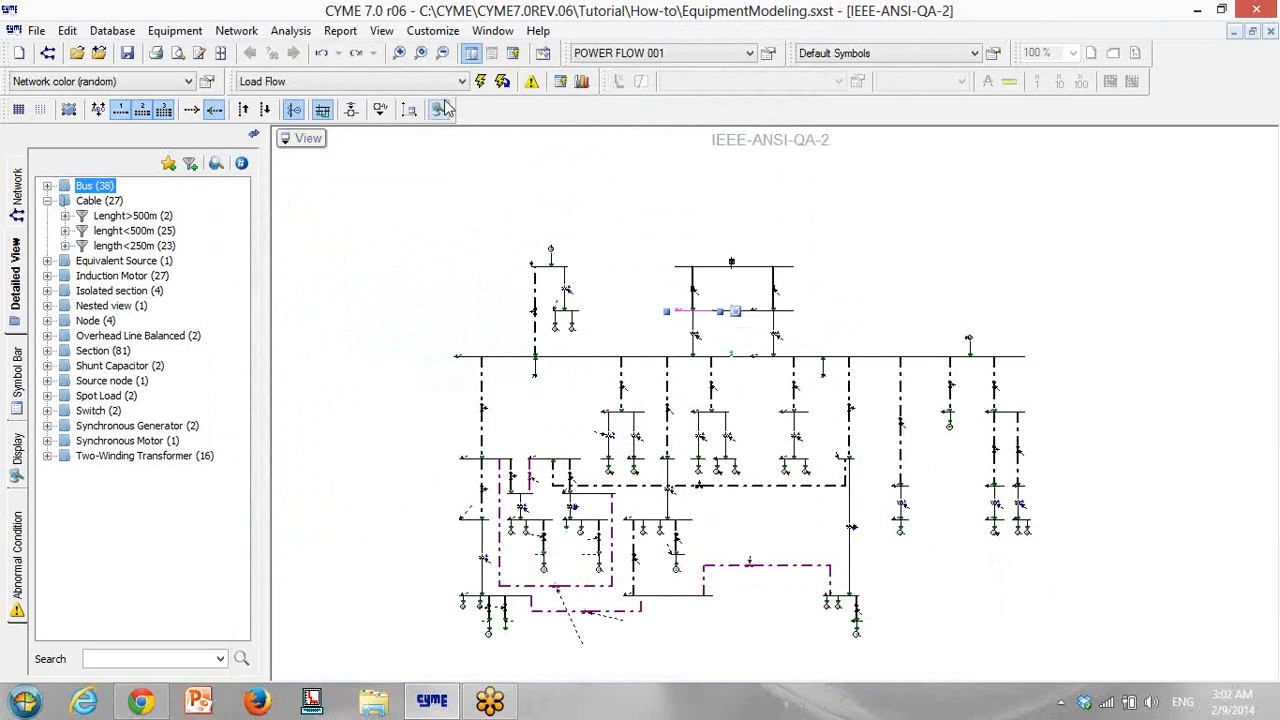
Set the load flow's one-line-diagram result tags to POWER FLOW 001, then save and accept the analysis configuration
{"action": "left_click", "coordinate": [482, 84]}
{"action": "left_click", "coordinate": [647, 136]}
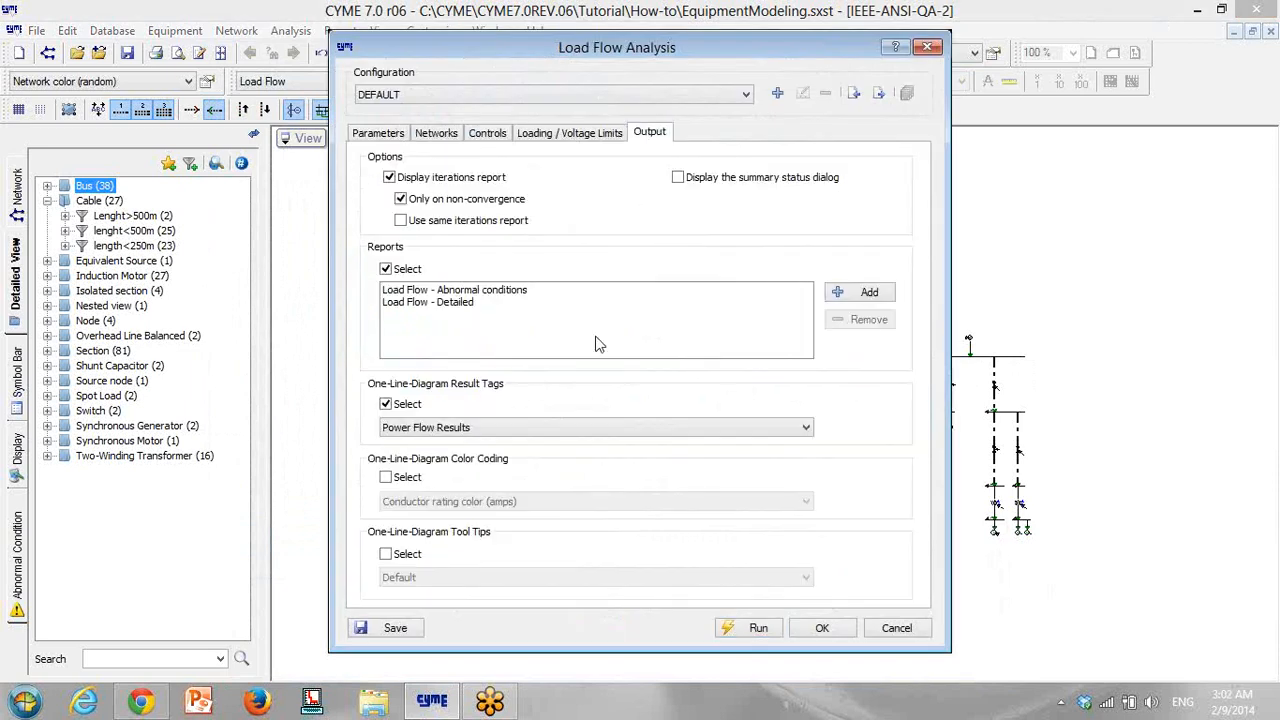
{"action": "left_click", "coordinate": [436, 430]}
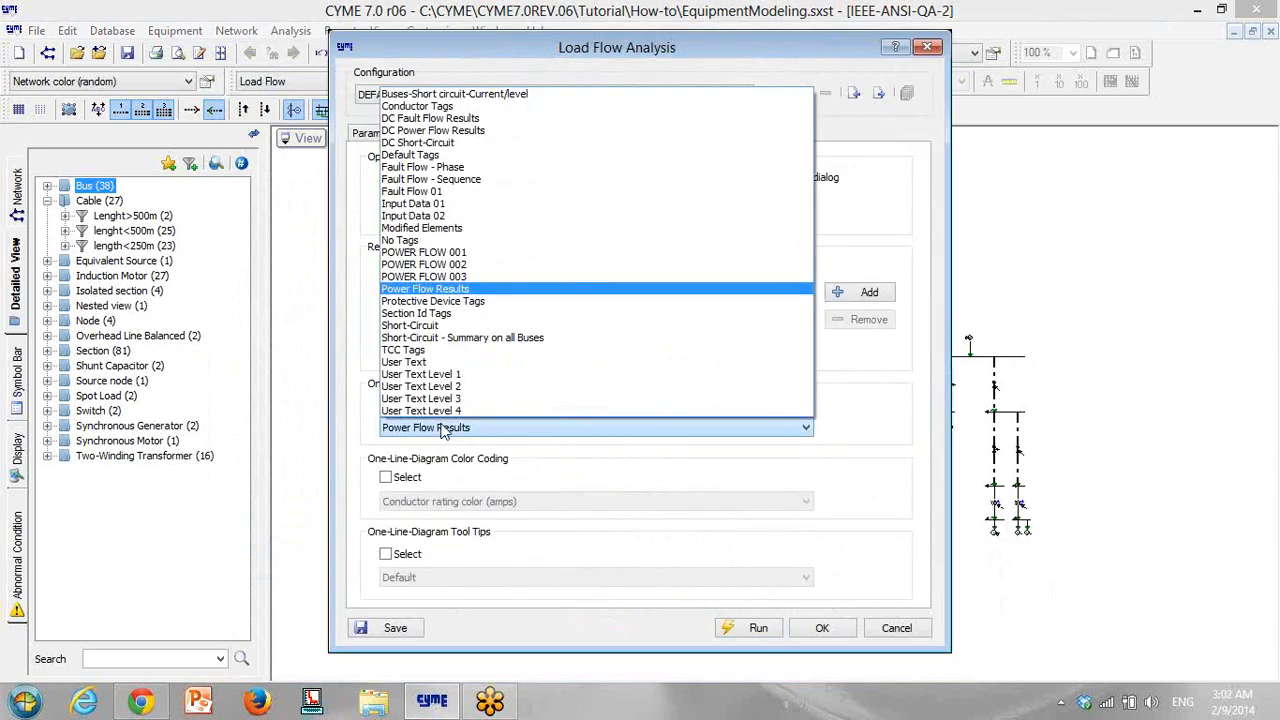
{"action": "left_click", "coordinate": [424, 253]}
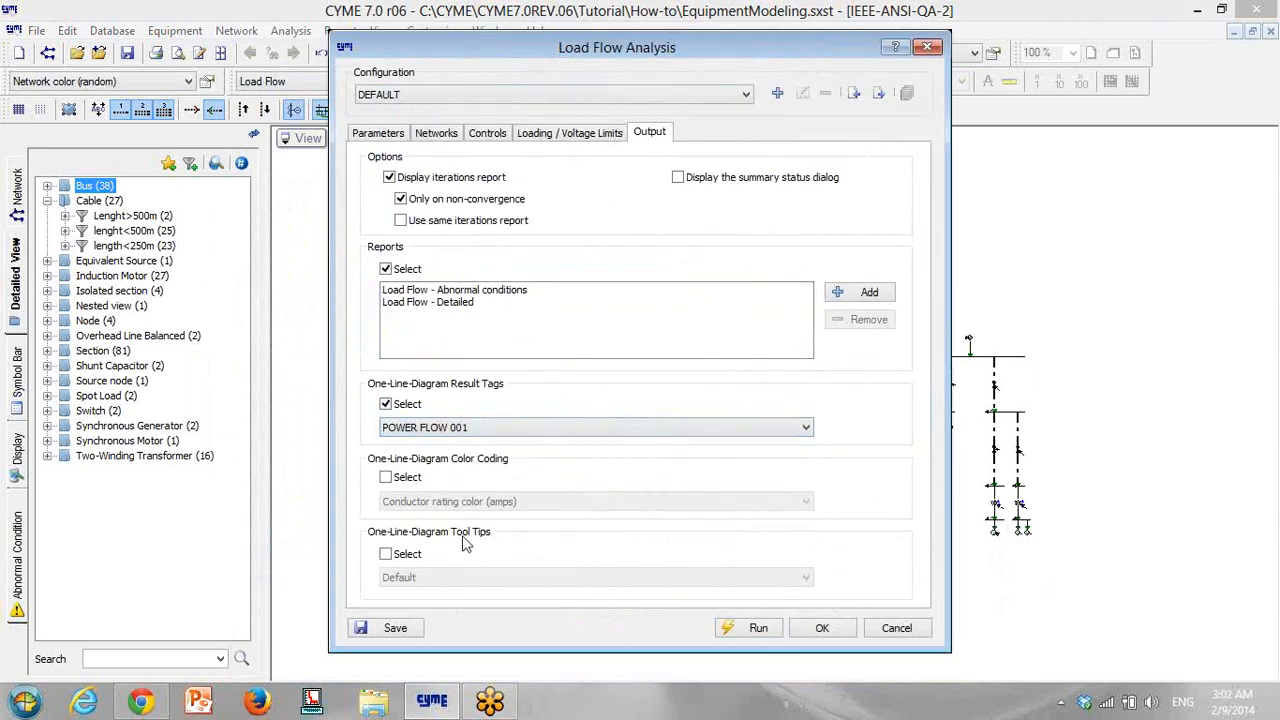
{"action": "left_click", "coordinate": [395, 630]}
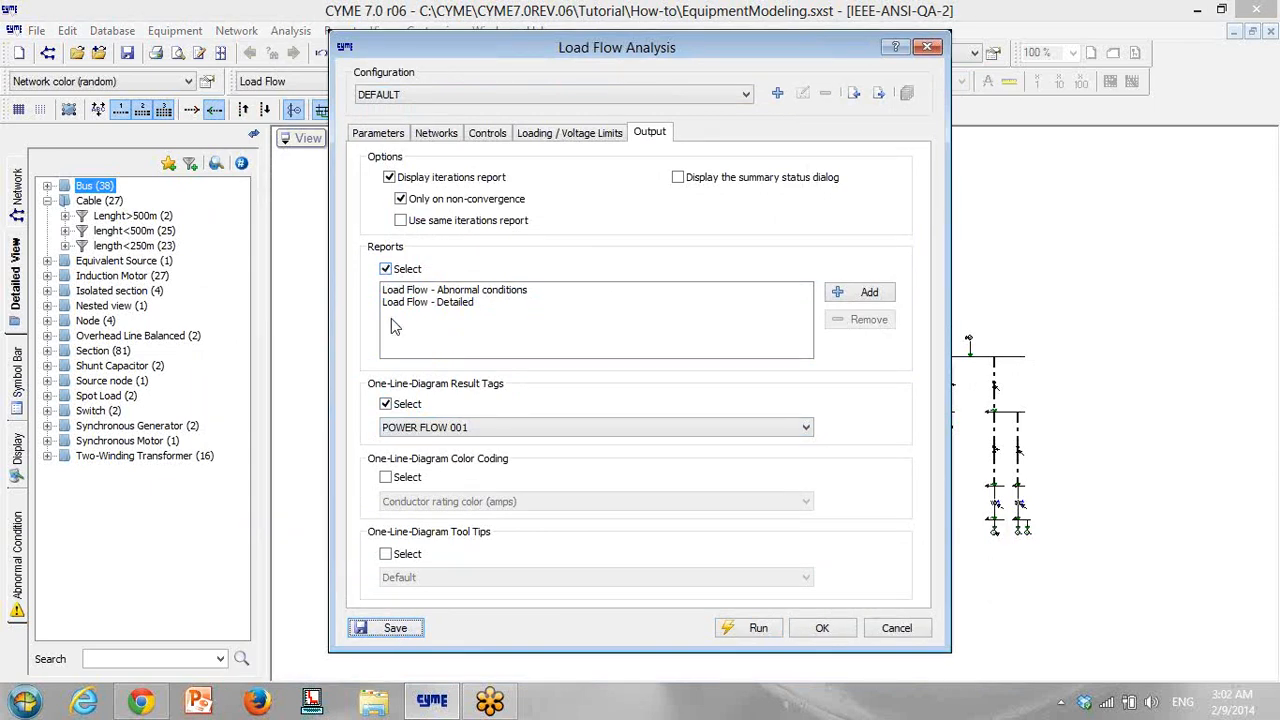
{"action": "left_click", "coordinate": [822, 630]}
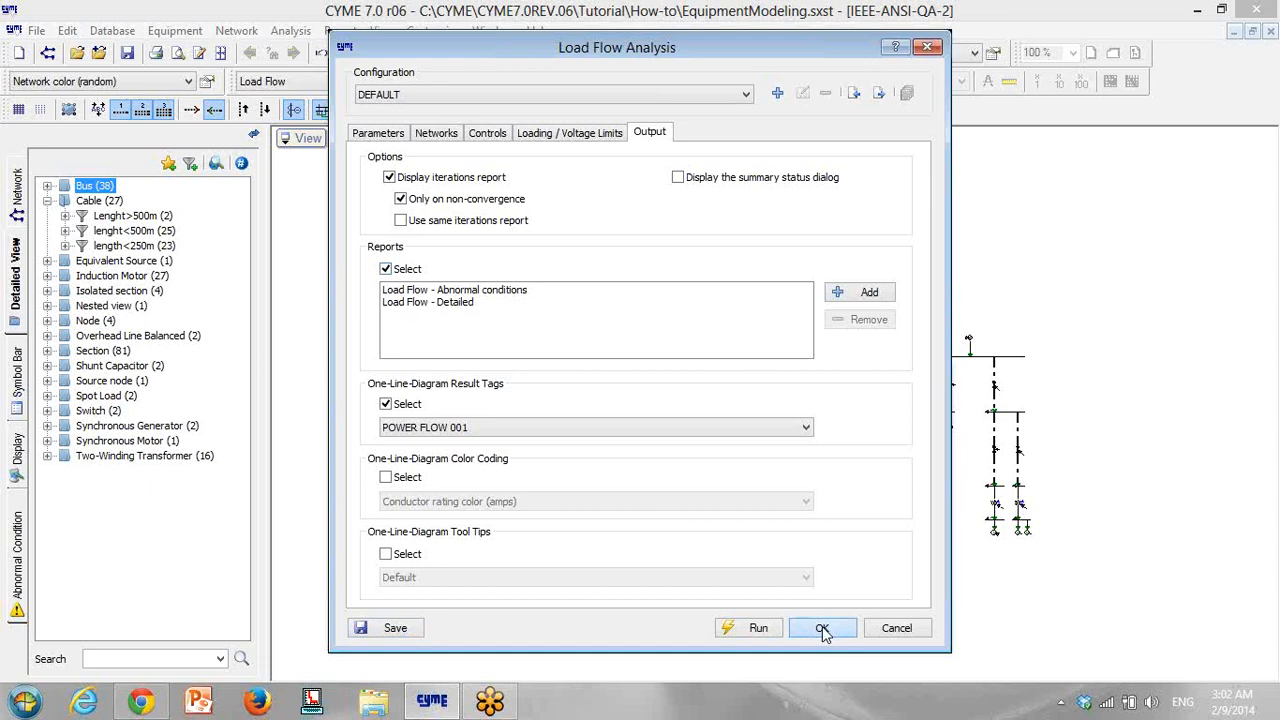
Load Complete Reports-001.cymcfg for import into the calculation reports
{"action": "left_click", "coordinate": [340, 31]}
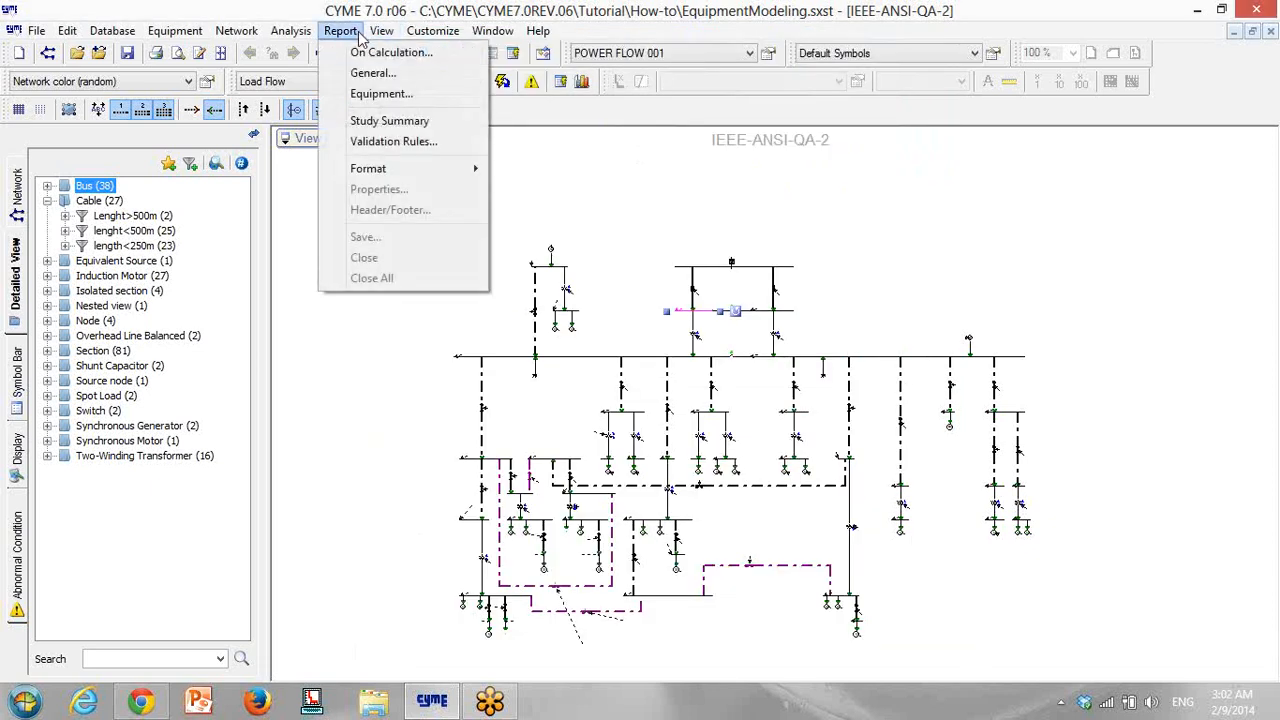
{"action": "left_click", "coordinate": [390, 56]}
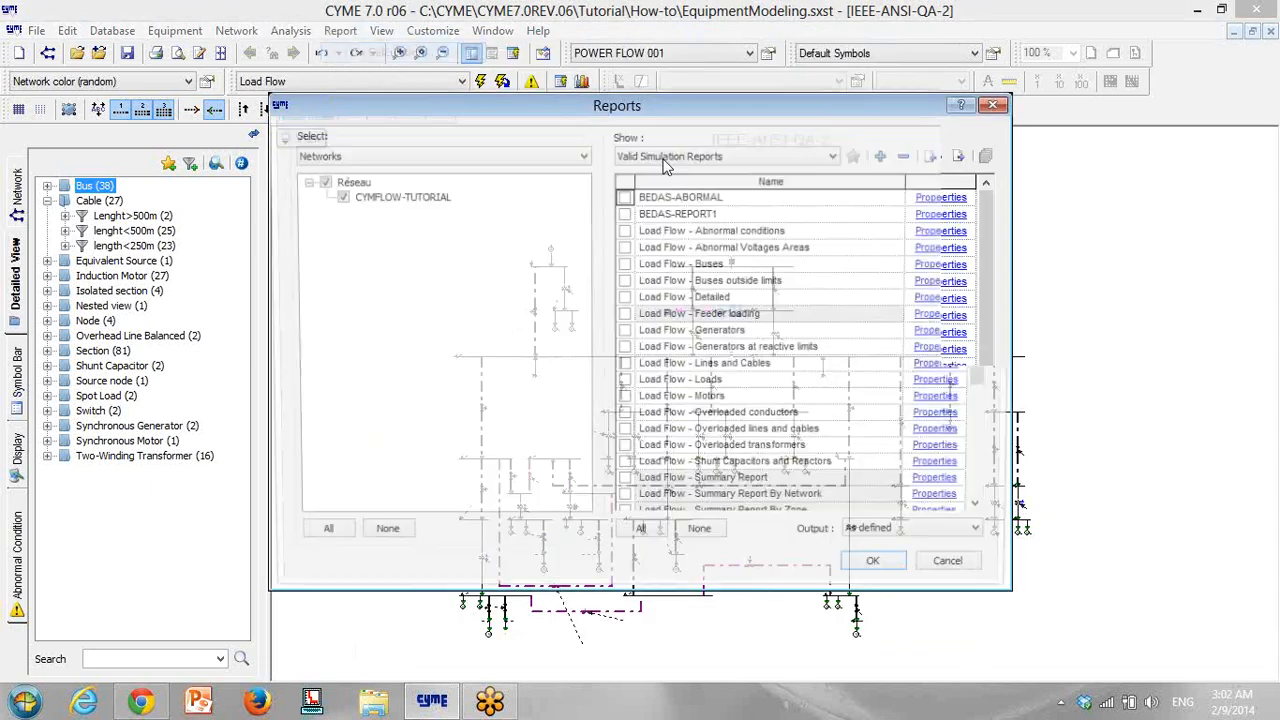
{"action": "left_click", "coordinate": [935, 157]}
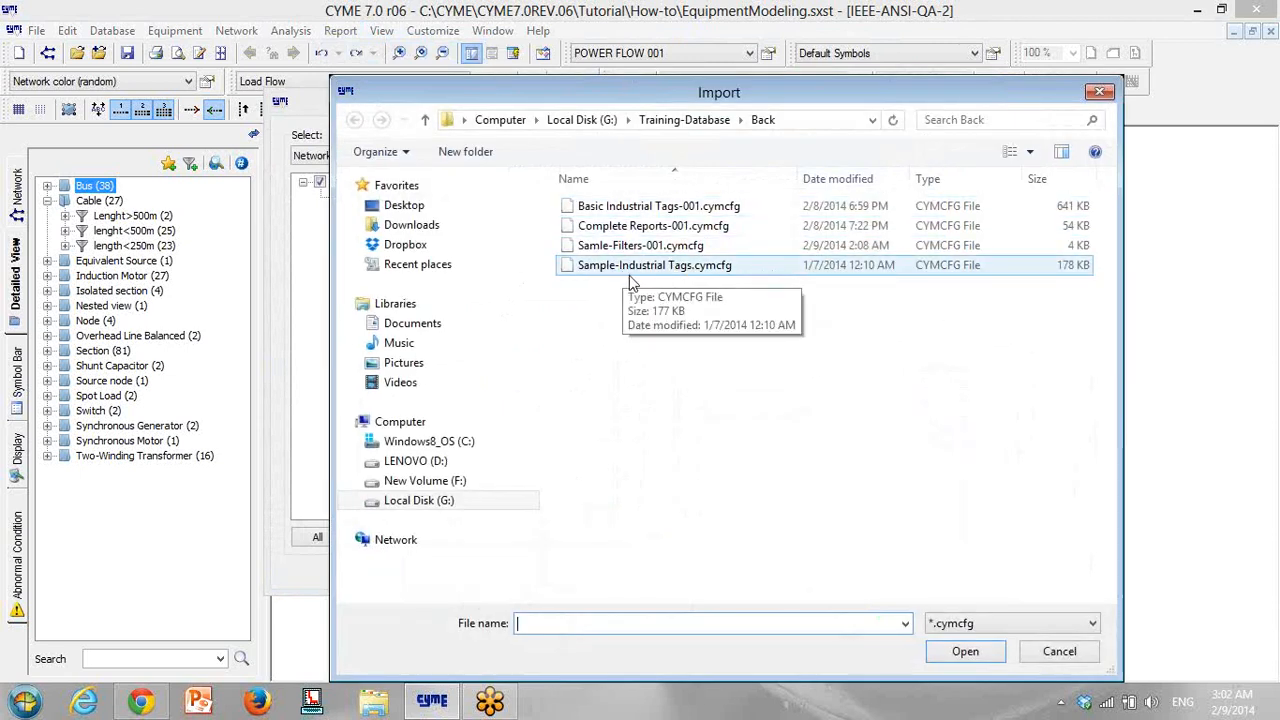
{"action": "left_click", "coordinate": [610, 228]}
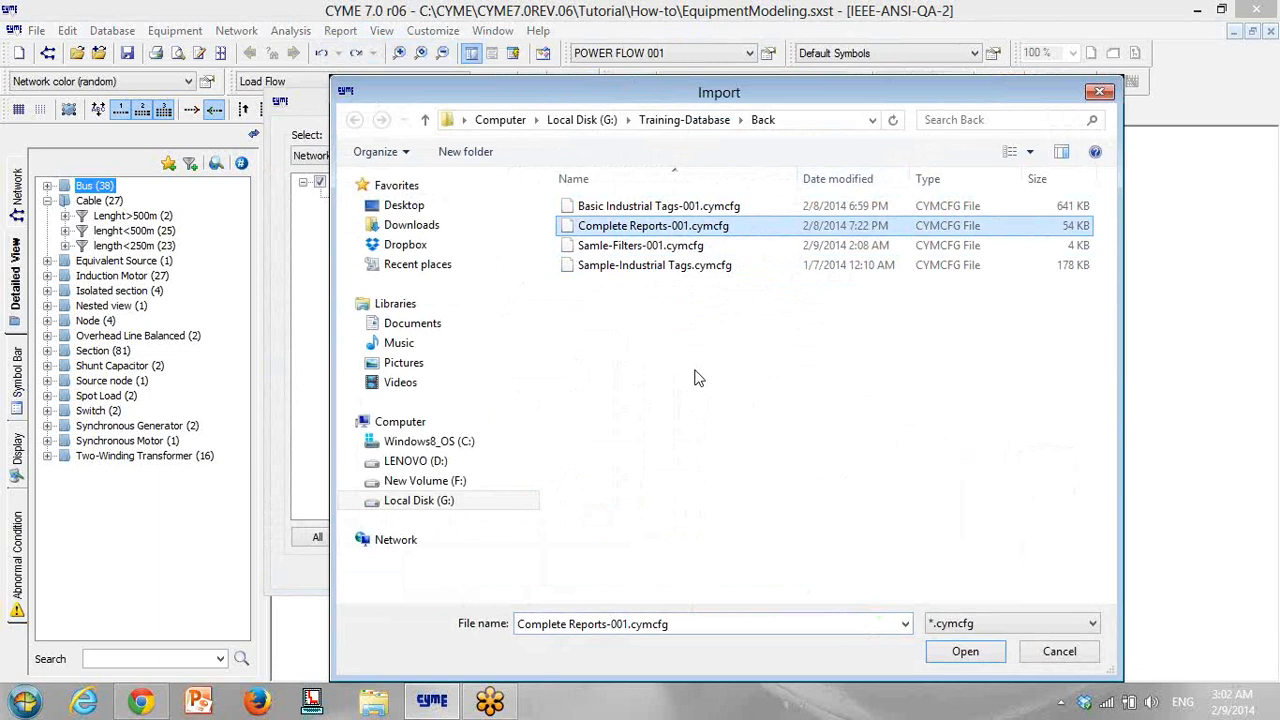
{"action": "left_click", "coordinate": [975, 652]}
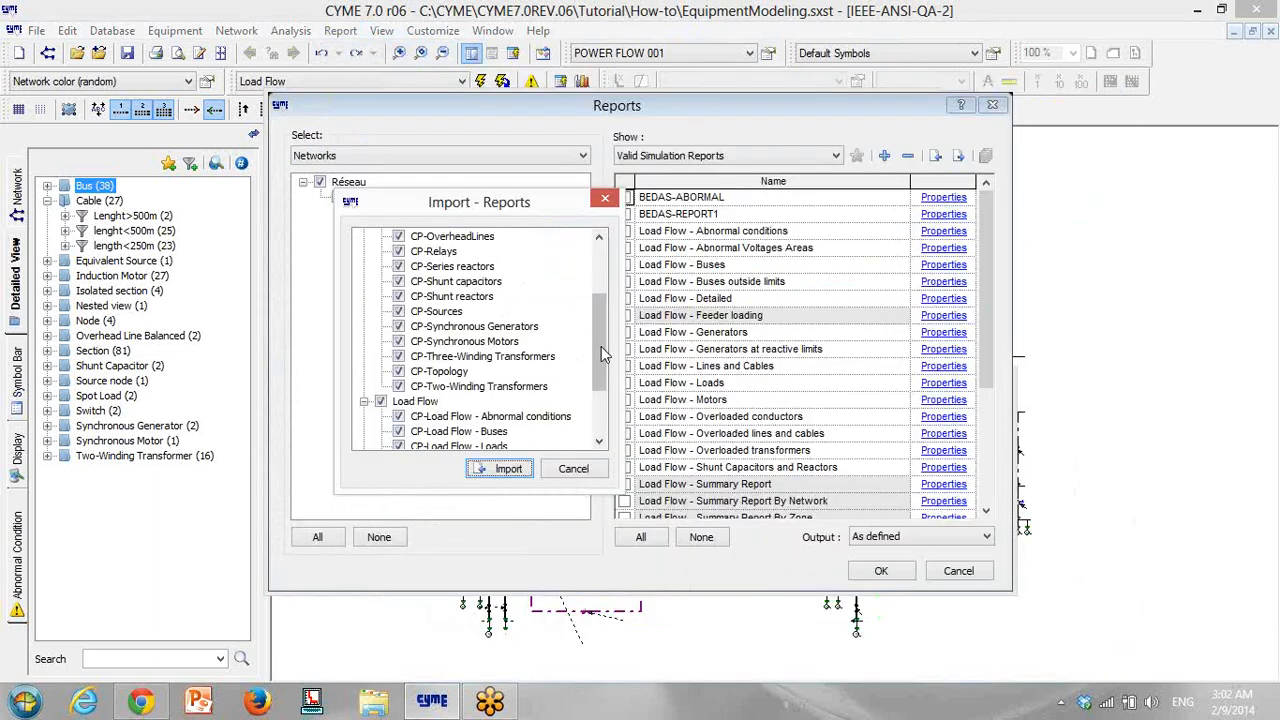
Exclude the Short-Circuit group and import the Input Data and Load Flow report definitions
{"action": "left_click_drag", "start_coordinate": [601, 346], "coordinate": [600, 246]}
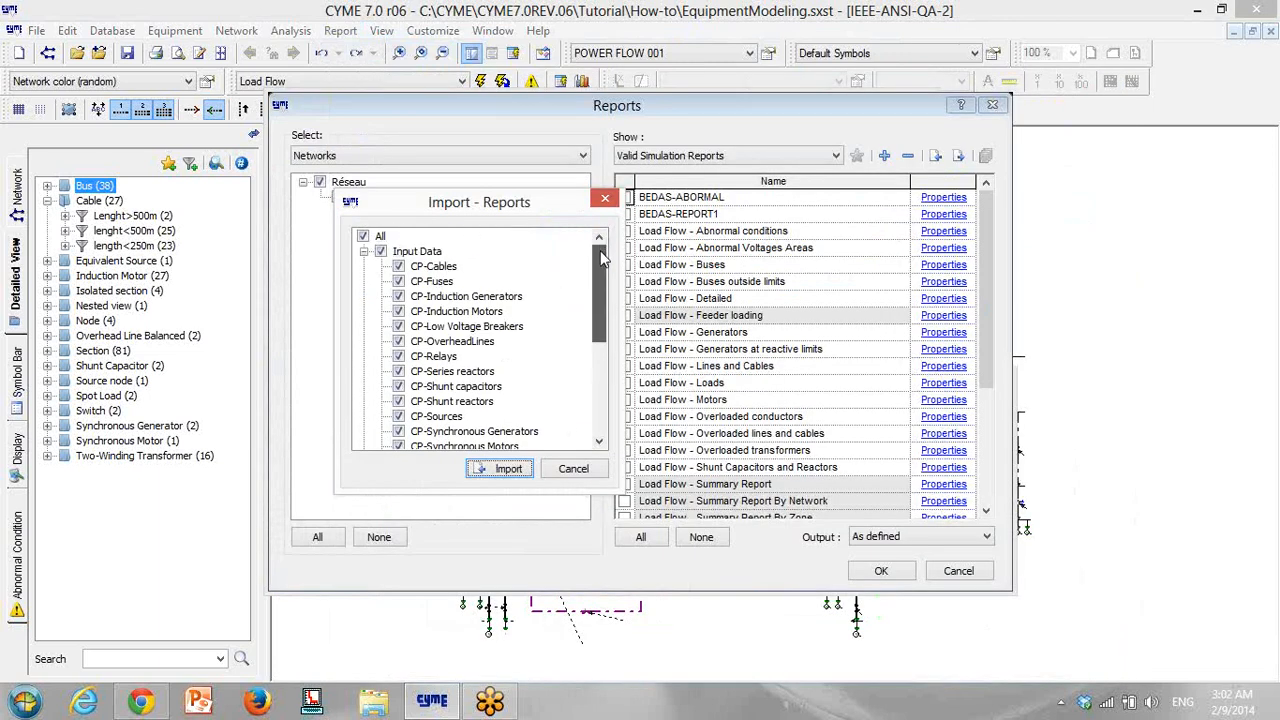
{"action": "left_click_drag", "start_coordinate": [600, 290], "coordinate": [598, 380]}
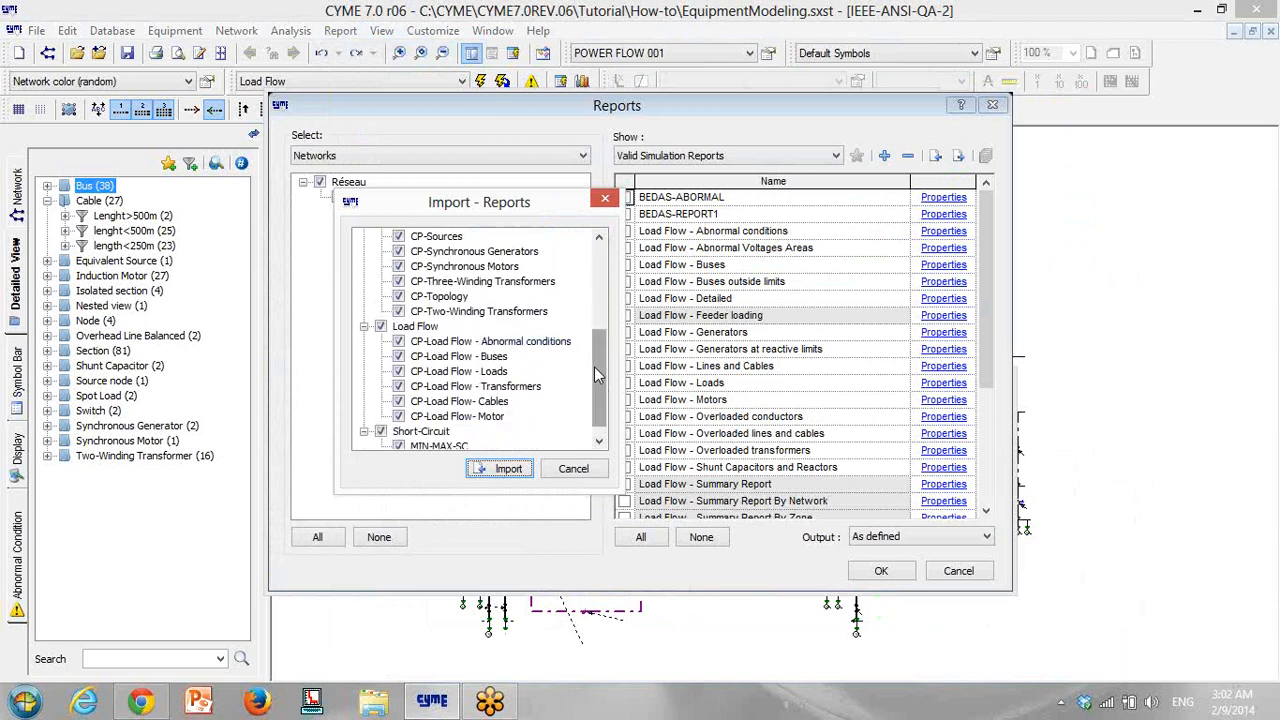
{"action": "scroll", "coordinate": [594, 366], "scroll_direction": "down", "scroll_amount": 1}
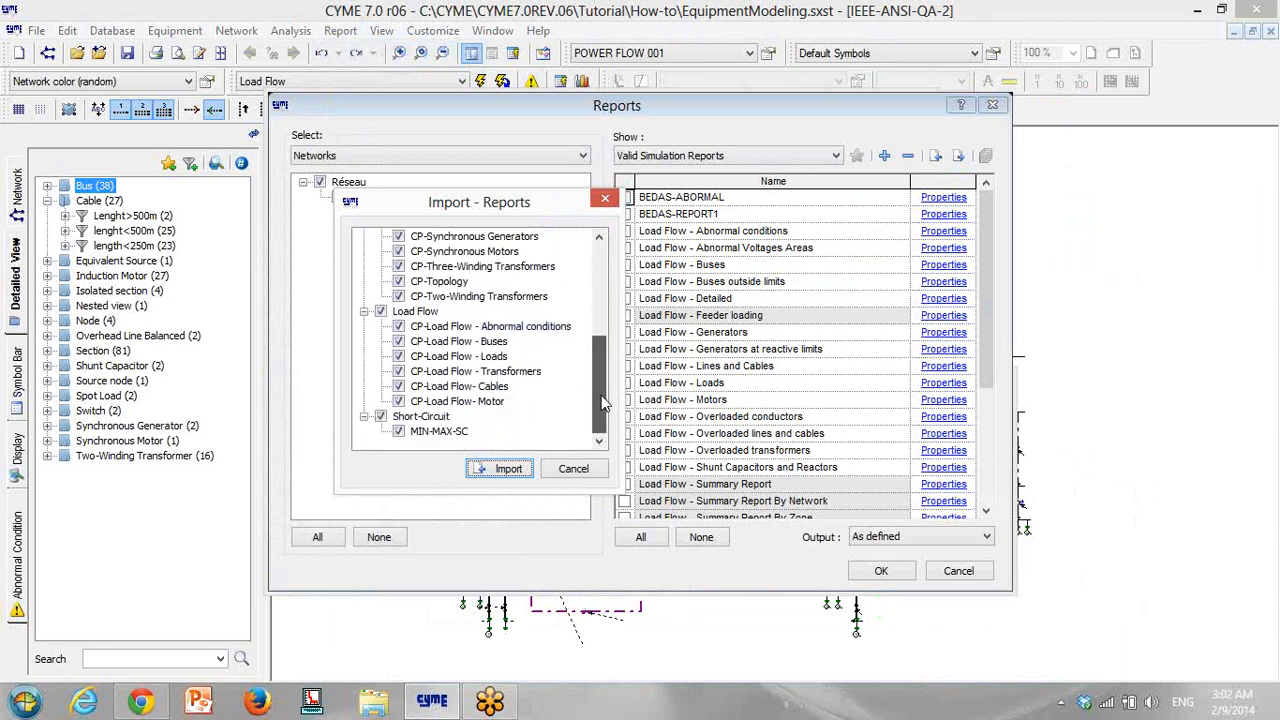
{"action": "left_click", "coordinate": [381, 416]}
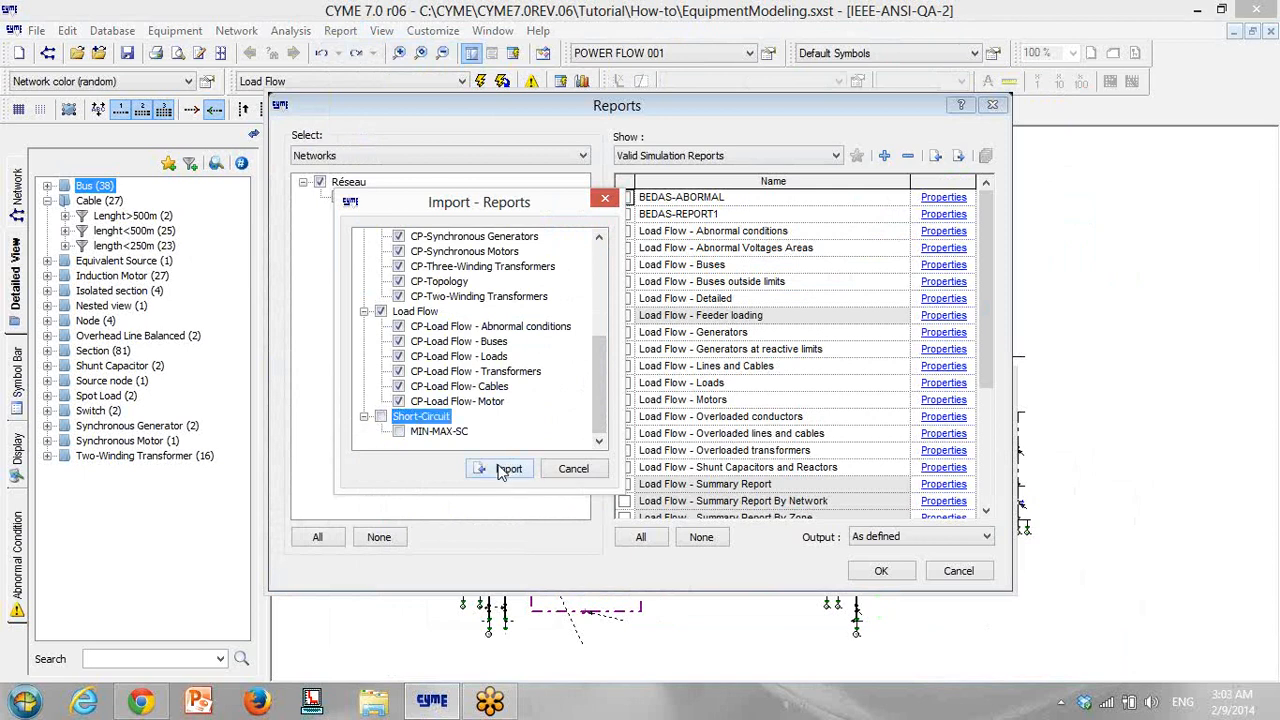
{"action": "scroll", "coordinate": [600, 382], "scroll_direction": "up", "scroll_amount": 4}
{"action": "scroll", "coordinate": [600, 382], "scroll_direction": "down", "scroll_amount": 4}
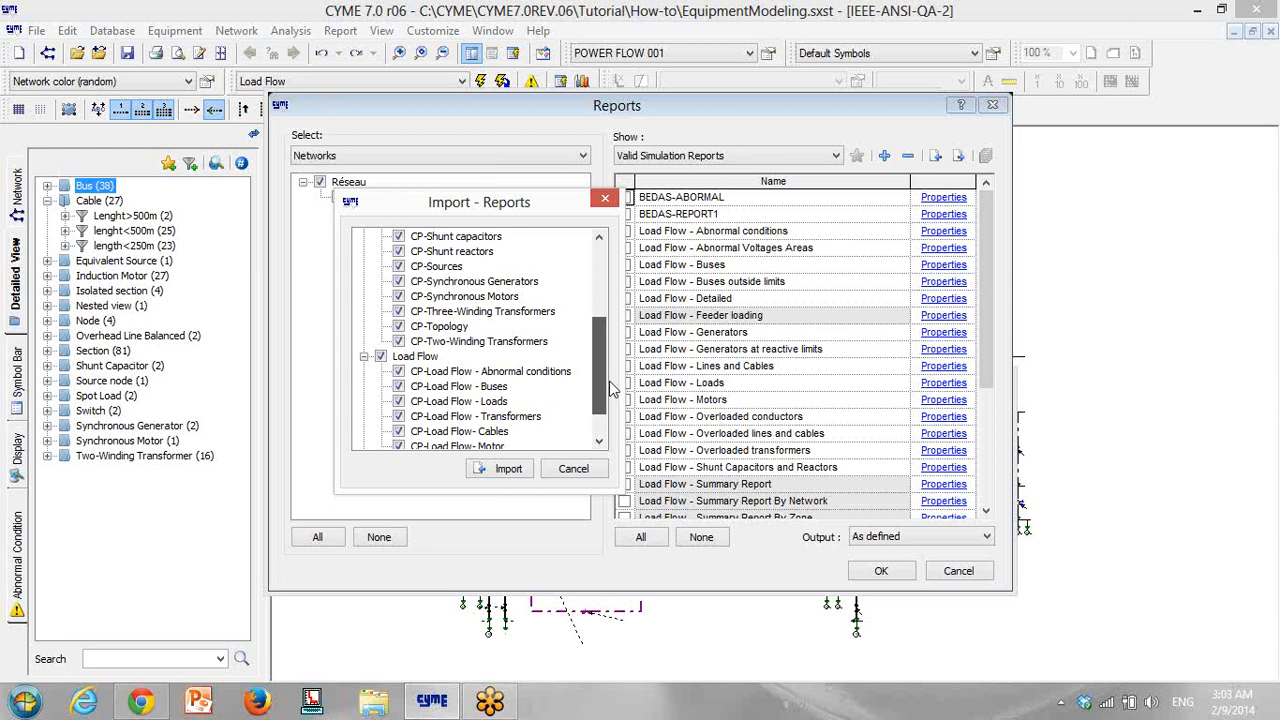
{"action": "left_click", "coordinate": [508, 469]}
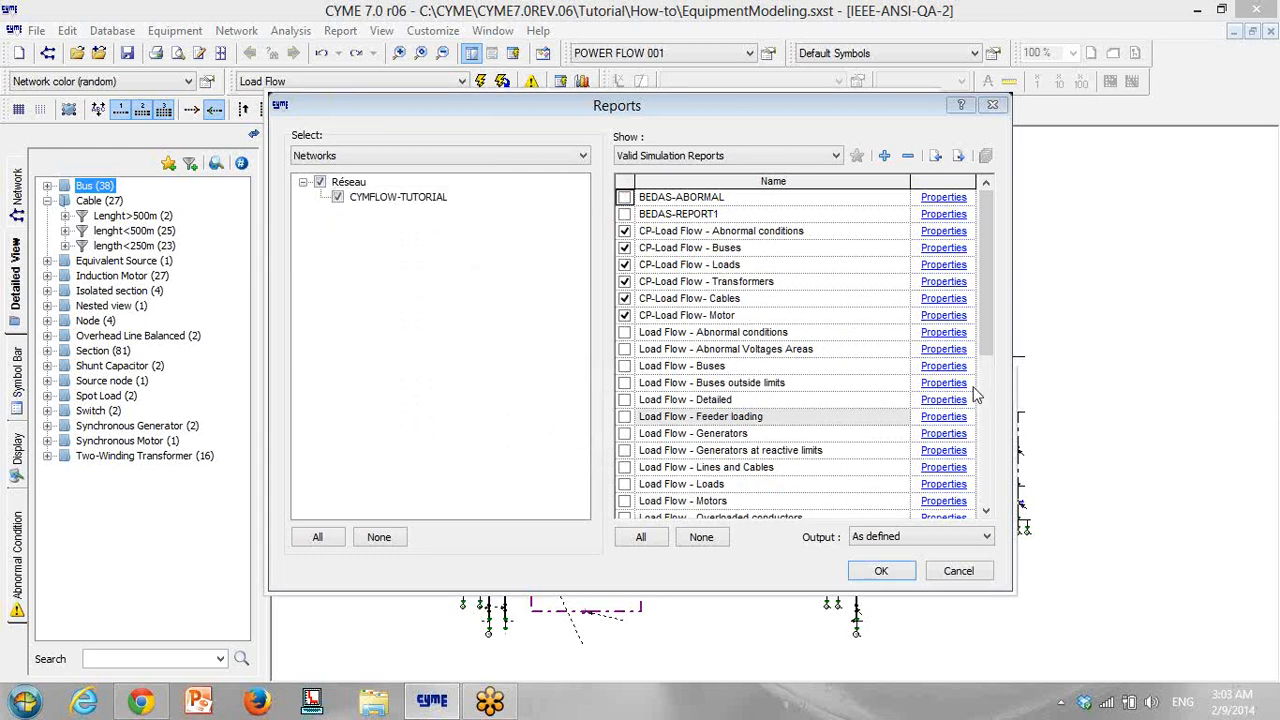
Generate the CP-Load Flow reports for Abnormal conditions, Buses, Loads, Transformers, Cables and Motor on the CYMFLOW-TUTORIAL network
{"action": "left_click", "coordinate": [997, 95]}
{"action": "mouse_move", "coordinate": [984, 230]}
{"action": "left_mouse_down"}
{"action": "mouse_move", "coordinate": [983, 354]}
{"action": "mouse_move", "coordinate": [979, 218]}
{"action": "left_mouse_up"}
{"action": "left_click", "coordinate": [657, 234]}
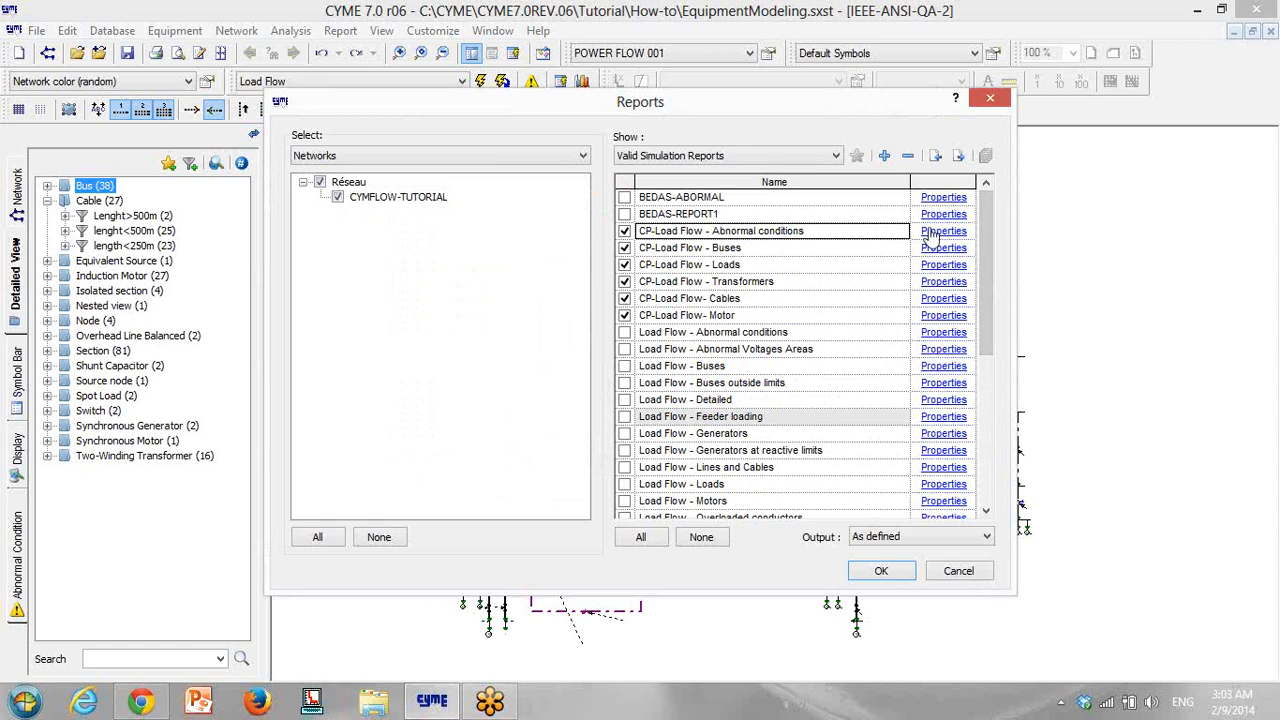
{"action": "left_click_drag", "start_coordinate": [983, 235], "coordinate": [980, 420]}
{"action": "left_click_drag", "start_coordinate": [985, 366], "coordinate": [986, 185]}
{"action": "left_click", "coordinate": [881, 567]}
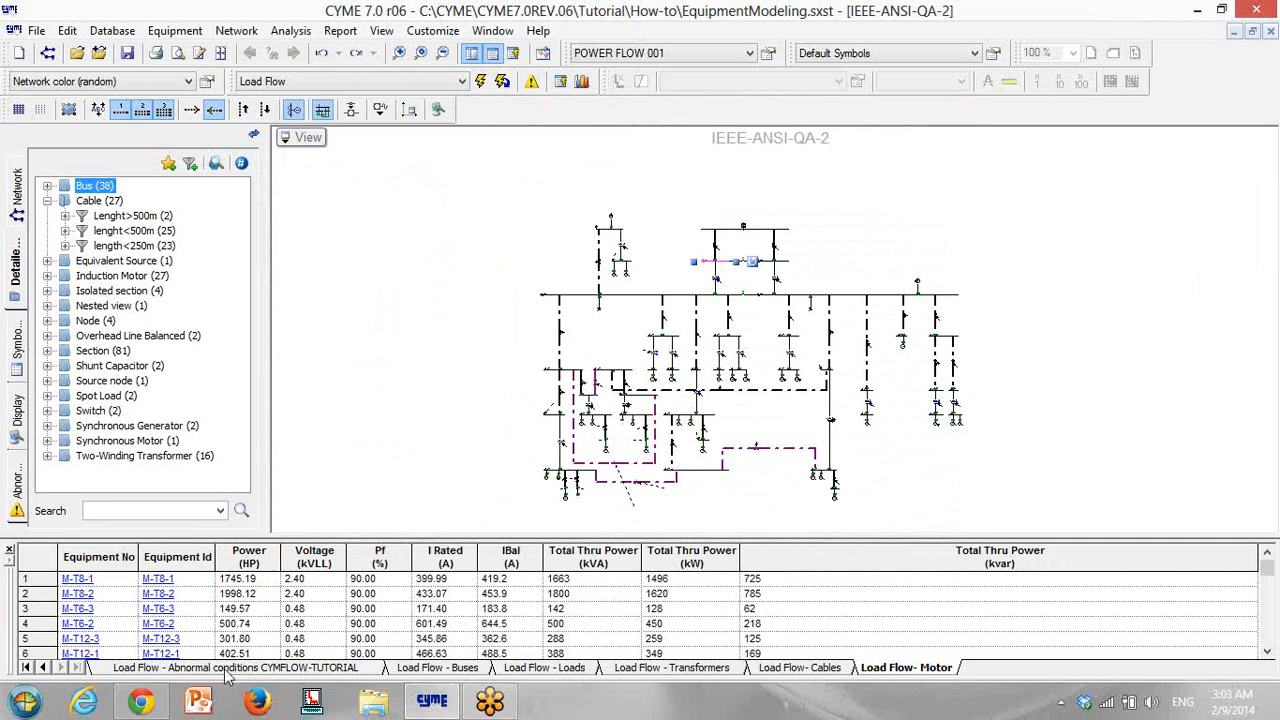
Show the Load Flow - Buses report and select the LLL current of bus 100:UTIL-69
{"action": "left_click", "coordinate": [430, 670]}
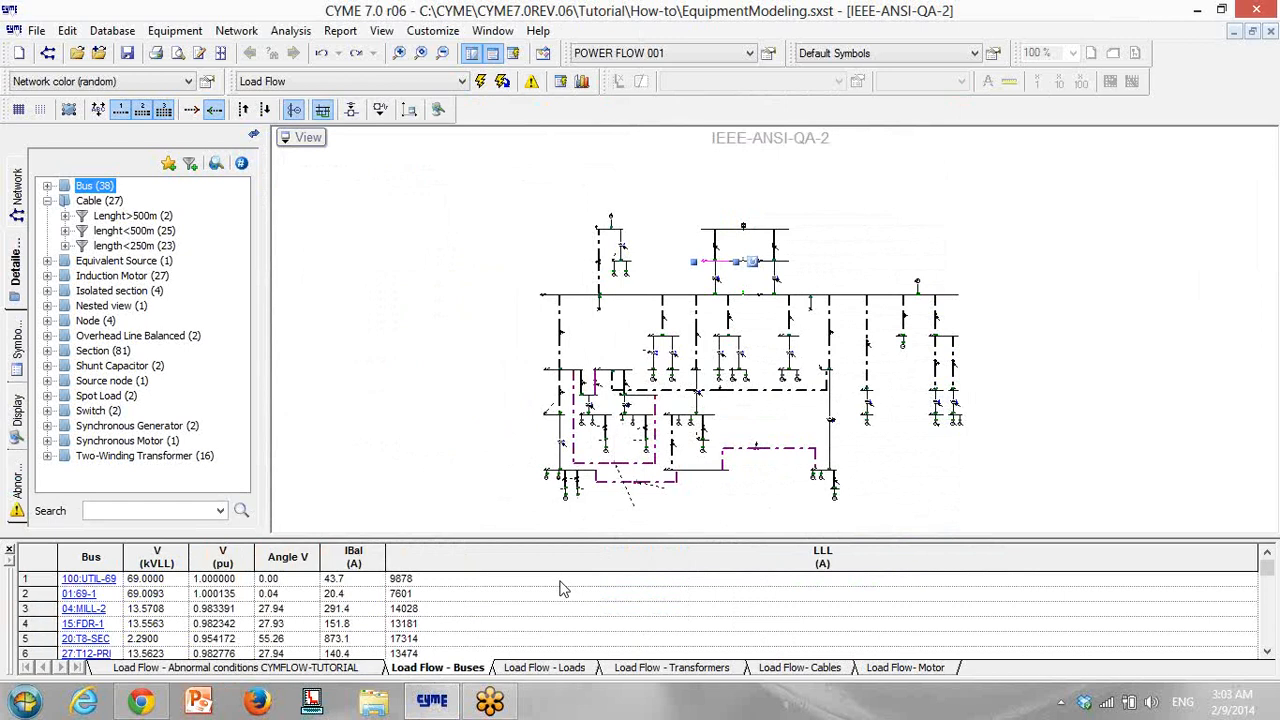
{"action": "left_click", "coordinate": [409, 582]}
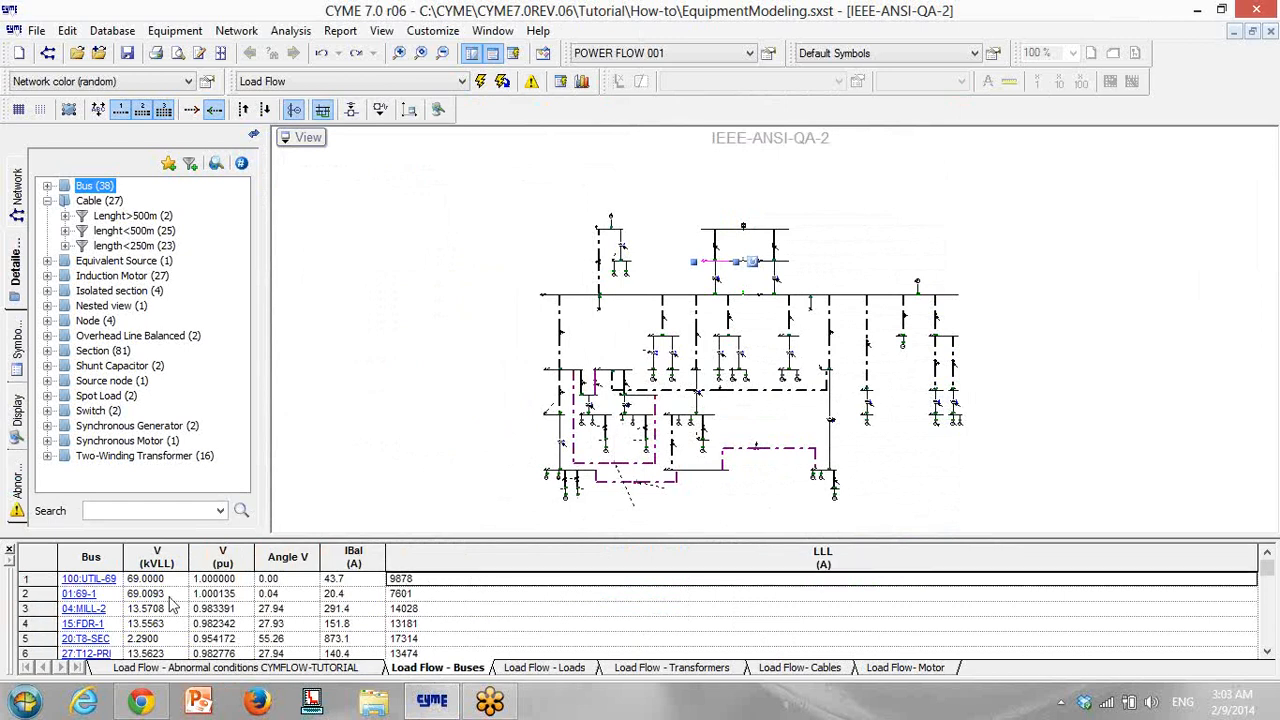
Check in the Simulation preferences that load flow and short-circuit analyses run simultaneously, and accept the preferences with that option enabled
{"action": "left_click", "coordinate": [37, 31]}
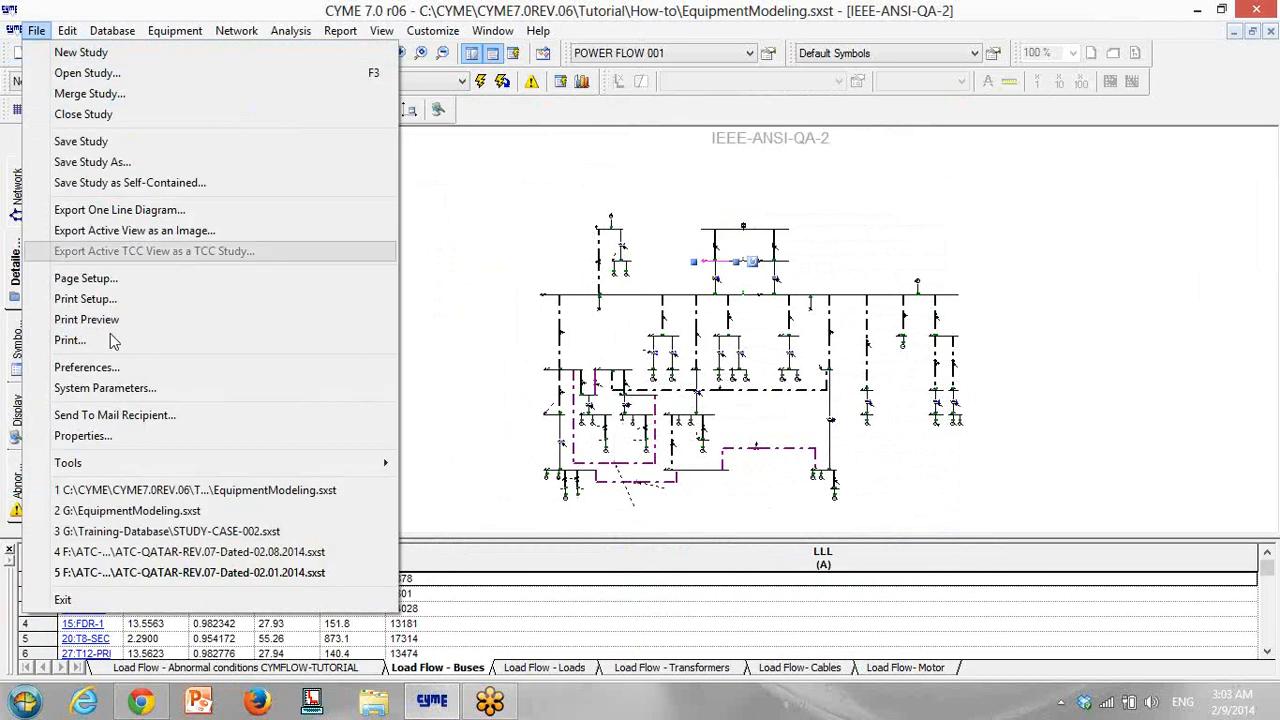
{"action": "left_click", "coordinate": [85, 367]}
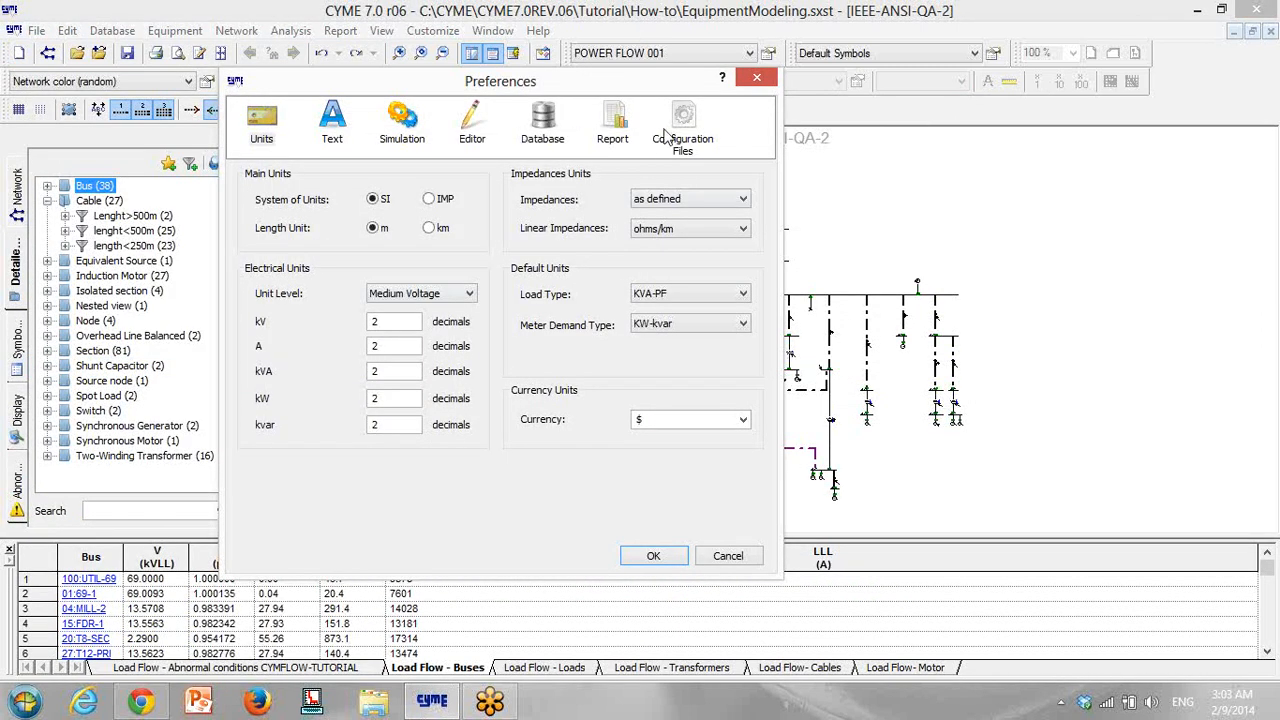
{"action": "left_click", "coordinate": [482, 128]}
{"action": "left_click", "coordinate": [700, 136]}
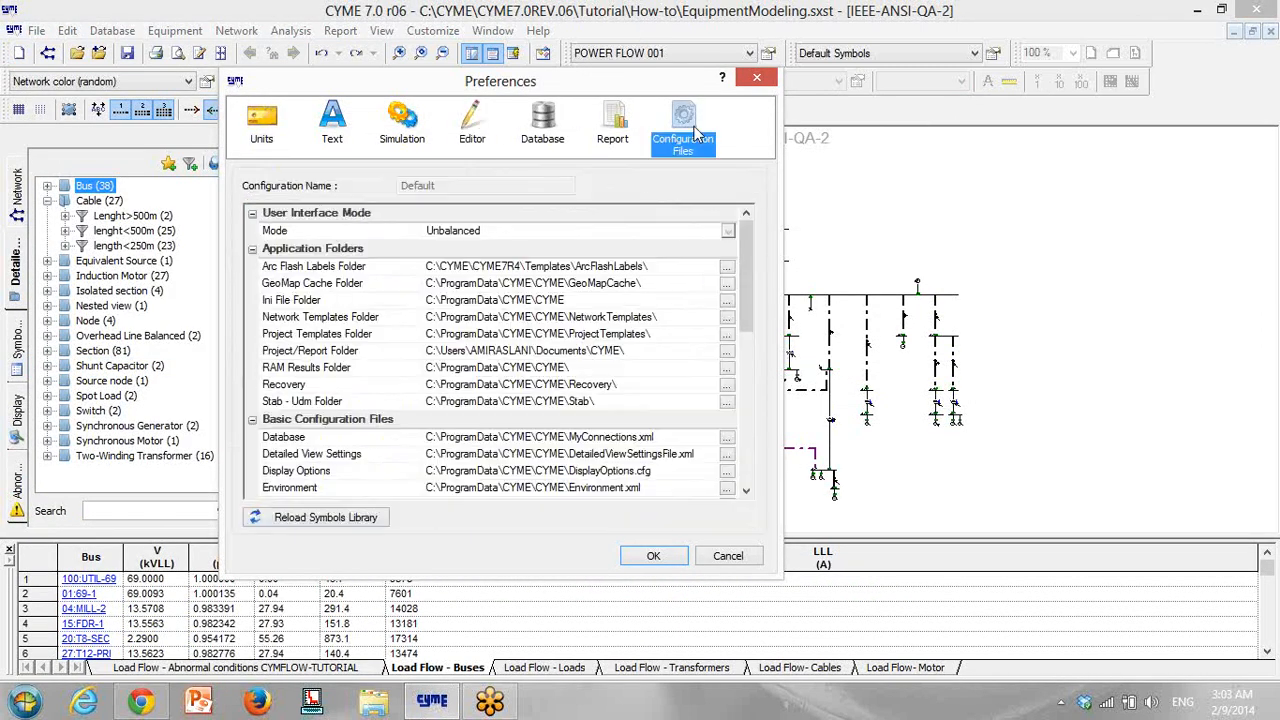
{"action": "left_click", "coordinate": [400, 121]}
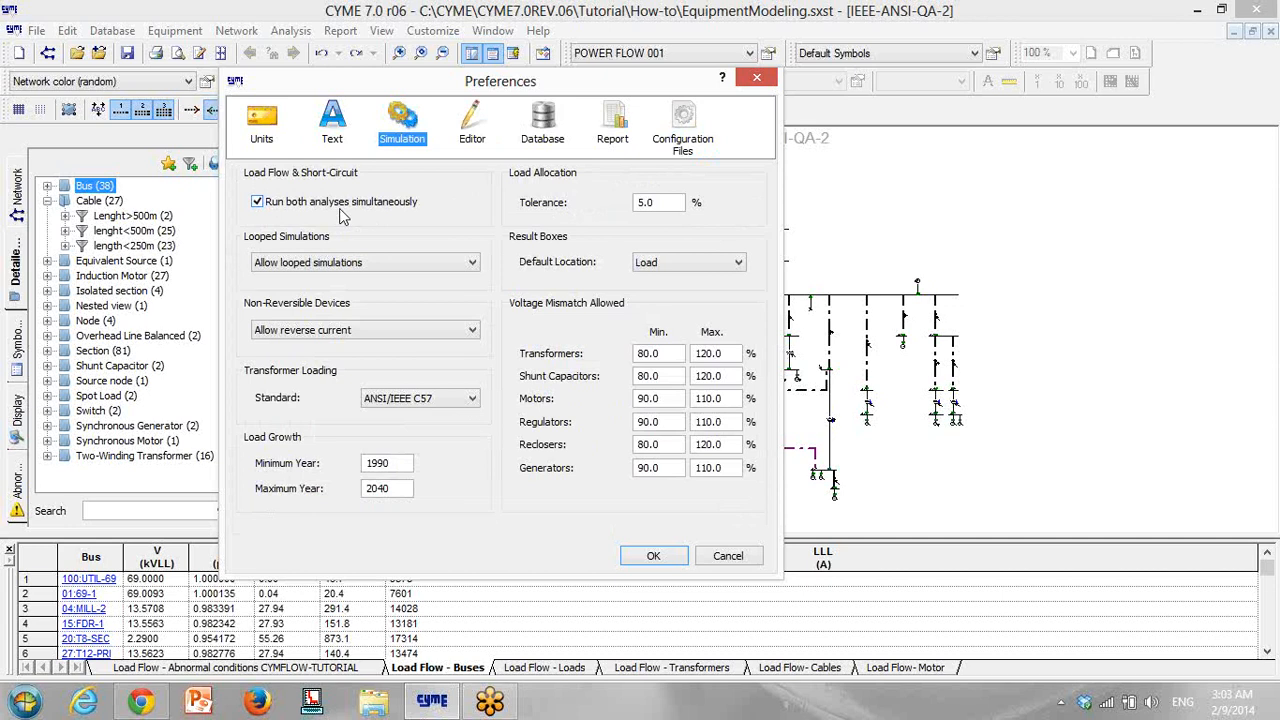
{"action": "left_click", "coordinate": [257, 203]}
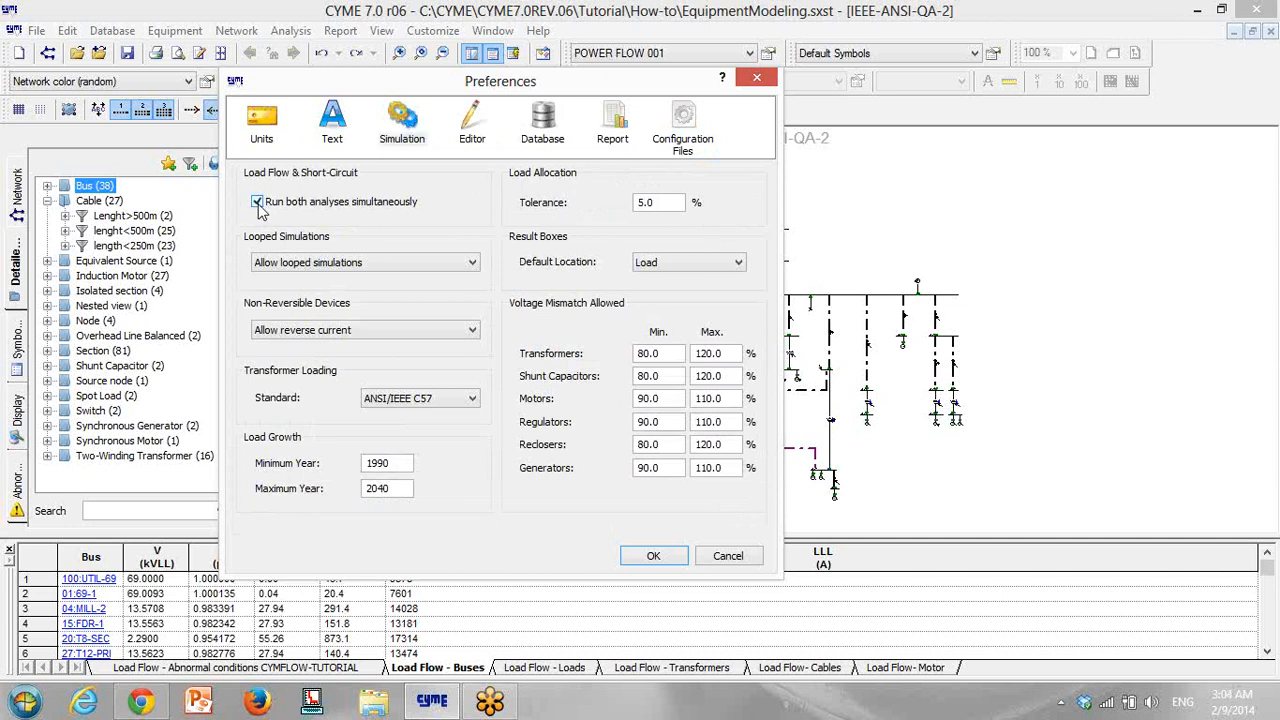
{"action": "left_click", "coordinate": [655, 557]}
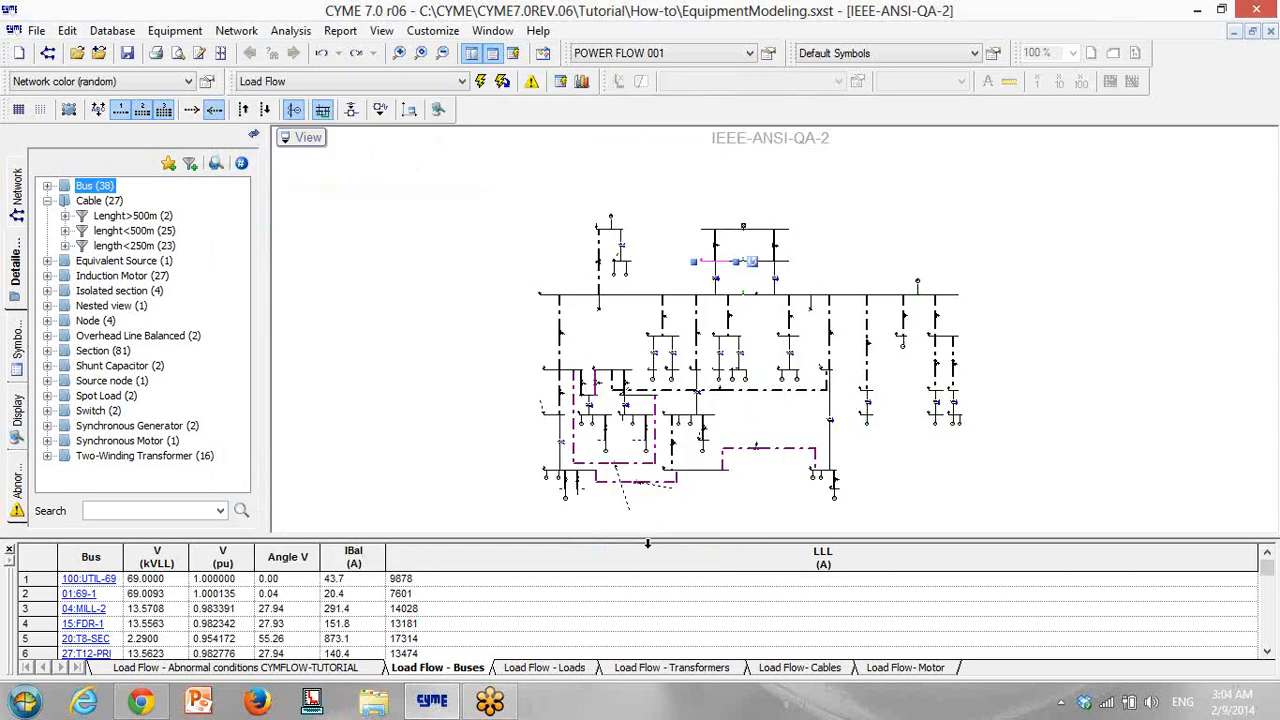
Examine the balanced current (IBal) and LLL current values in the Load Flow - Buses report
{"action": "left_click_drag", "start_coordinate": [505, 581], "coordinate": [505, 654]}
{"action": "left_click", "coordinate": [472, 592]}
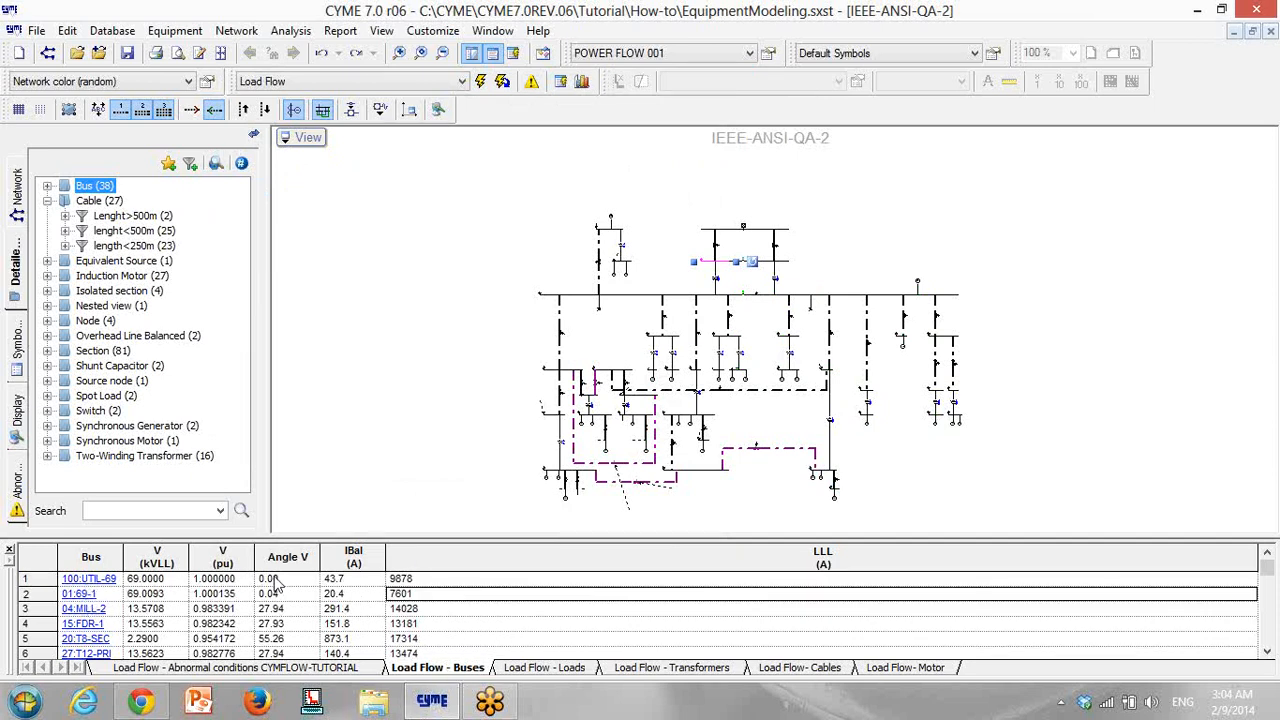
{"action": "left_click_drag", "start_coordinate": [340, 580], "coordinate": [297, 638]}
{"action": "scroll", "coordinate": [318, 632], "scroll_direction": "up", "scroll_amount": 5}
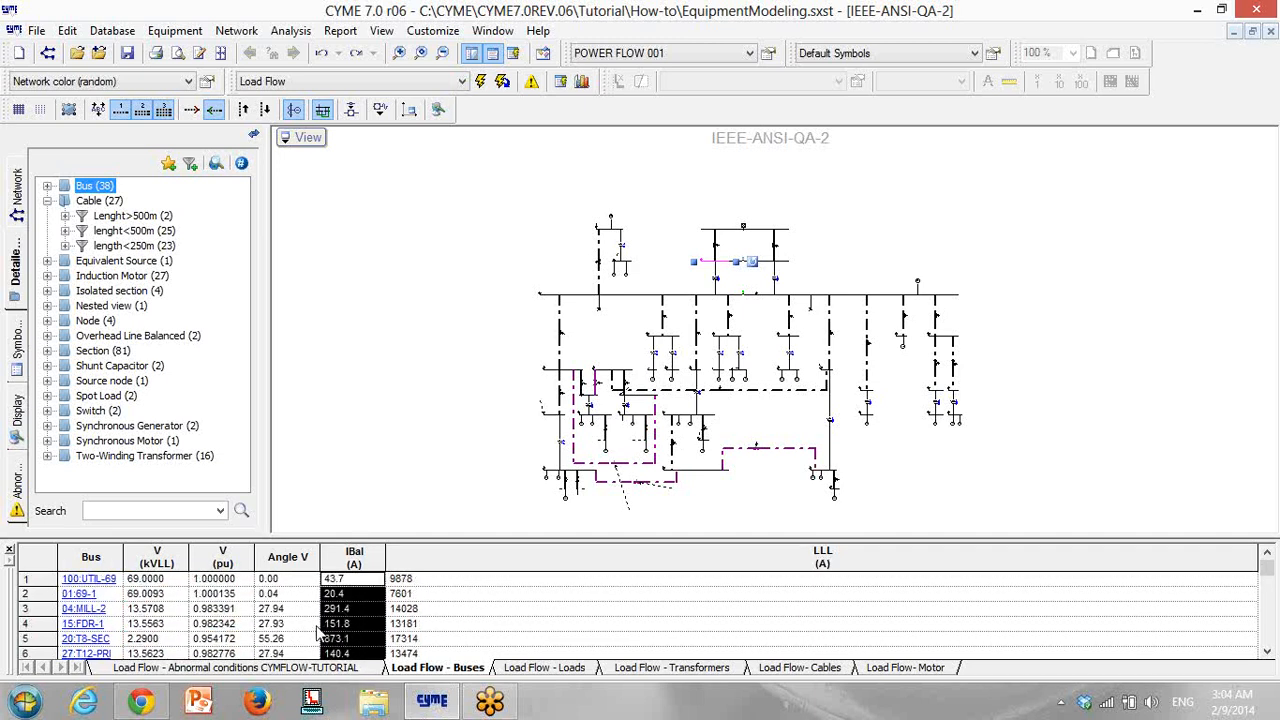
{"action": "left_click", "coordinate": [430, 582]}
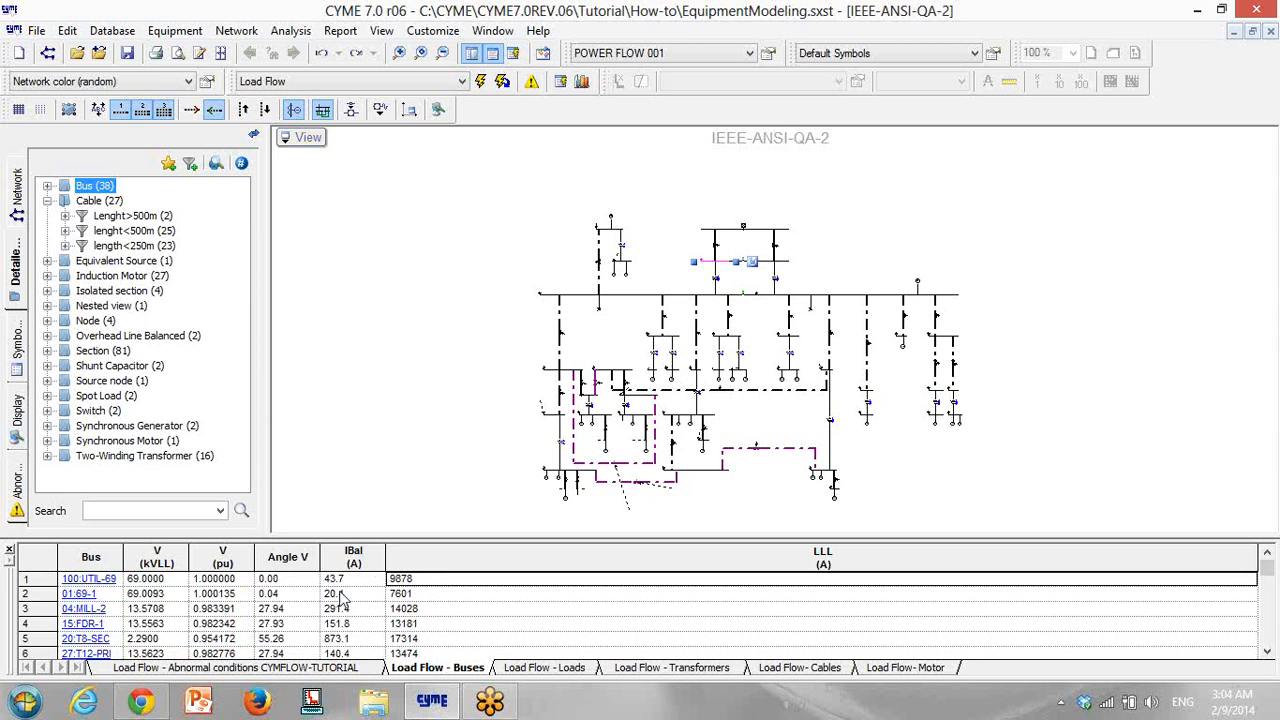
Locate cable C-J2 on the one-line diagram from the Abnormal conditions report and turn on the abnormal conditions display
{"action": "left_click", "coordinate": [220, 667]}
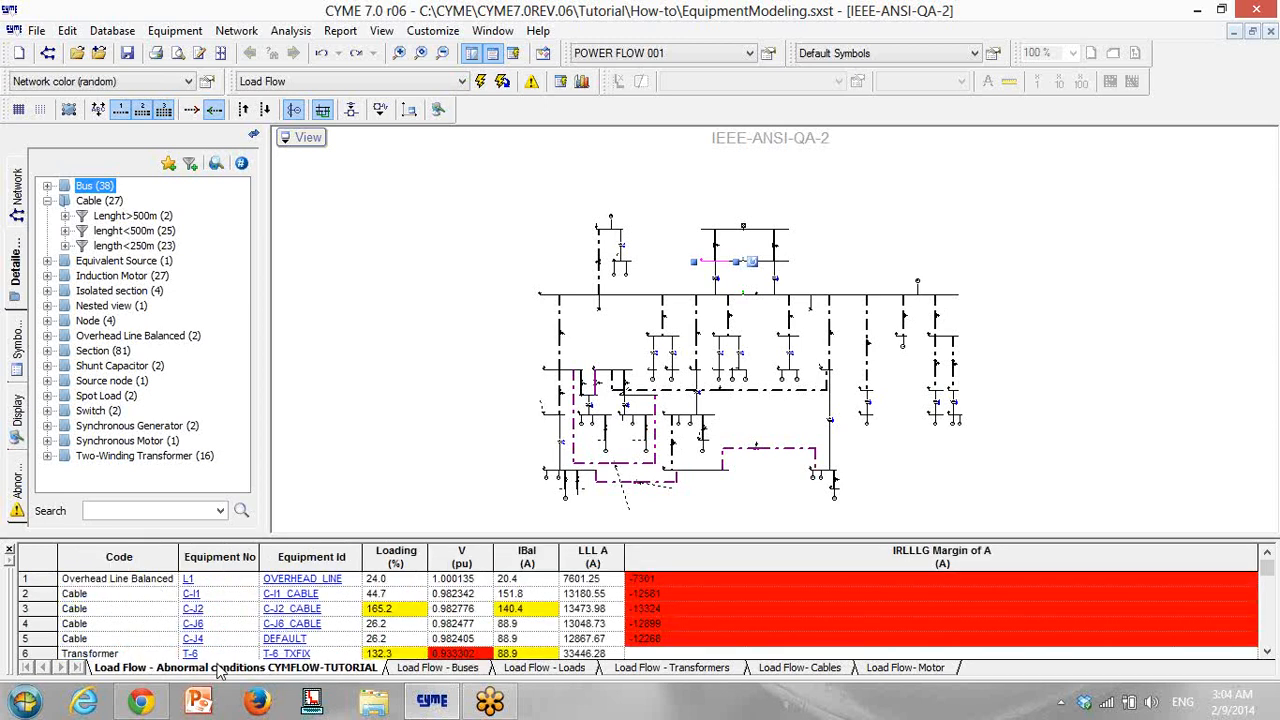
{"action": "scroll", "coordinate": [374, 635], "scroll_direction": "down", "scroll_amount": 2}
{"action": "scroll", "coordinate": [376, 635], "scroll_direction": "up", "scroll_amount": 2}
{"action": "left_click", "coordinate": [30, 608]}
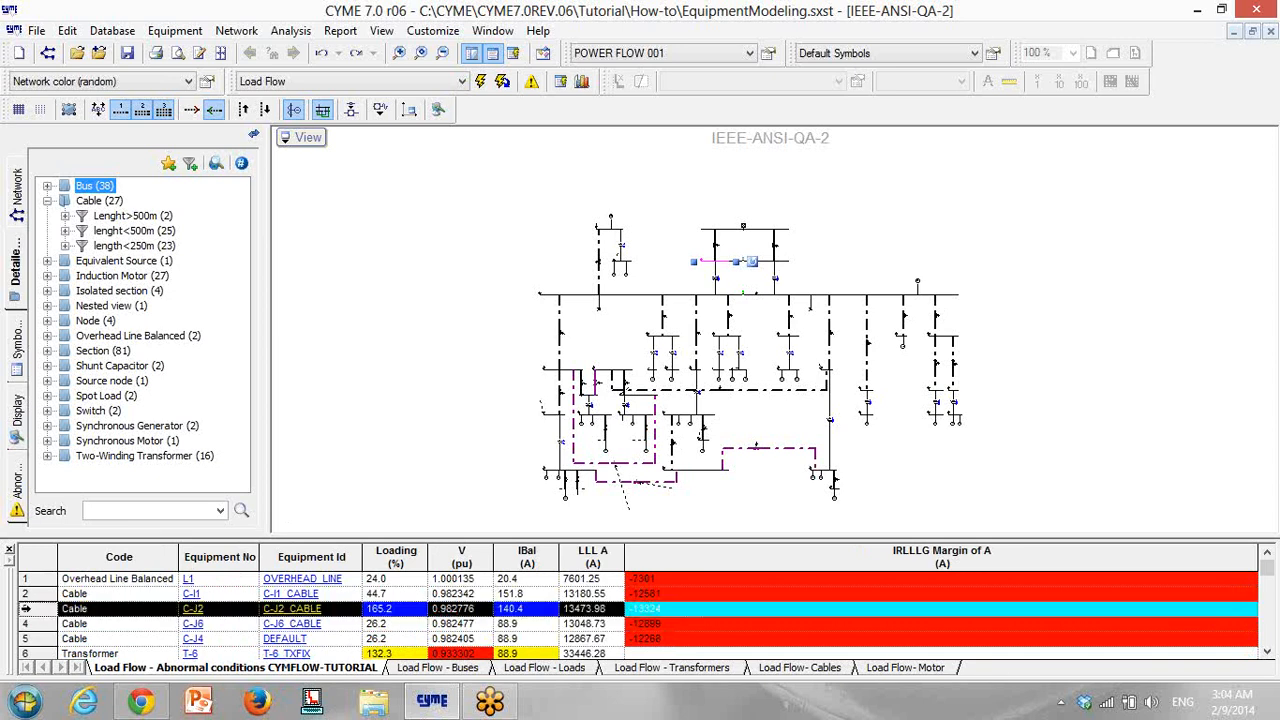
{"action": "left_click", "coordinate": [393, 610]}
{"action": "left_click", "coordinate": [192, 608]}
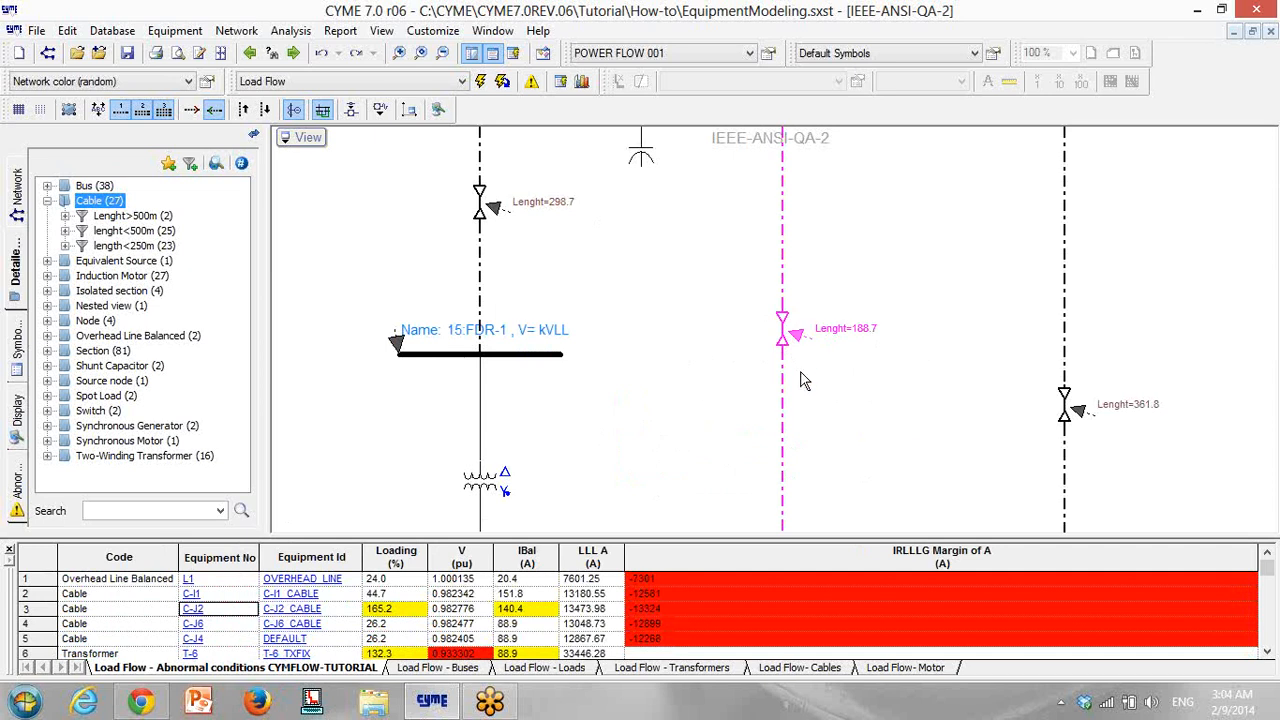
{"action": "left_click", "coordinate": [531, 81]}
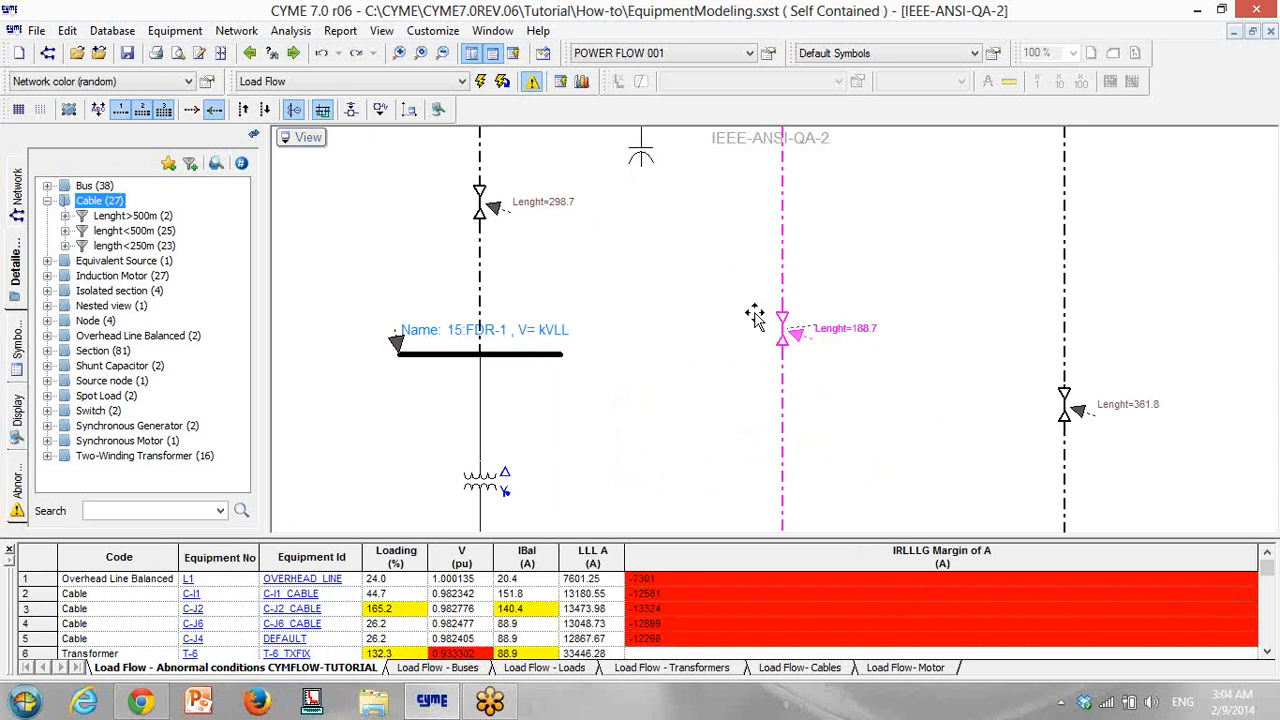
{"action": "scroll", "coordinate": [745, 352], "scroll_direction": "up", "scroll_amount": 2}
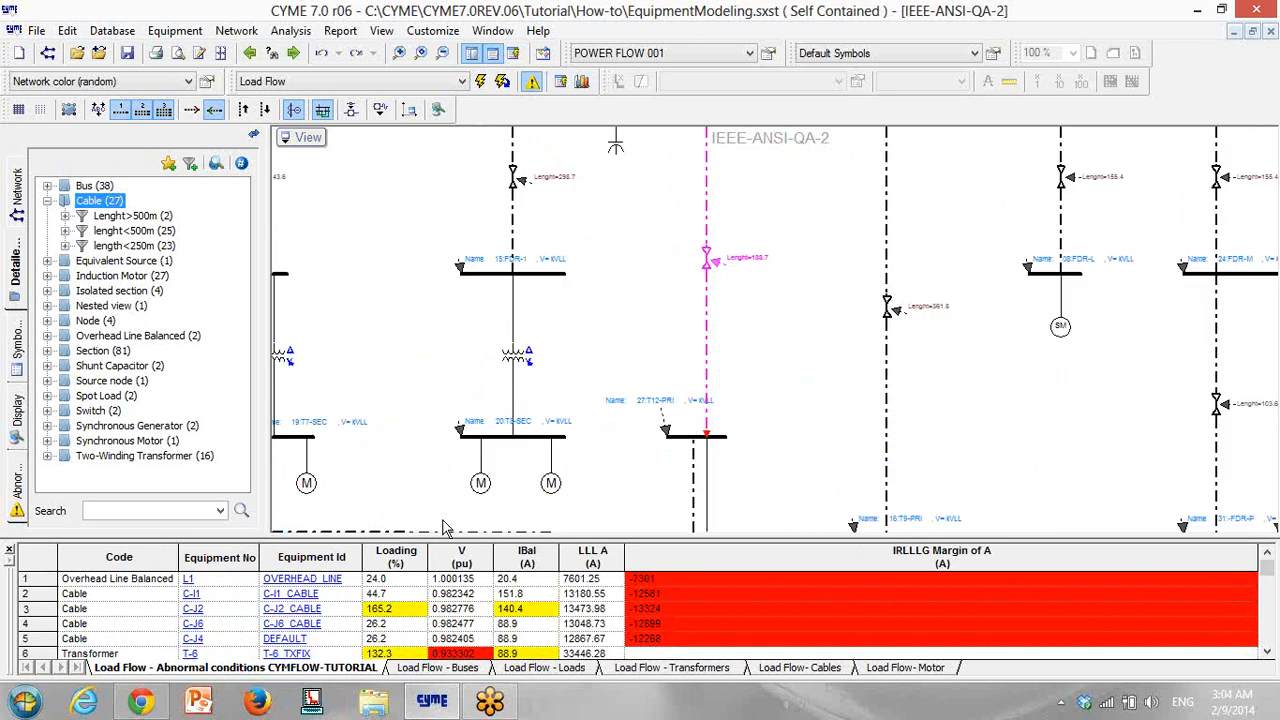
Locate transformer T-6 on the one-line diagram from the Abnormal conditions report
{"action": "scroll", "coordinate": [462, 655], "scroll_direction": "down", "scroll_amount": 2}
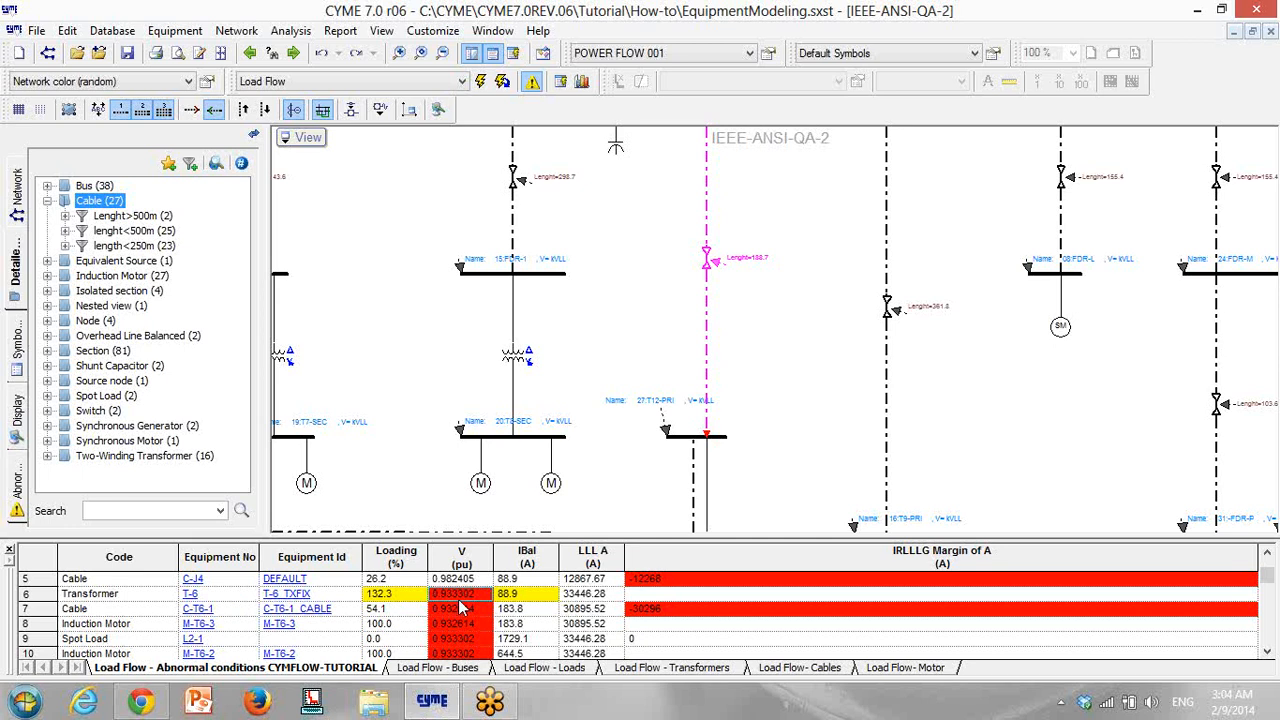
{"action": "left_click", "coordinate": [190, 594]}
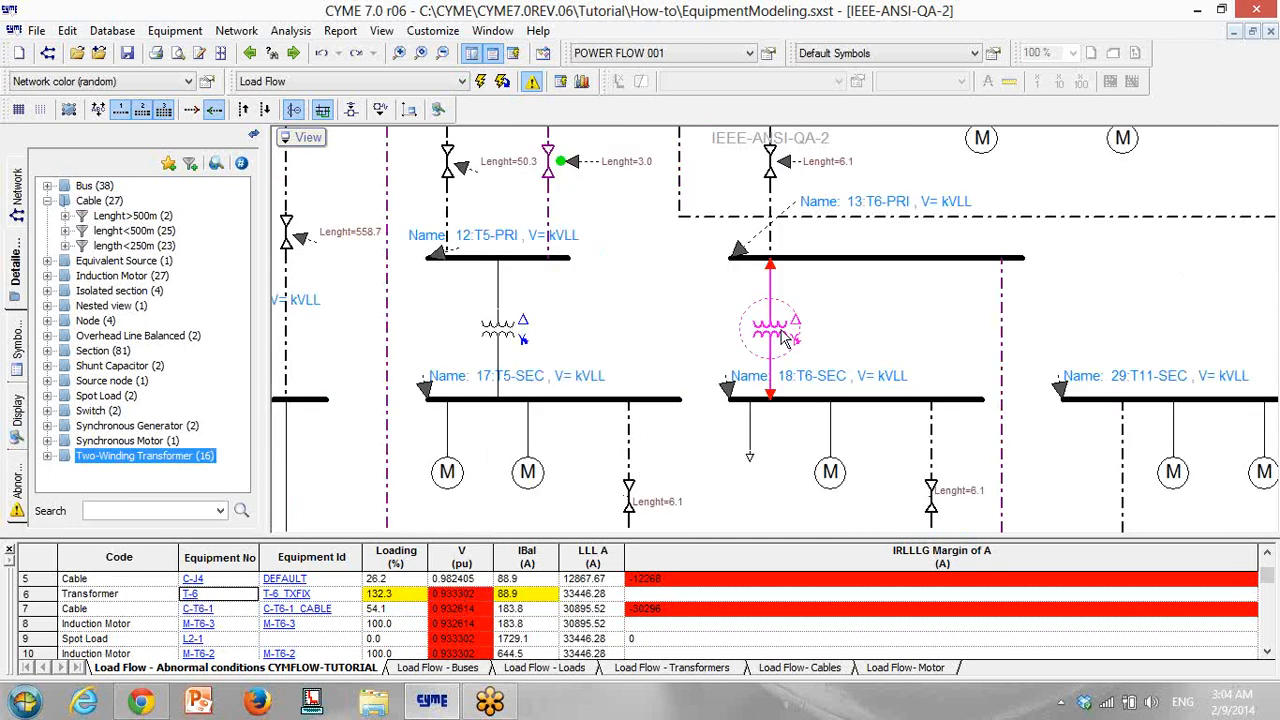
{"action": "mouse_move", "coordinate": [780, 330]}
{"action": "scroll", "coordinate": [760, 318], "scroll_direction": "up", "scroll_amount": 2}
{"action": "scroll", "coordinate": [745, 313], "scroll_direction": "down", "scroll_amount": 1}
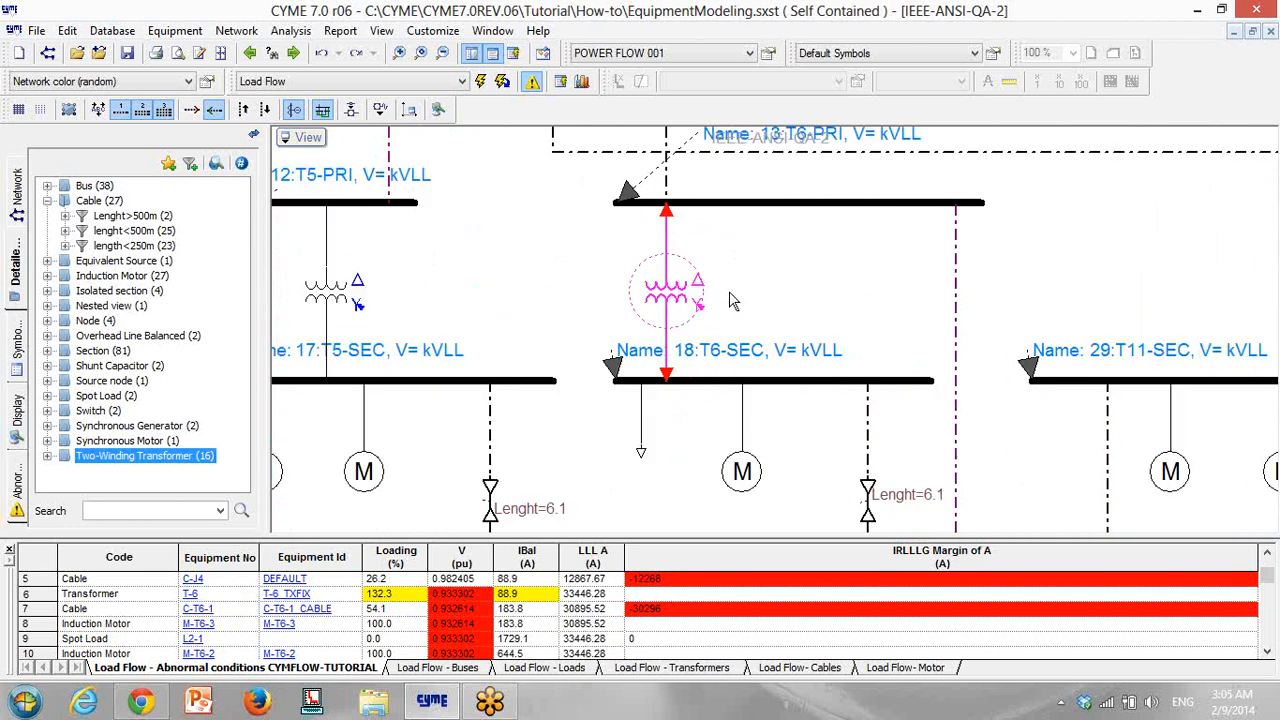
{"action": "scroll", "coordinate": [690, 285], "scroll_direction": "down", "scroll_amount": 1}
Display the POWER FLOW 002 tags on the one-line diagram, followed by the POWER FLOW 003 tags
{"action": "left_click", "coordinate": [668, 55]}
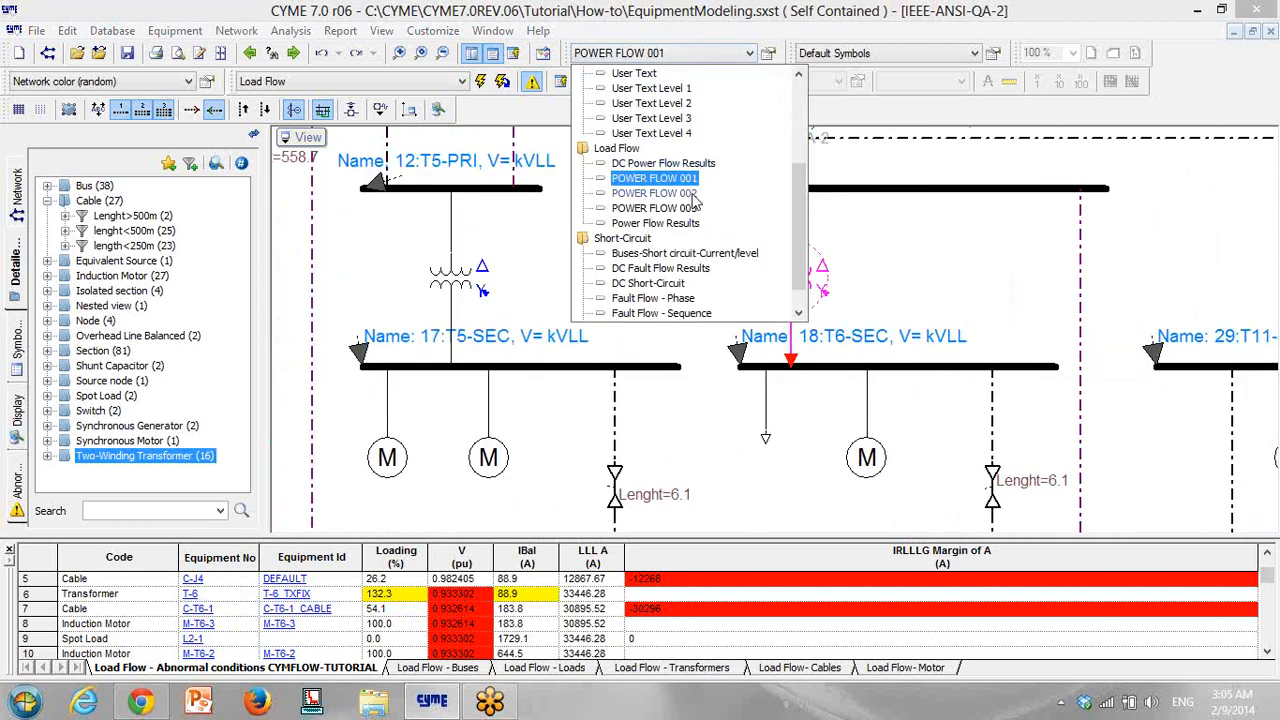
{"action": "left_click", "coordinate": [654, 193]}
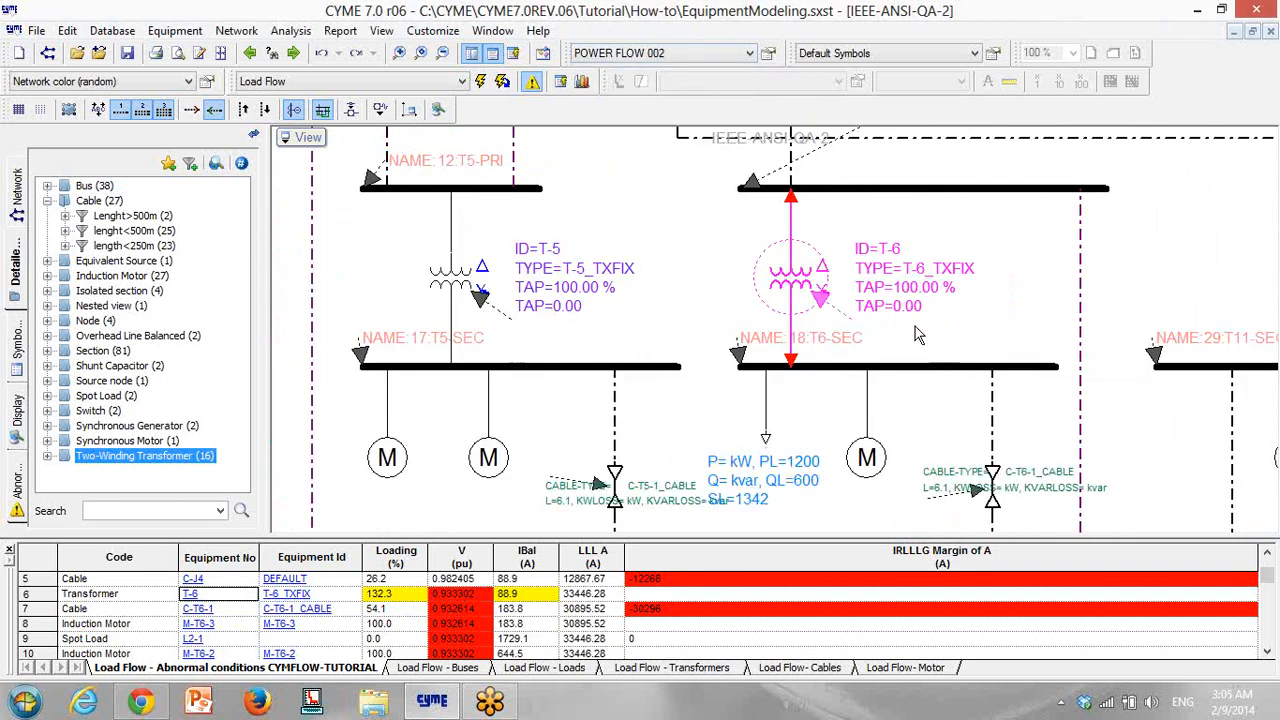
{"action": "left_click", "coordinate": [749, 53]}
{"action": "scroll", "coordinate": [675, 250], "scroll_direction": "down", "scroll_amount": 2}
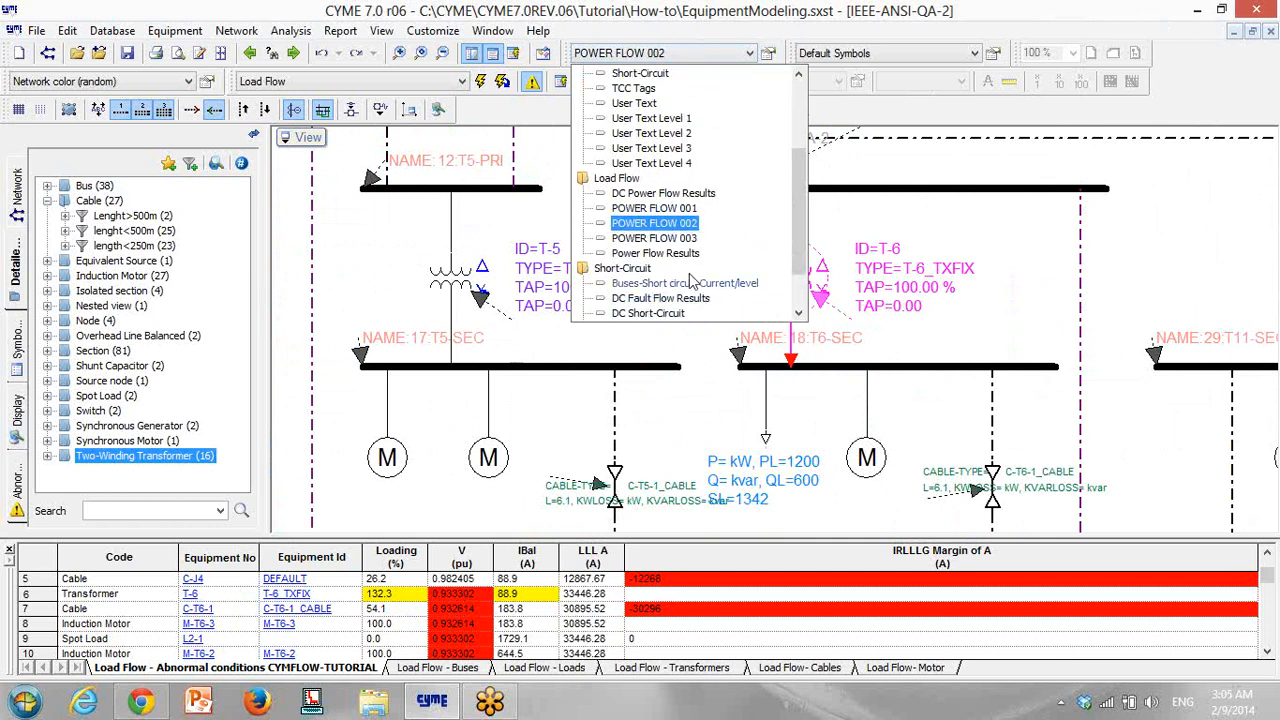
{"action": "left_click", "coordinate": [678, 239]}
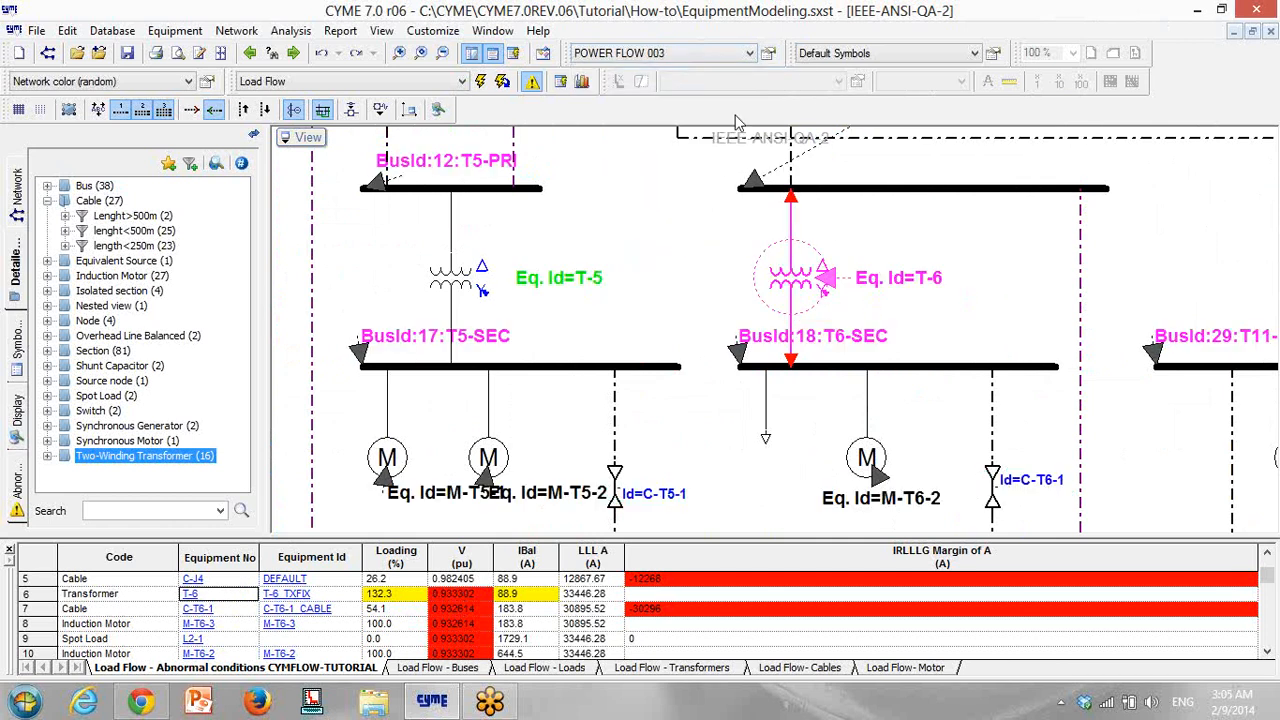
Run the load flow again to update the result tags around transformer T-6
{"action": "left_click", "coordinate": [493, 82]}
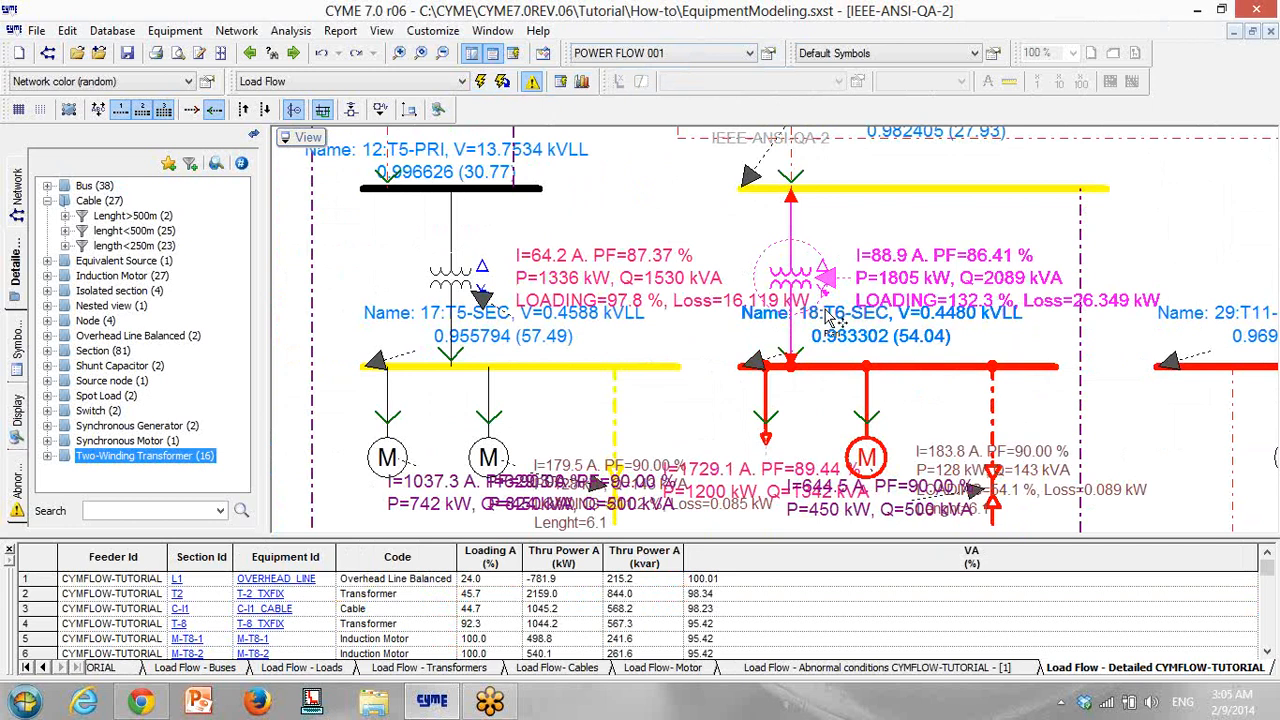
{"action": "left_click_drag", "start_coordinate": [783, 326], "coordinate": [715, 370]}
{"action": "scroll", "coordinate": [715, 370], "scroll_direction": "down", "scroll_amount": 3}
Set the view's reference size for all tag text to 0.2, save and accept the display options, and inspect the resized tags
{"action": "left_click", "coordinate": [308, 138]}
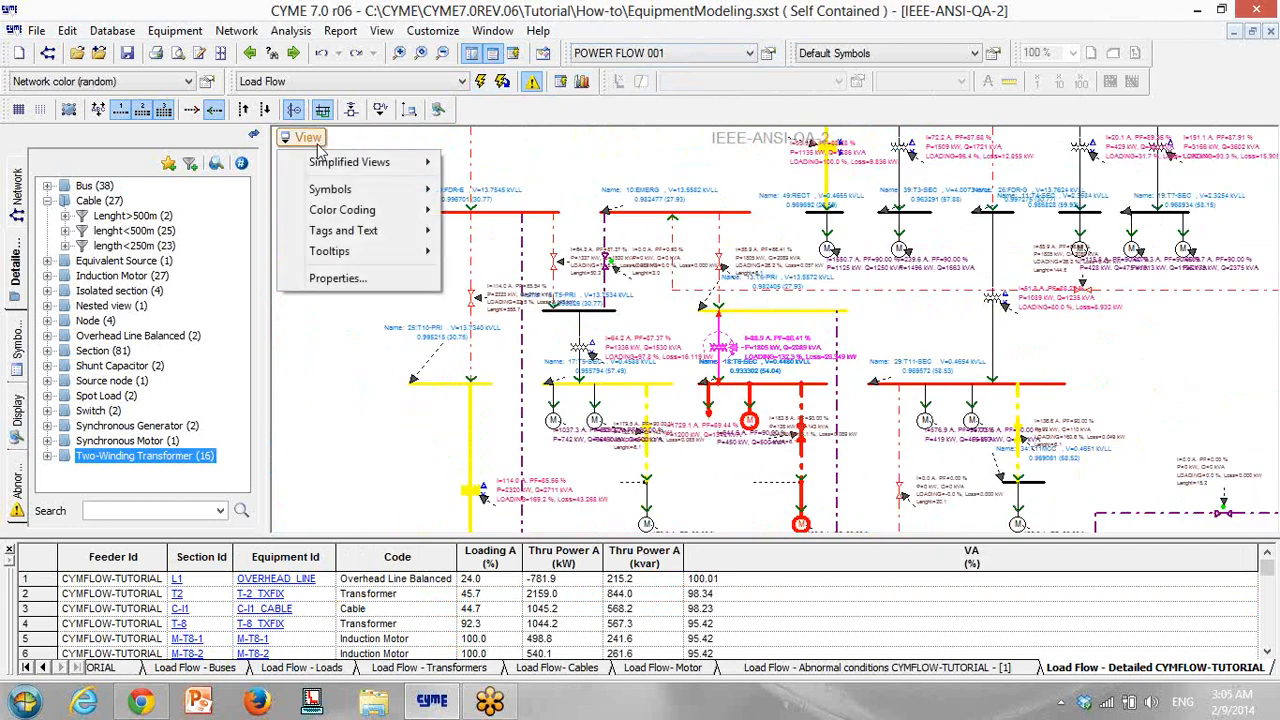
{"action": "left_click", "coordinate": [338, 278]}
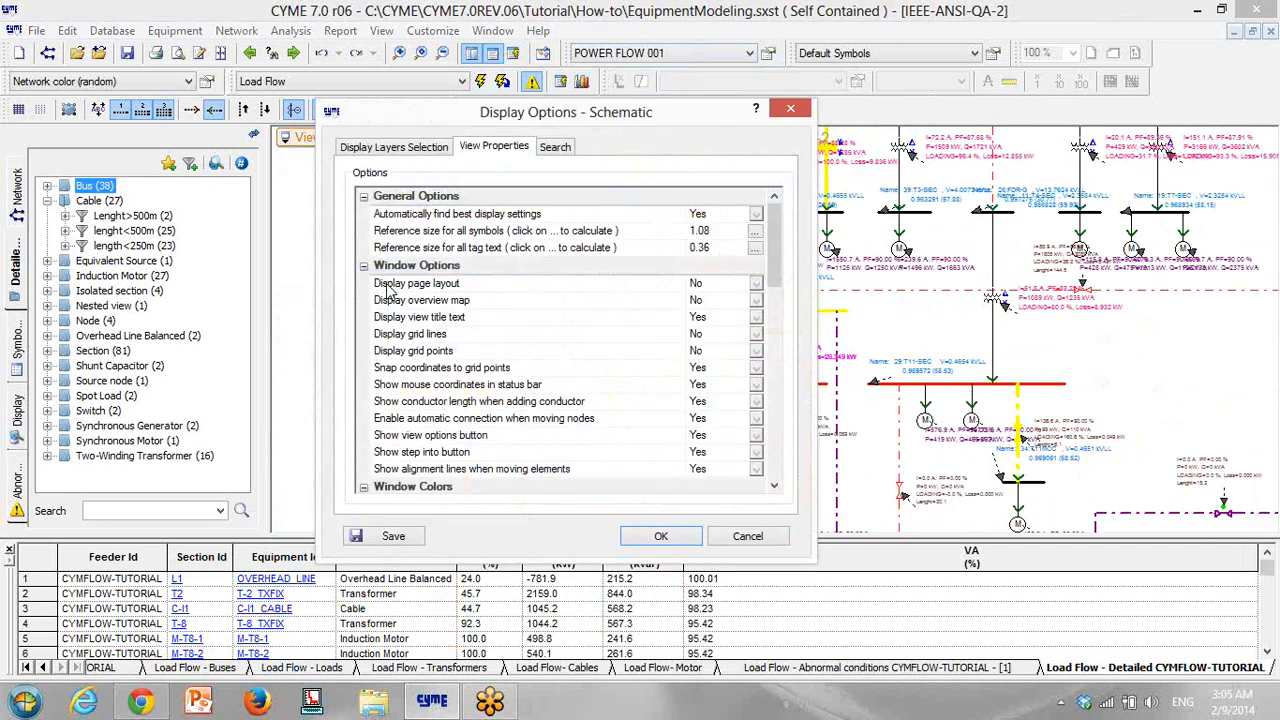
{"action": "left_click", "coordinate": [715, 249]}
{"action": "left_click_drag", "start_coordinate": [703, 249], "coordinate": [745, 249]}
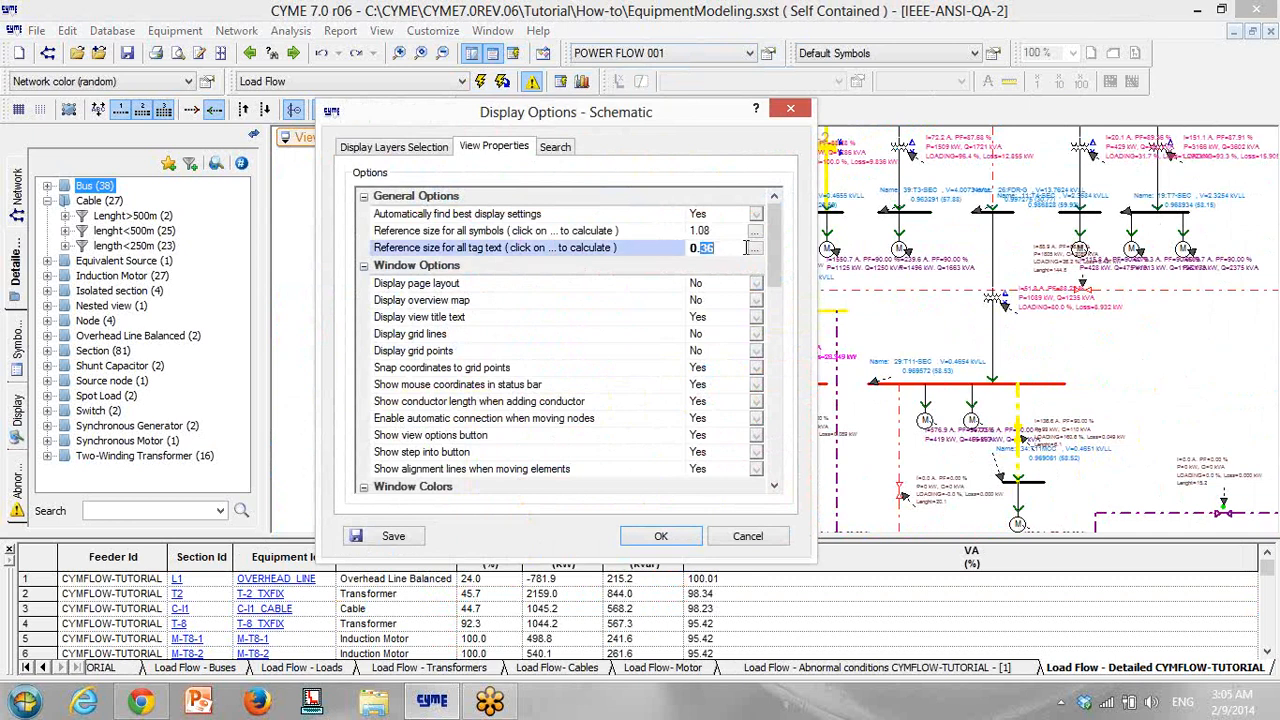
{"action": "type", "text": "2"}
{"action": "left_click", "coordinate": [395, 537]}
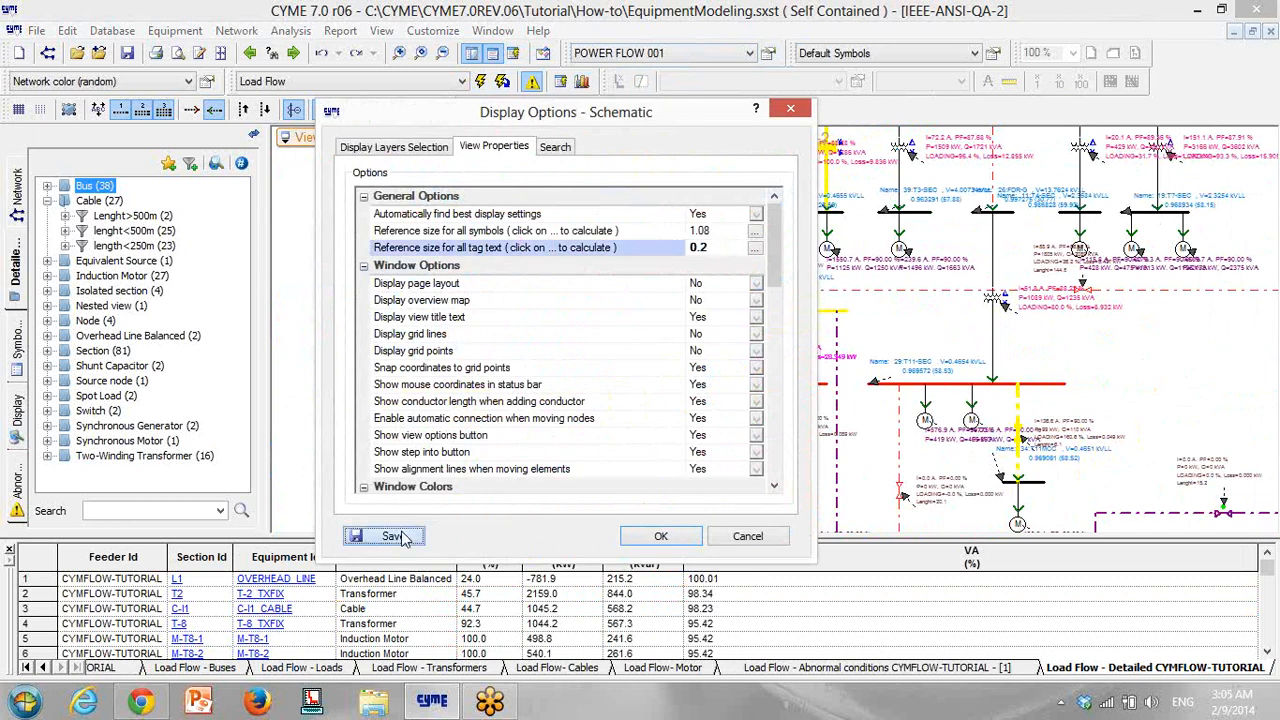
{"action": "left_click", "coordinate": [675, 540]}
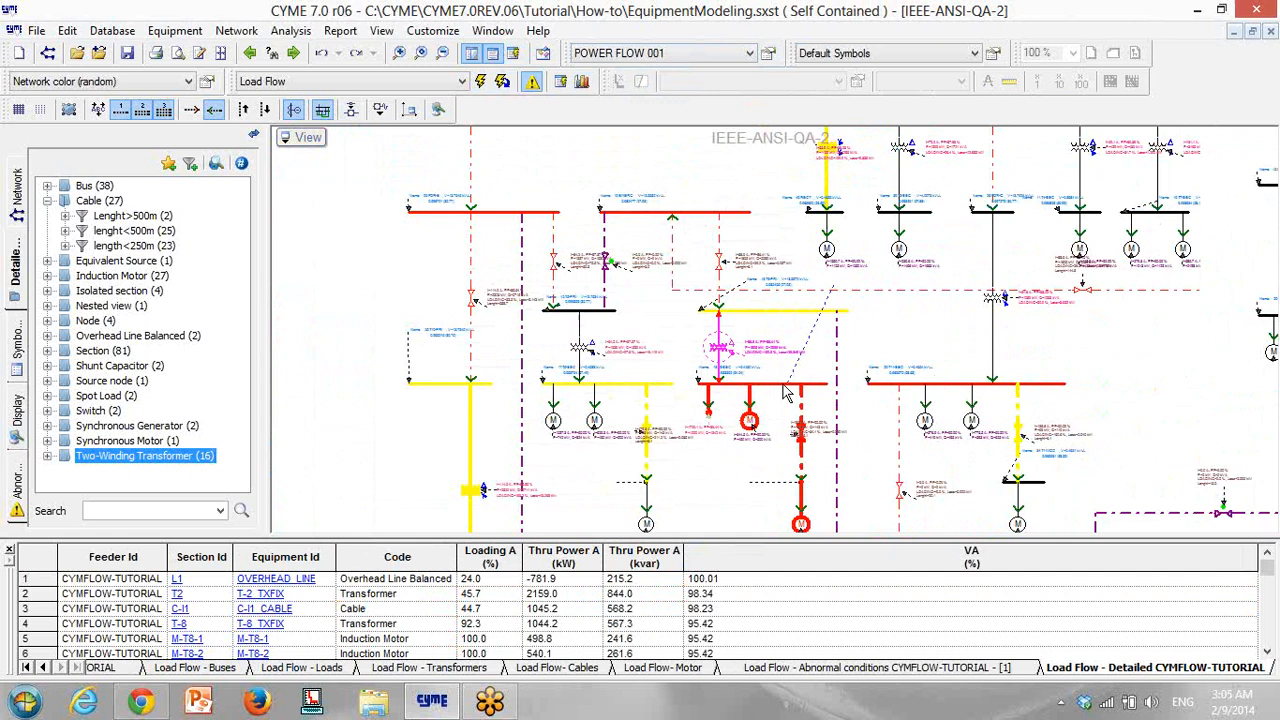
{"action": "scroll", "coordinate": [690, 390], "scroll_direction": "up", "scroll_amount": 3}
{"action": "scroll", "coordinate": [690, 390], "scroll_direction": "up", "scroll_amount": 2}
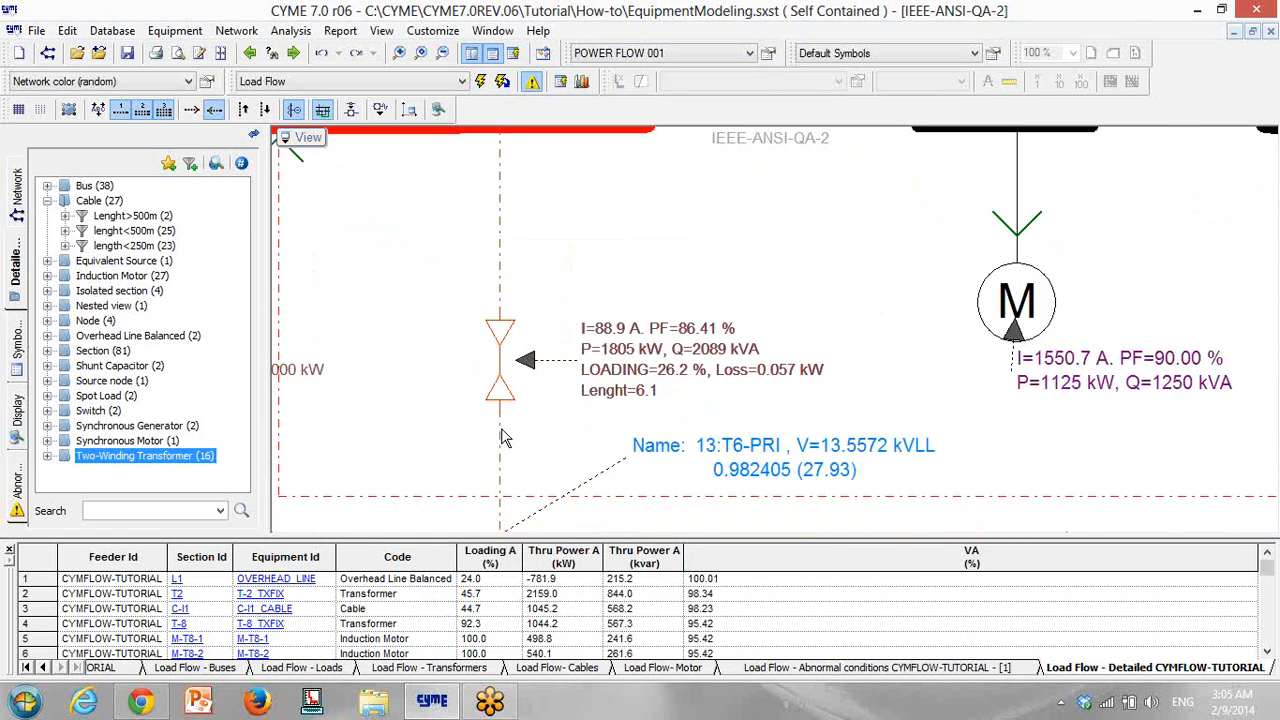
{"action": "left_click", "coordinate": [48, 560]}
{"action": "right_click", "coordinate": [50, 562]}
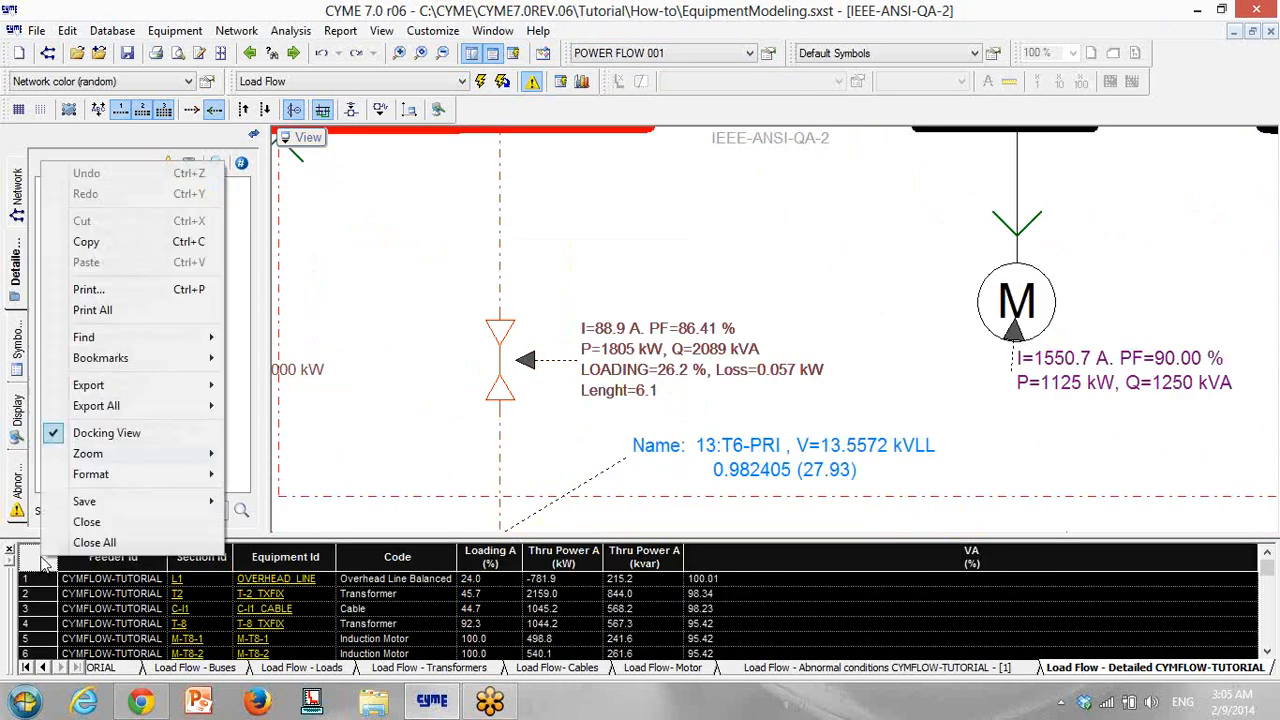
{"action": "left_click", "coordinate": [470, 566]}
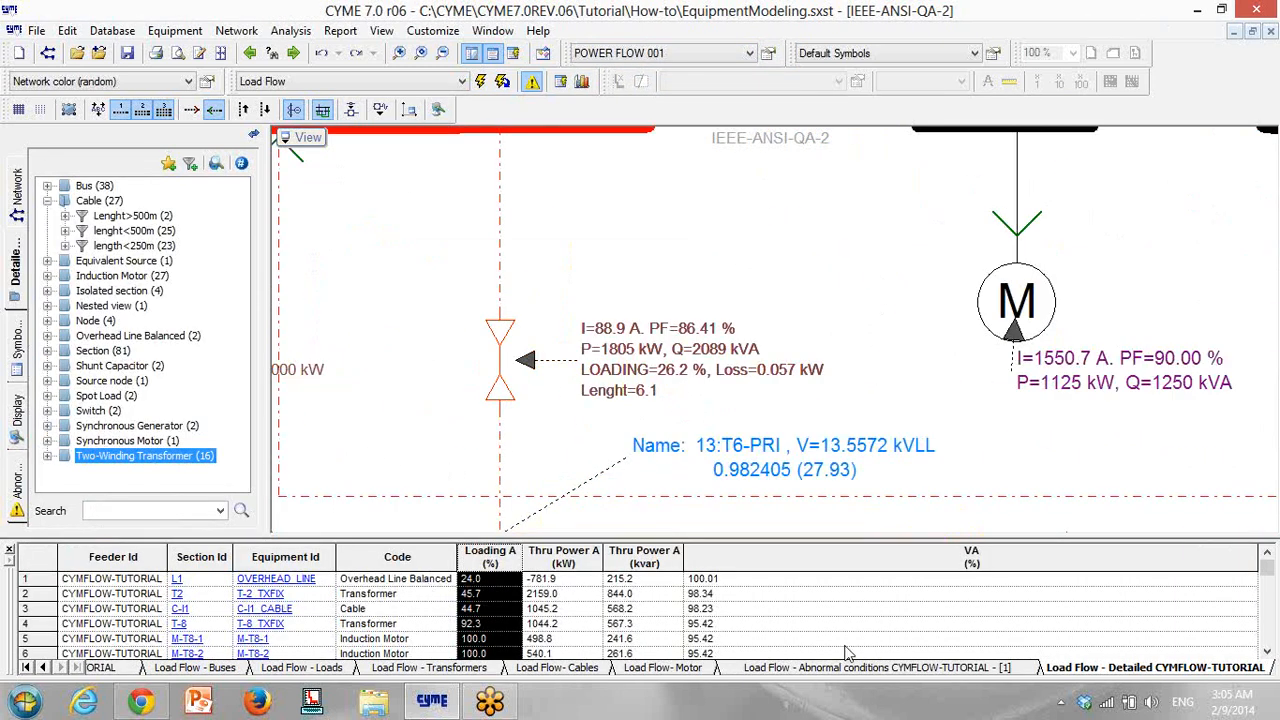
Bring up the Abnormal conditions report, view its export options and print settings, and dismiss them without printing
{"action": "left_click", "coordinate": [872, 668]}
{"action": "left_click", "coordinate": [44, 562]}
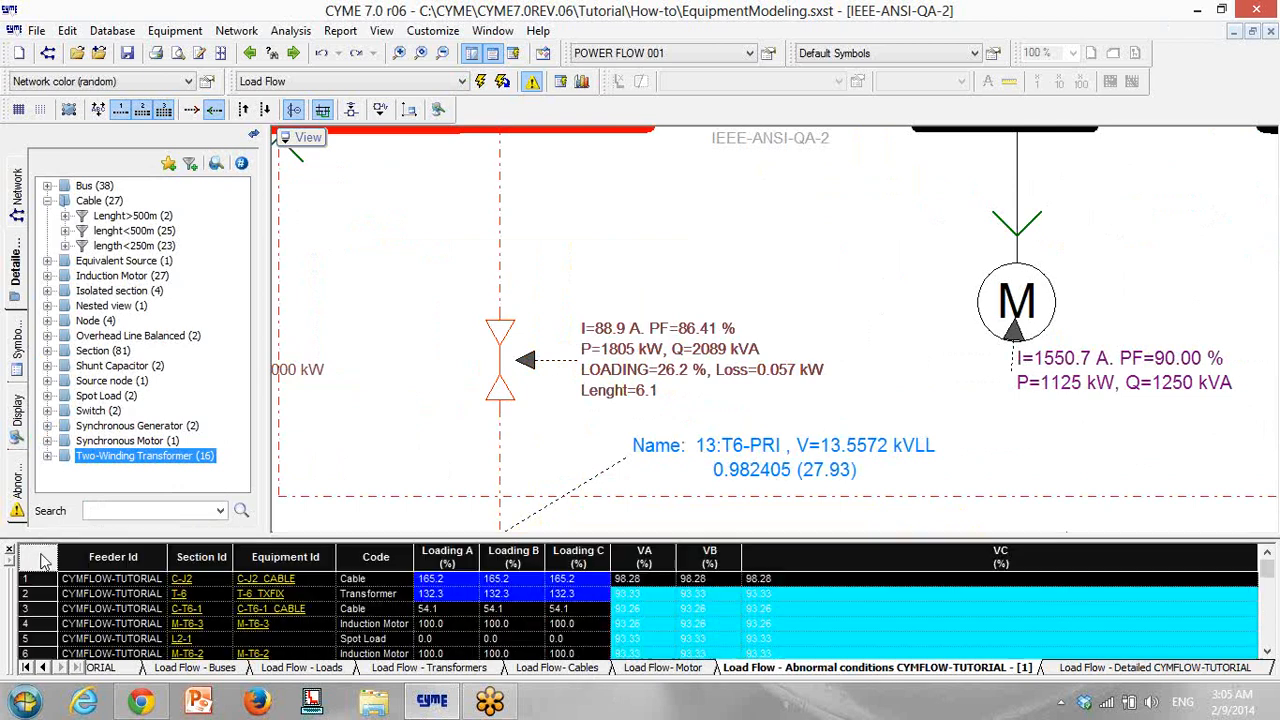
{"action": "right_click", "coordinate": [44, 562]}
{"action": "mouse_move", "coordinate": [205, 384]}
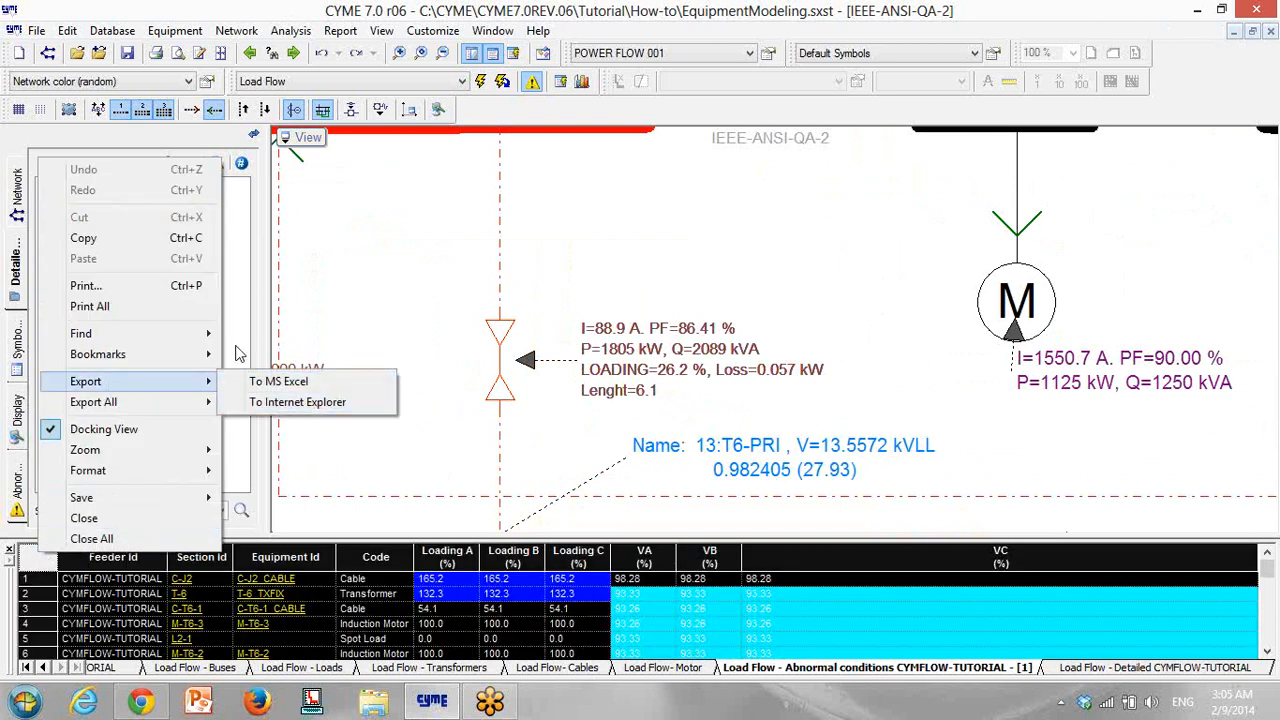
{"action": "left_click", "coordinate": [88, 285]}
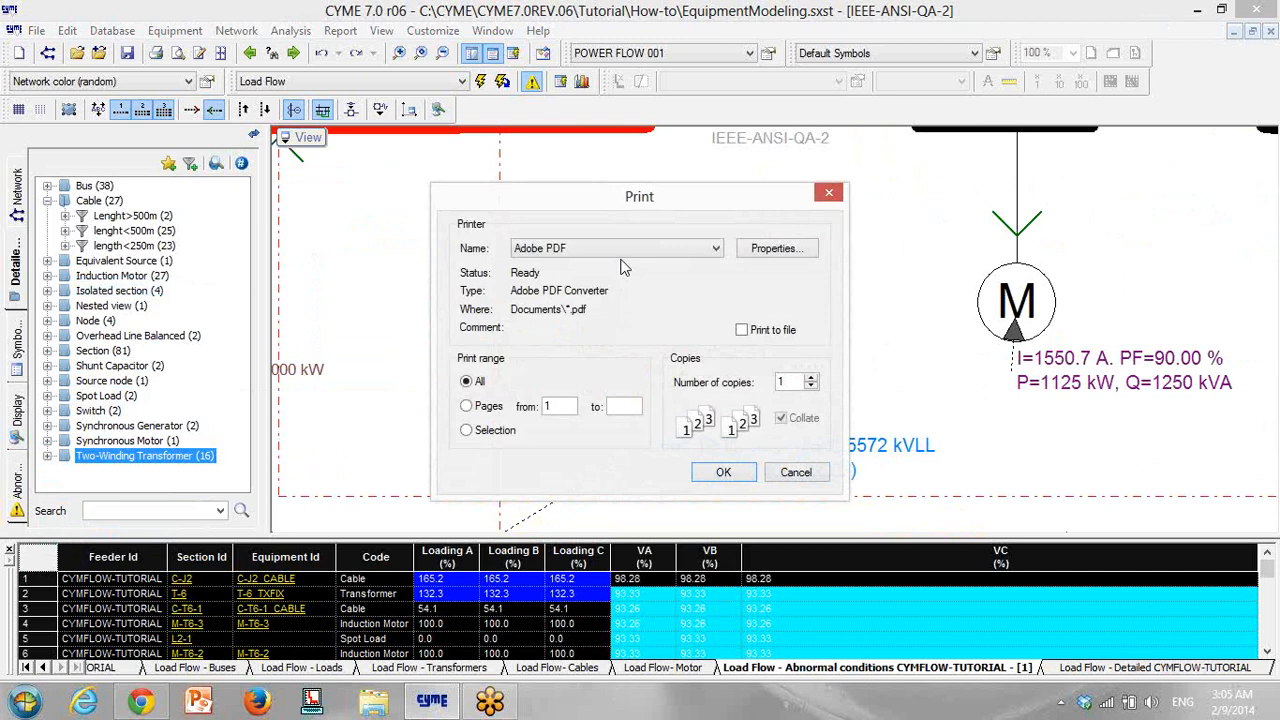
{"action": "left_click", "coordinate": [806, 474]}
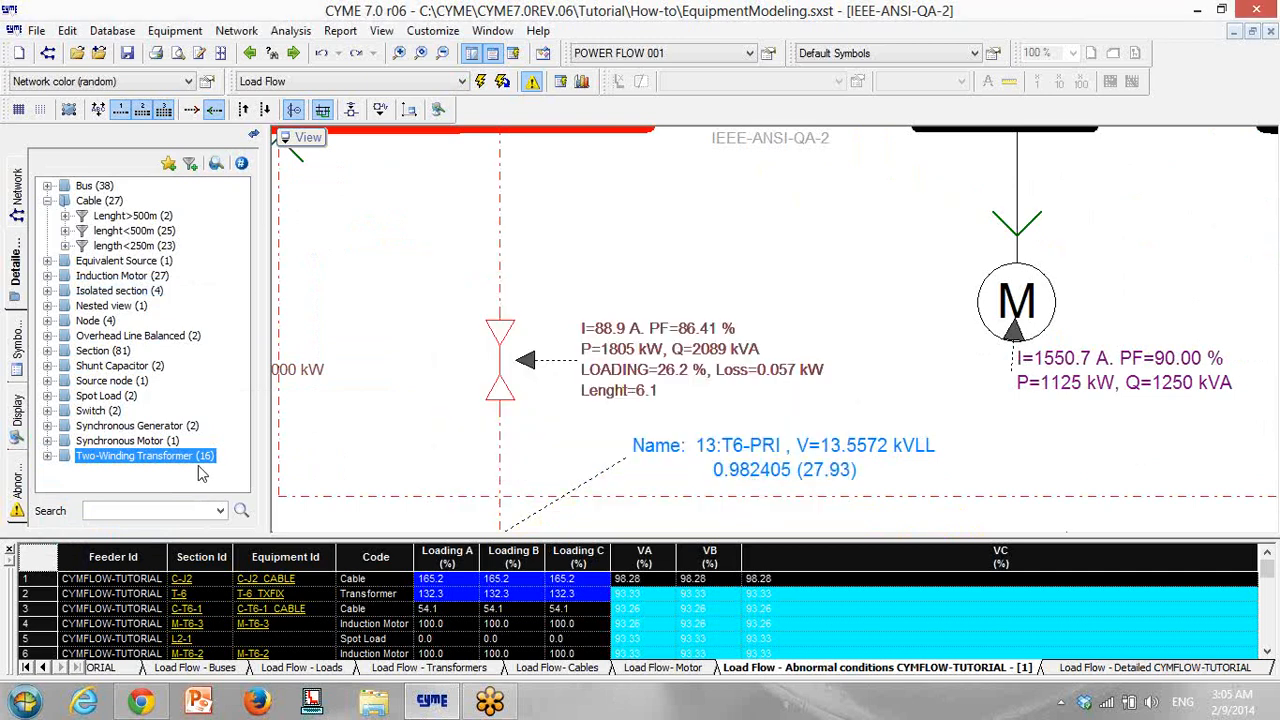
Try saving the Abnormal conditions report in dBase Database Files (*.dbf) format, then cancel the save
{"action": "right_click", "coordinate": [43, 568]}
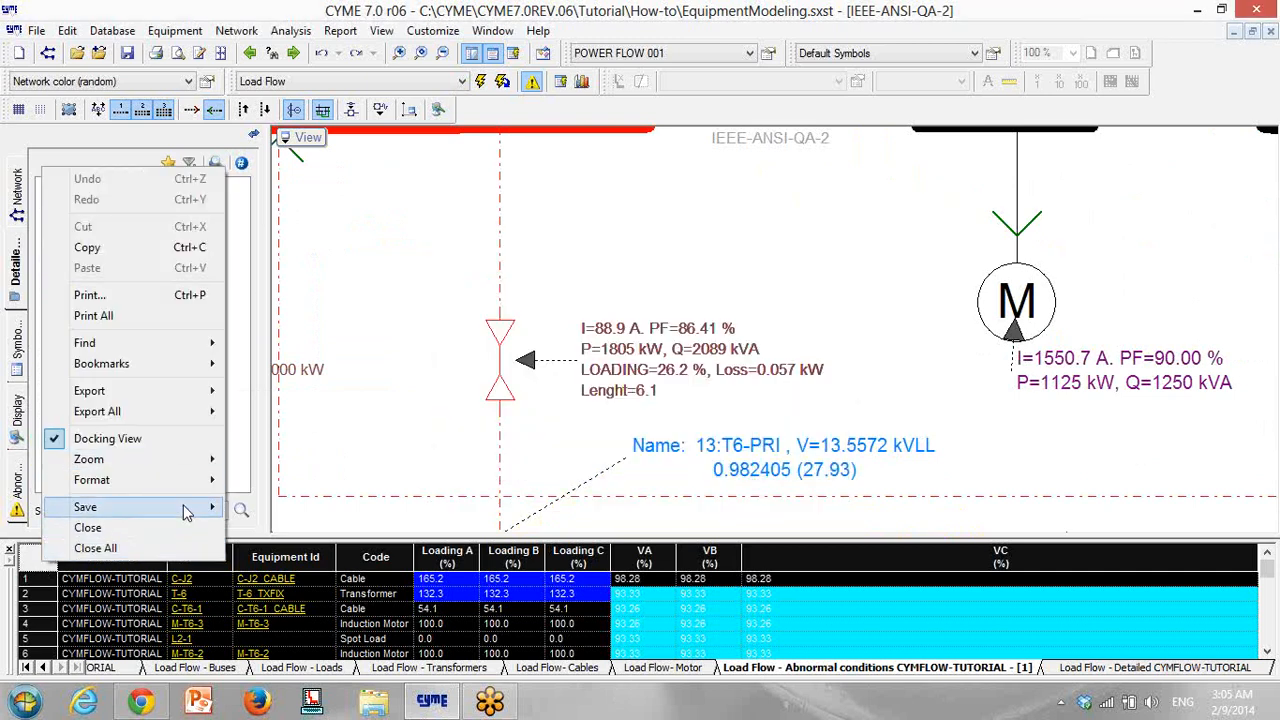
{"action": "mouse_move", "coordinate": [185, 508]}
{"action": "left_click", "coordinate": [268, 507]}
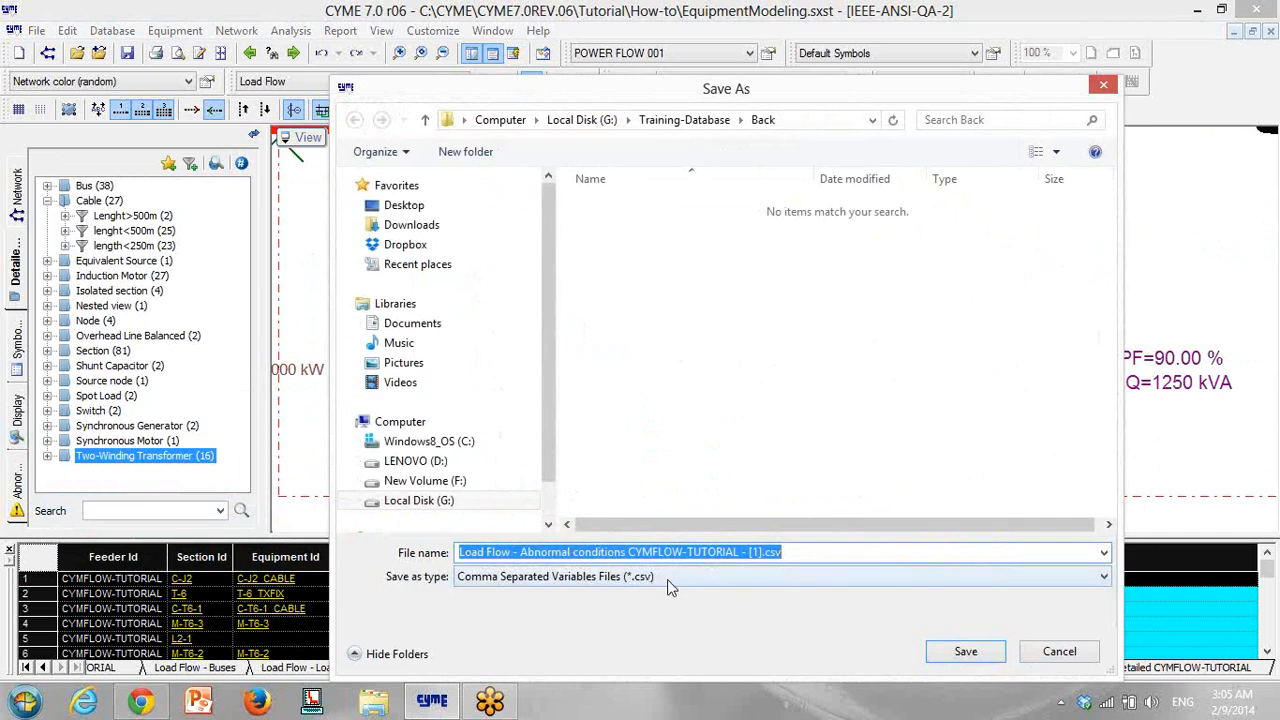
{"action": "left_click", "coordinate": [669, 578]}
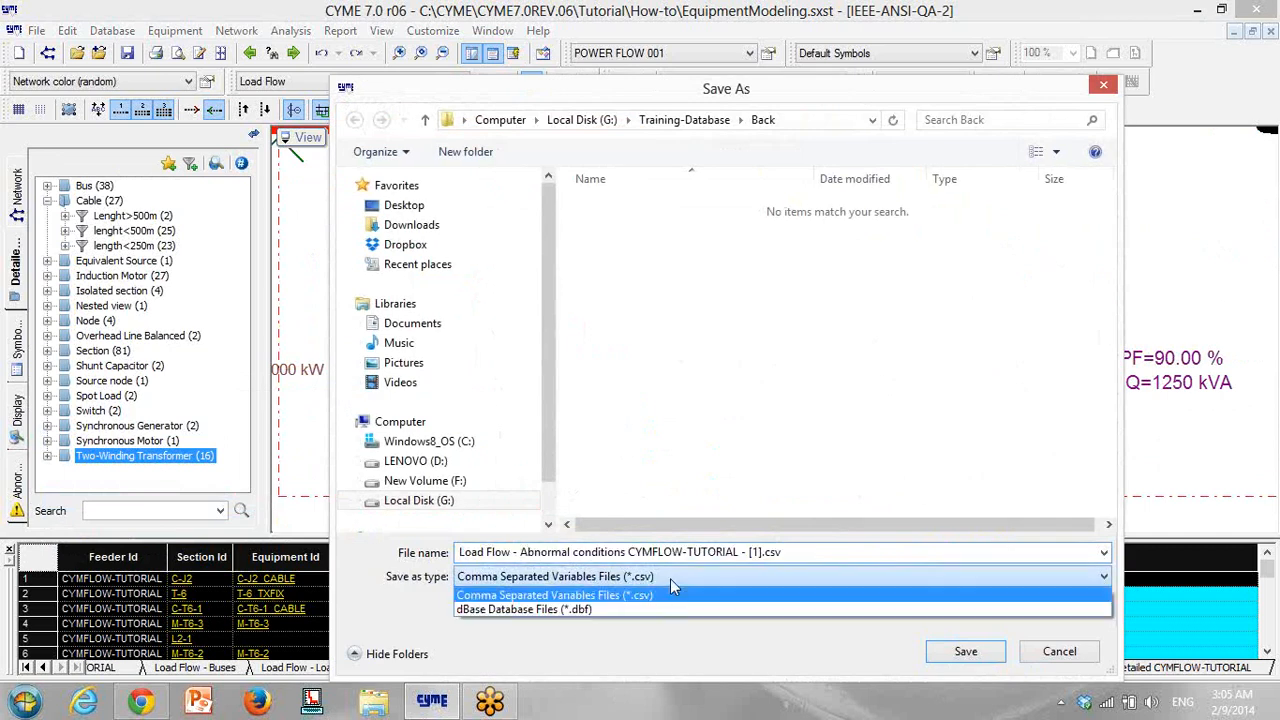
{"action": "left_click", "coordinate": [570, 615]}
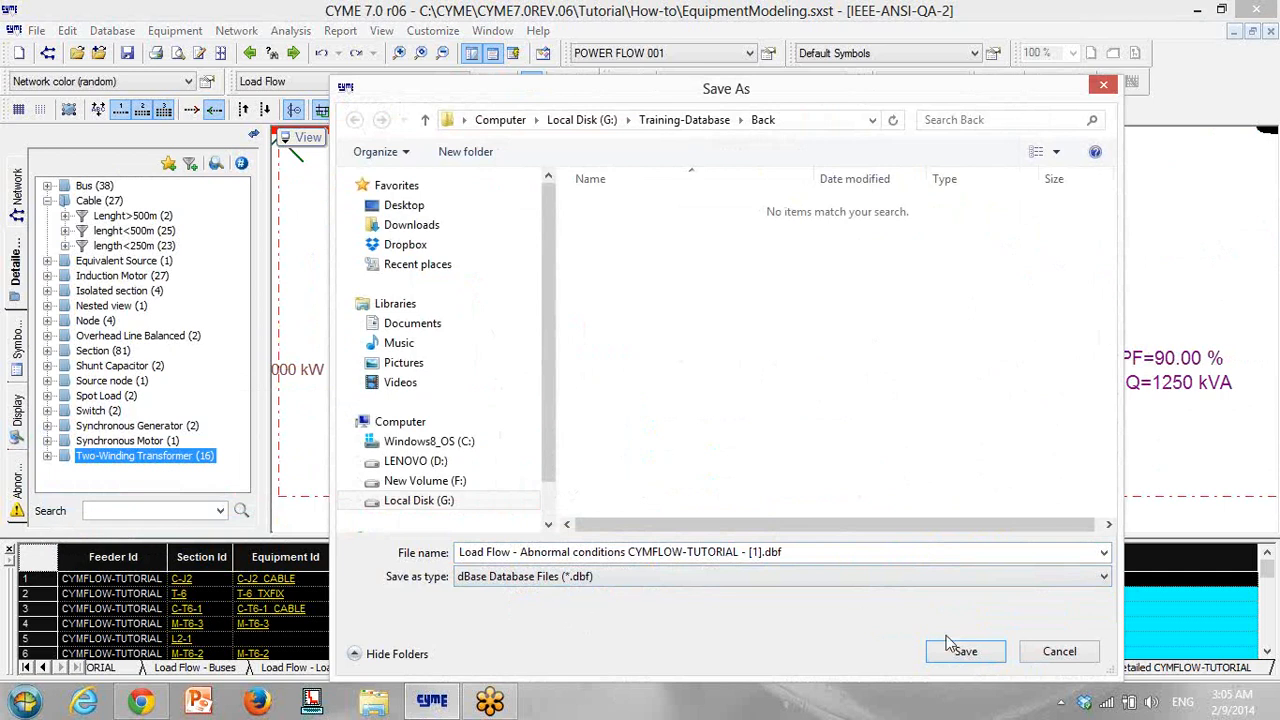
{"action": "left_click", "coordinate": [1070, 655]}
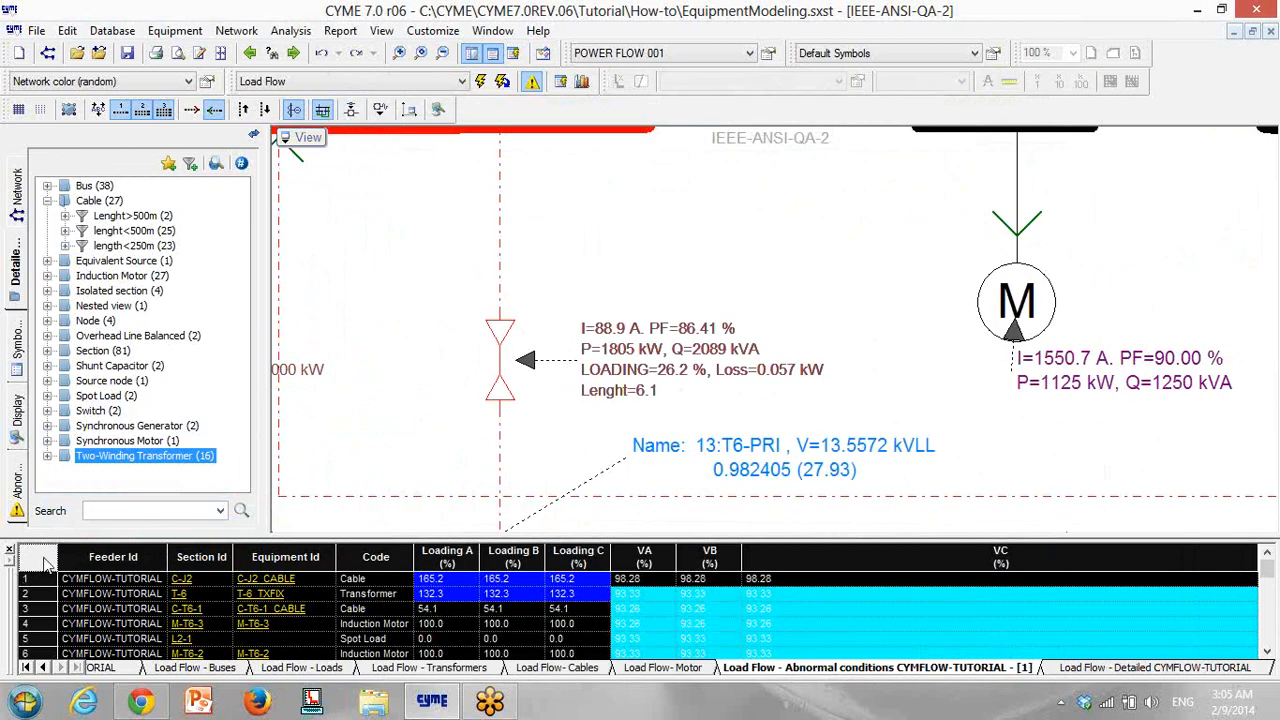
Close all reports and show the abnormal condition list, widened and sorted by equipment type
{"action": "right_click", "coordinate": [44, 565]}
{"action": "left_click", "coordinate": [68, 550]}
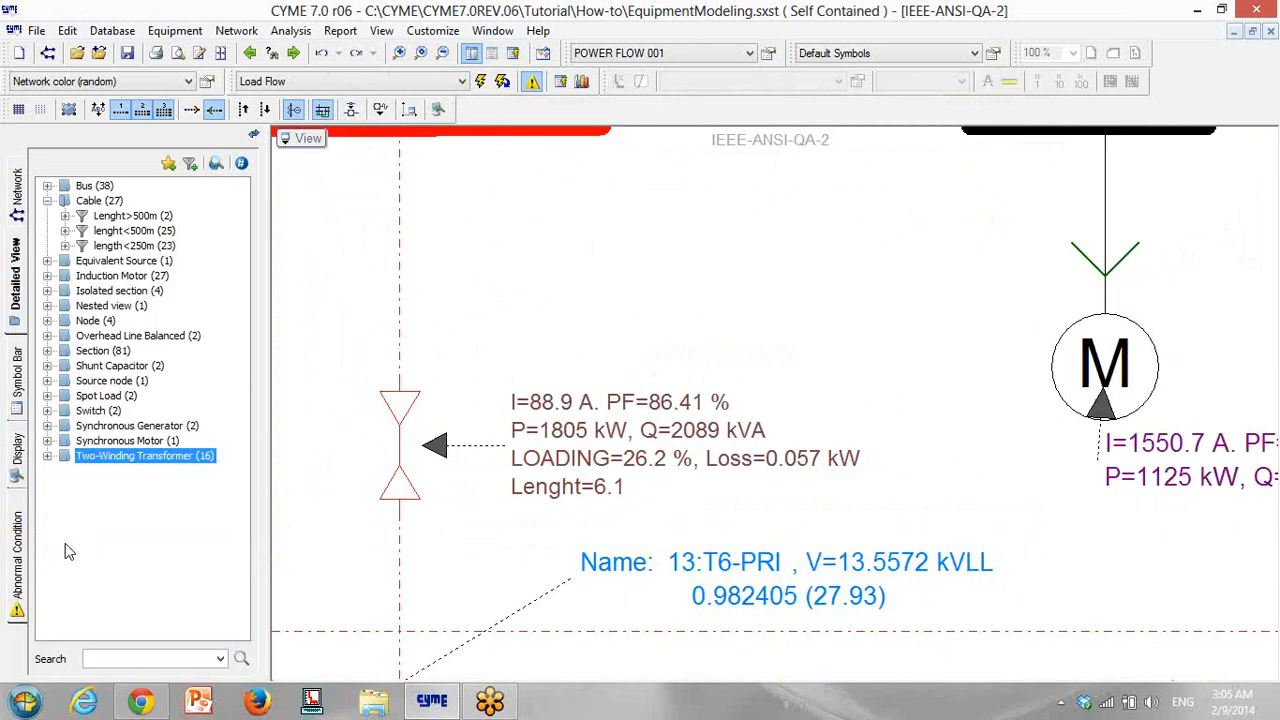
{"action": "left_click", "coordinate": [17, 560]}
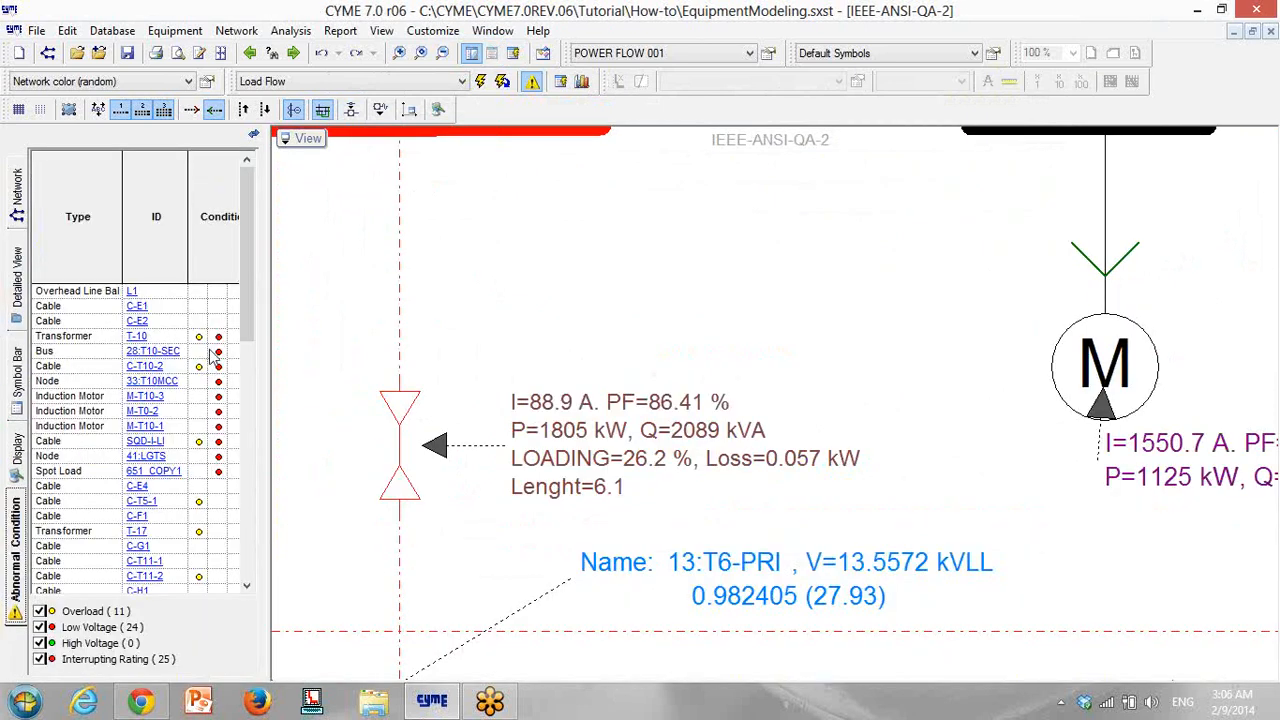
{"action": "left_click_drag", "start_coordinate": [269, 278], "coordinate": [364, 274]}
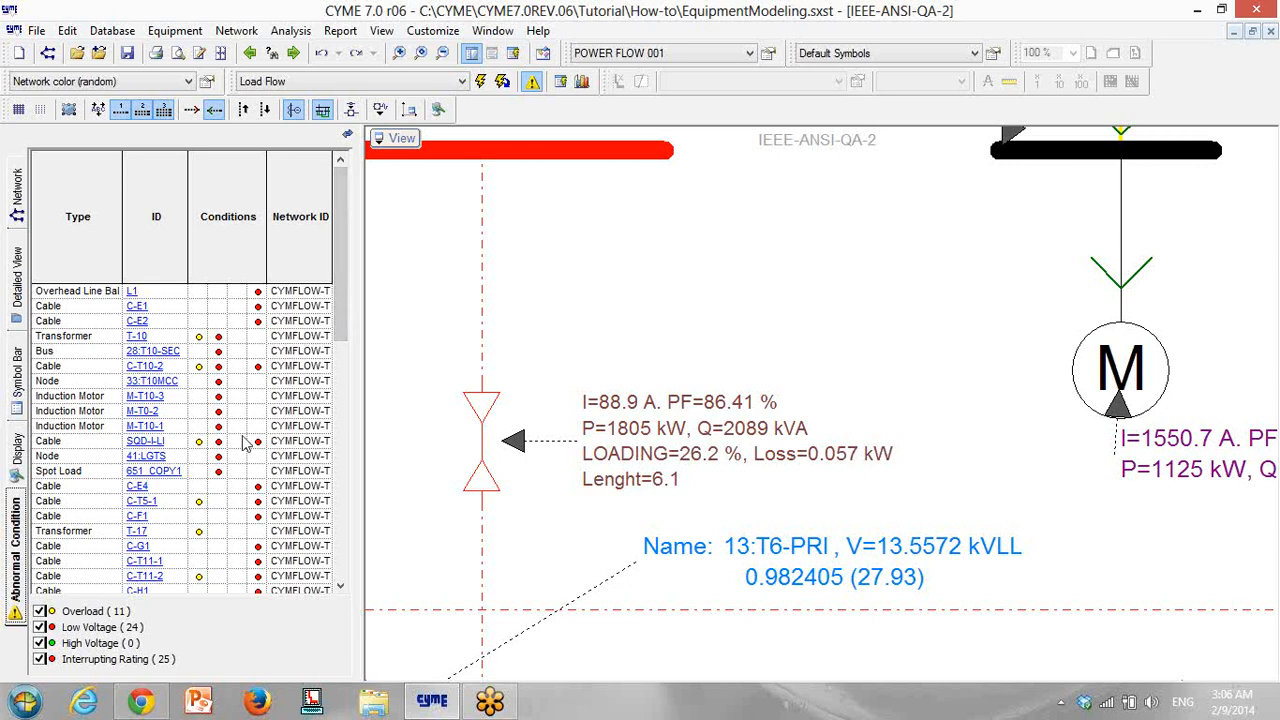
{"action": "left_click", "coordinate": [86, 246]}
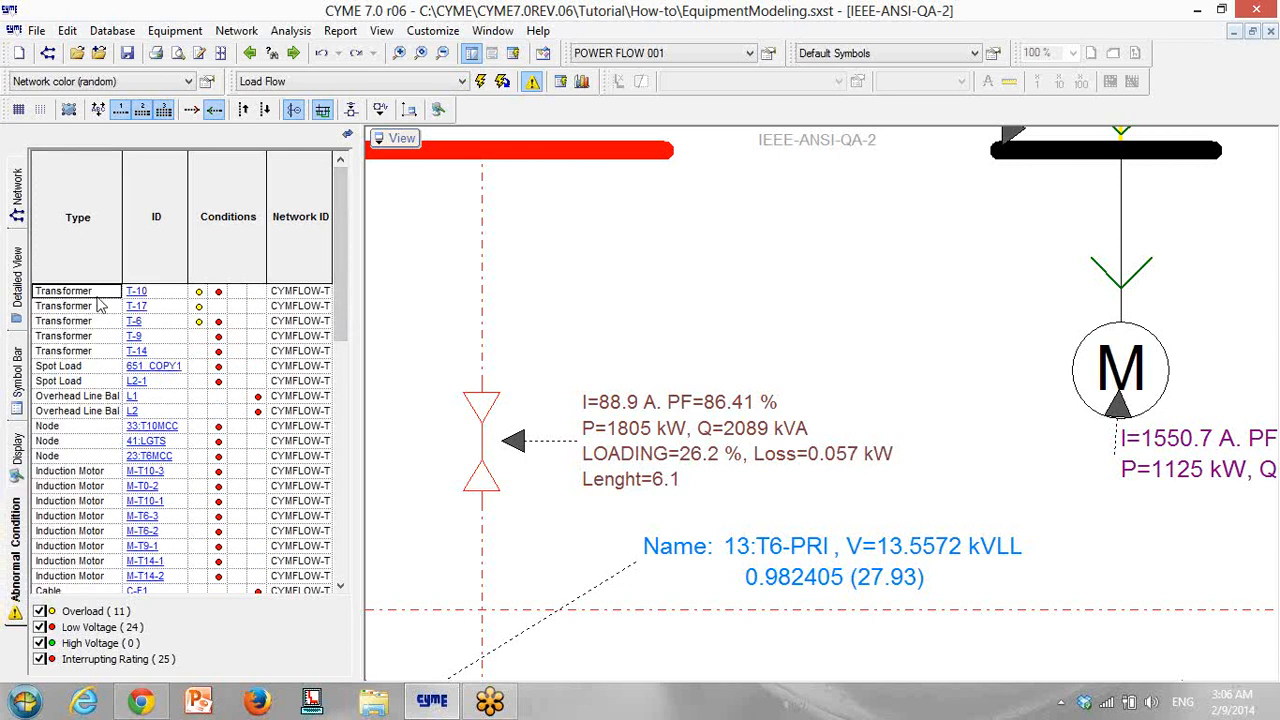
Examine the overload, low voltage, high voltage and interrupting rating markers for the transformers, loads, lines, motors and cables in the abnormal condition list
{"action": "left_click_drag", "start_coordinate": [80, 293], "coordinate": [84, 336]}
{"action": "left_click_drag", "start_coordinate": [195, 292], "coordinate": [200, 334]}
{"action": "left_click_drag", "start_coordinate": [218, 292], "coordinate": [220, 384]}
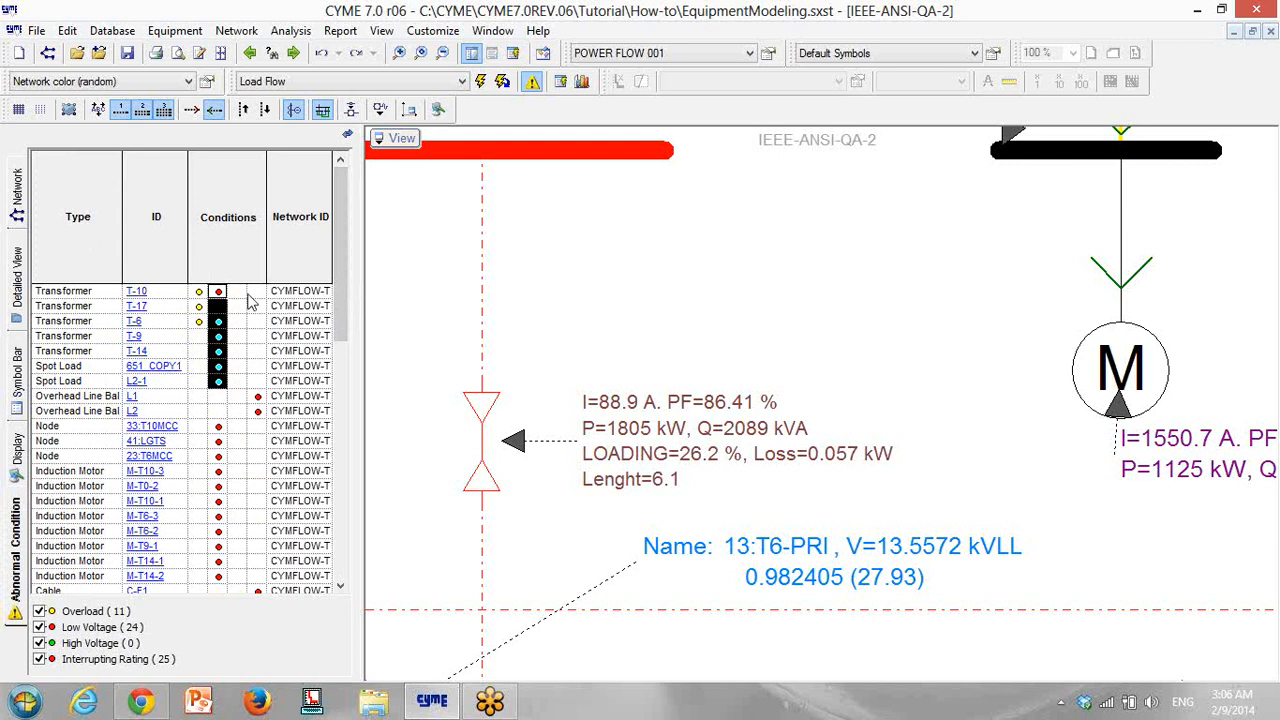
{"action": "left_click_drag", "start_coordinate": [240, 293], "coordinate": [240, 352]}
{"action": "left_click_drag", "start_coordinate": [256, 397], "coordinate": [260, 413]}
{"action": "left_click_drag", "start_coordinate": [340, 268], "coordinate": [327, 406]}
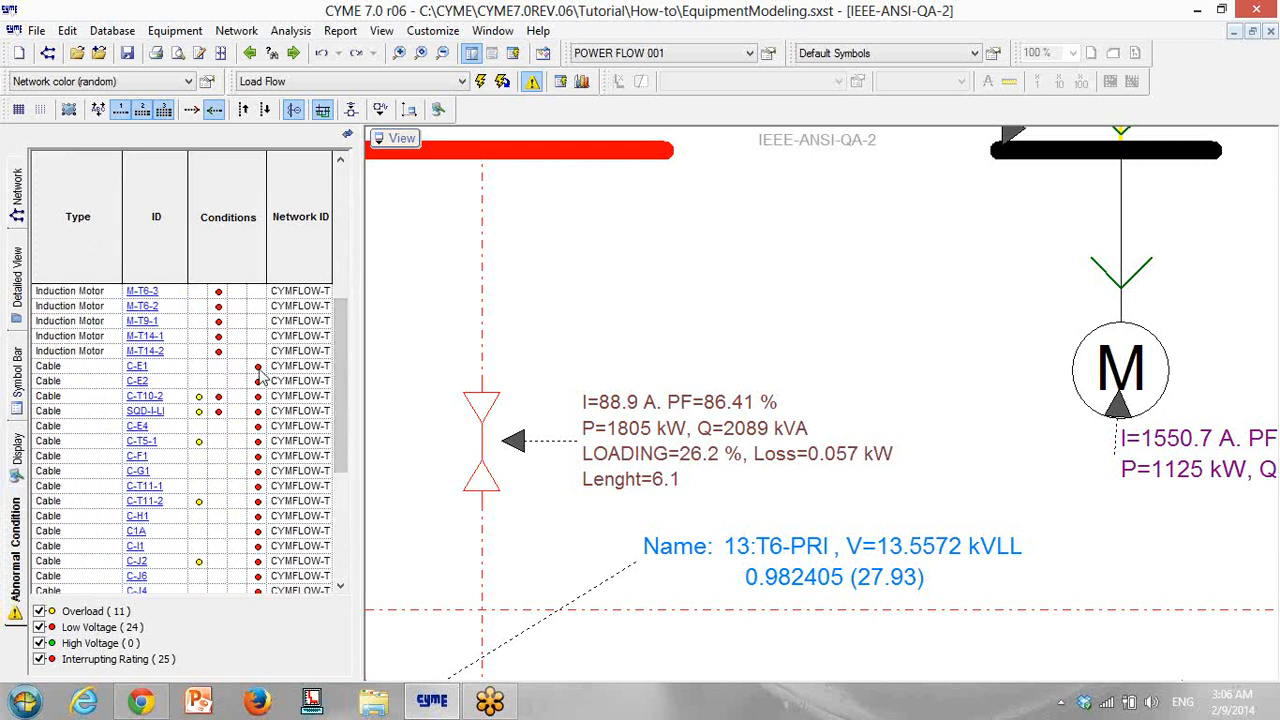
{"action": "left_click_drag", "start_coordinate": [258, 376], "coordinate": [265, 462]}
{"action": "left_click_drag", "start_coordinate": [257, 370], "coordinate": [258, 478]}
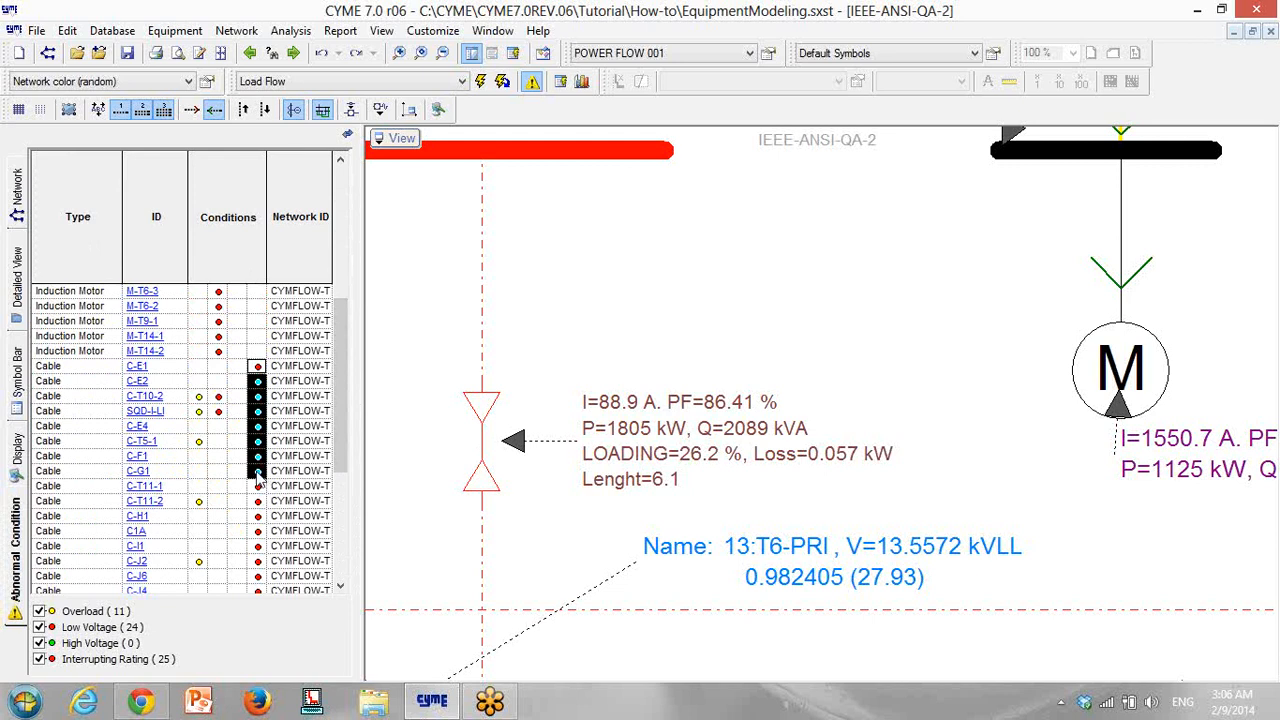
{"action": "left_click", "coordinate": [256, 369]}
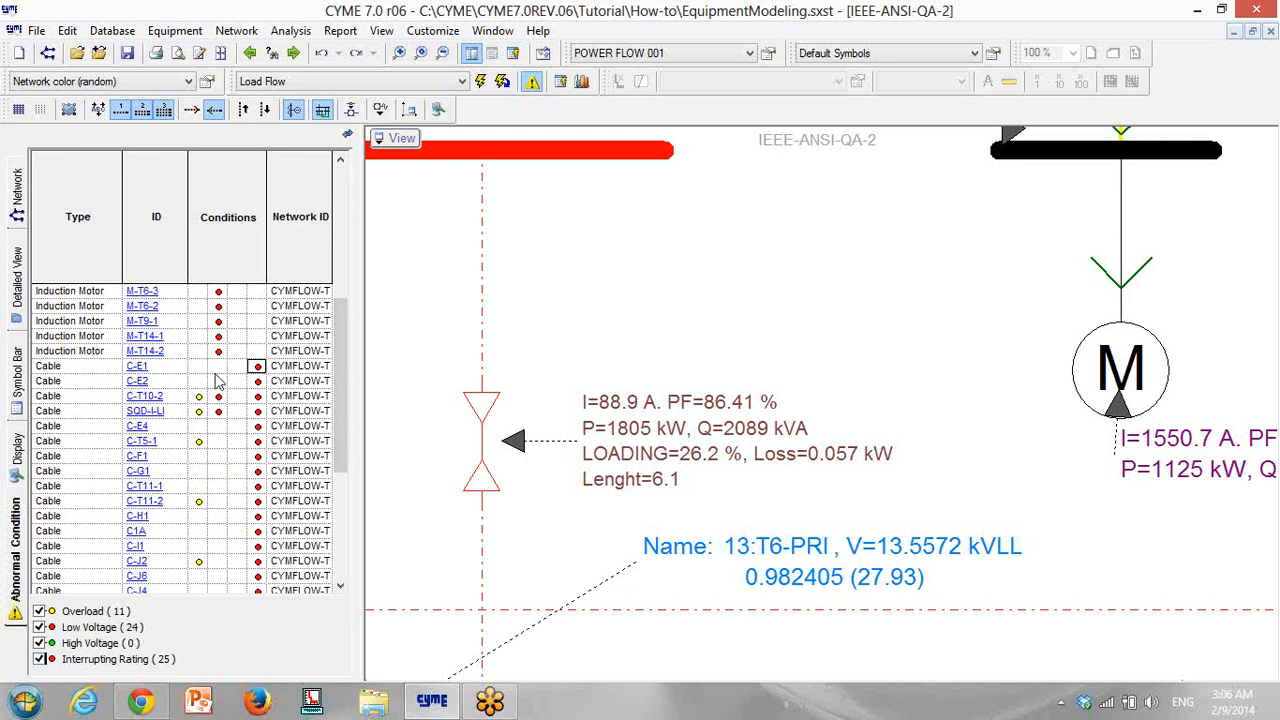
{"action": "left_click", "coordinate": [205, 473]}
{"action": "left_click_drag", "start_coordinate": [340, 340], "coordinate": [336, 268]}
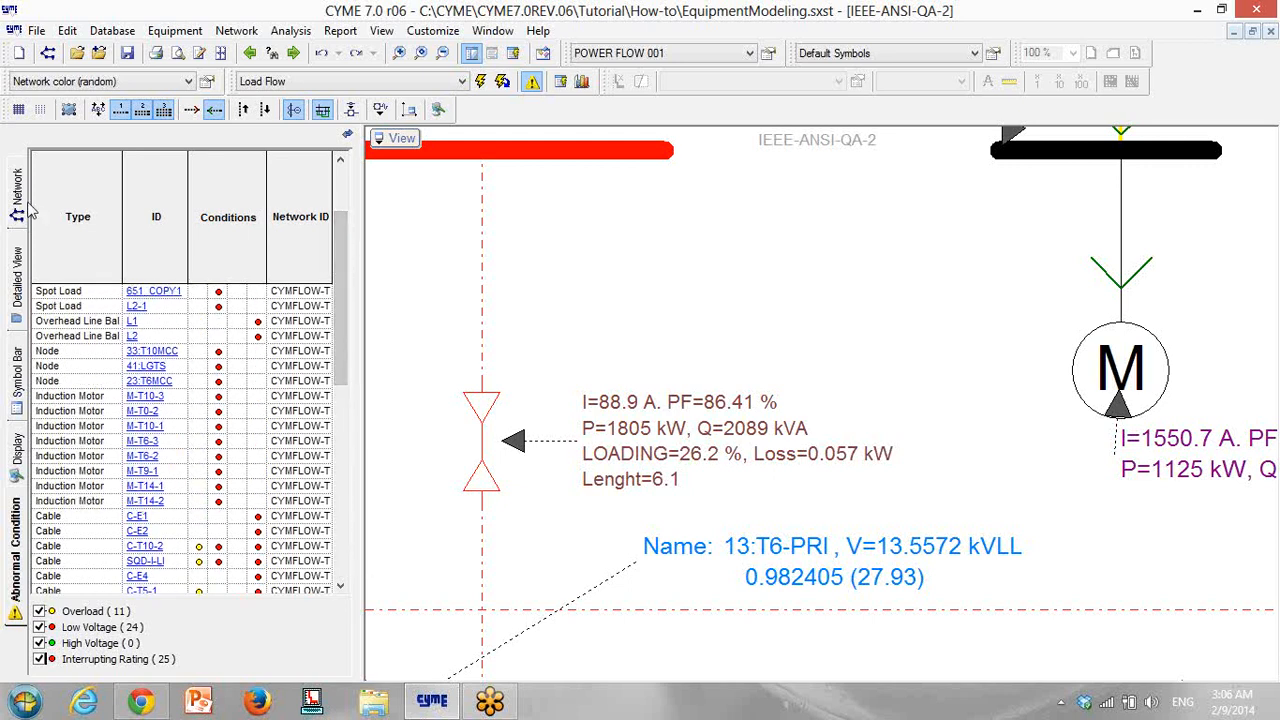
Hide the explorer pane to enlarge the one-line diagram and turn off its abnormal condition highlighting
{"action": "left_click", "coordinate": [27, 212]}
{"action": "scroll", "coordinate": [488, 390], "scroll_direction": "down", "scroll_amount": 5}
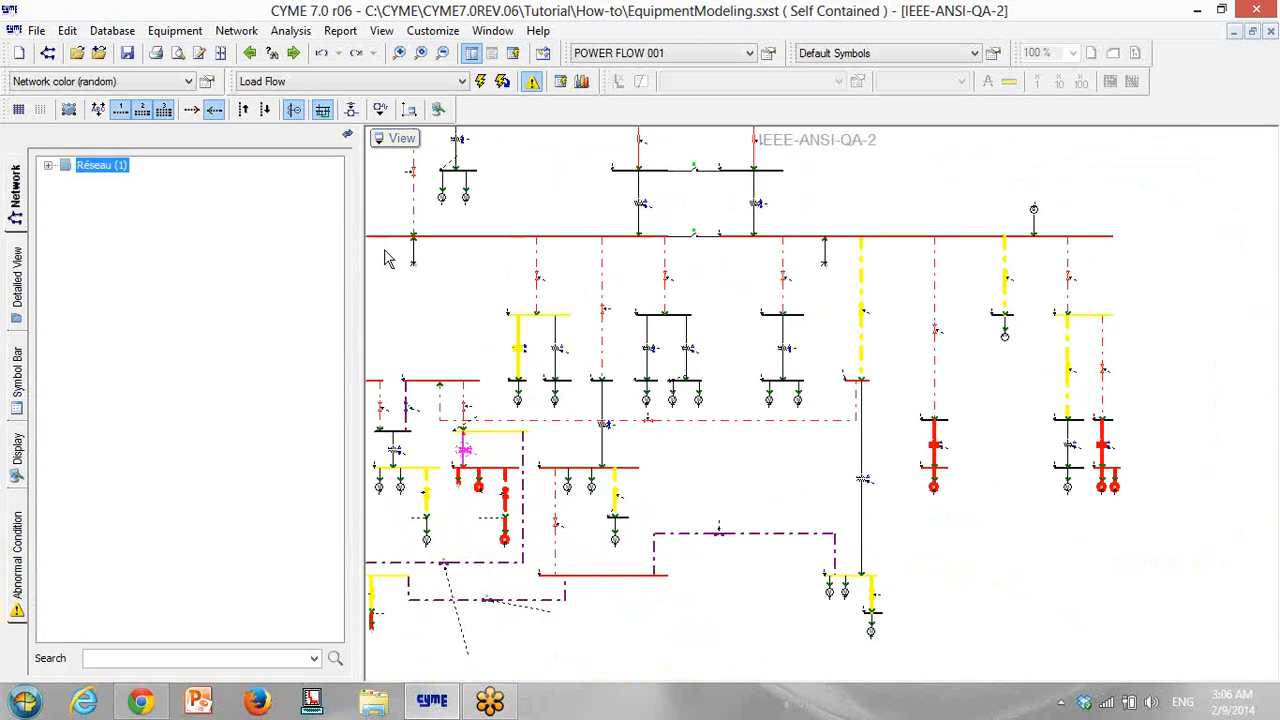
{"action": "left_click", "coordinate": [471, 53]}
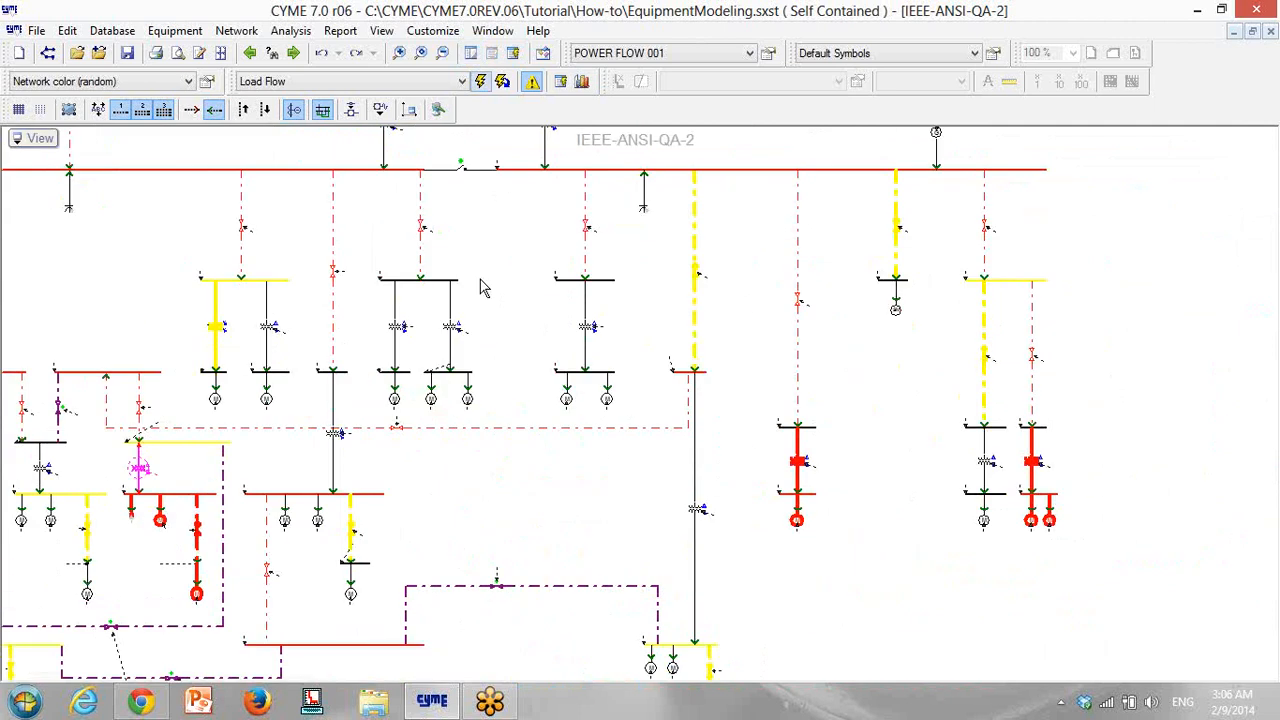
{"action": "scroll", "coordinate": [573, 370], "scroll_direction": "down", "scroll_amount": 2}
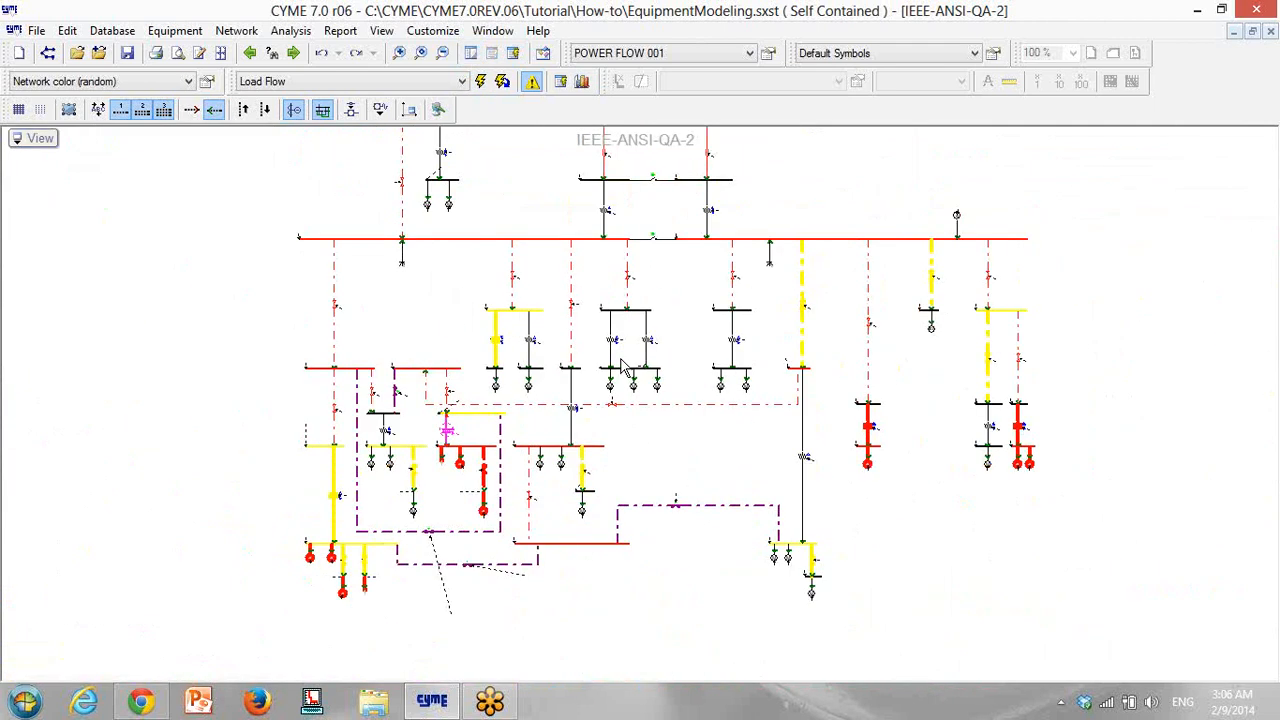
{"action": "left_click", "coordinate": [531, 81]}
Choose the Short-Circuit IEC analysis and set its duty type to All Duty Types
{"action": "left_click", "coordinate": [447, 83]}
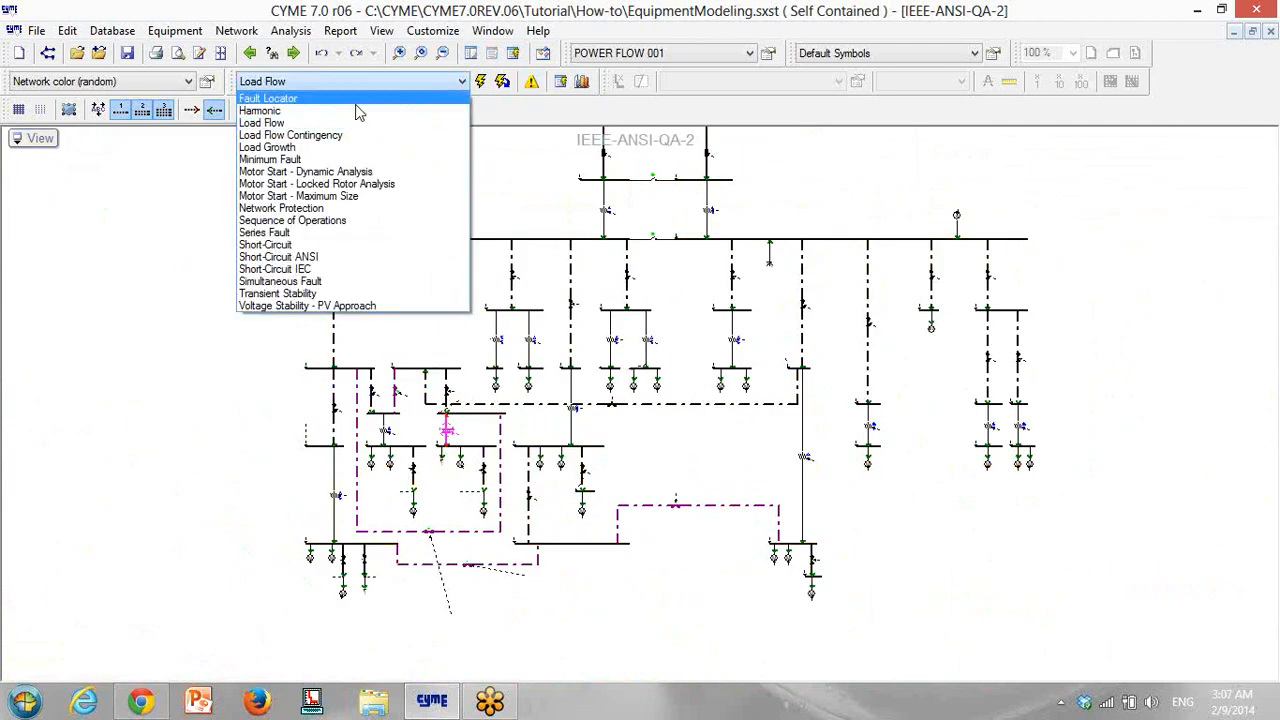
{"action": "left_click", "coordinate": [338, 277]}
{"action": "left_click", "coordinate": [480, 81]}
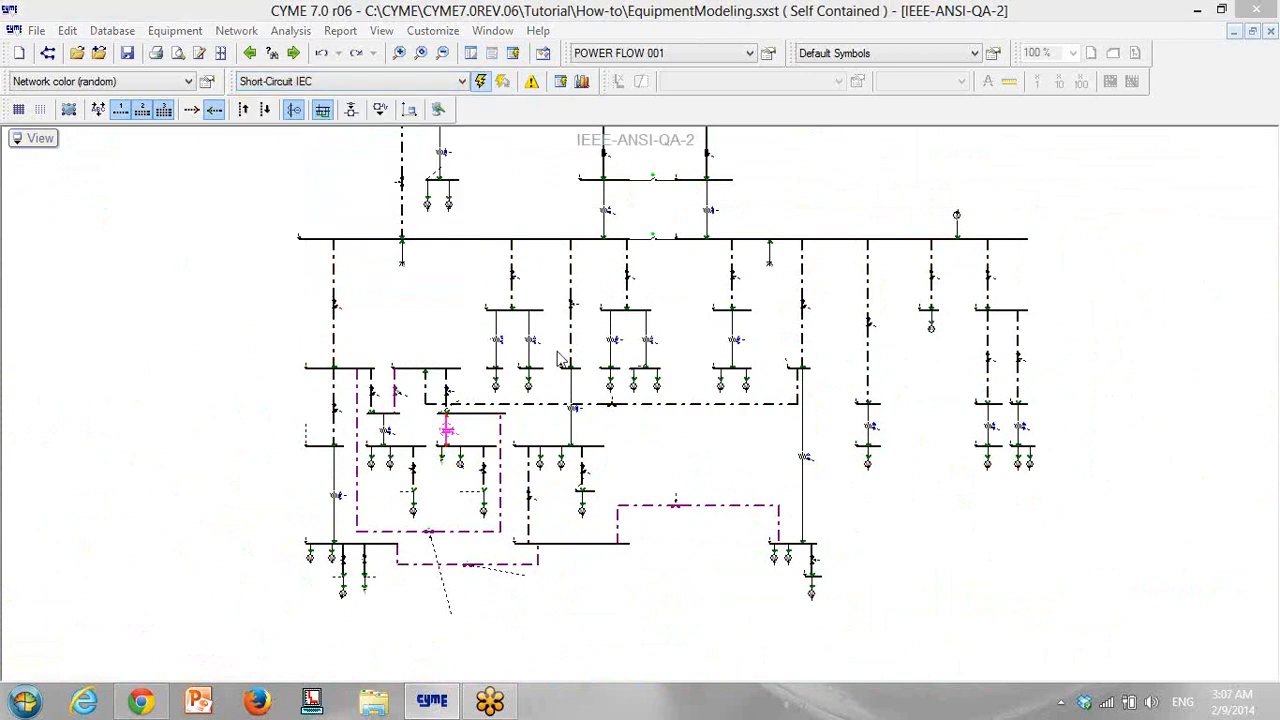
{"action": "left_click", "coordinate": [440, 136]}
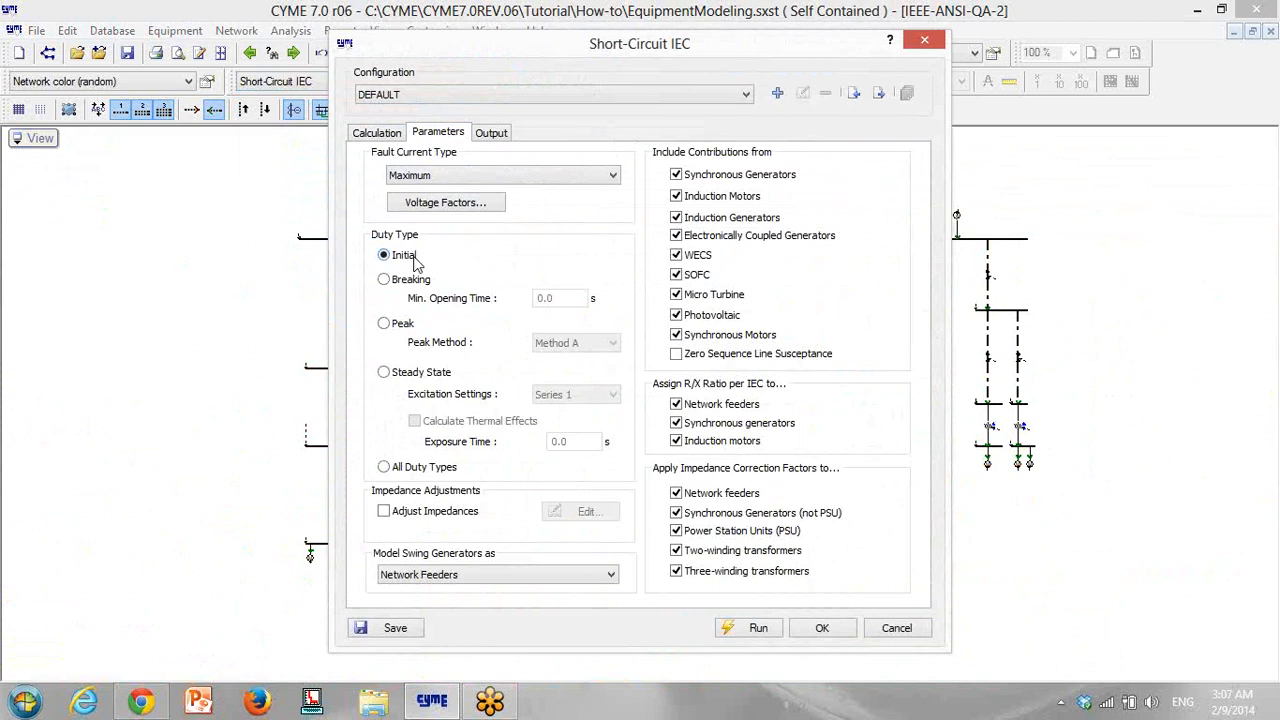
{"action": "left_click", "coordinate": [385, 468]}
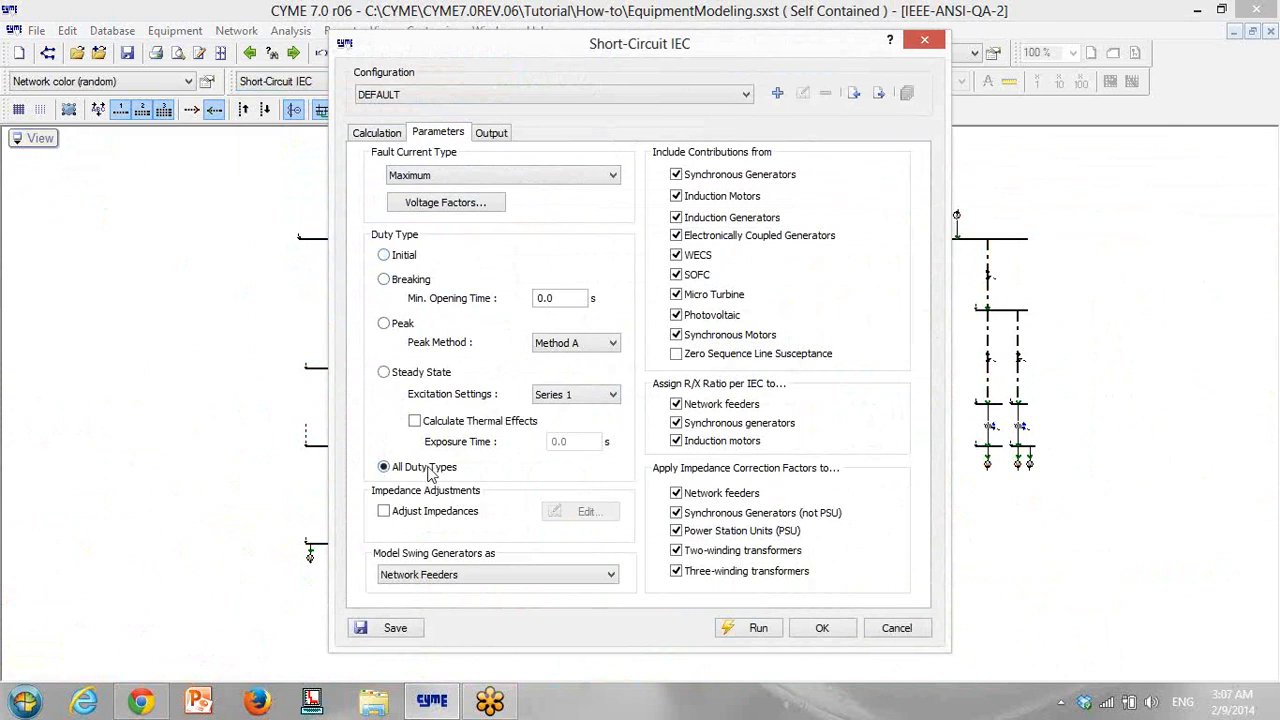
Enable one-line diagram result tags for the short-circuit run, using Short-Circuit - Summary on all Buses
{"action": "left_click", "coordinate": [490, 134]}
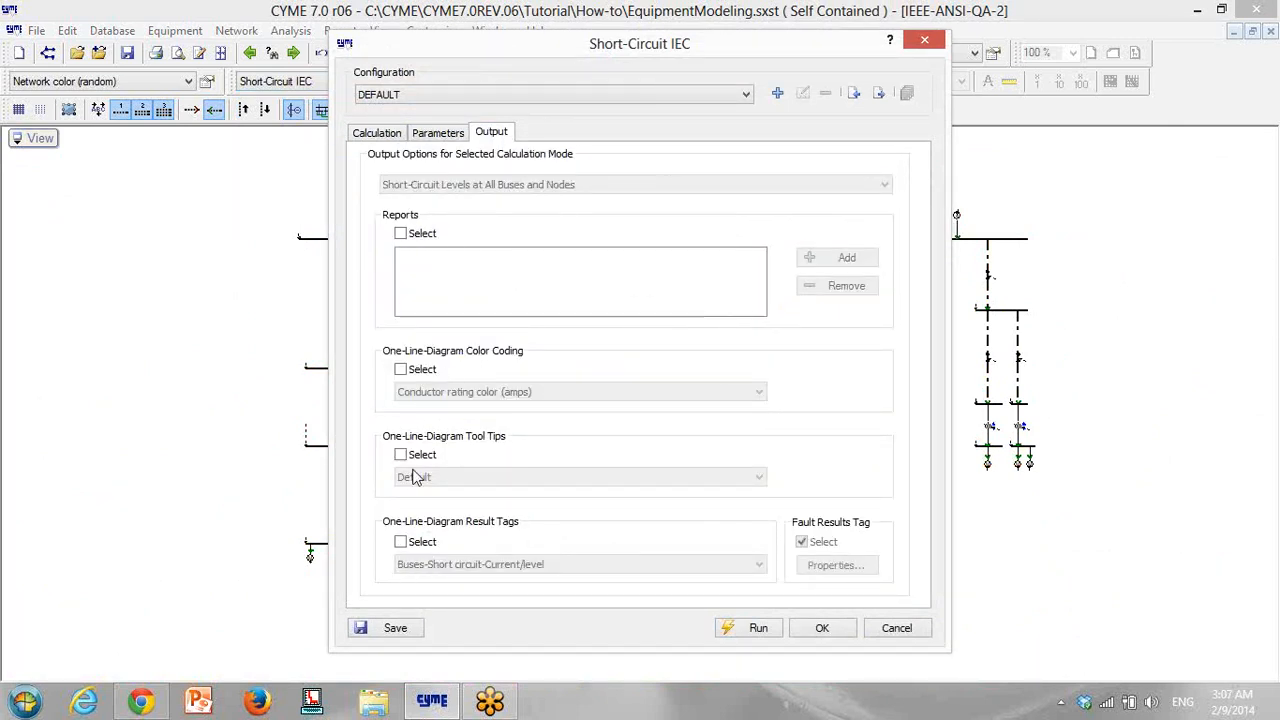
{"action": "left_click", "coordinate": [400, 541]}
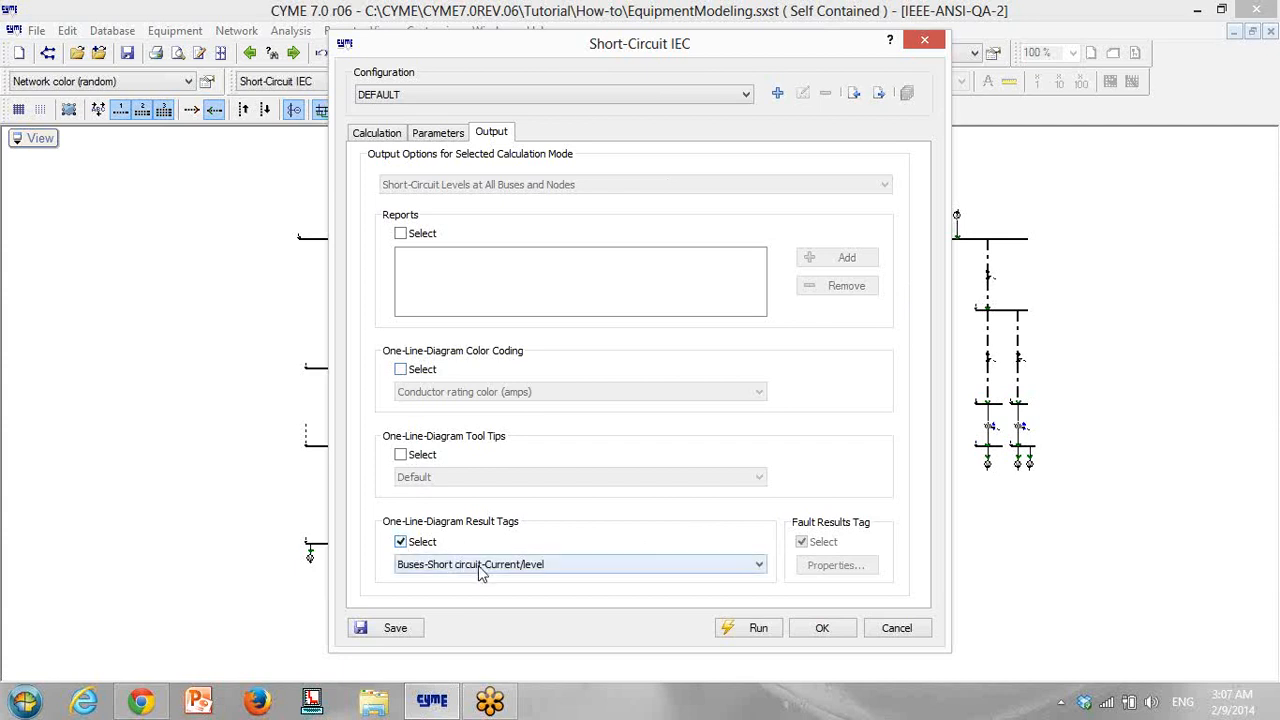
{"action": "left_click", "coordinate": [495, 566]}
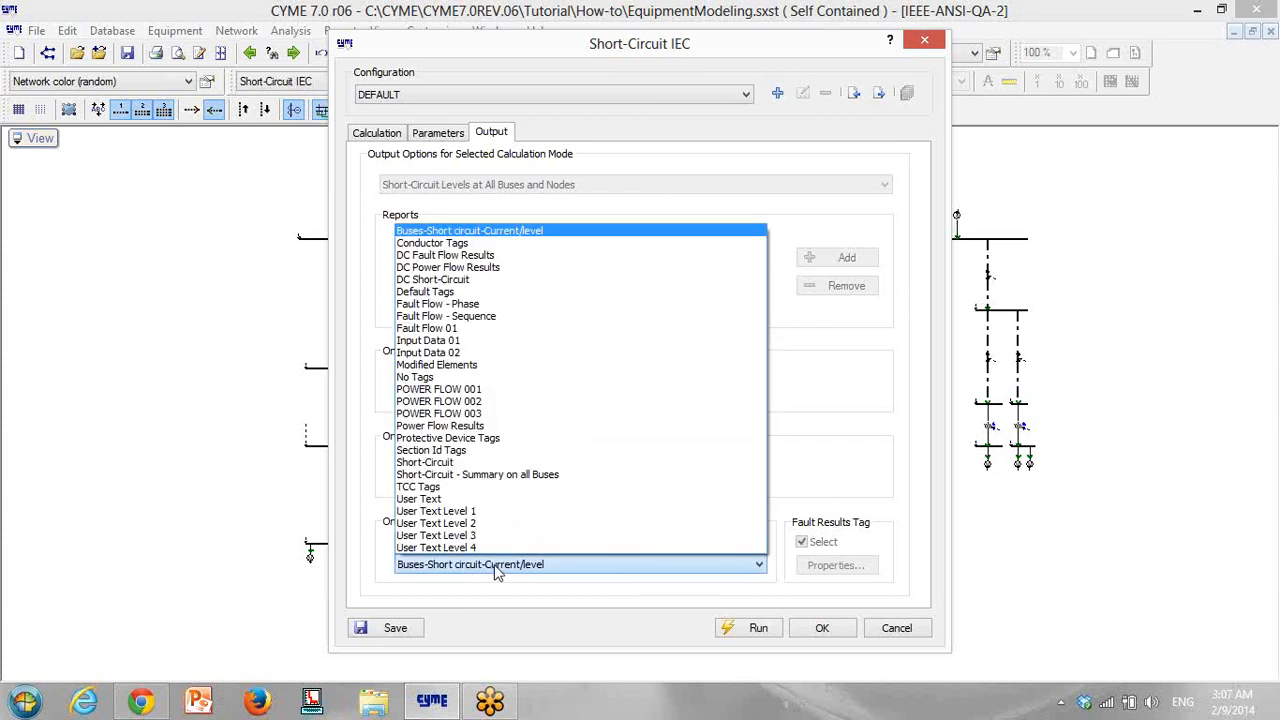
{"action": "left_click", "coordinate": [448, 474]}
Enable the IEC Short-Circuit - Detailed and IEC Short-Circuit - Summary reports and save the analysis configuration
{"action": "left_click", "coordinate": [401, 234]}
{"action": "left_click", "coordinate": [843, 260]}
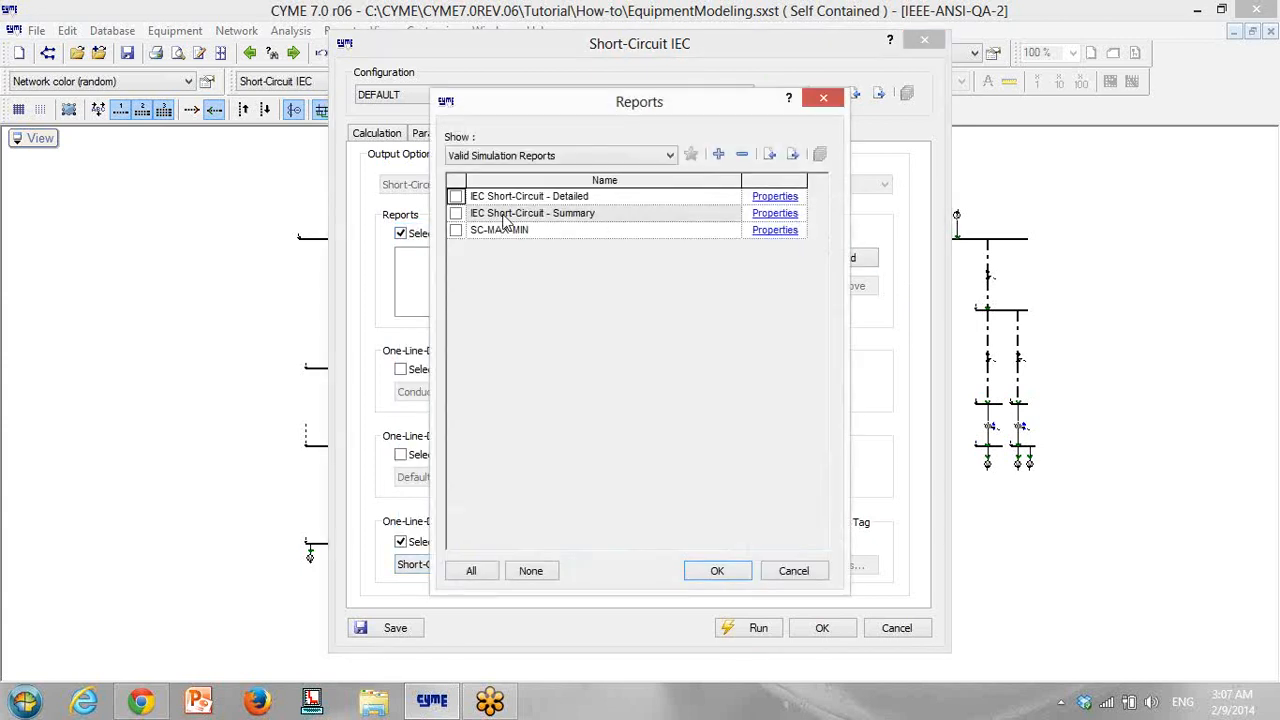
{"action": "left_click", "coordinate": [457, 214]}
{"action": "left_click", "coordinate": [724, 571]}
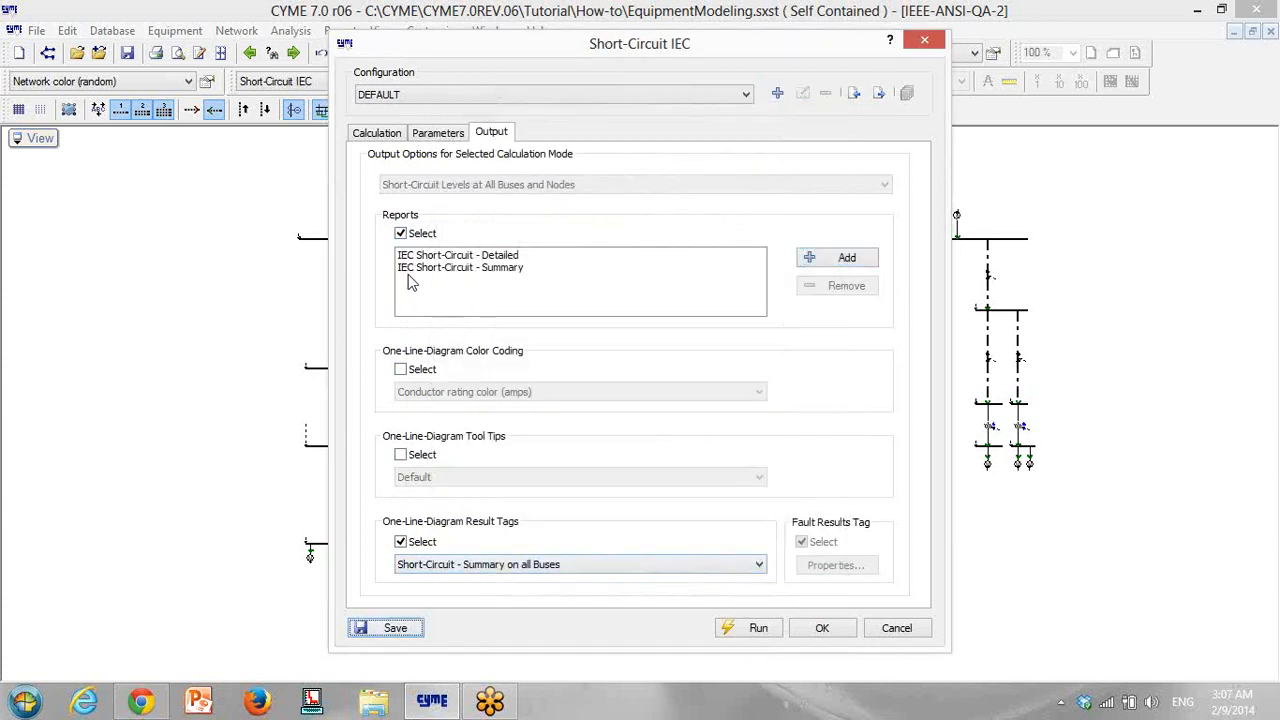
Run the IEC short-circuit analysis and sort its detailed report by Node Id
{"action": "left_click", "coordinate": [378, 132]}
{"action": "left_click", "coordinate": [758, 628]}
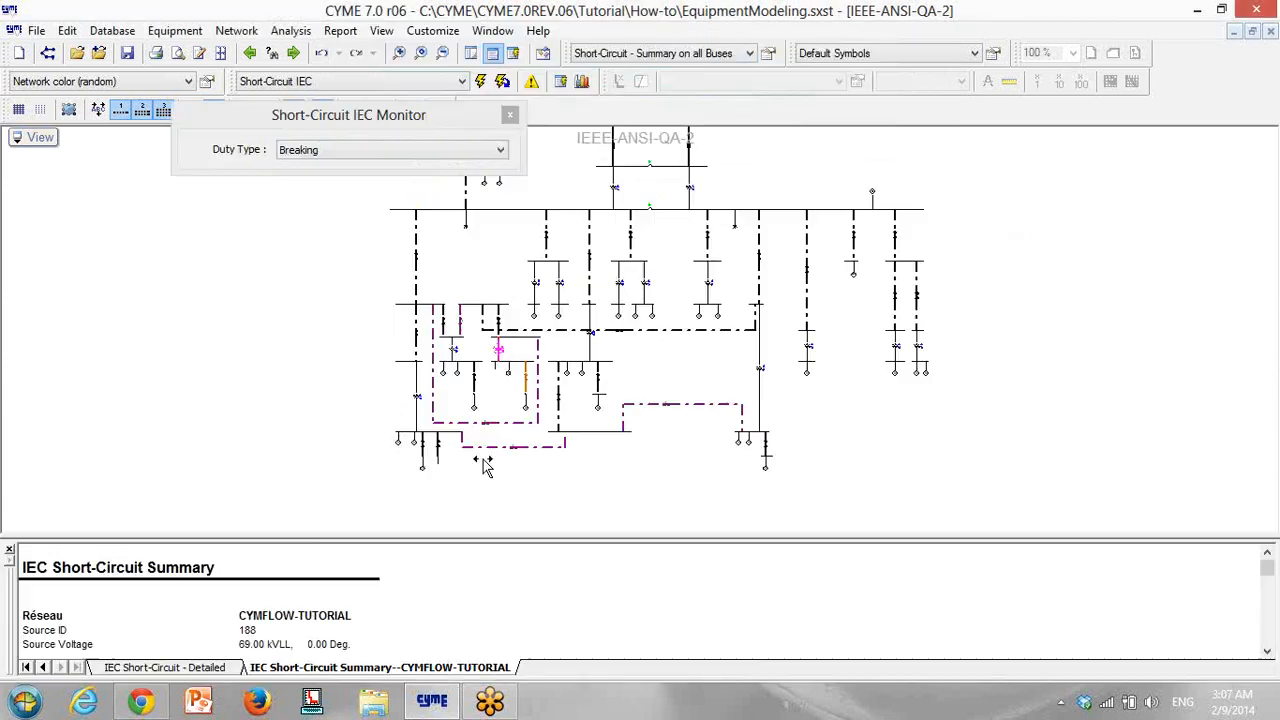
{"action": "left_click", "coordinate": [197, 667]}
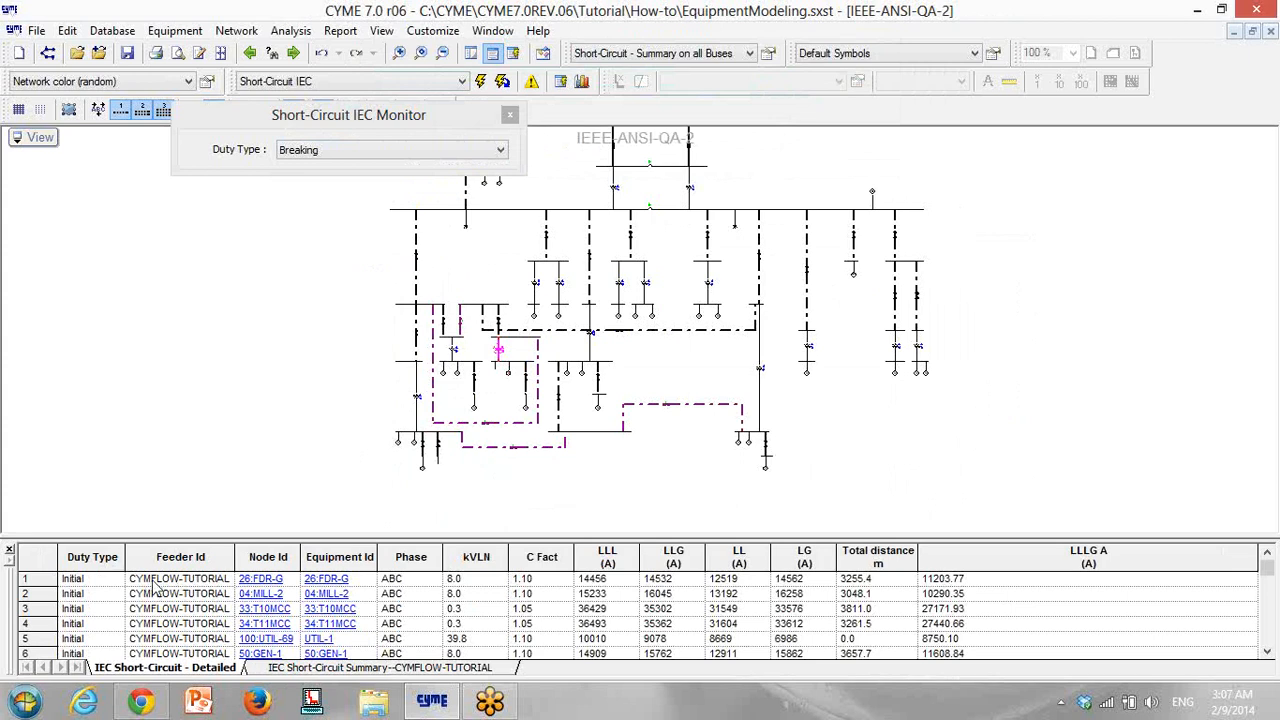
{"action": "left_click", "coordinate": [240, 563]}
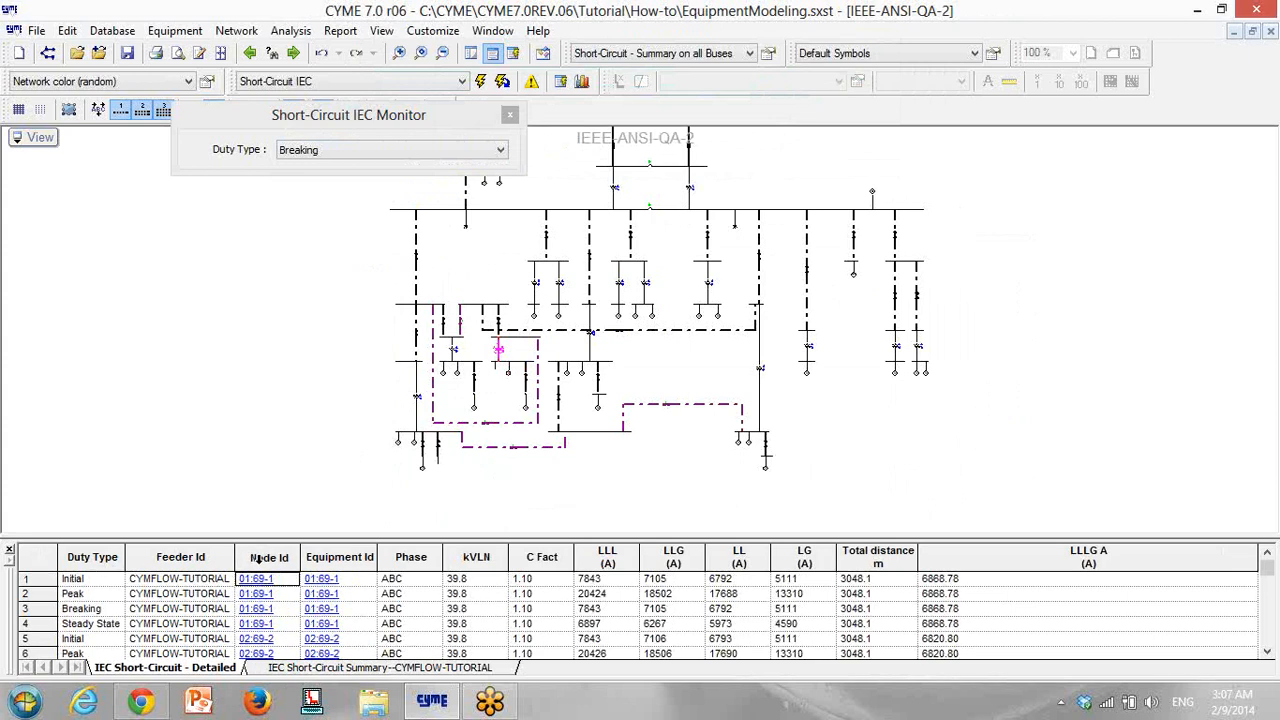
Undock the IEC Short-Circuit - Detailed report so it fills its own window
{"action": "left_click", "coordinate": [34, 578]}
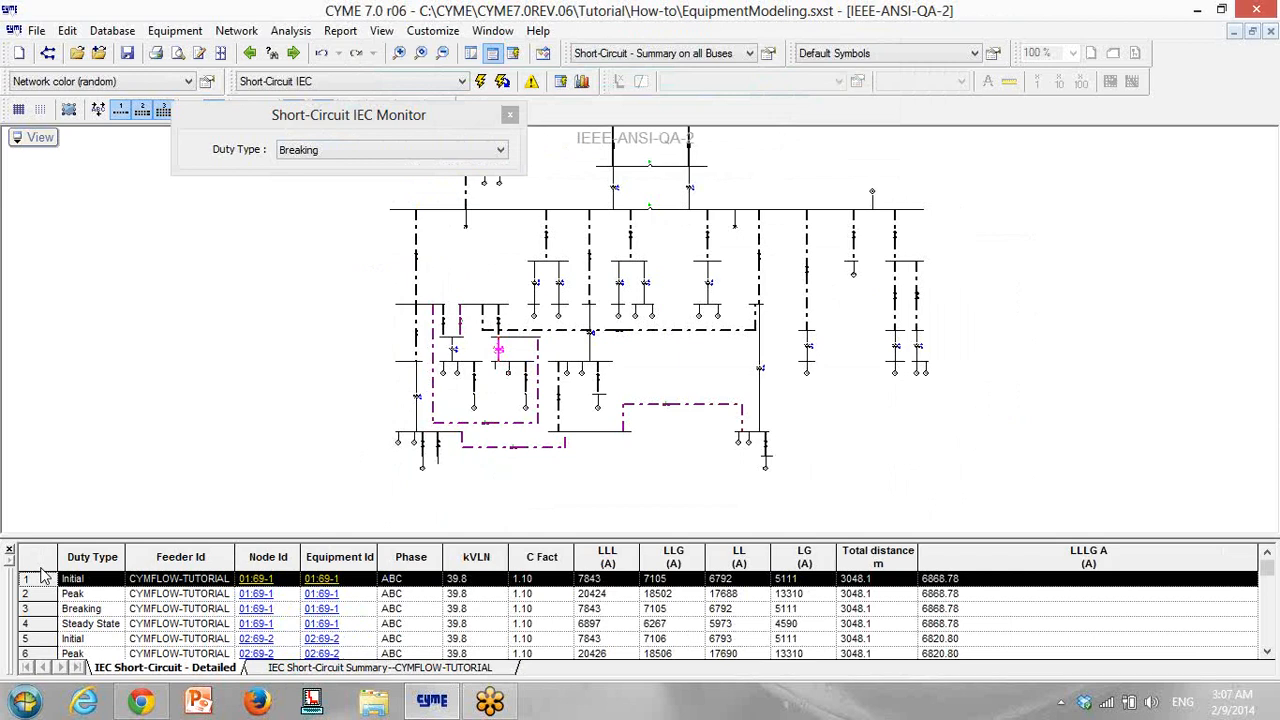
{"action": "right_click", "coordinate": [42, 576]}
{"action": "left_click", "coordinate": [126, 441]}
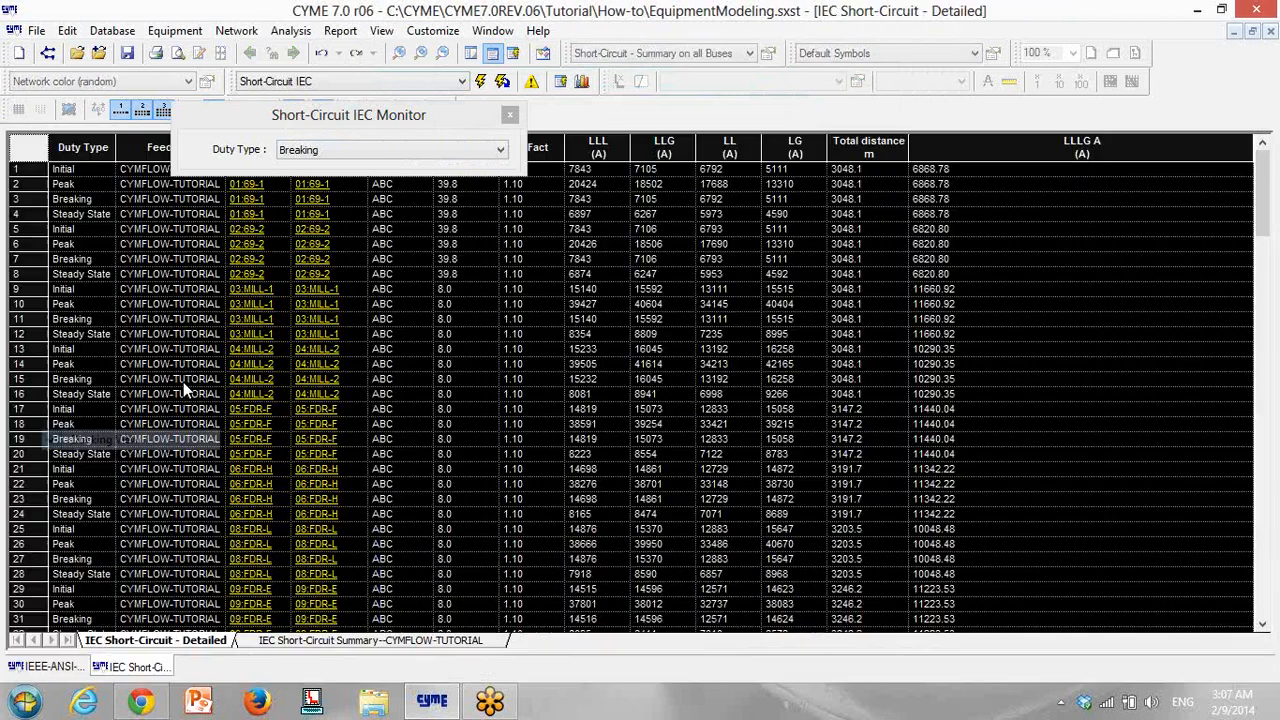
Move the duty type monitor clear of the detailed report and highlight the four duty-type rows of node 01:69-1
{"action": "left_click_drag", "start_coordinate": [365, 120], "coordinate": [230, 35]}
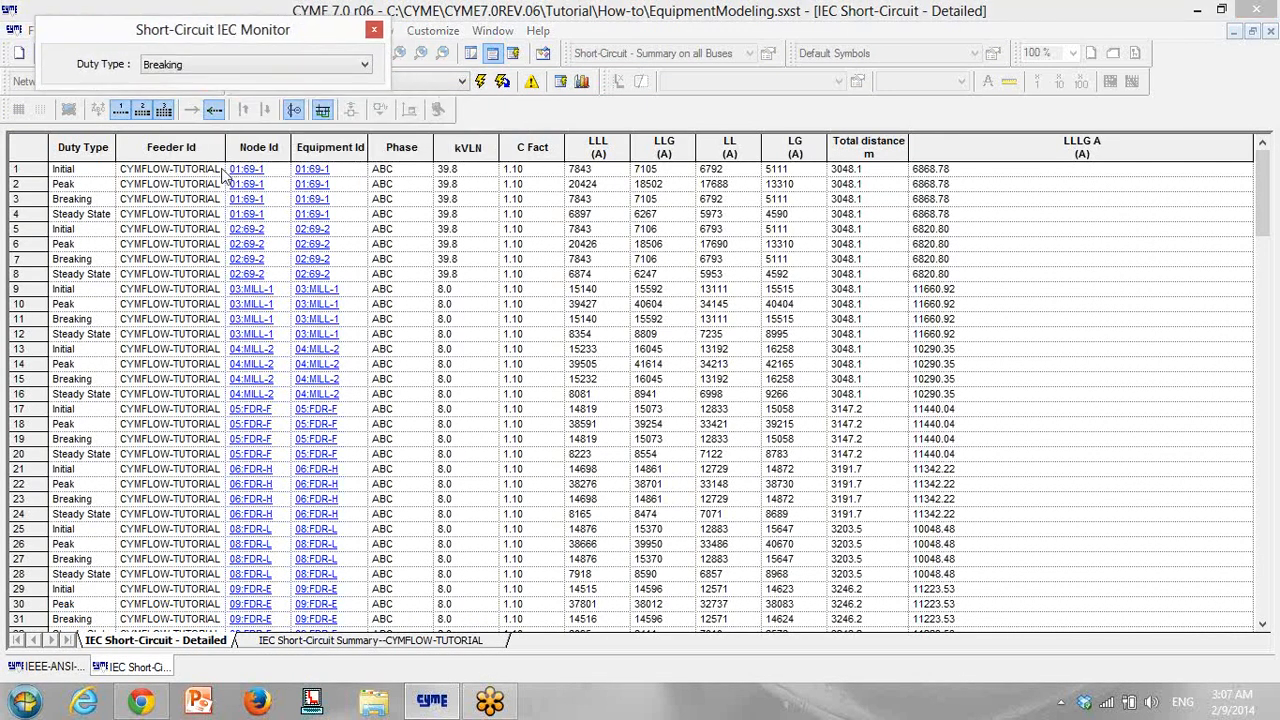
{"action": "left_click_drag", "start_coordinate": [18, 169], "coordinate": [15, 213]}
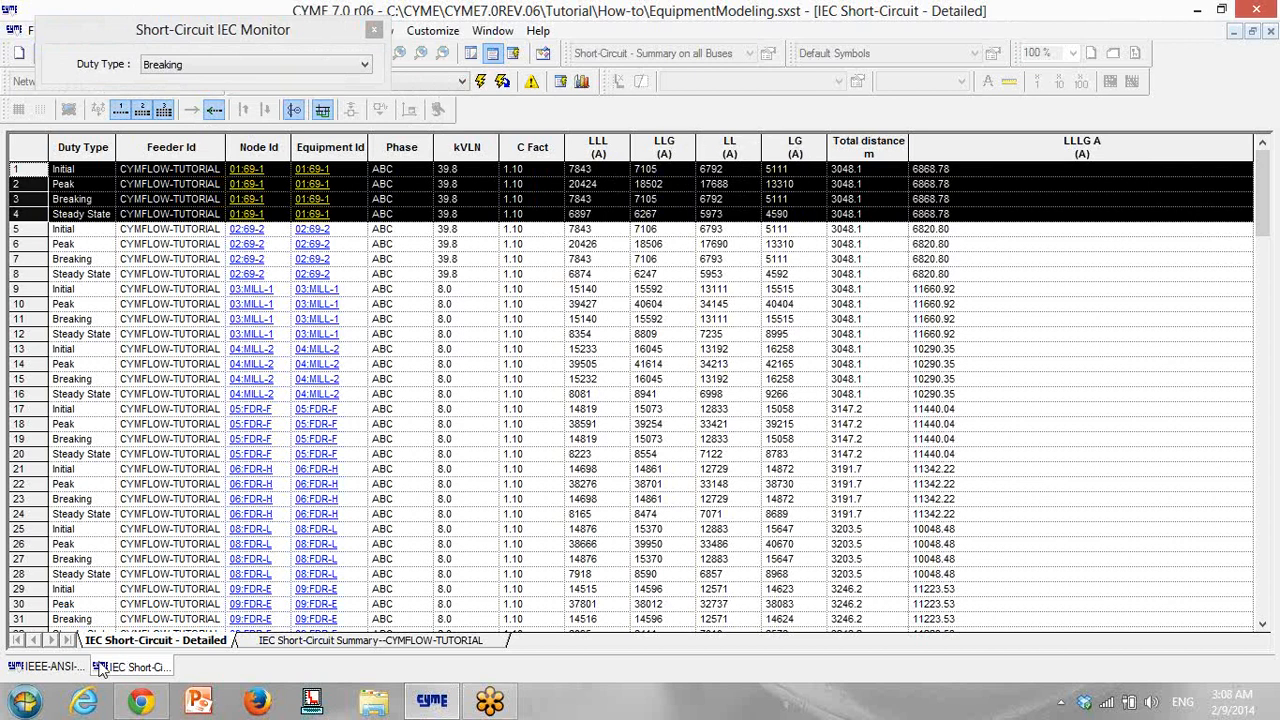
Return to the IEEE-ANSI-QA-2 one-line diagram and inspect the short-circuit tag of bus 03:MILL-1
{"action": "left_click", "coordinate": [58, 666]}
{"action": "left_click_drag", "start_coordinate": [362, 283], "coordinate": [419, 363]}
{"action": "scroll", "coordinate": [423, 320], "scroll_direction": "up", "scroll_amount": 4}
{"action": "left_click", "coordinate": [423, 318]}
{"action": "left_click_drag", "start_coordinate": [306, 37], "coordinate": [257, 149]}
{"action": "scroll", "coordinate": [457, 371], "scroll_direction": "up", "scroll_amount": 6}
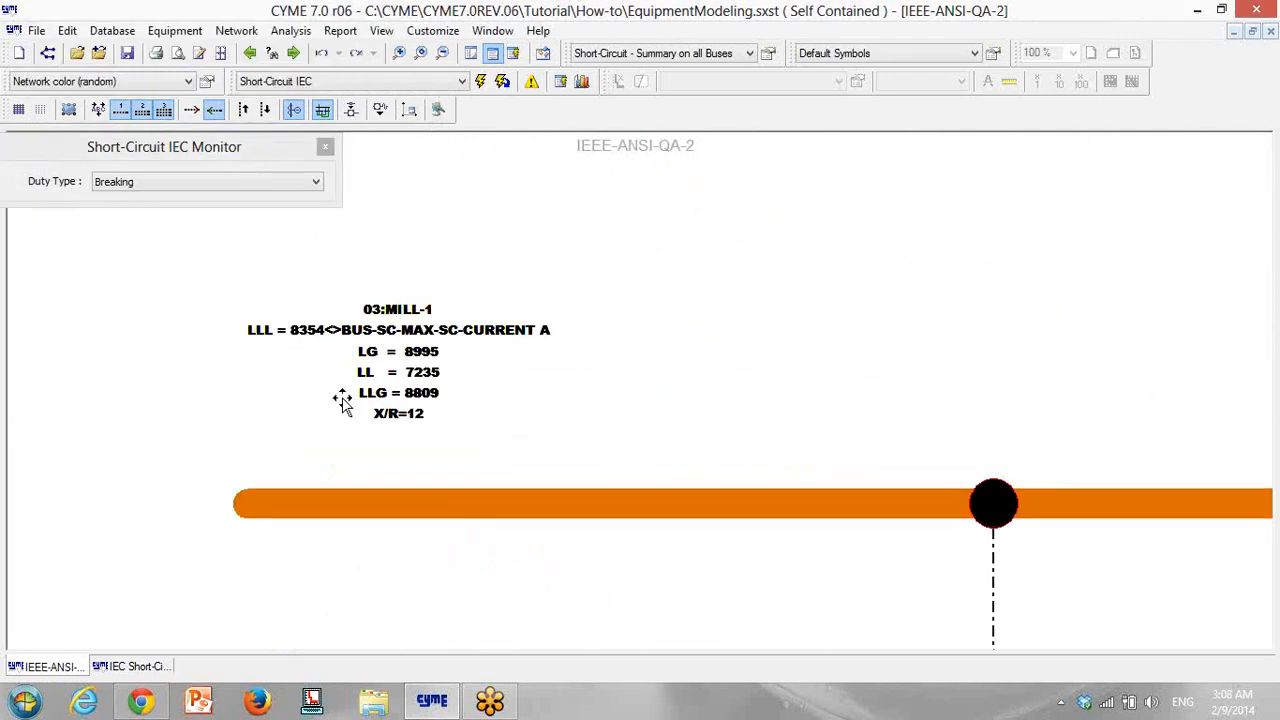
Compare the short-circuit results at bus 03:MILL-1 for the Initial and Steady State duty types
{"action": "left_click", "coordinate": [319, 388]}
{"action": "left_click", "coordinate": [197, 181]}
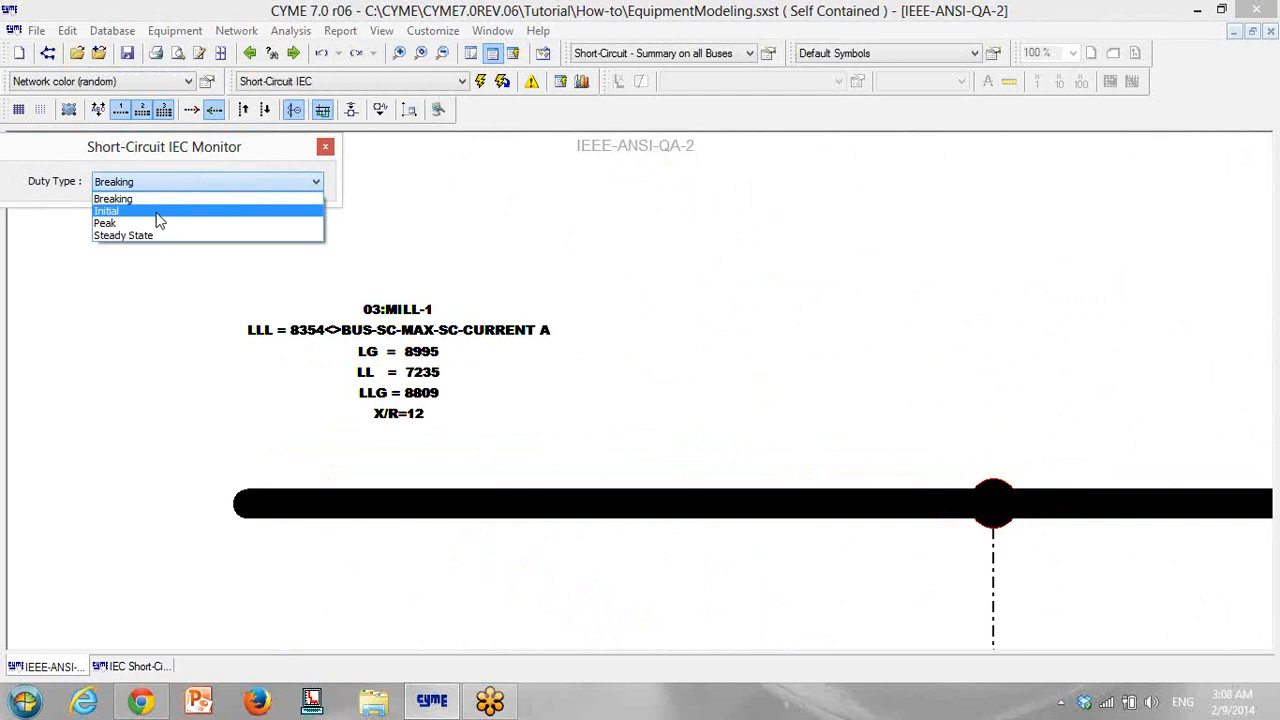
{"action": "left_click", "coordinate": [125, 212]}
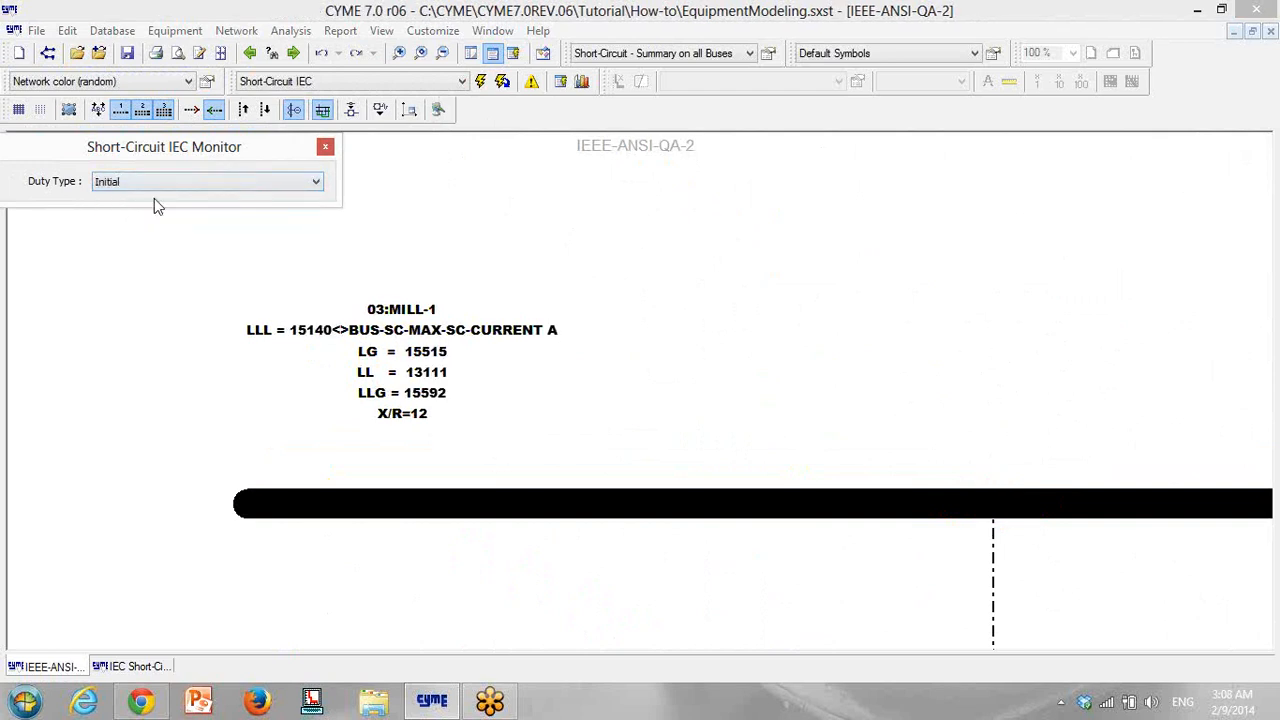
{"action": "left_click", "coordinate": [139, 181]}
{"action": "left_click", "coordinate": [129, 236]}
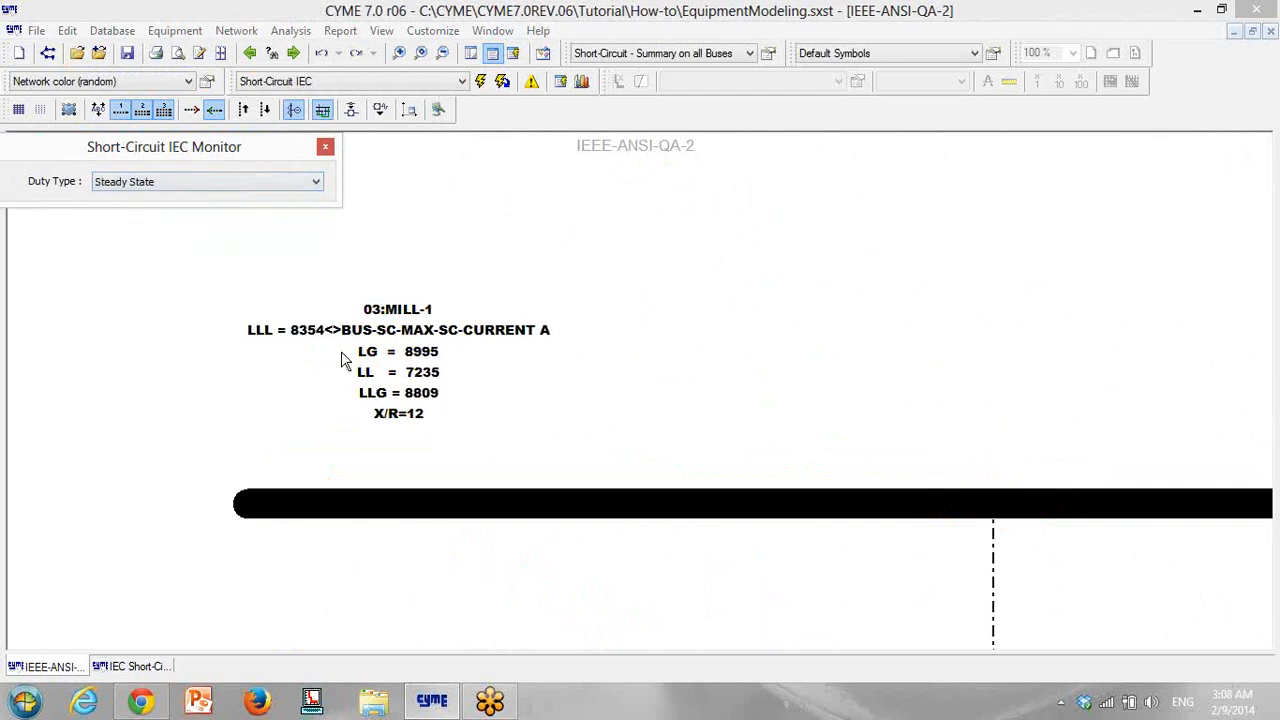
Change the diagram's tag layer to Buses-Short circuit-Current/level and view the tag of bus 04:MILL-2
{"action": "scroll", "coordinate": [467, 404], "scroll_direction": "down", "scroll_amount": 3}
{"action": "scroll", "coordinate": [597, 483], "scroll_direction": "down", "scroll_amount": 2}
{"action": "scroll", "coordinate": [834, 437], "scroll_direction": "up", "scroll_amount": 5}
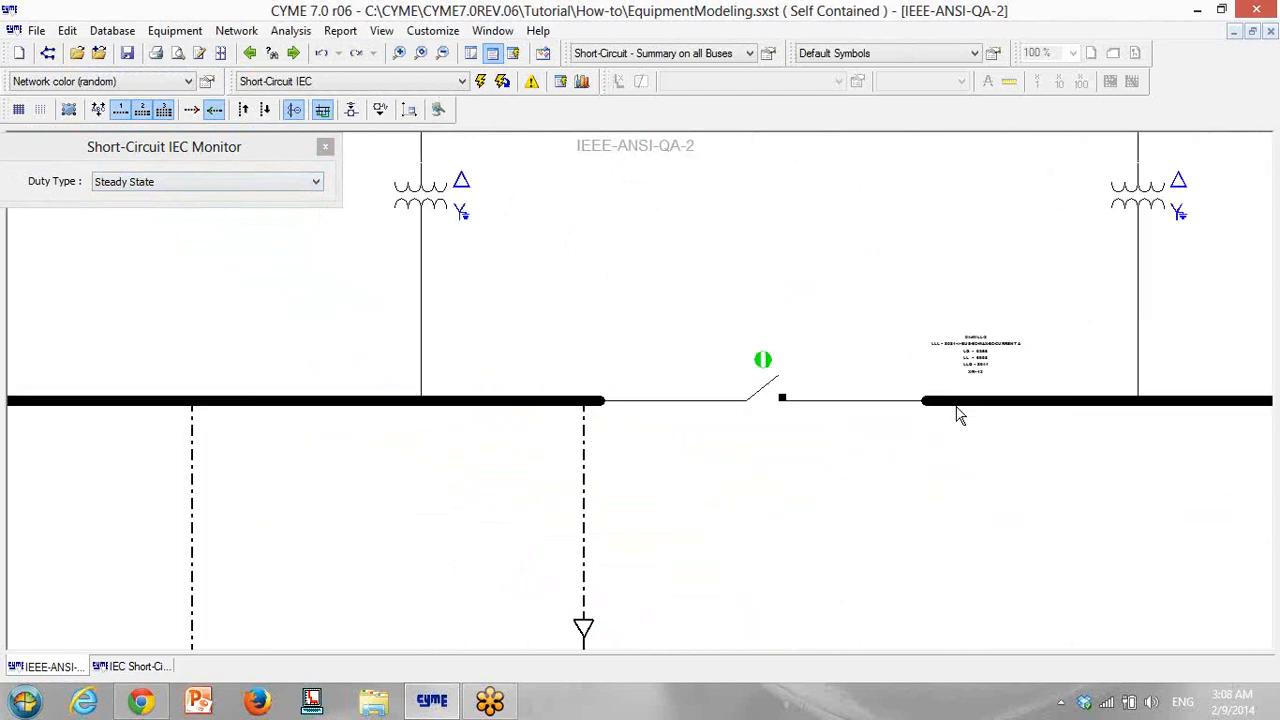
{"action": "left_click", "coordinate": [660, 55]}
{"action": "scroll", "coordinate": [800, 220], "scroll_direction": "down", "scroll_amount": 1}
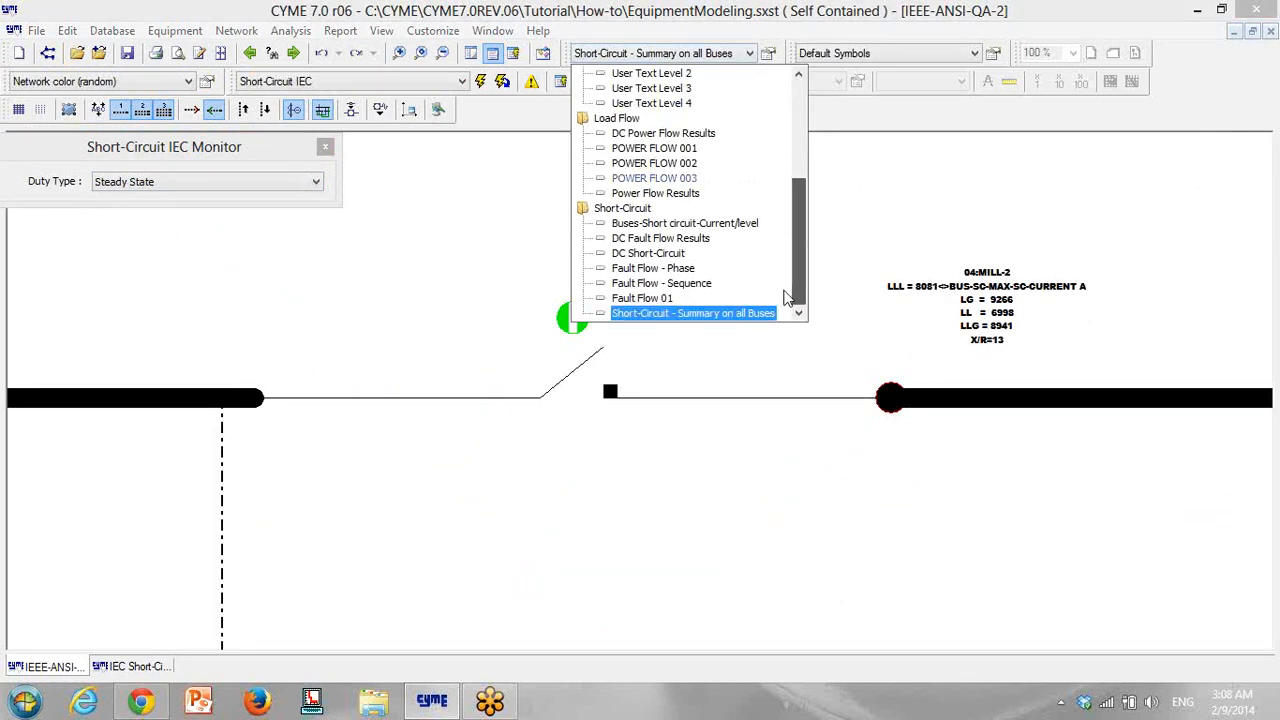
{"action": "left_click", "coordinate": [730, 226]}
{"action": "scroll", "coordinate": [900, 435], "scroll_direction": "down", "scroll_amount": 1}
{"action": "left_click_drag", "start_coordinate": [196, 150], "coordinate": [505, 307]}
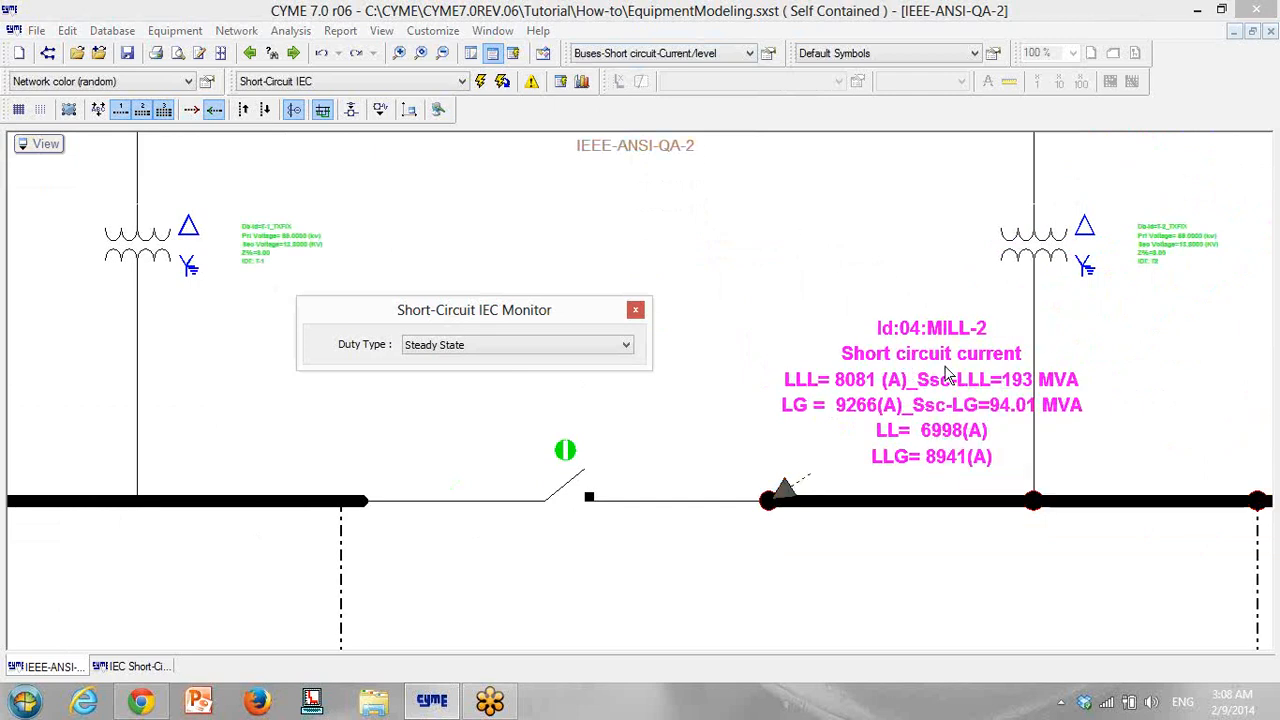
Change the text size of the Bus tag in the Buses-Short circuit-Current/level layer and apply it
{"action": "left_click", "coordinate": [769, 54]}
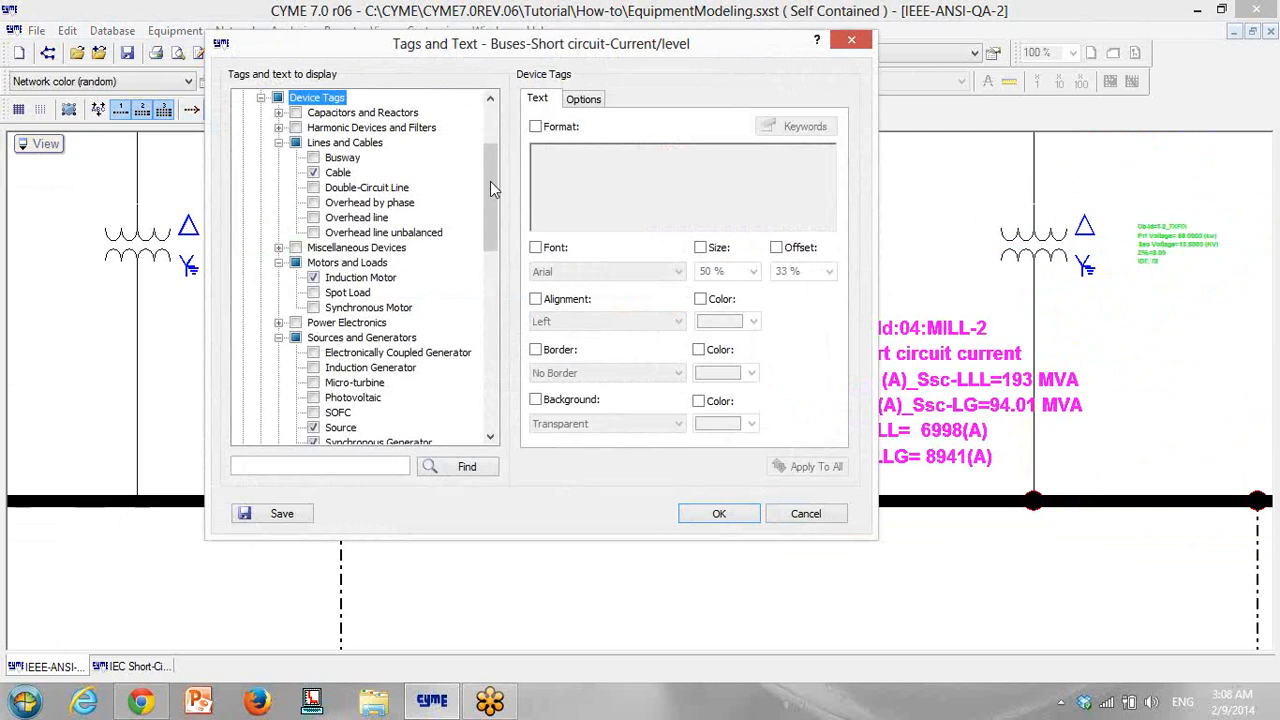
{"action": "scroll", "coordinate": [344, 290], "scroll_direction": "down", "scroll_amount": 9}
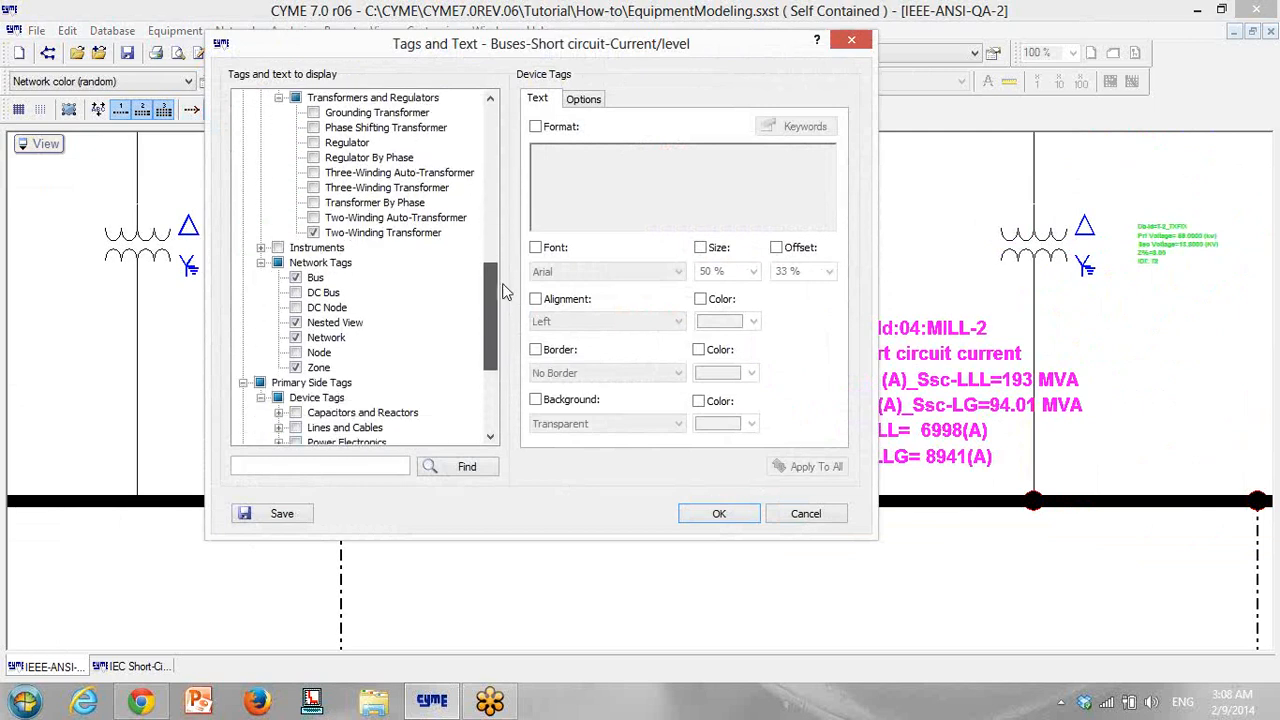
{"action": "left_click", "coordinate": [315, 277]}
{"action": "left_click", "coordinate": [720, 276]}
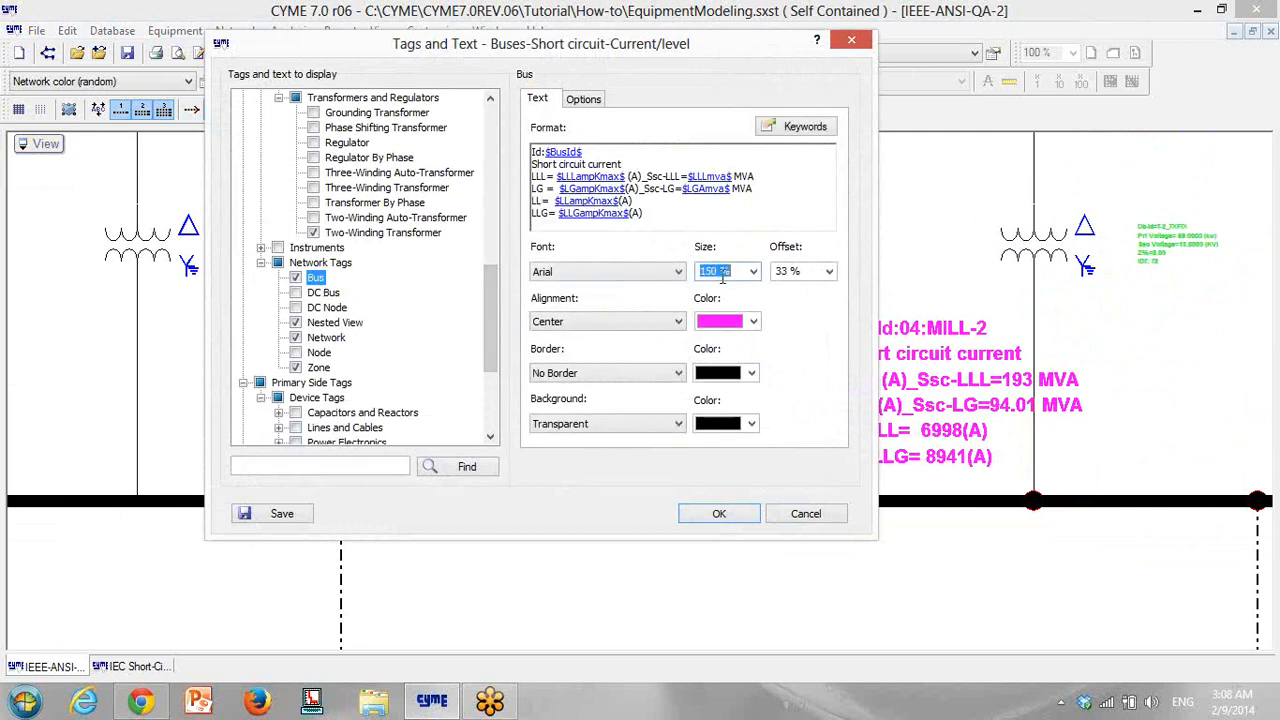
{"action": "type", "text": "12"}
{"action": "left_click", "coordinate": [726, 518]}
Set the monitored duty type to Initial for the short-circuit results shown at bus 05:FDR-F
{"action": "scroll", "coordinate": [813, 514], "scroll_direction": "down", "scroll_amount": 4}
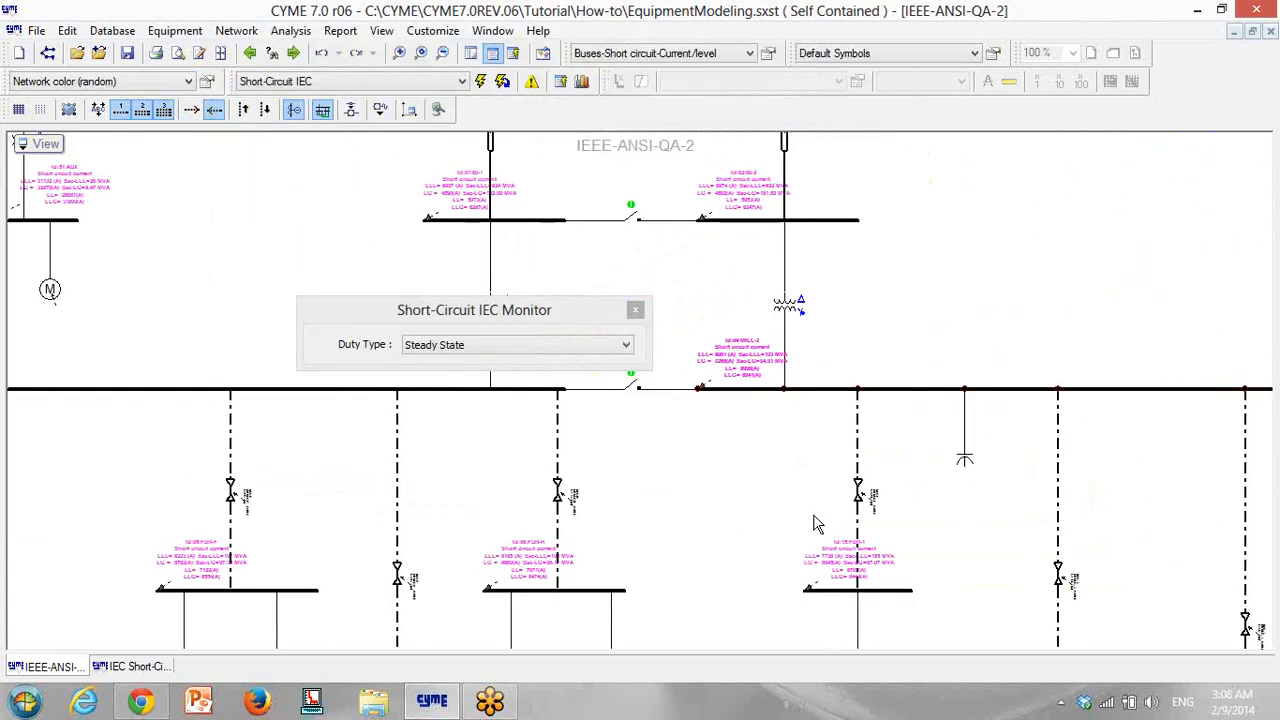
{"action": "scroll", "coordinate": [459, 487], "scroll_direction": "up", "scroll_amount": 4}
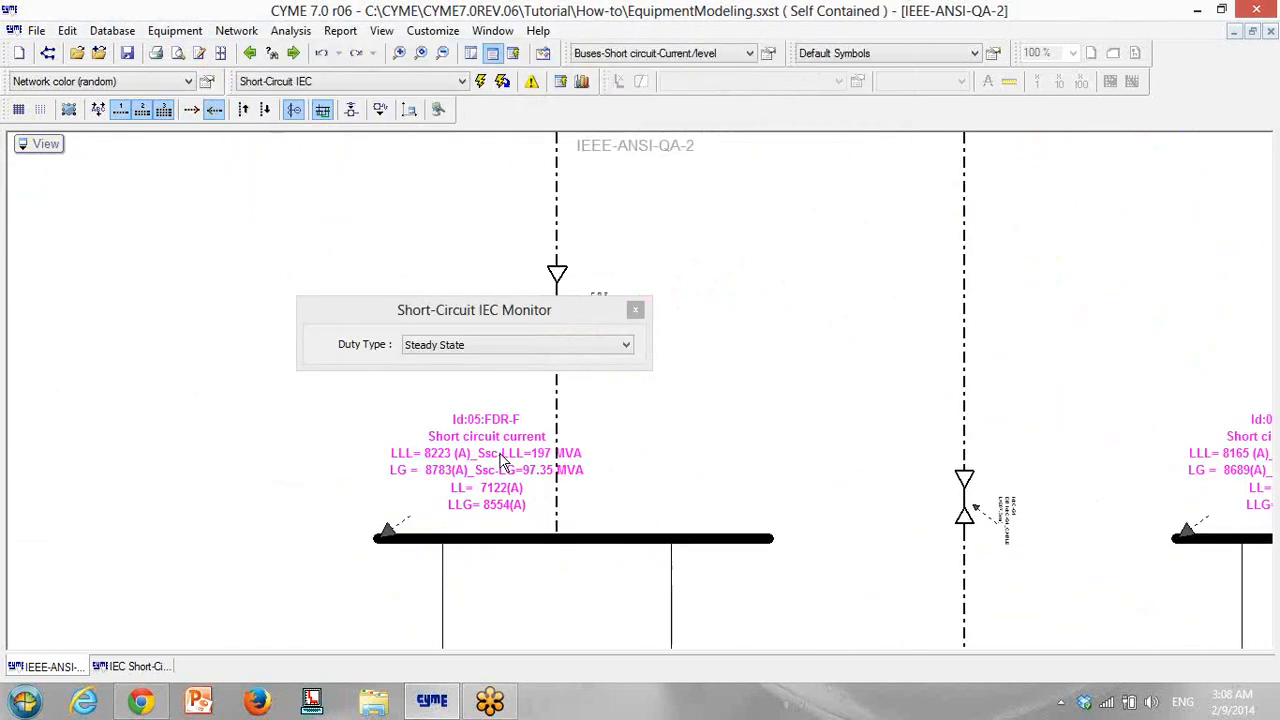
{"action": "scroll", "coordinate": [460, 478], "scroll_direction": "up", "scroll_amount": 2}
{"action": "left_click_drag", "start_coordinate": [514, 308], "coordinate": [336, 121]}
{"action": "left_click", "coordinate": [406, 249]}
{"action": "left_click", "coordinate": [332, 137]}
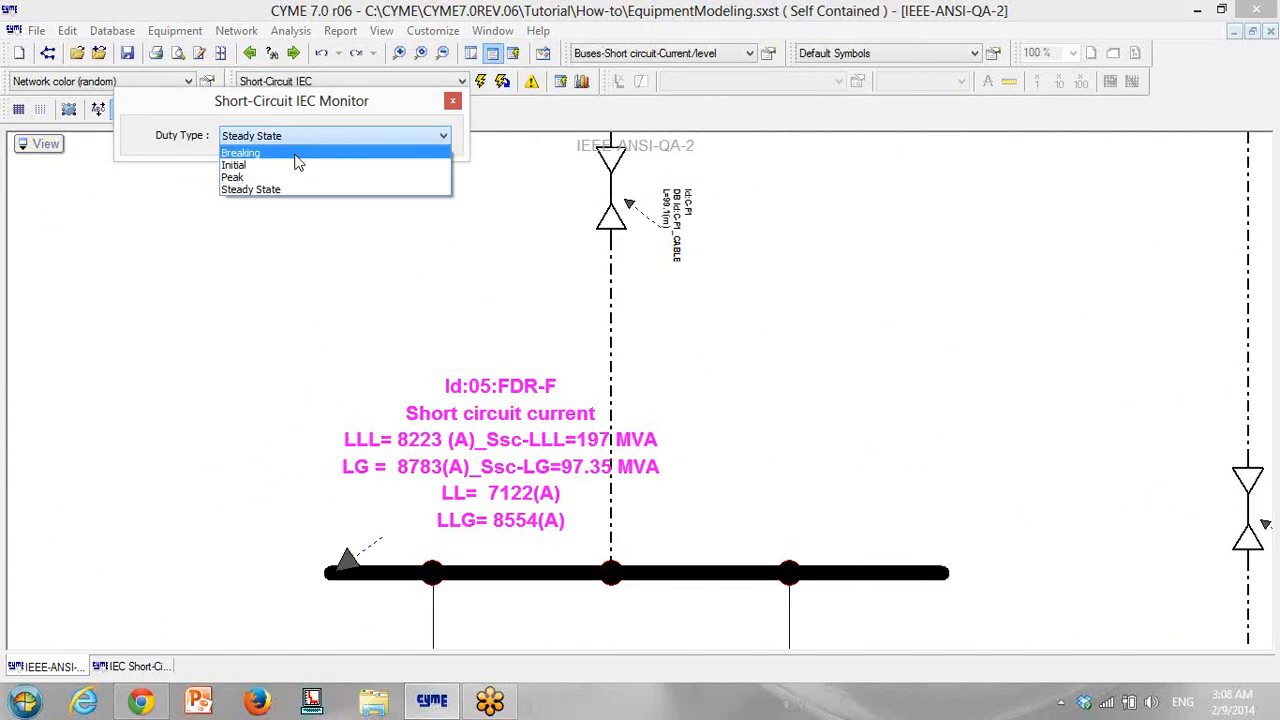
{"action": "left_click", "coordinate": [296, 165]}
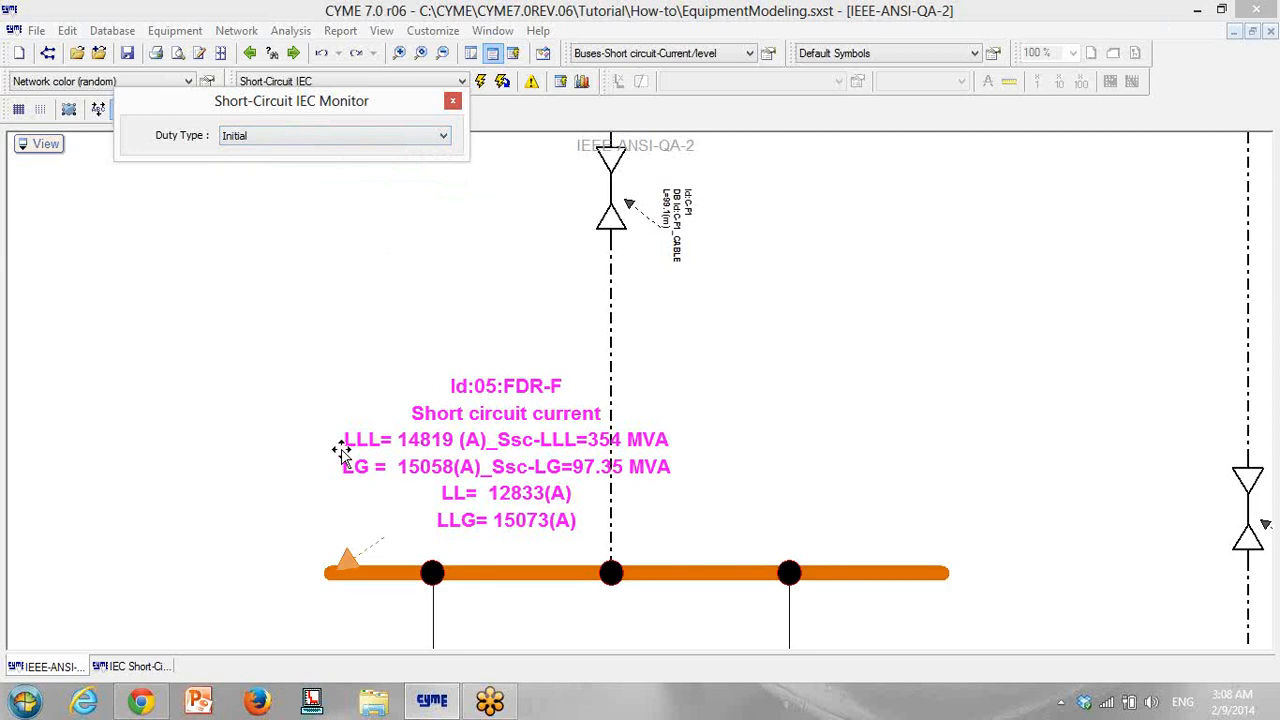
Examine the Initial-duty short-circuit currents and MVA levels in the tag of bus 05:FDR-F
{"action": "left_click", "coordinate": [526, 315]}
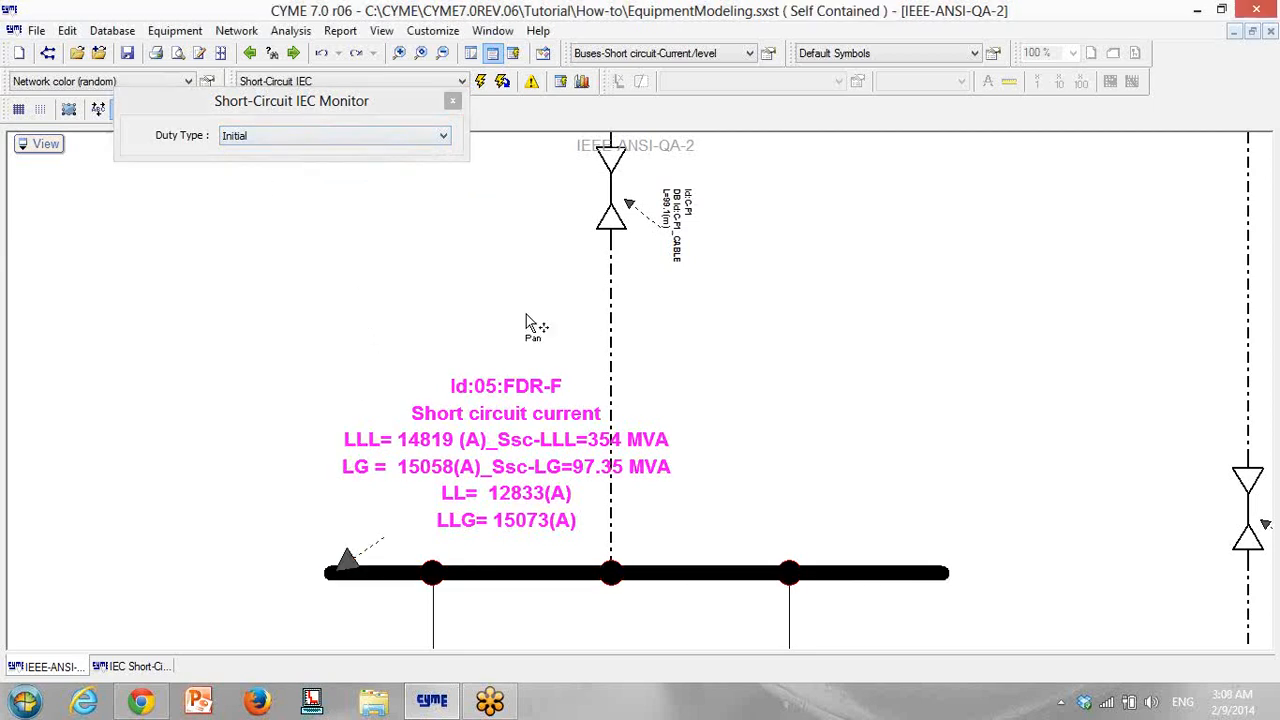
{"action": "left_click_drag", "start_coordinate": [526, 314], "coordinate": [729, 286]}
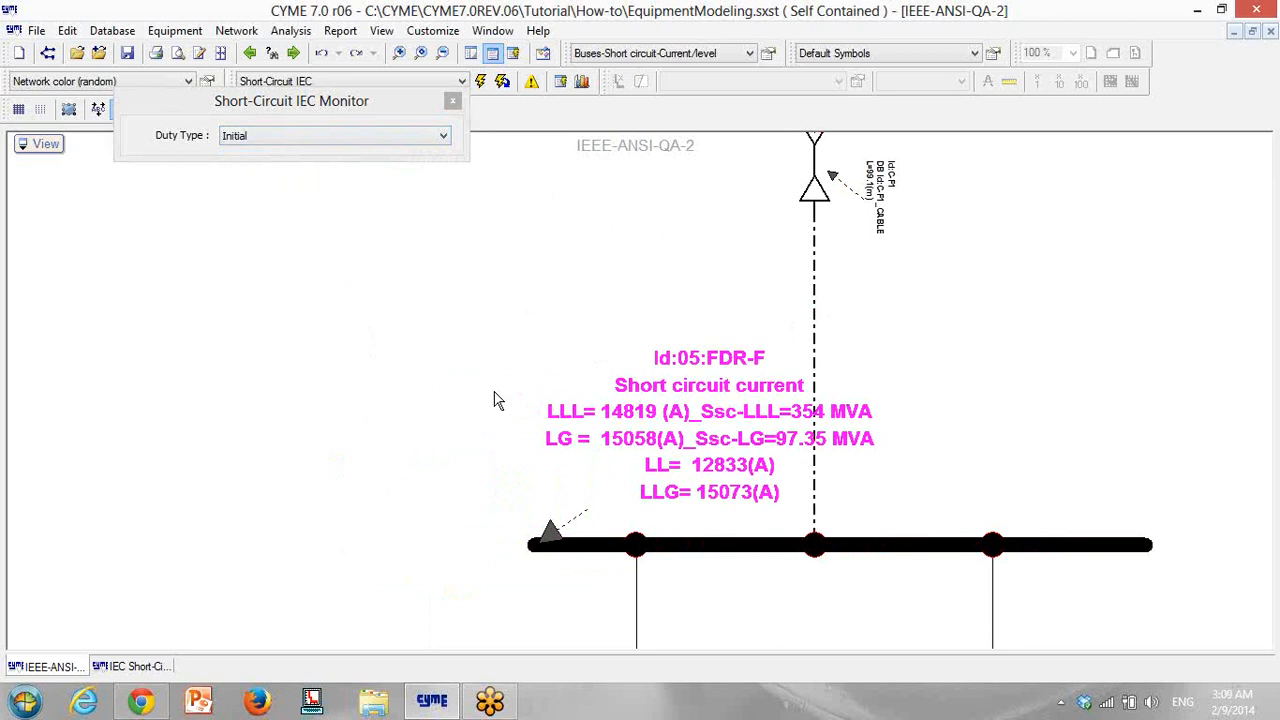
{"action": "mouse_move", "coordinate": [619, 449]}
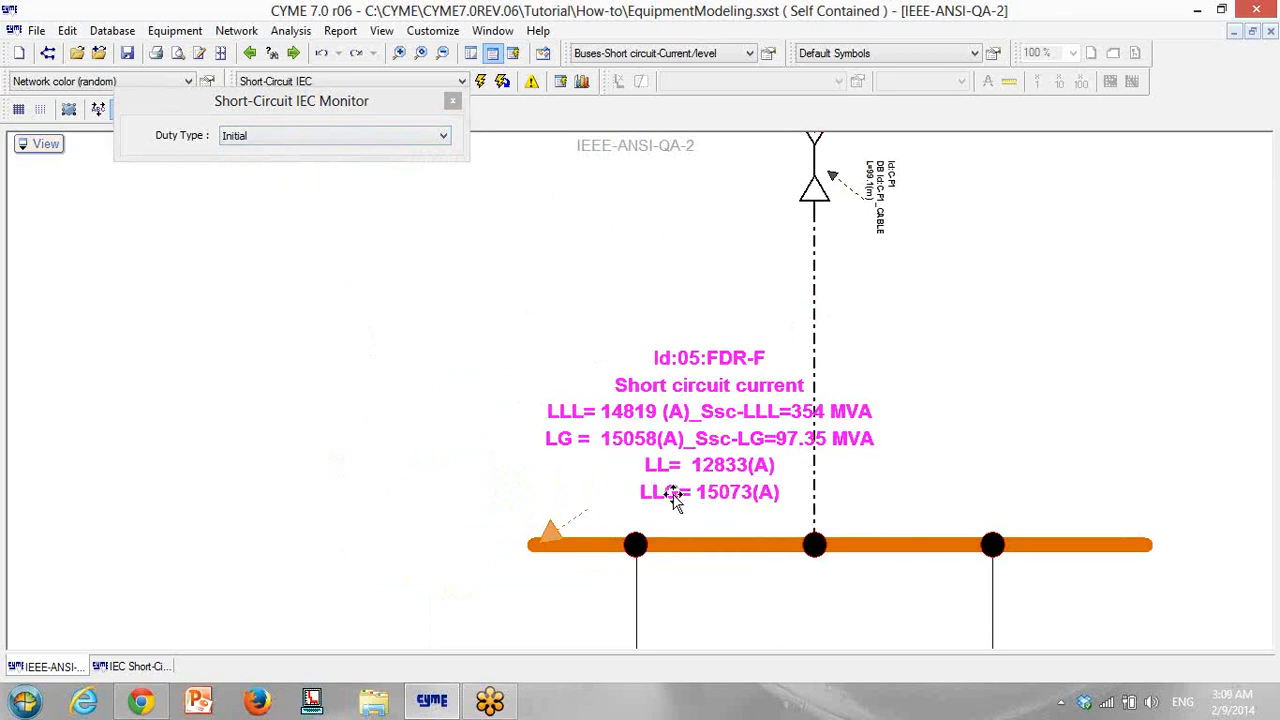
{"action": "scroll", "coordinate": [705, 438], "scroll_direction": "down", "scroll_amount": 3}
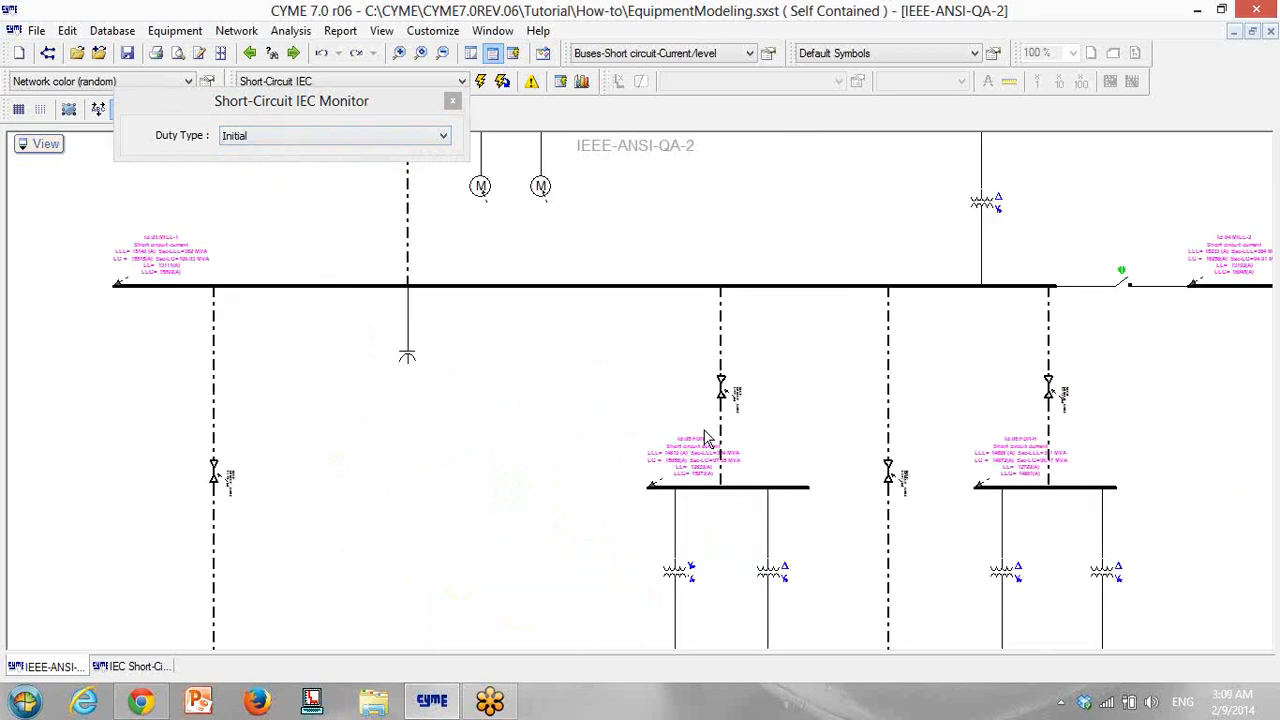
Review the valid simulation reports available for the CYMFLOW-TUTORIAL network and close the list without generating any
{"action": "scroll", "coordinate": [705, 438], "scroll_direction": "down", "scroll_amount": 4}
{"action": "left_click_drag", "start_coordinate": [977, 506], "coordinate": [717, 363]}
{"action": "left_click", "coordinate": [316, 110]}
{"action": "left_click_drag", "start_coordinate": [316, 110], "coordinate": [251, 136]}
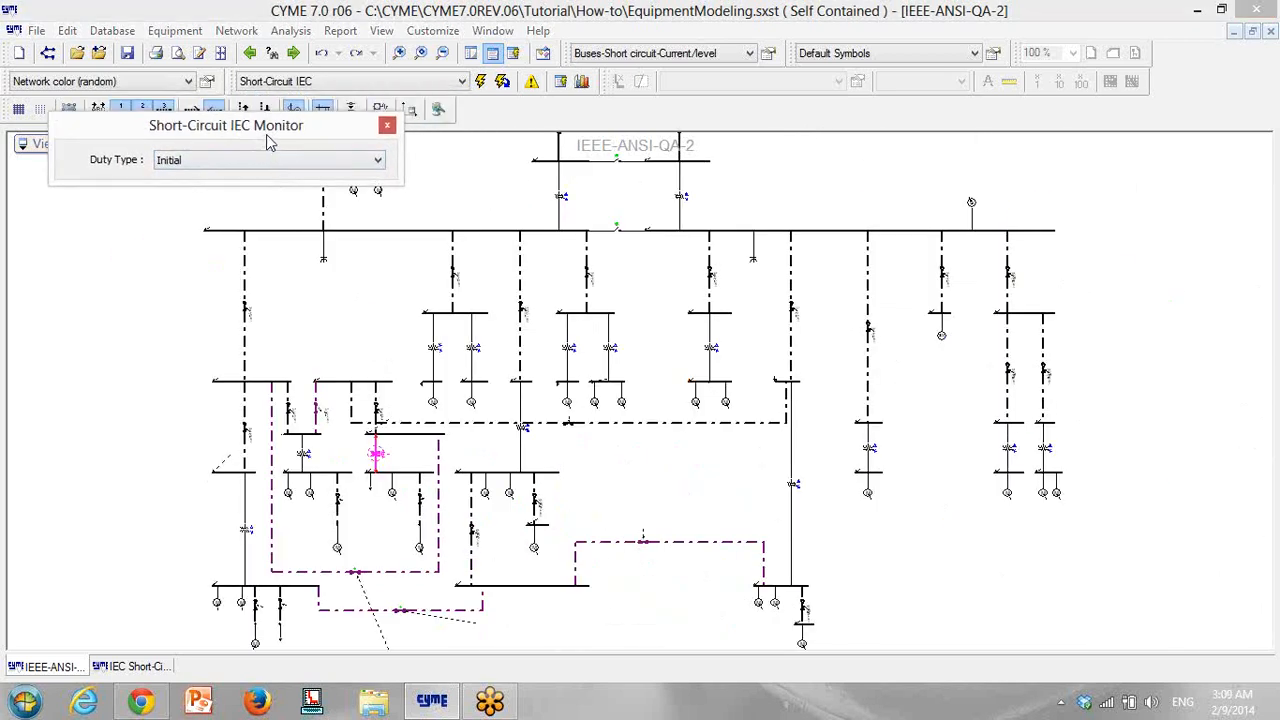
{"action": "left_click", "coordinate": [340, 31]}
{"action": "left_click", "coordinate": [362, 52]}
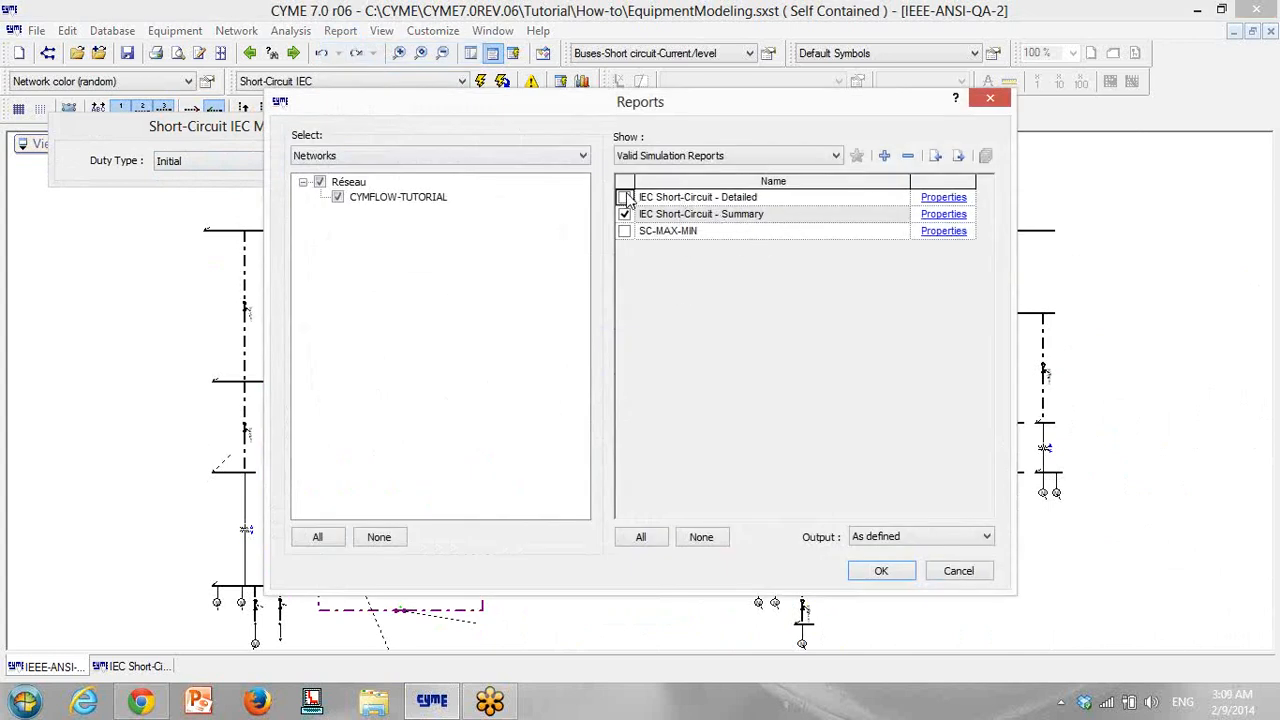
{"action": "left_click", "coordinate": [978, 572]}
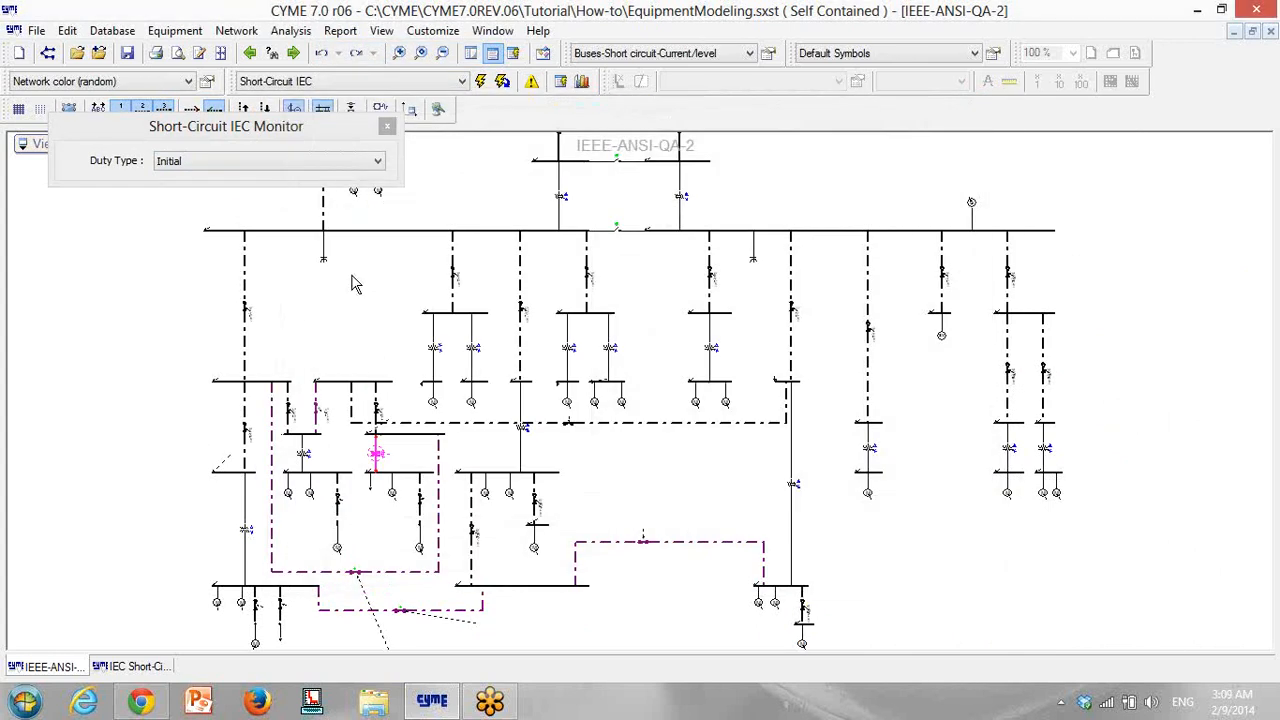
Start an IEC fault calculation on bus 09:FDR-E and set its fault type to All types
{"action": "scroll", "coordinate": [602, 363], "scroll_direction": "up", "scroll_amount": 4}
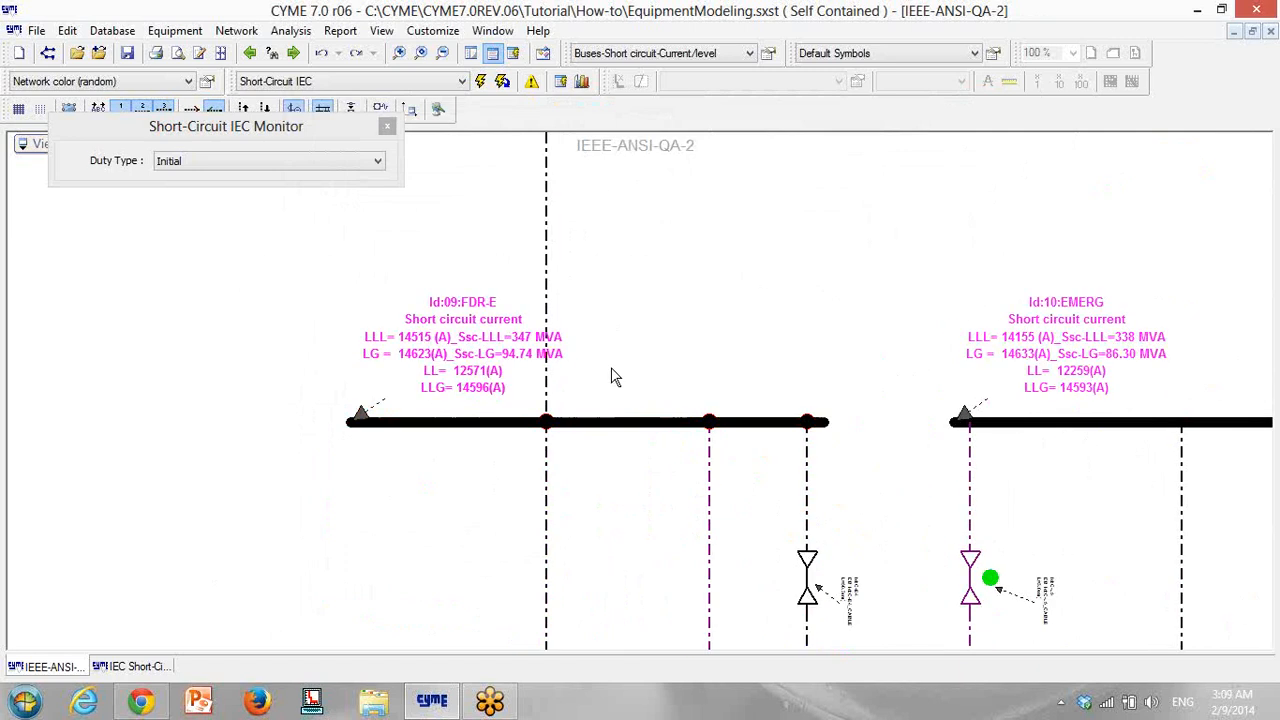
{"action": "left_click", "coordinate": [602, 424]}
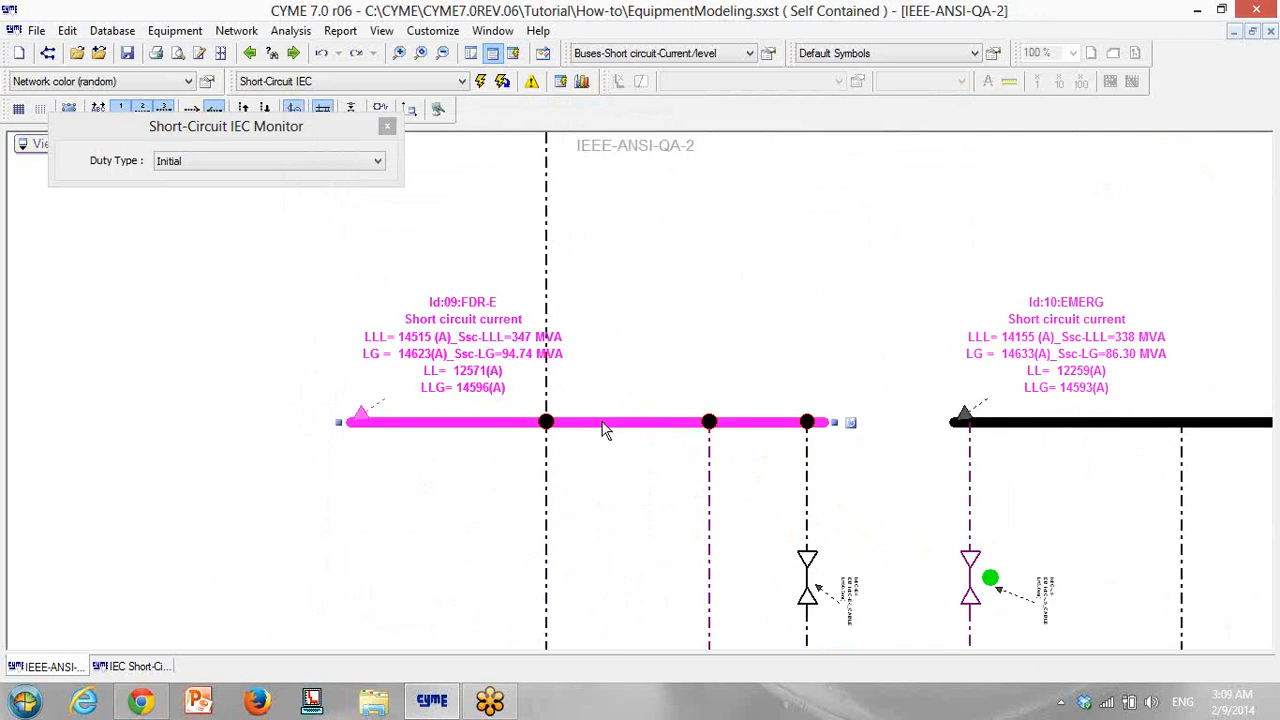
{"action": "right_click", "coordinate": [602, 424]}
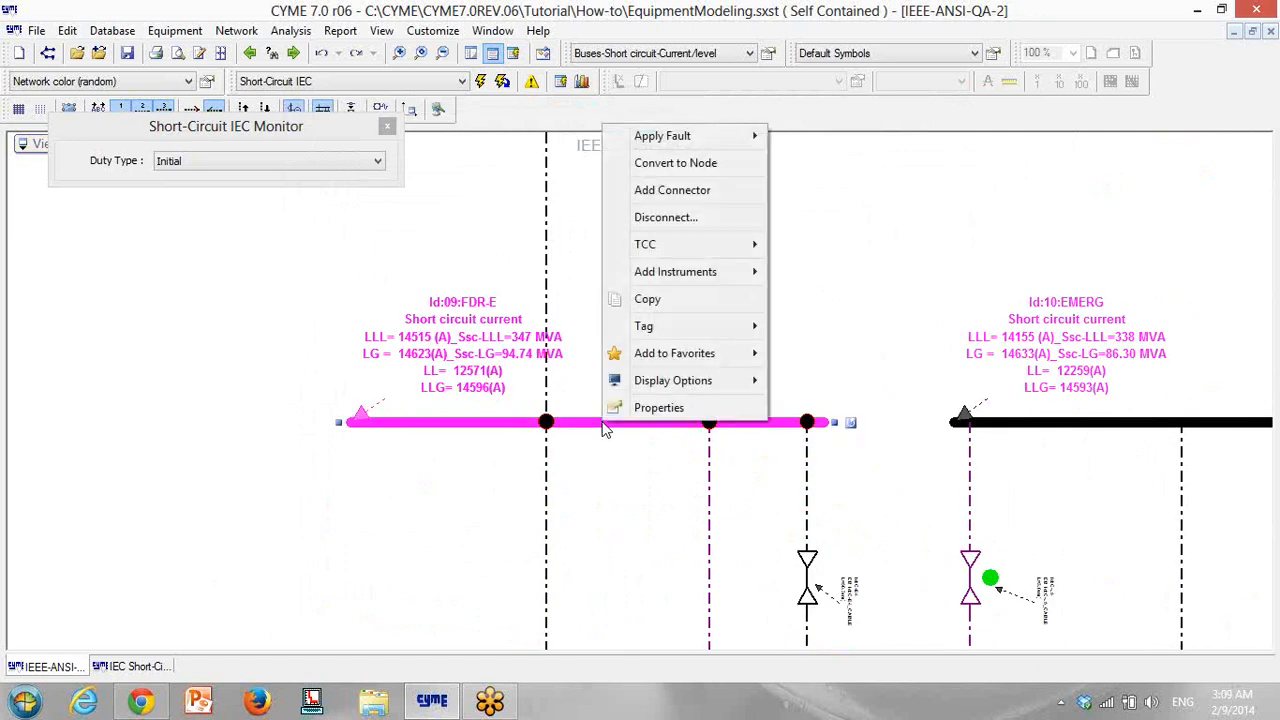
{"action": "mouse_move", "coordinate": [687, 143]}
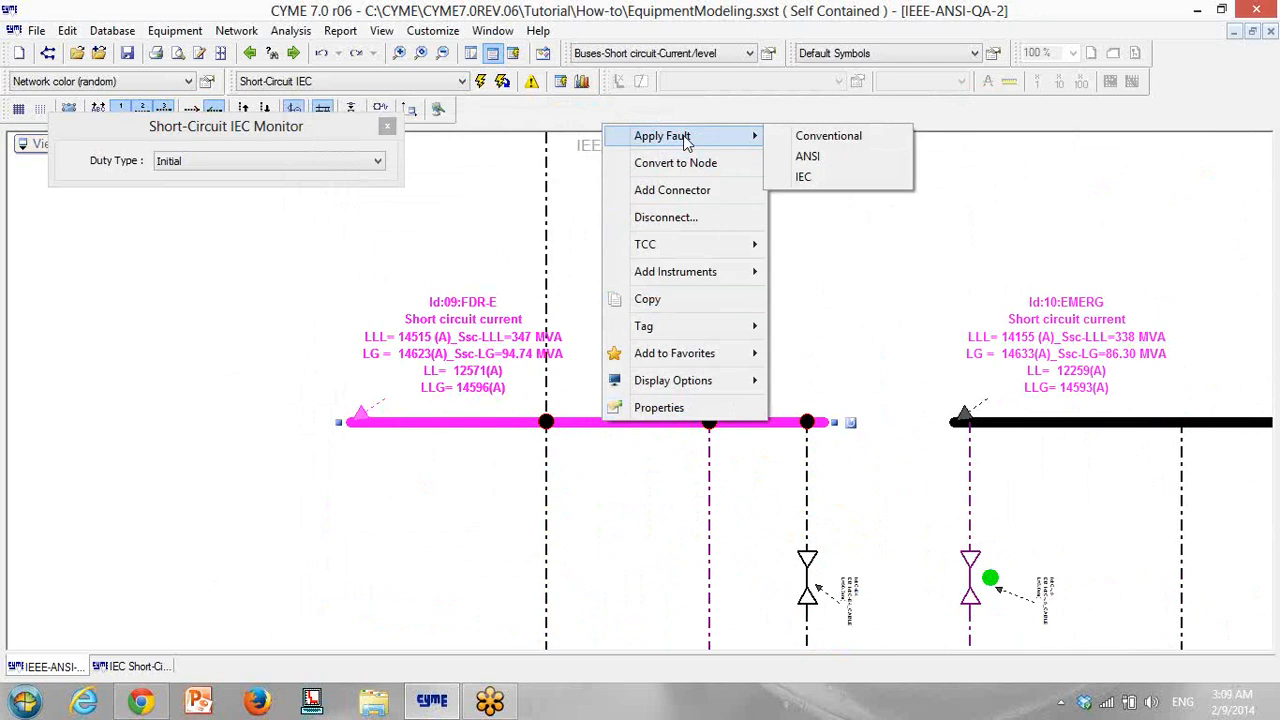
{"action": "left_click", "coordinate": [804, 181]}
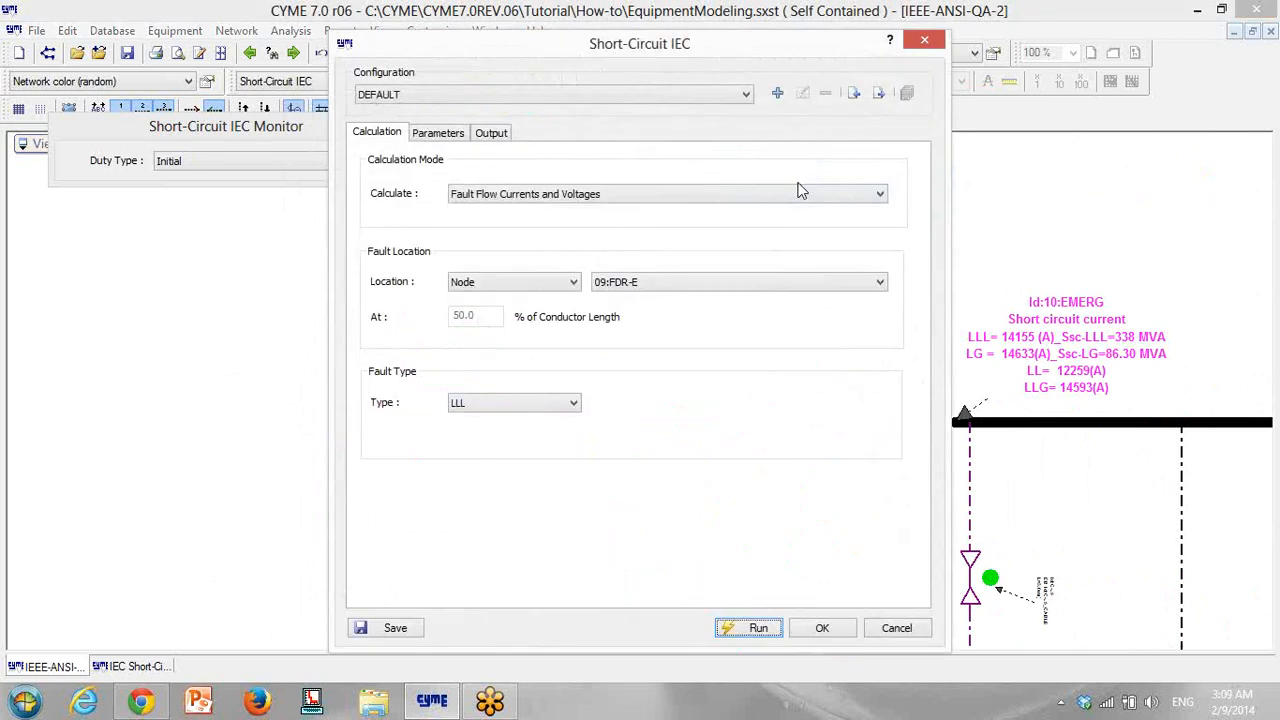
{"action": "left_click", "coordinate": [482, 405]}
{"action": "left_click", "coordinate": [478, 464]}
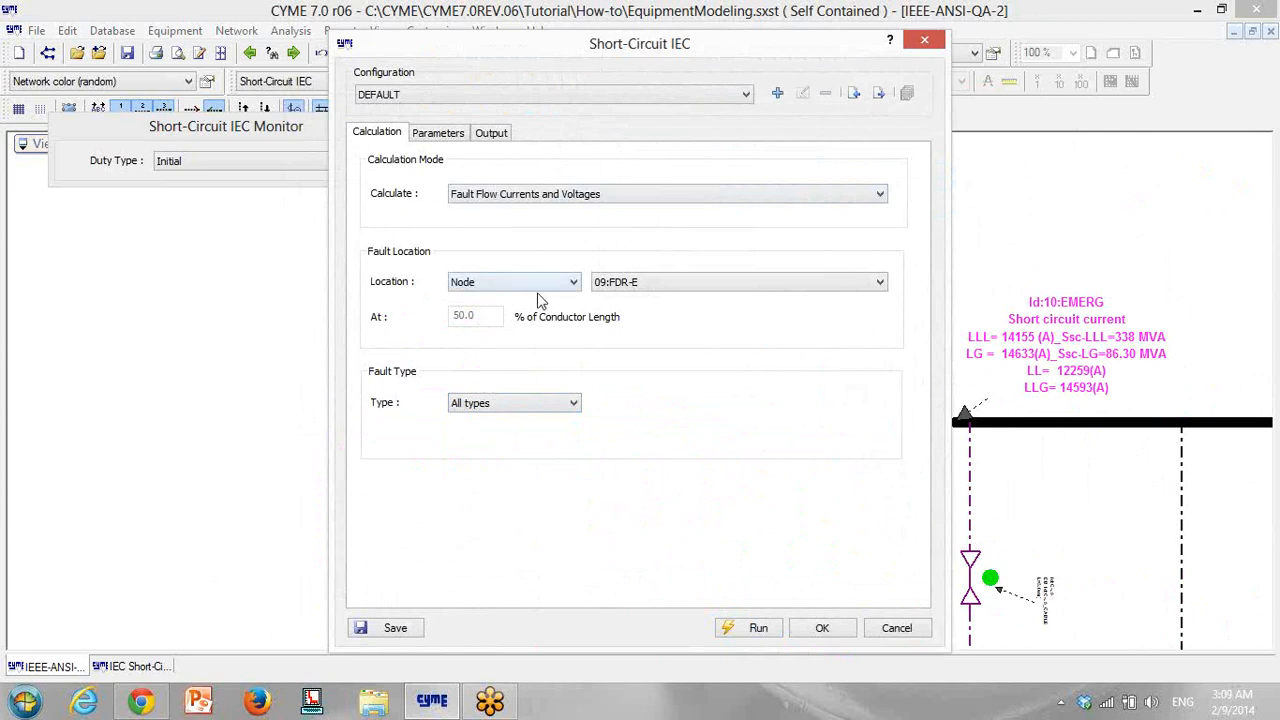
Set the text size of the Fault Results Tag to 150 % in the analysis output options
{"action": "left_click", "coordinate": [500, 136]}
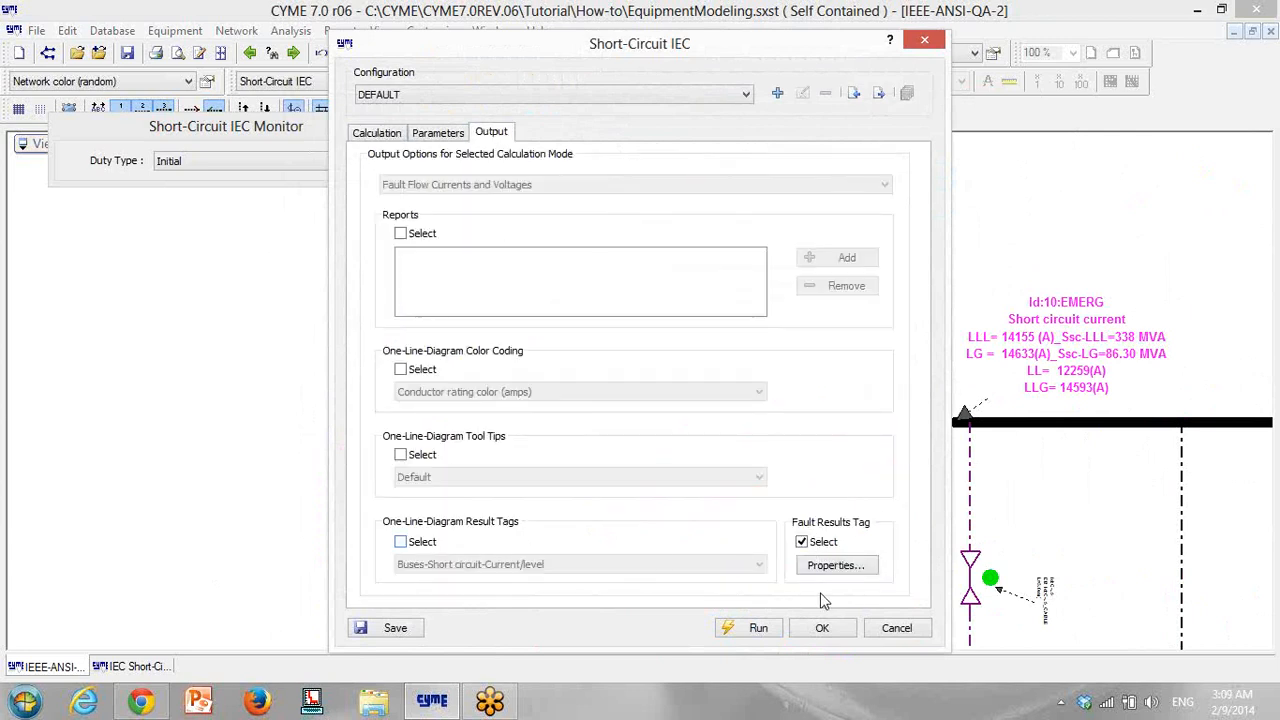
{"action": "left_click", "coordinate": [828, 568]}
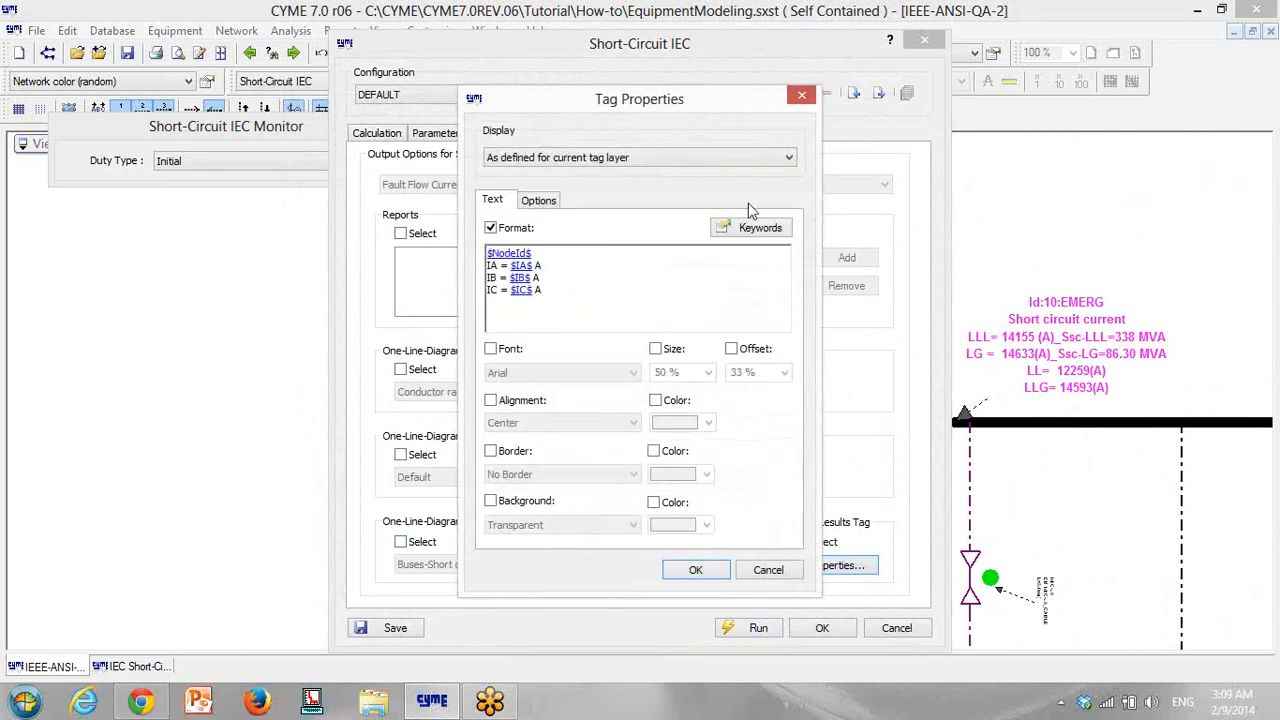
{"action": "key", "text": "ctrl+a"}
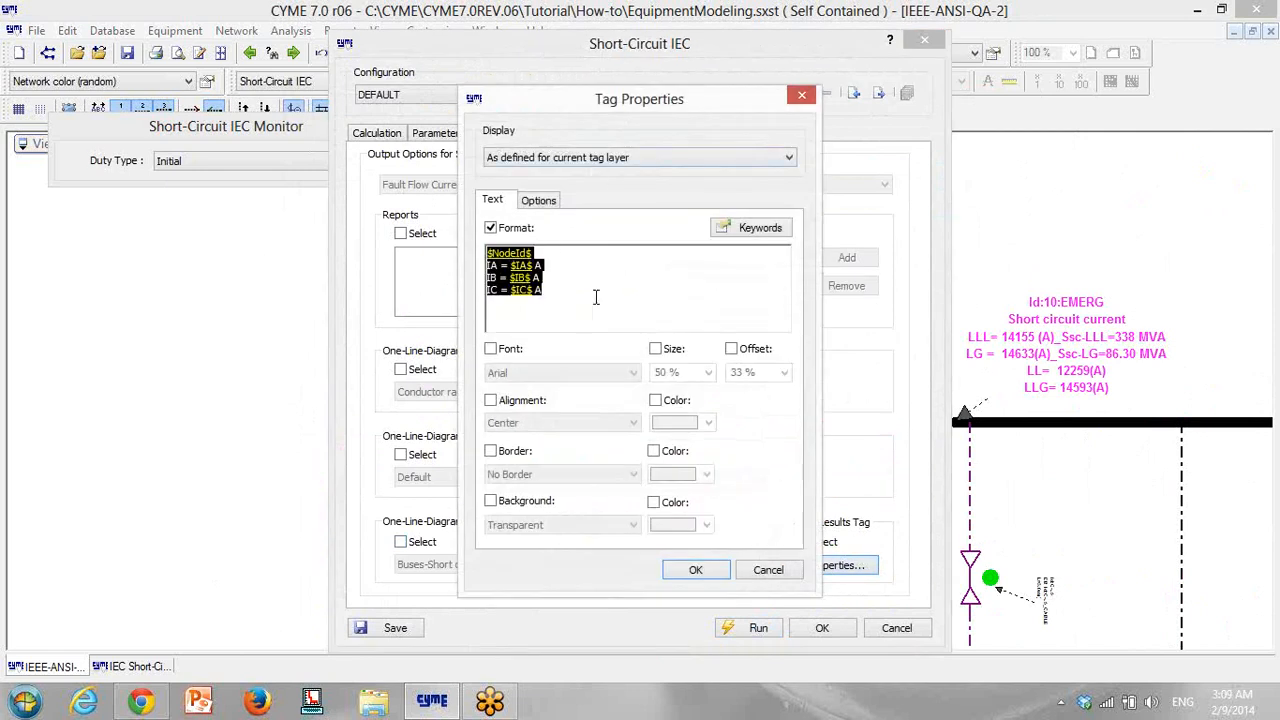
{"action": "left_click", "coordinate": [654, 350]}
{"action": "left_click", "coordinate": [668, 372]}
{"action": "type", "text": "150"}
Give the Fault Results Tag a bold text style and set its text color to red
{"action": "left_click", "coordinate": [545, 205]}
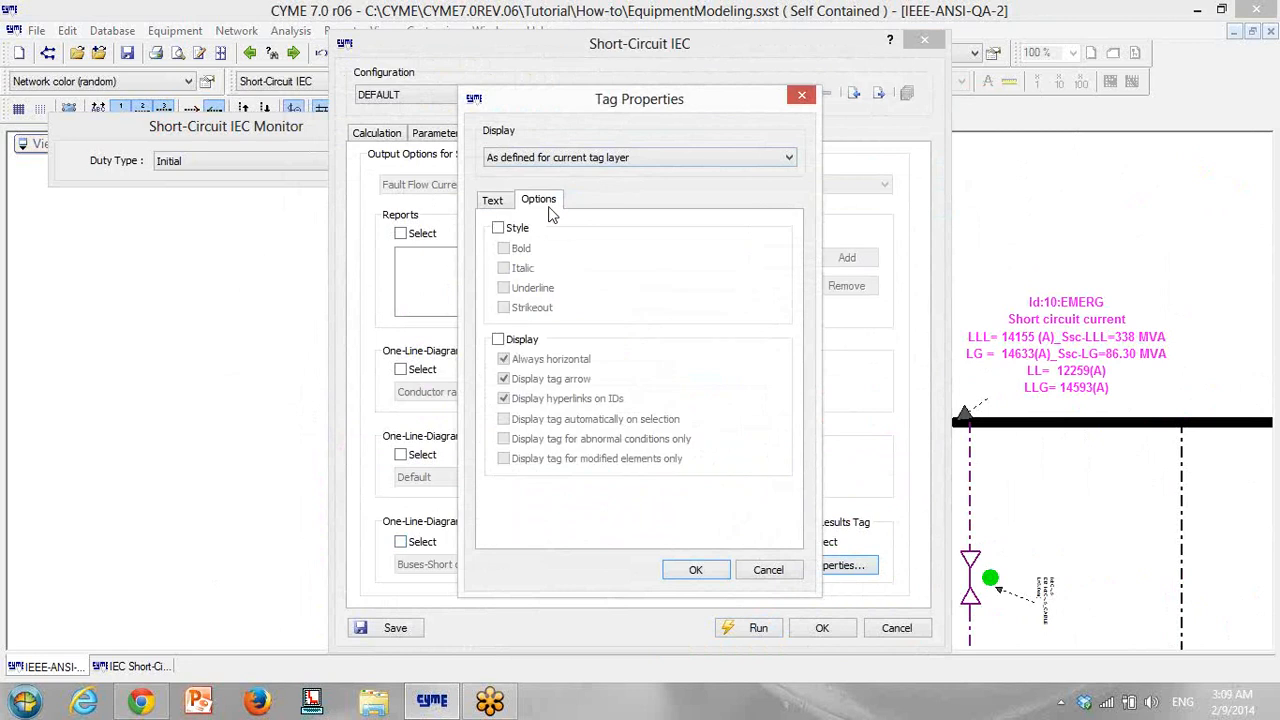
{"action": "left_click", "coordinate": [498, 229]}
{"action": "left_click", "coordinate": [503, 248]}
{"action": "left_click", "coordinate": [503, 201]}
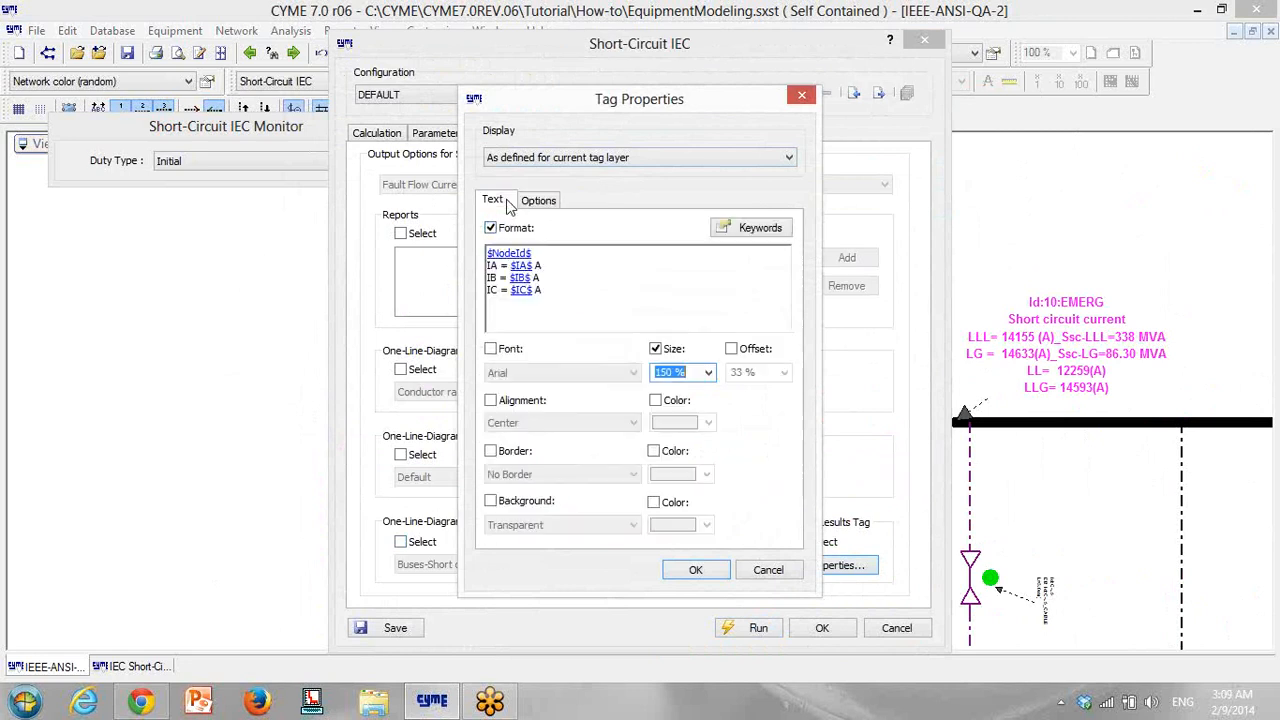
{"action": "left_click", "coordinate": [668, 401]}
{"action": "left_click", "coordinate": [706, 423]}
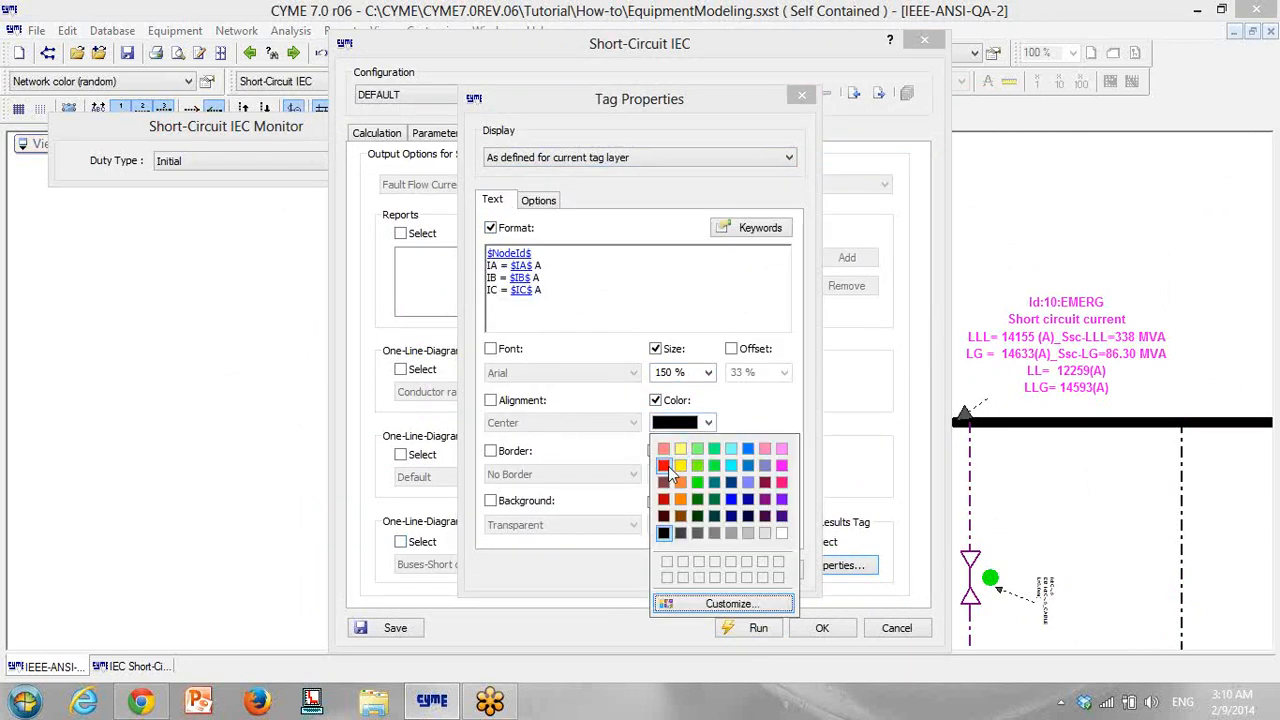
{"action": "left_click", "coordinate": [665, 466]}
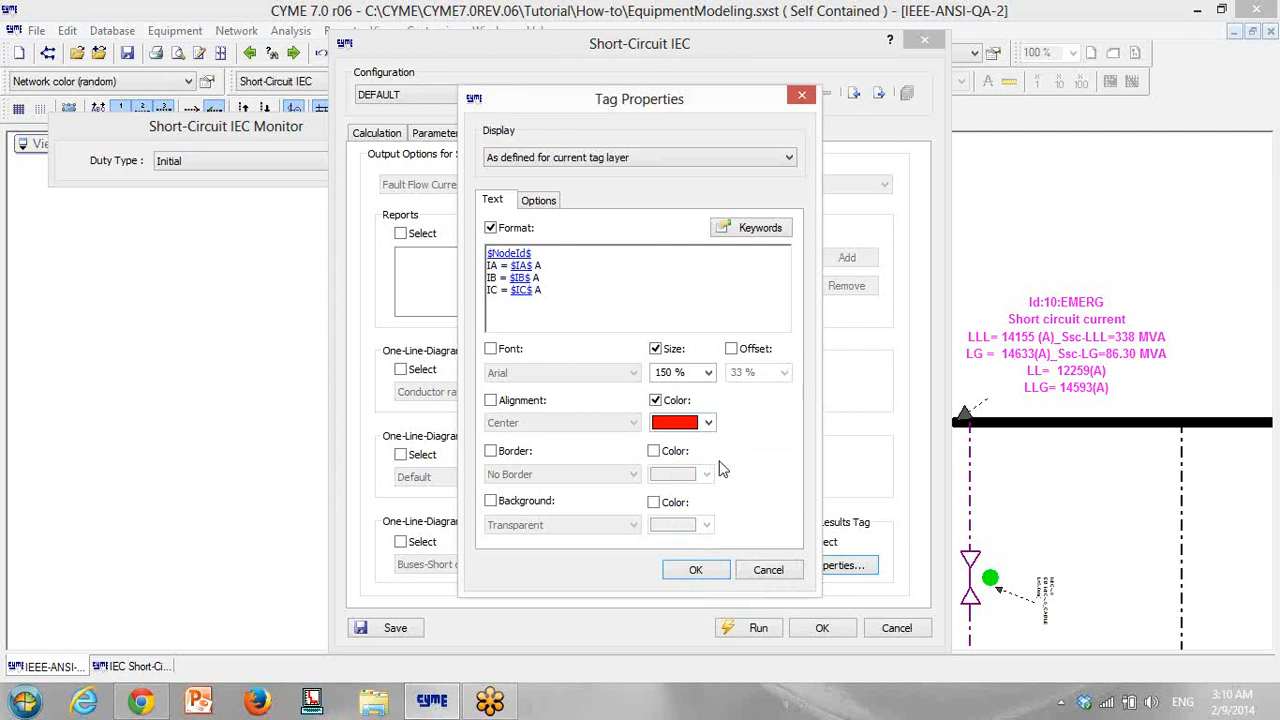
Enable the border color of the Fault Results Tag, set it to blue, and accept the tag properties
{"action": "left_click", "coordinate": [654, 451]}
{"action": "left_click", "coordinate": [706, 474]}
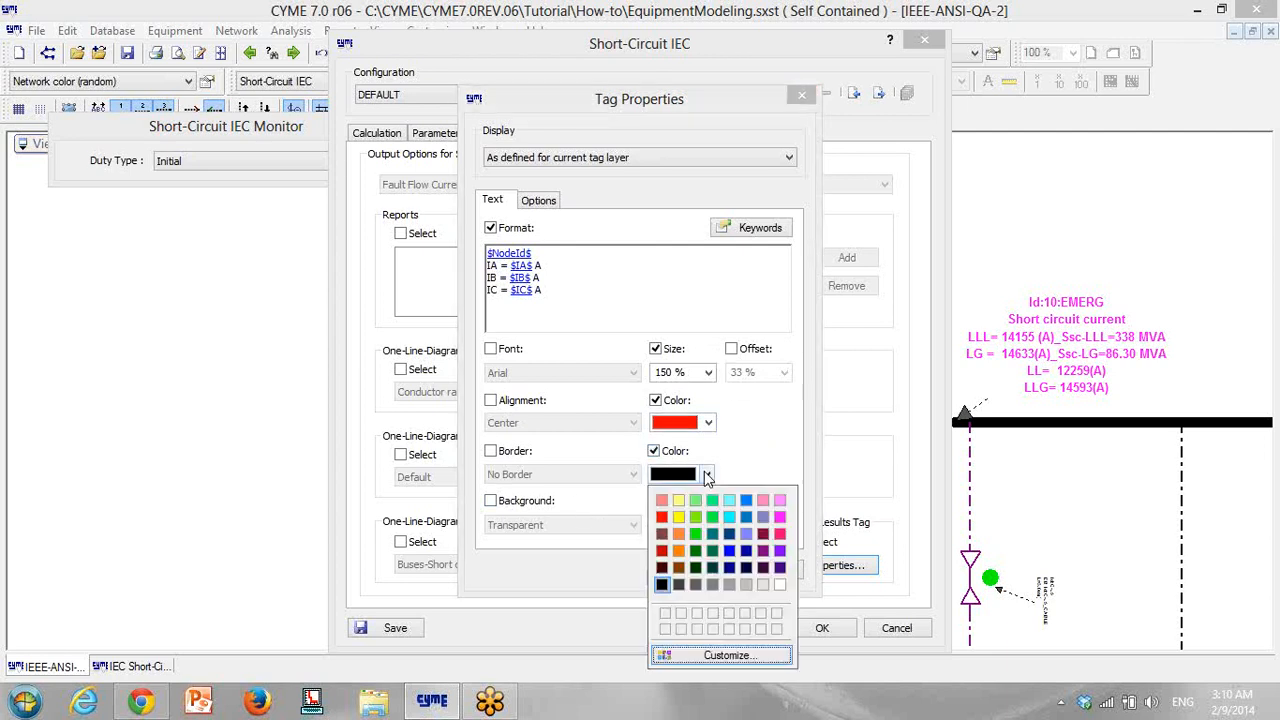
{"action": "left_click", "coordinate": [729, 551]}
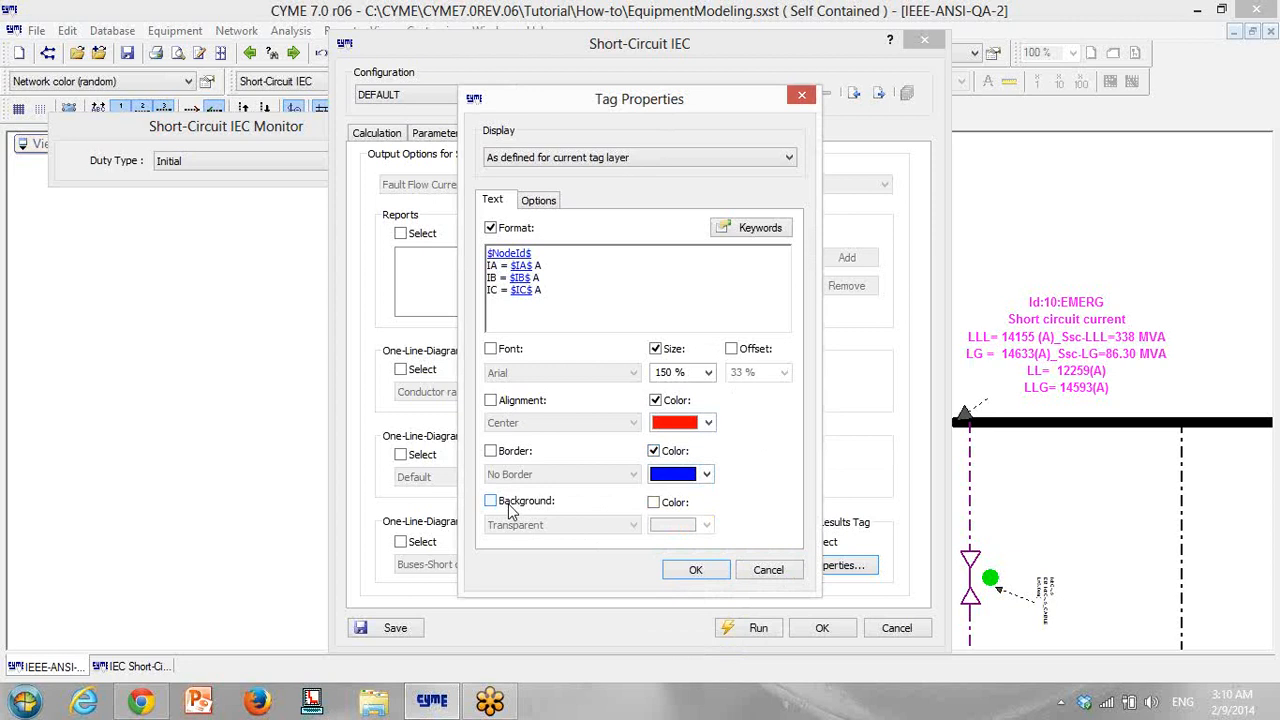
{"action": "left_click", "coordinate": [708, 572]}
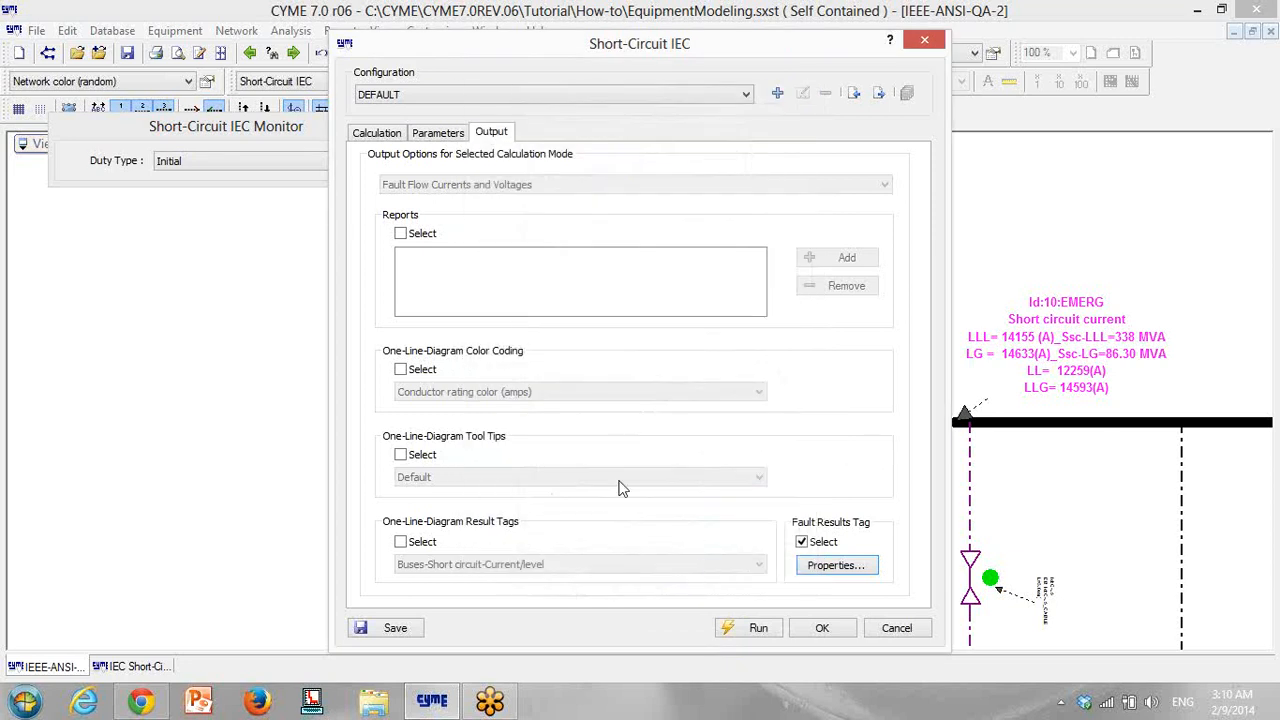
Enable one-line-diagram result tags for the analysis output and choose the Fault Flow 01 tag layer
{"action": "left_click", "coordinate": [402, 542]}
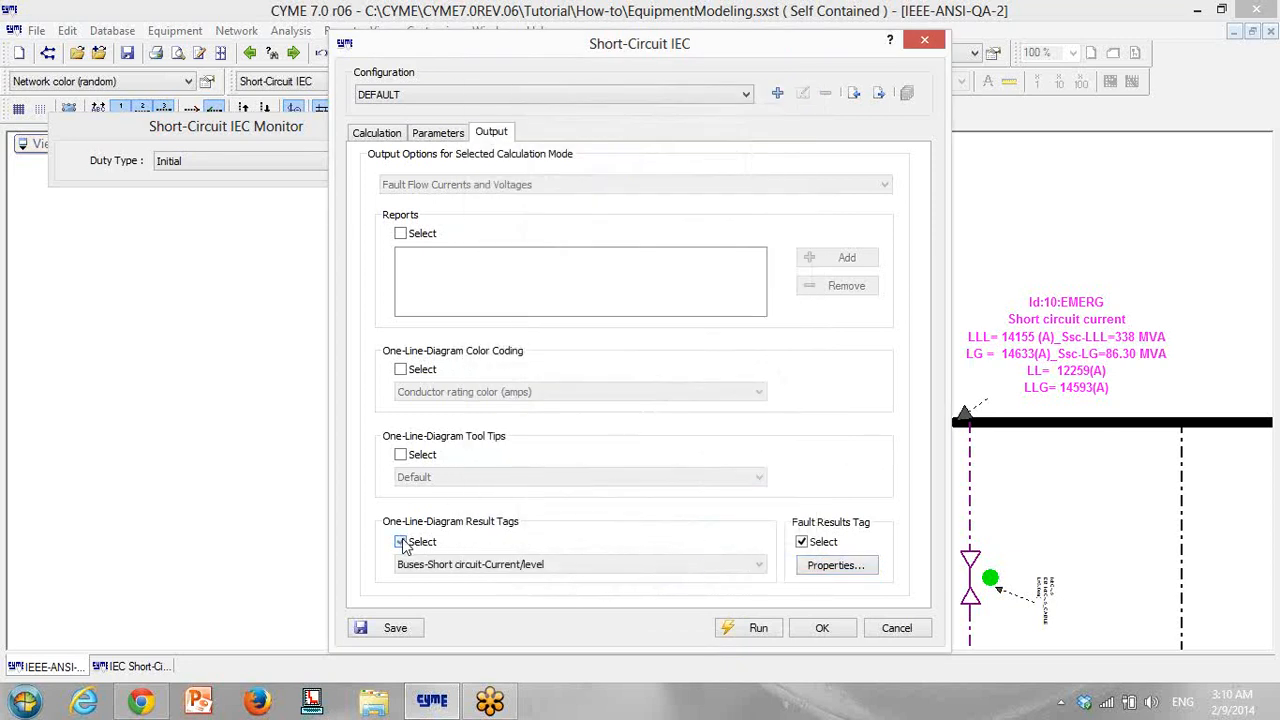
{"action": "left_click", "coordinate": [513, 566]}
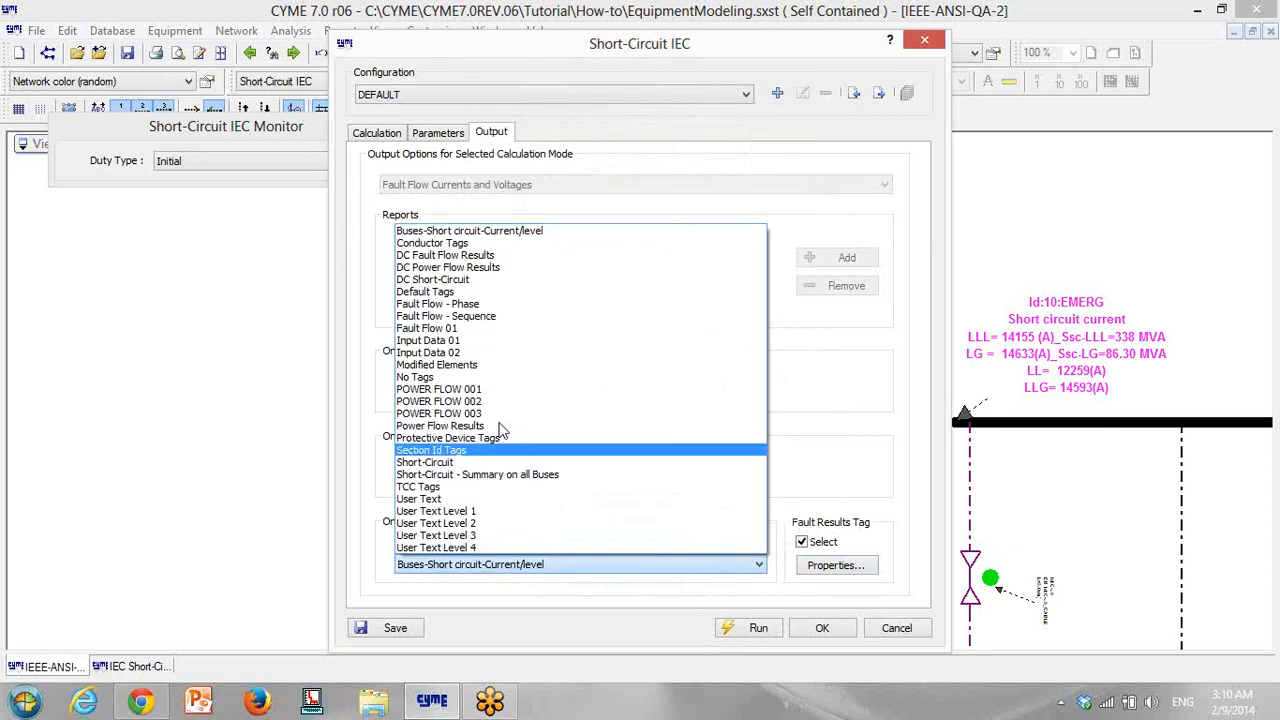
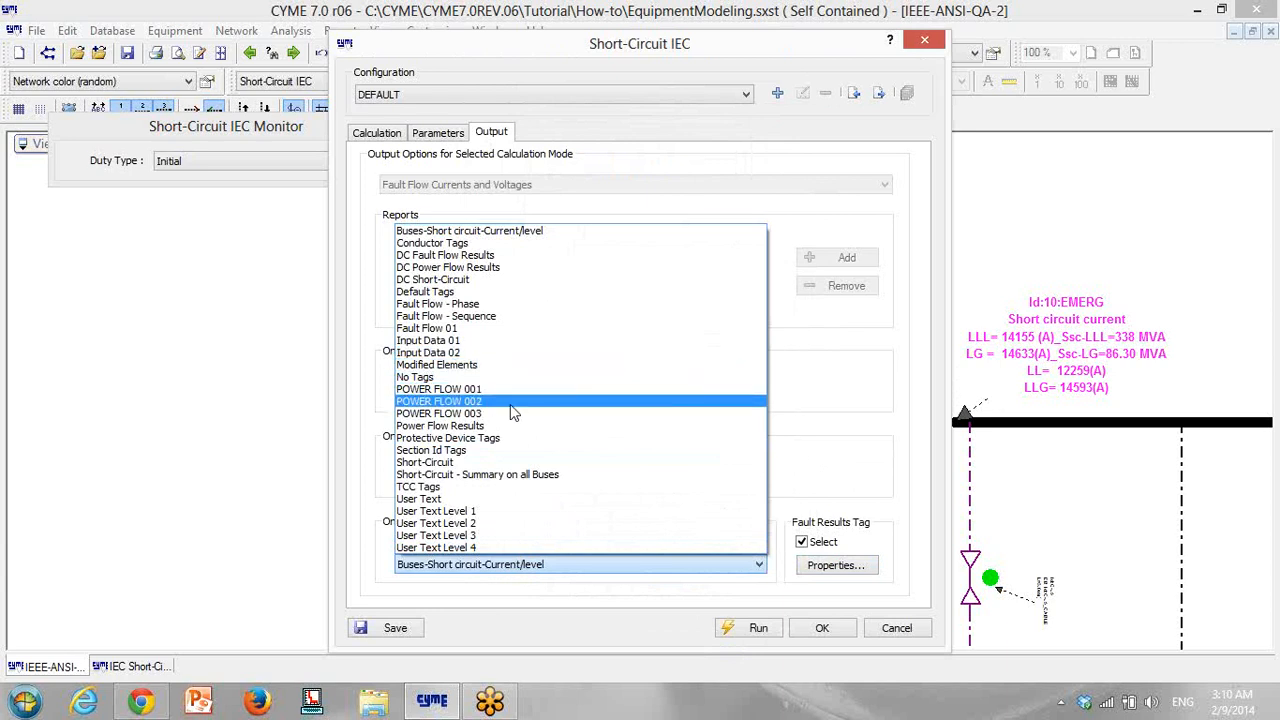
{"action": "left_click", "coordinate": [450, 330]}
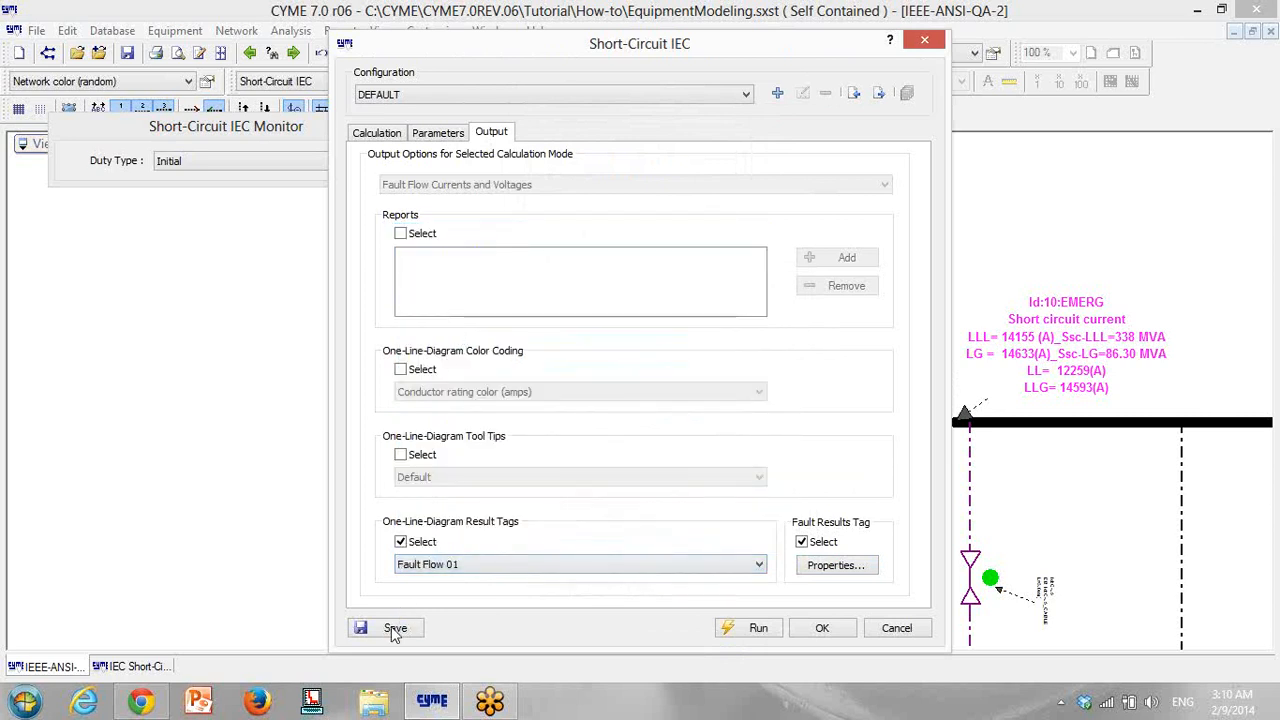
Enable report output and add all valid IEC Short-Circuit simulation reports to the list
{"action": "left_click", "coordinate": [401, 234]}
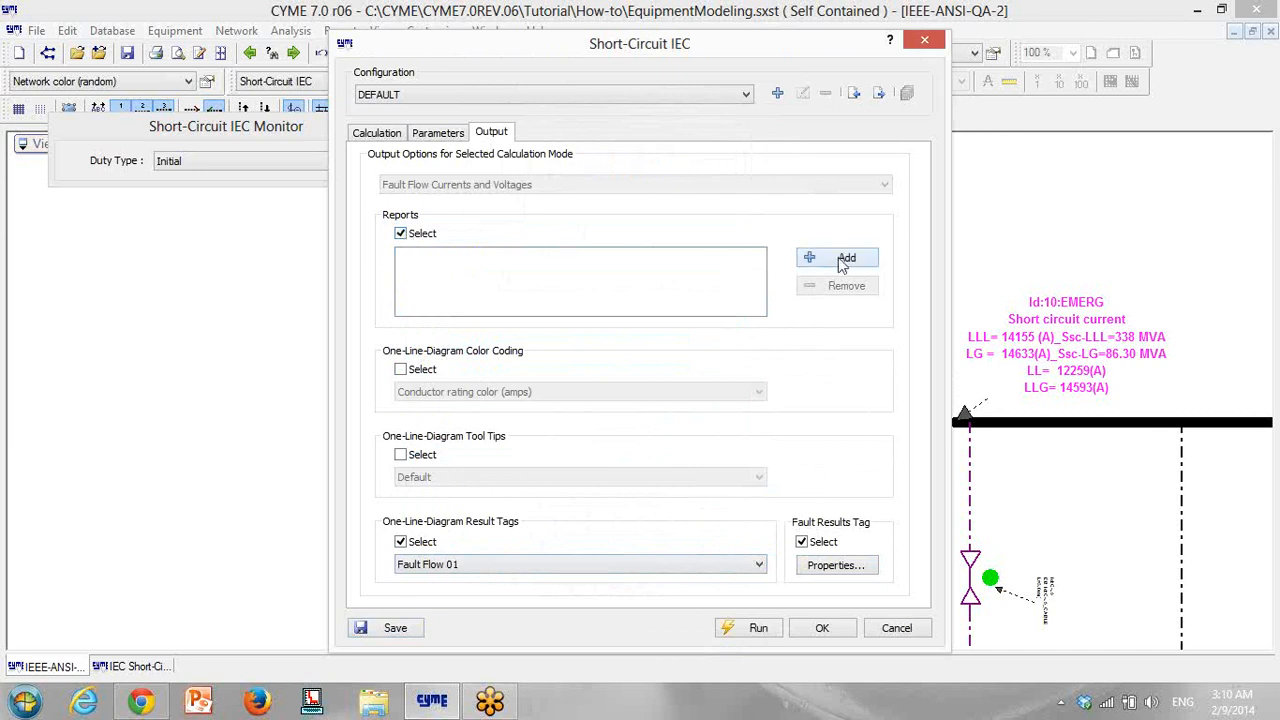
{"action": "left_click", "coordinate": [806, 260]}
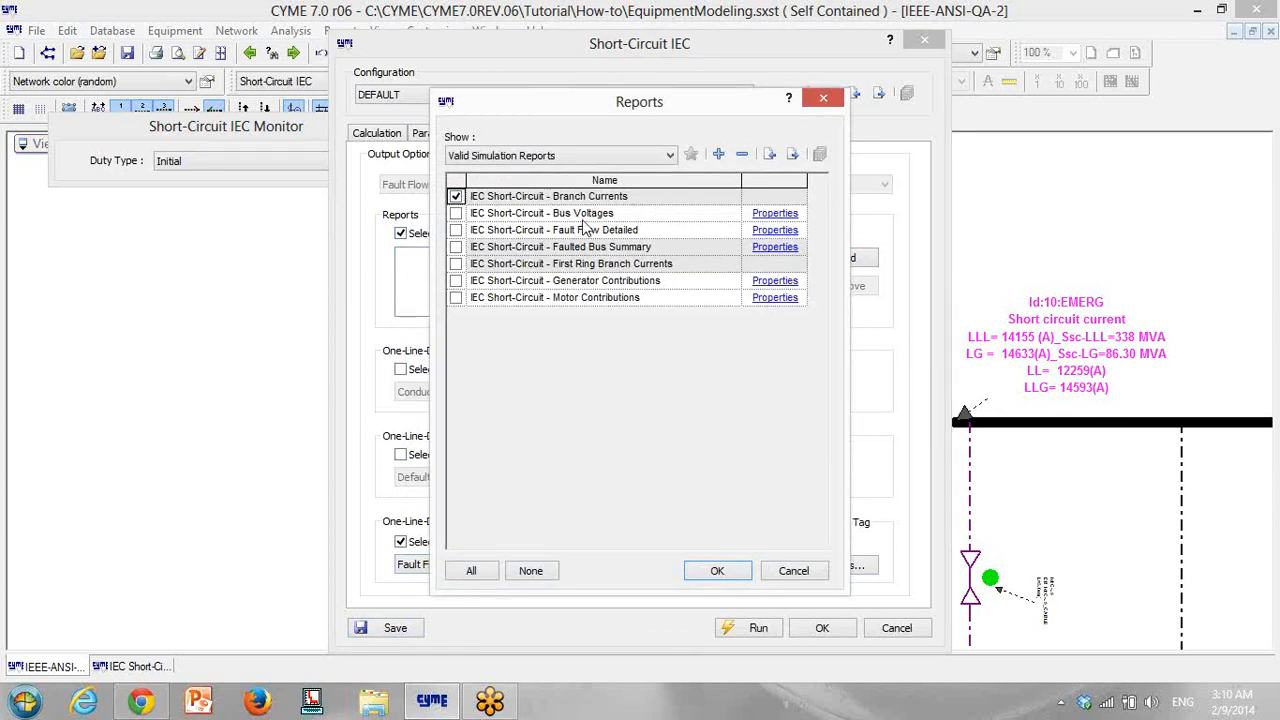
{"action": "left_click", "coordinate": [456, 230]}
{"action": "left_click", "coordinate": [456, 247]}
{"action": "left_click", "coordinate": [472, 571]}
{"action": "left_click", "coordinate": [724, 572]}
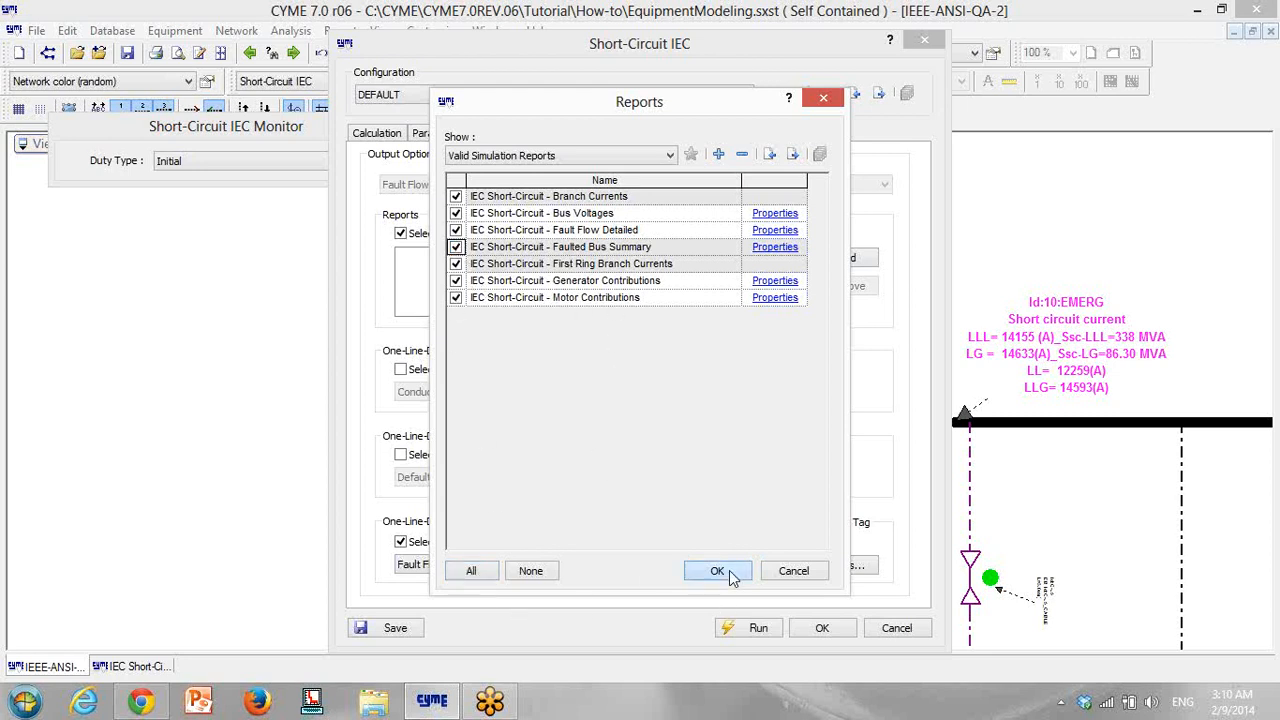
{"action": "mouse_move", "coordinate": [756, 271]}
{"action": "left_mouse_down"}
{"action": "mouse_move", "coordinate": [762, 309]}
{"action": "mouse_move", "coordinate": [764, 256]}
{"action": "left_mouse_up"}
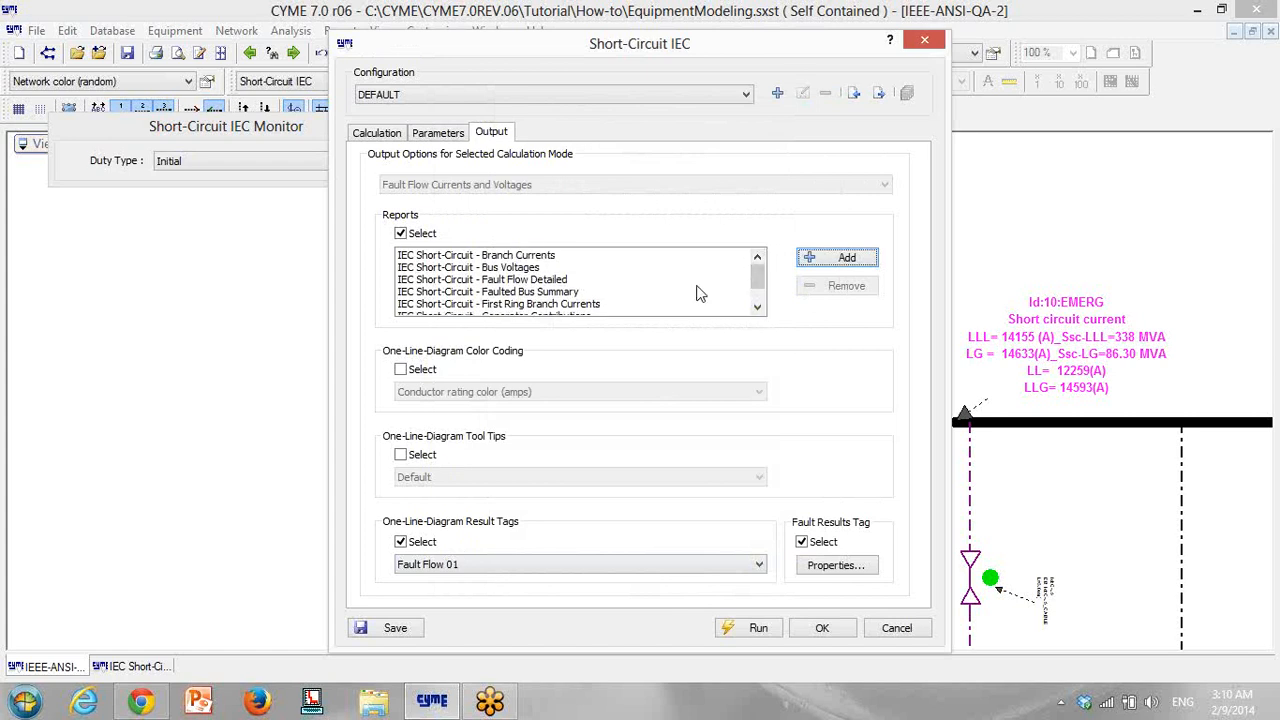
Save the DEFAULT short-circuit configuration and run the IEC fault flow analysis
{"action": "left_click", "coordinate": [396, 629]}
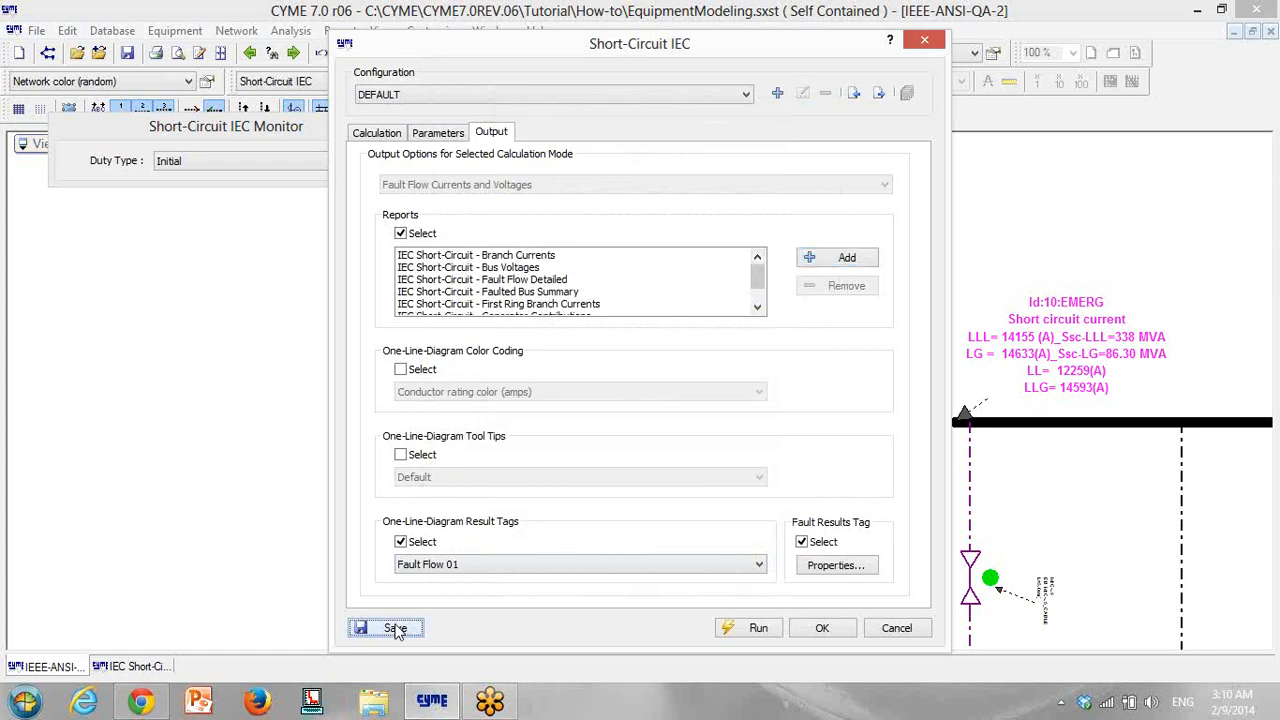
{"action": "left_click", "coordinate": [478, 256]}
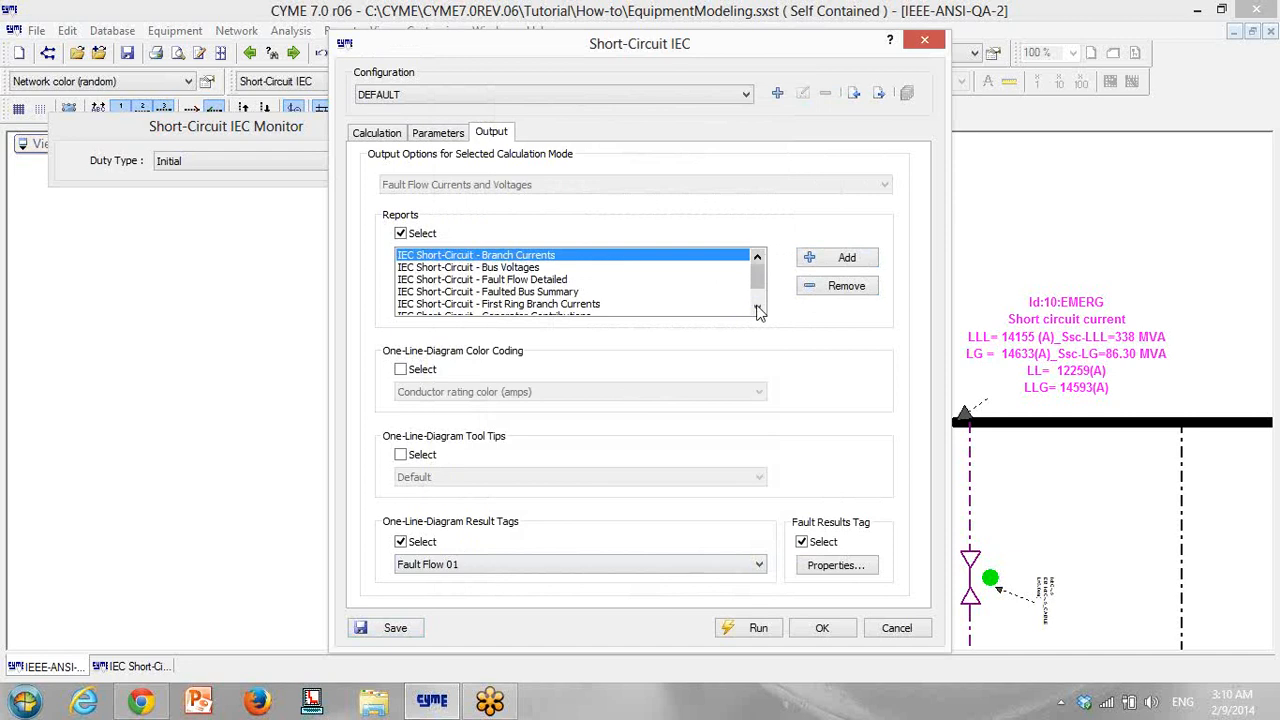
{"action": "left_click", "coordinate": [748, 627]}
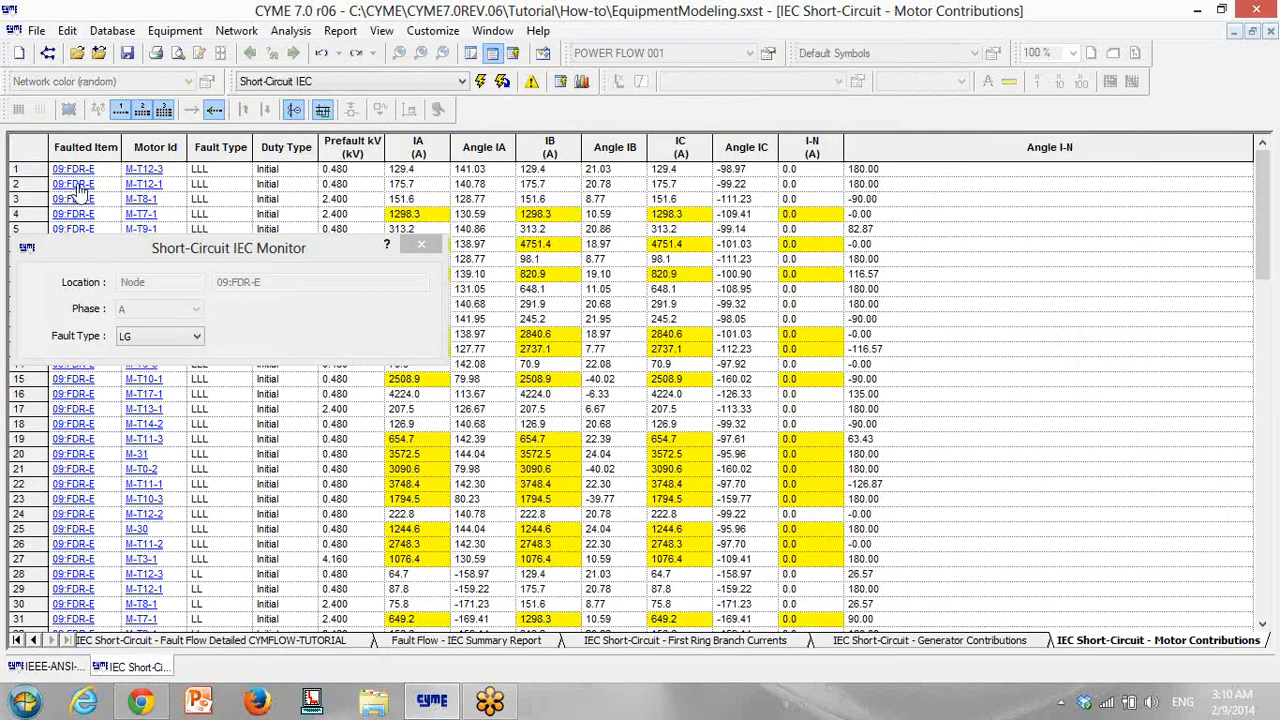
Dock the Motor Contributions report view beneath the one-line diagram and reduce the docked pane's height
{"action": "left_click", "coordinate": [44, 152]}
{"action": "right_click", "coordinate": [44, 152]}
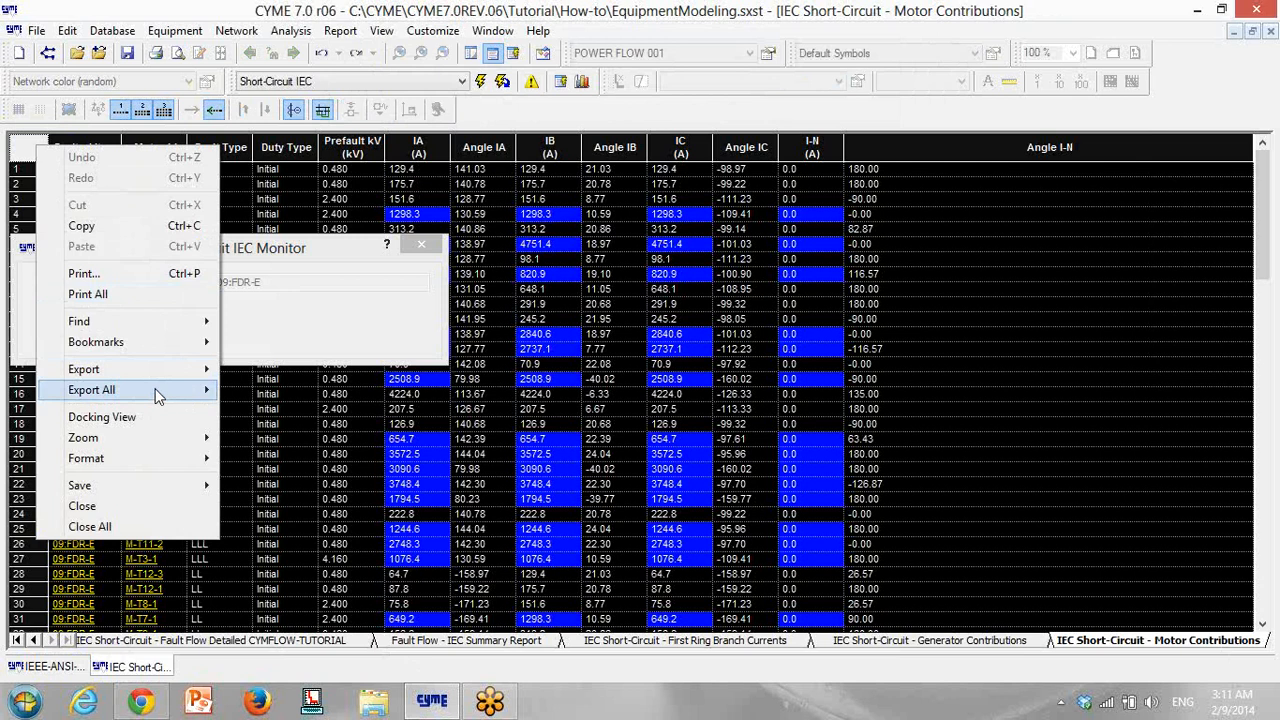
{"action": "left_click", "coordinate": [100, 417]}
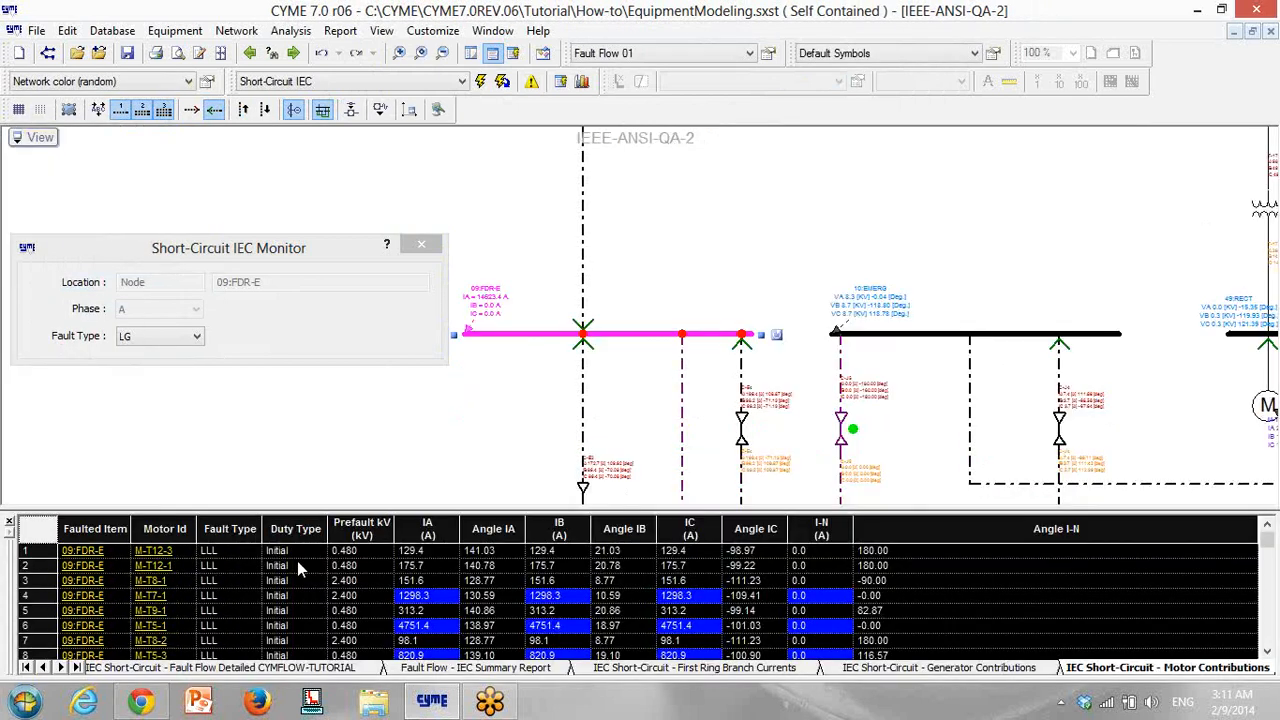
{"action": "left_click_drag", "start_coordinate": [288, 513], "coordinate": [289, 549]}
Move the Short-Circuit IEC Monitor away from bus 09:FDR-E and close the docked report view
{"action": "left_click_drag", "start_coordinate": [323, 256], "coordinate": [288, 153]}
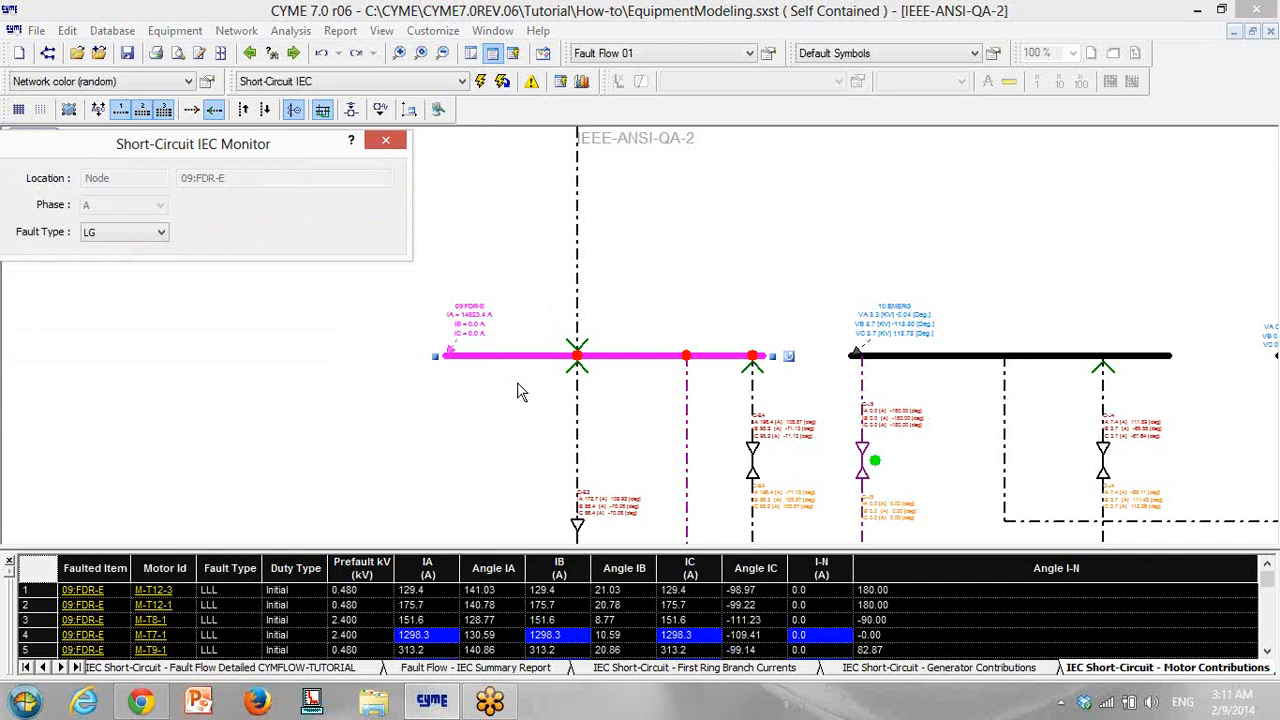
{"action": "scroll", "coordinate": [440, 385], "scroll_direction": "up", "scroll_amount": 2}
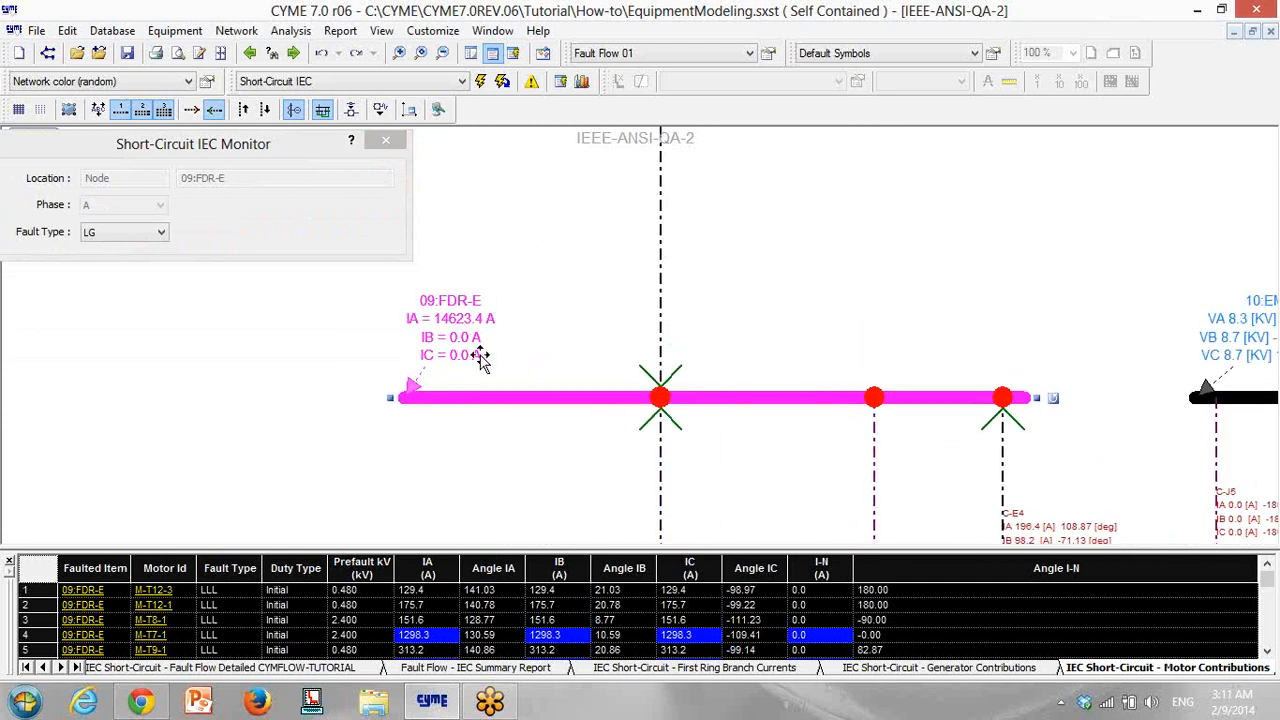
{"action": "left_click", "coordinate": [10, 562]}
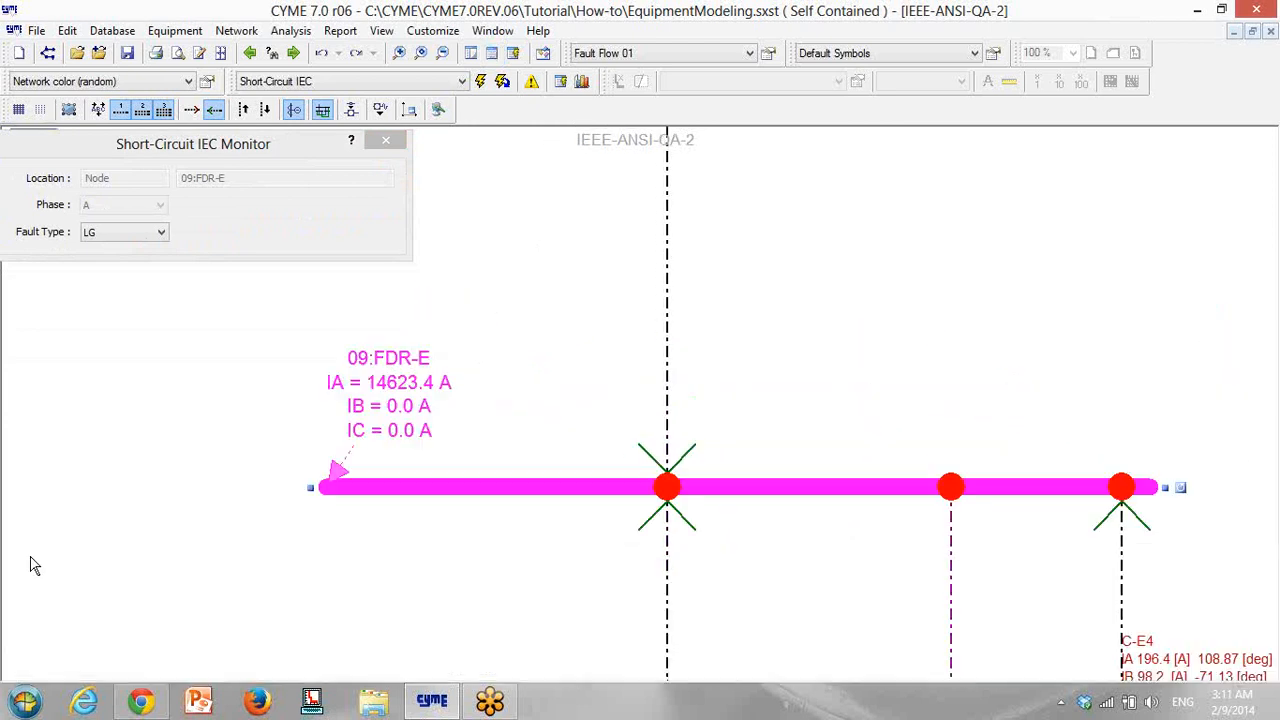
Move the result tag of C-E1 closer to bus 09:FDR-E, beside its incoming line
{"action": "left_click_drag", "start_coordinate": [461, 586], "coordinate": [450, 468]}
{"action": "scroll", "coordinate": [450, 468], "scroll_direction": "down", "scroll_amount": 3}
{"action": "scroll", "coordinate": [454, 468], "scroll_direction": "up", "scroll_amount": 1}
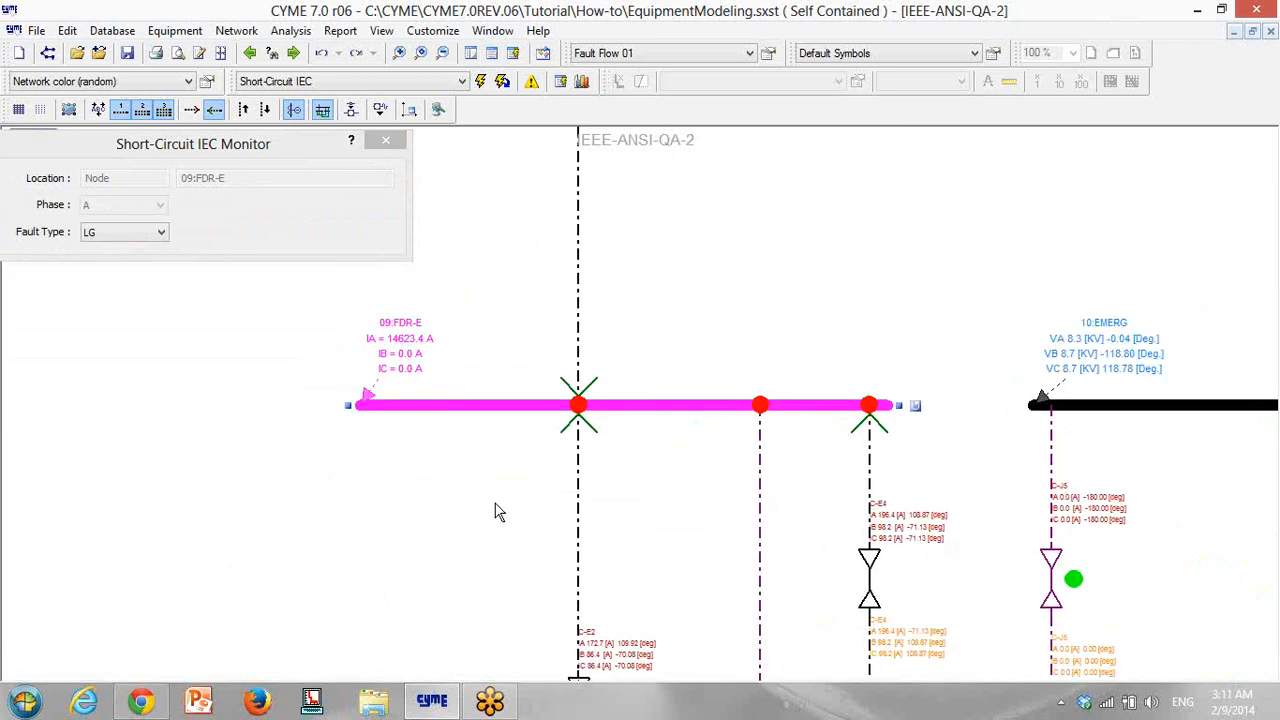
{"action": "left_click_drag", "start_coordinate": [610, 640], "coordinate": [608, 470]}
{"action": "left_click_drag", "start_coordinate": [651, 194], "coordinate": [666, 346]}
{"action": "left_click_drag", "start_coordinate": [642, 153], "coordinate": [658, 554]}
{"action": "left_click", "coordinate": [656, 243]}
{"action": "left_click_drag", "start_coordinate": [737, 366], "coordinate": [767, 325]}
{"action": "scroll", "coordinate": [677, 343], "scroll_direction": "up", "scroll_amount": 2}
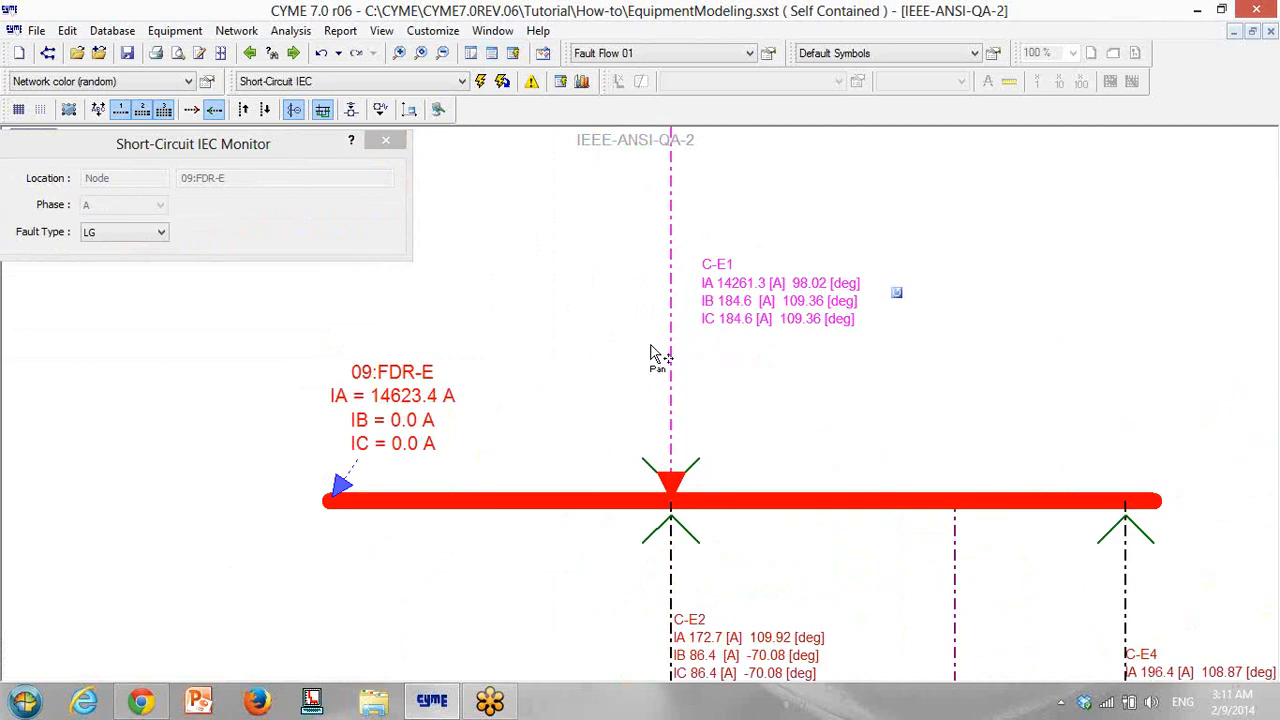
Examine the LG fault currents at bus 09:FDR-E and the contributions shown for C-E1, C-E2 and C-E4
{"action": "left_click_drag", "start_coordinate": [866, 461], "coordinate": [768, 418]}
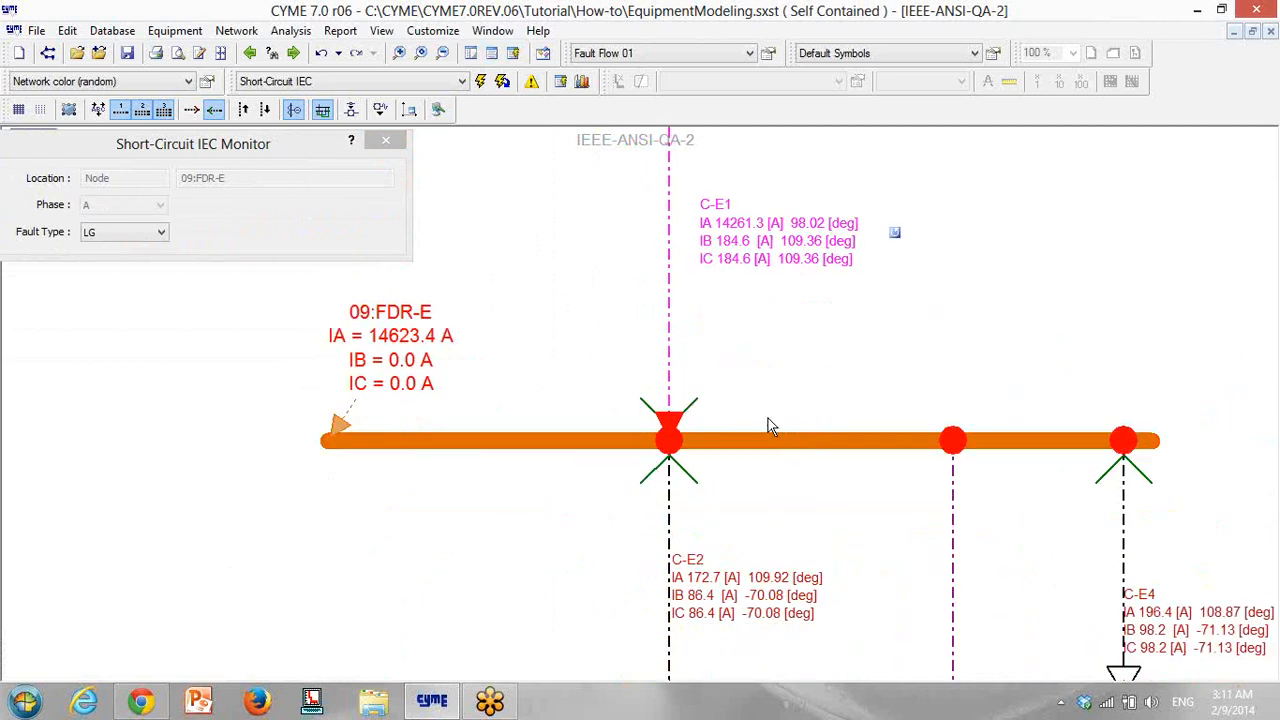
{"action": "left_click_drag", "start_coordinate": [1105, 587], "coordinate": [1112, 517]}
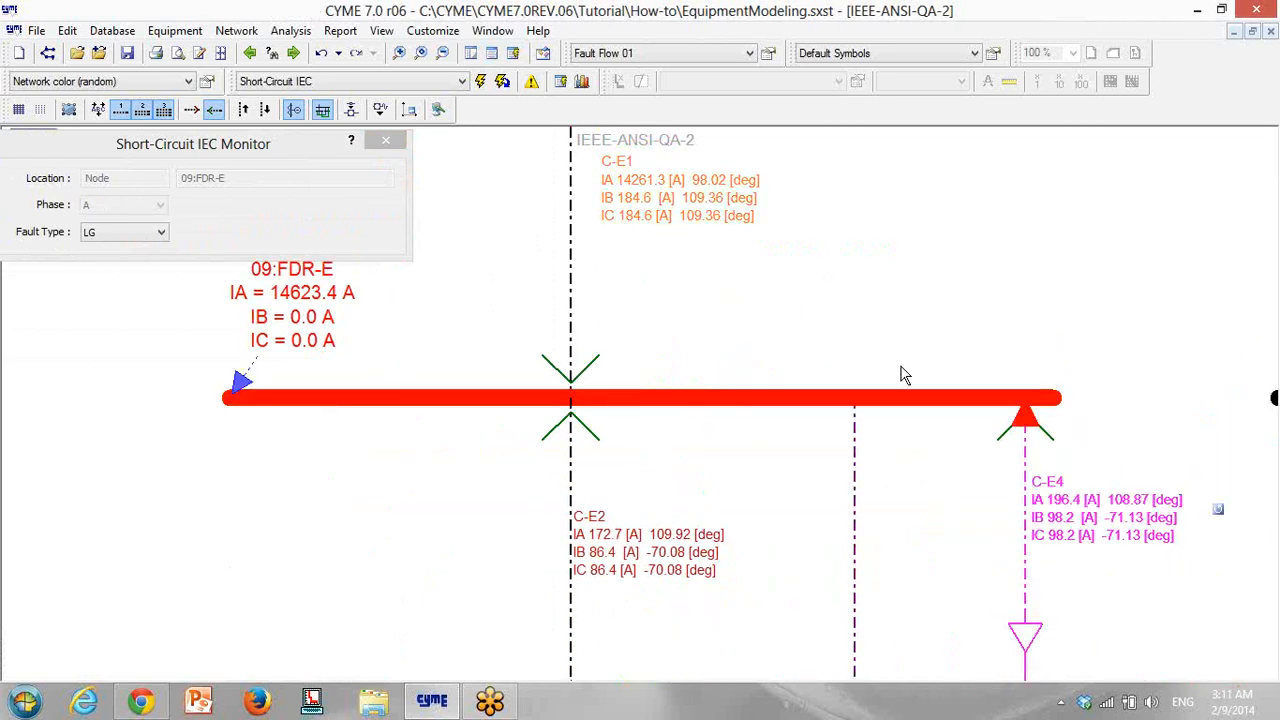
{"action": "left_click_drag", "start_coordinate": [763, 312], "coordinate": [820, 383]}
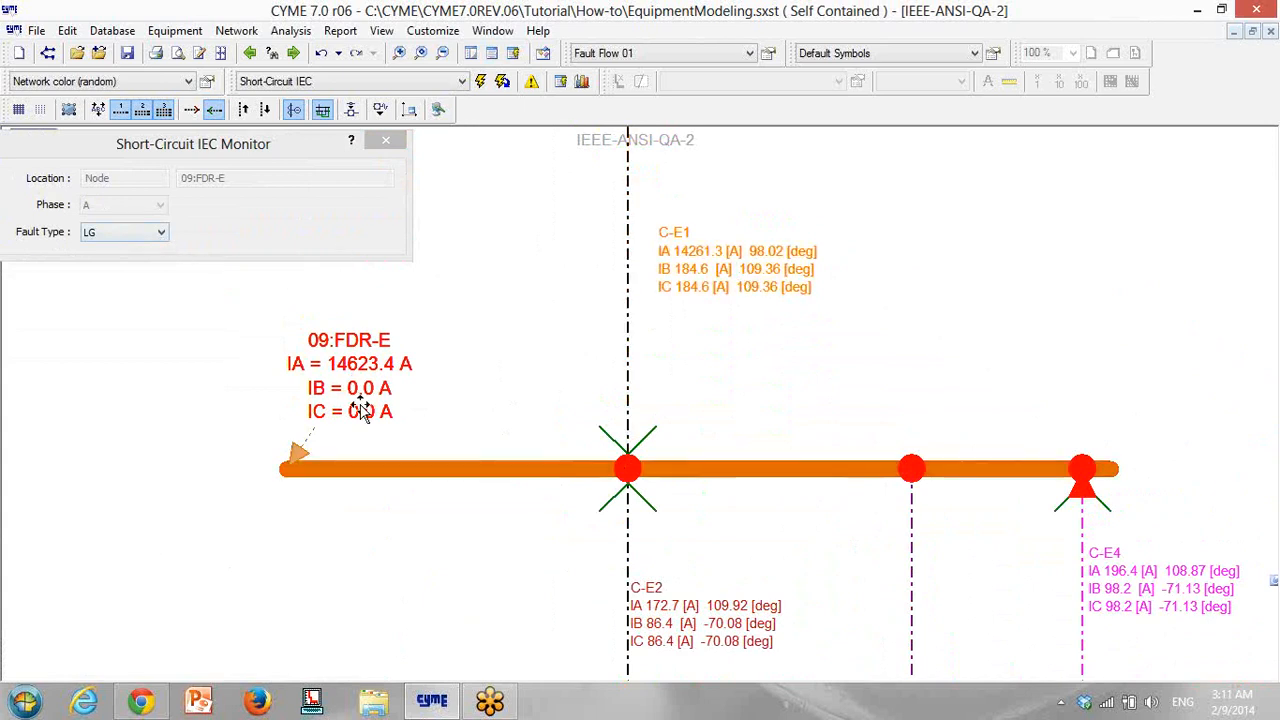
{"action": "left_click_drag", "start_coordinate": [469, 478], "coordinate": [466, 456]}
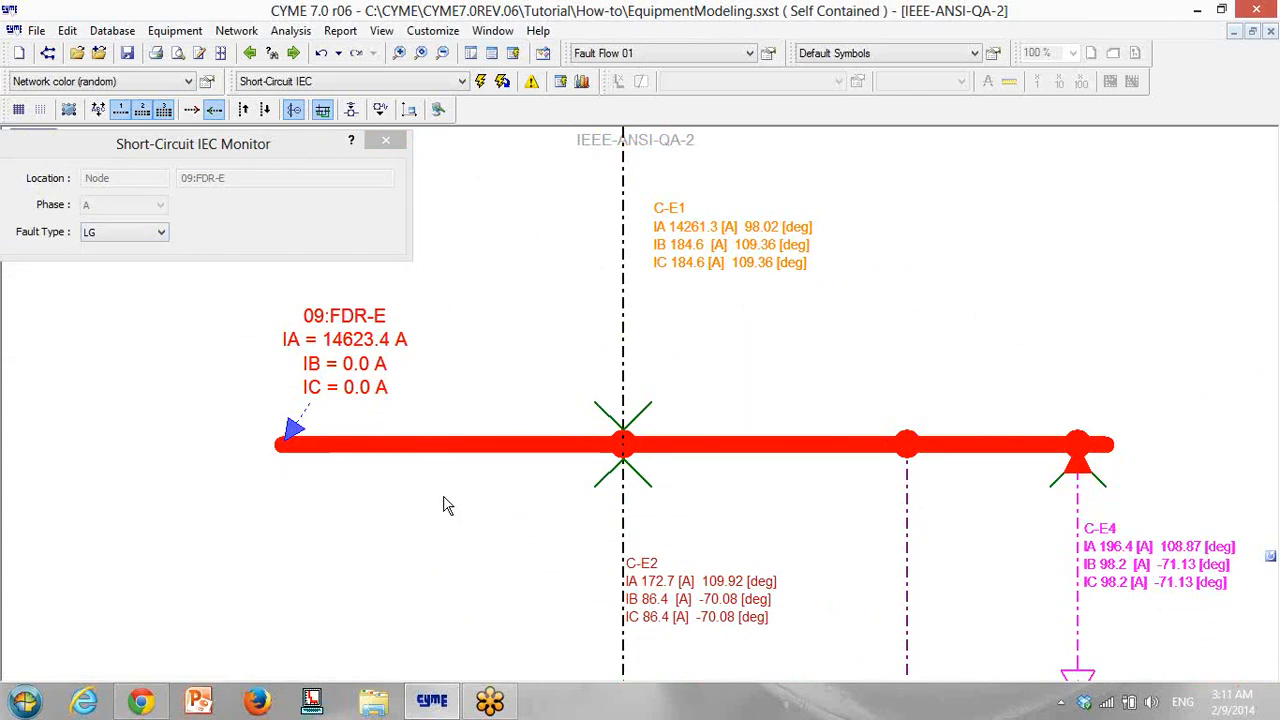
Switch the monitored fault type at bus 09:FDR-E through LL, LLG and LLL to compare the fault currents
{"action": "left_click", "coordinate": [118, 233]}
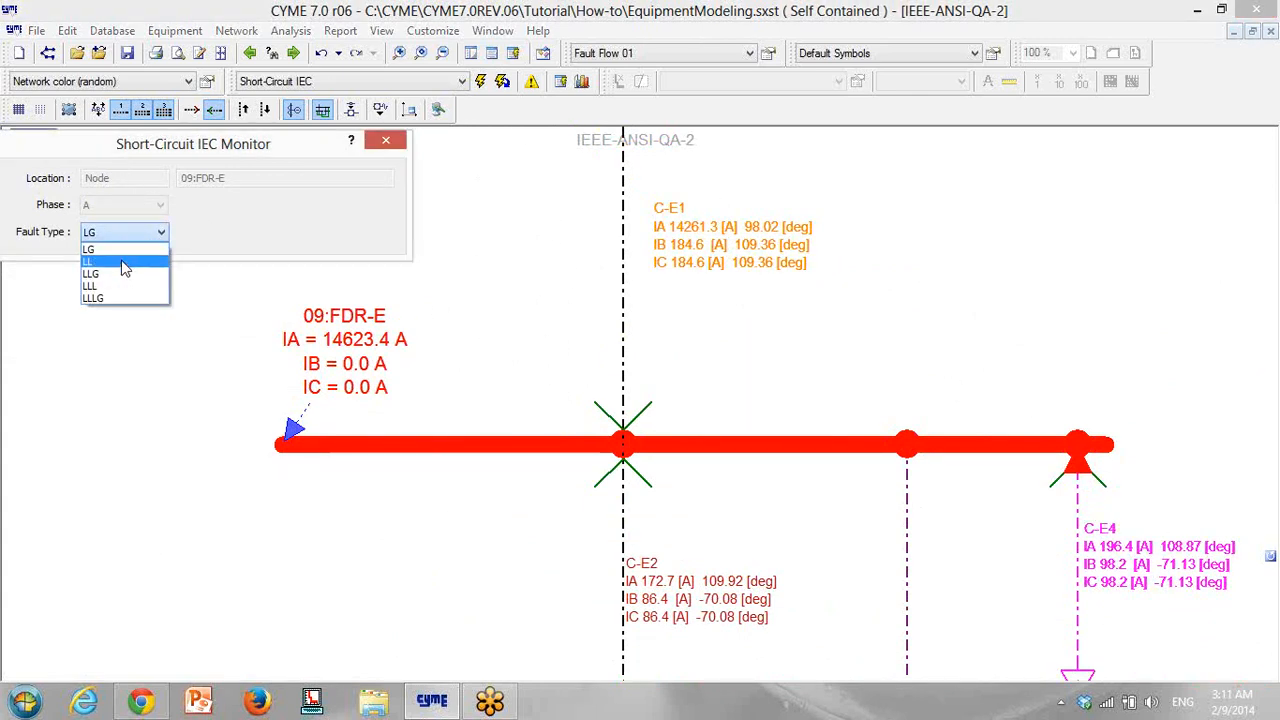
{"action": "left_click", "coordinate": [121, 261]}
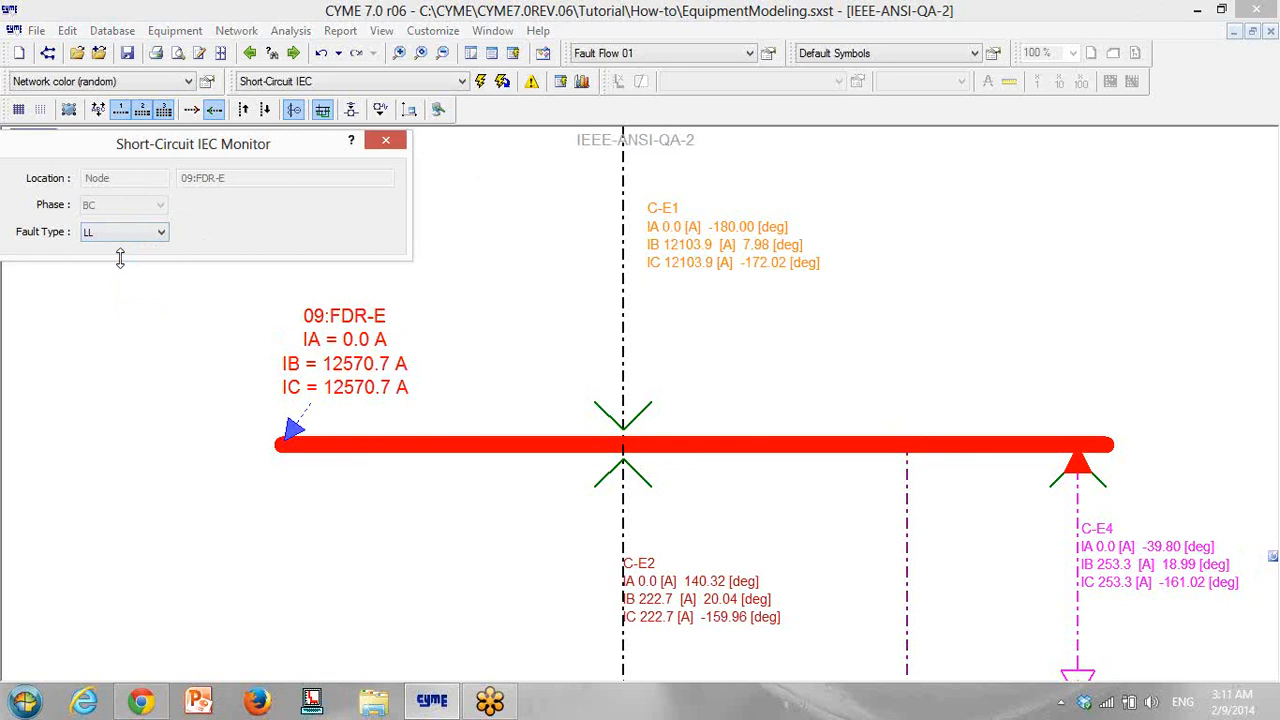
{"action": "left_click", "coordinate": [130, 232]}
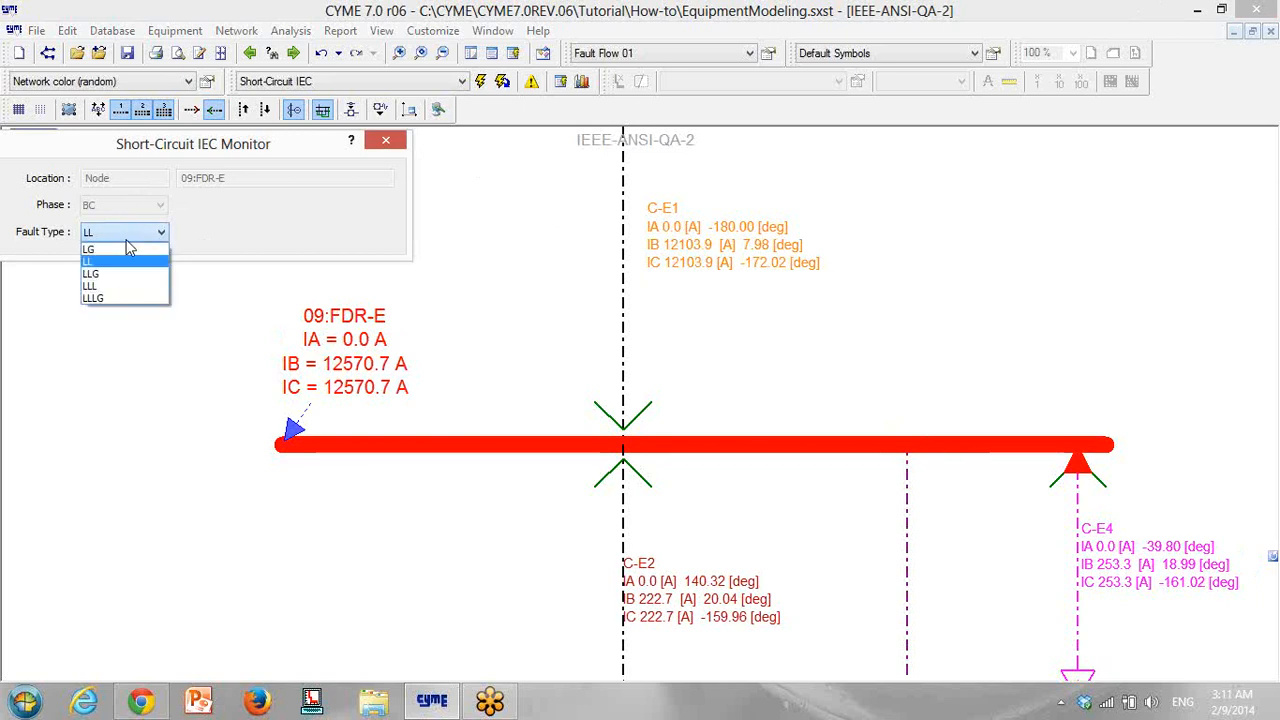
{"action": "left_click", "coordinate": [123, 270]}
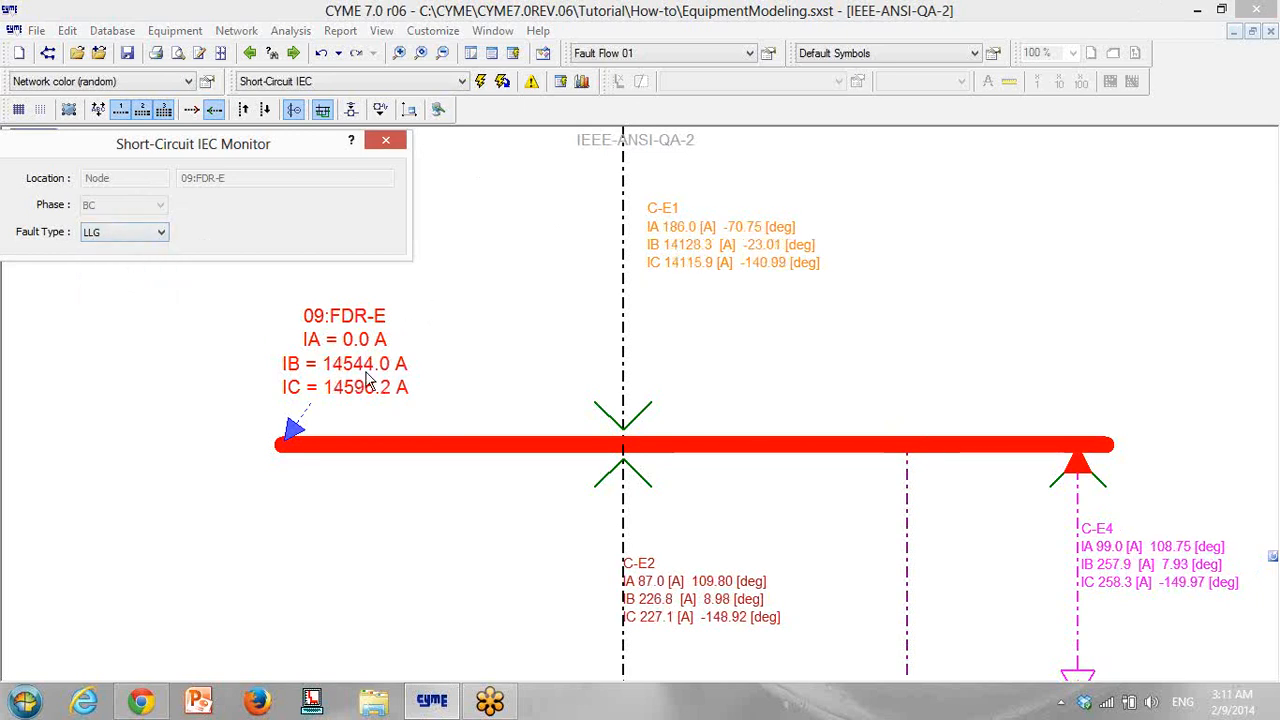
{"action": "left_click", "coordinate": [160, 236]}
{"action": "left_click", "coordinate": [135, 287]}
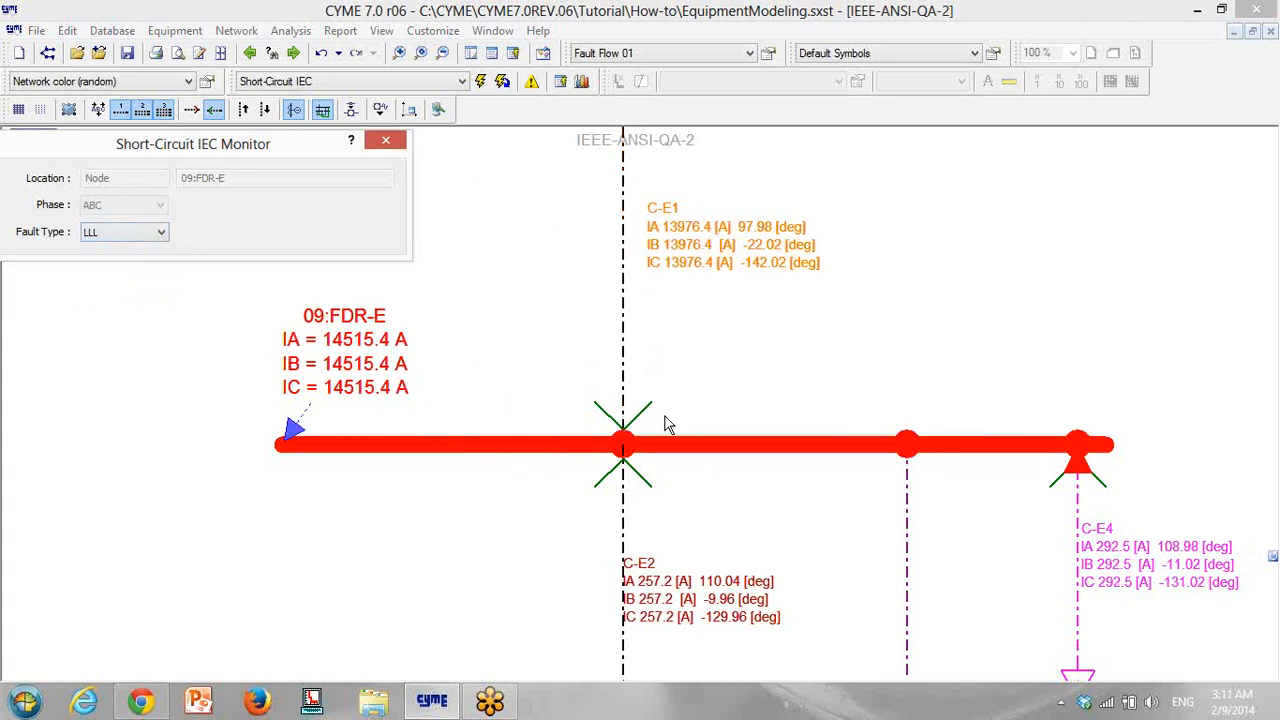
{"action": "left_click", "coordinate": [213, 107]}
{"action": "left_click", "coordinate": [215, 112]}
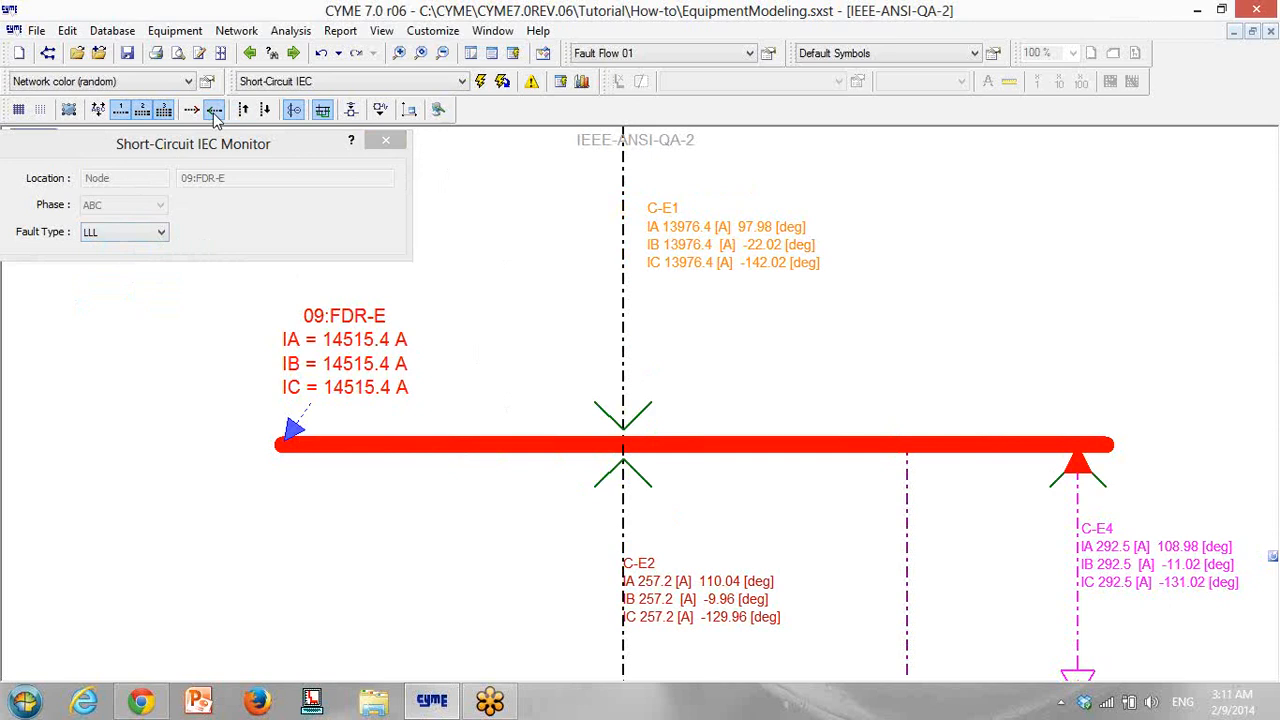
Set the monitored fault type at bus 09:FDR-E to LLLG and reopen the docked report view
{"action": "left_click", "coordinate": [145, 233]}
{"action": "left_click", "coordinate": [137, 297]}
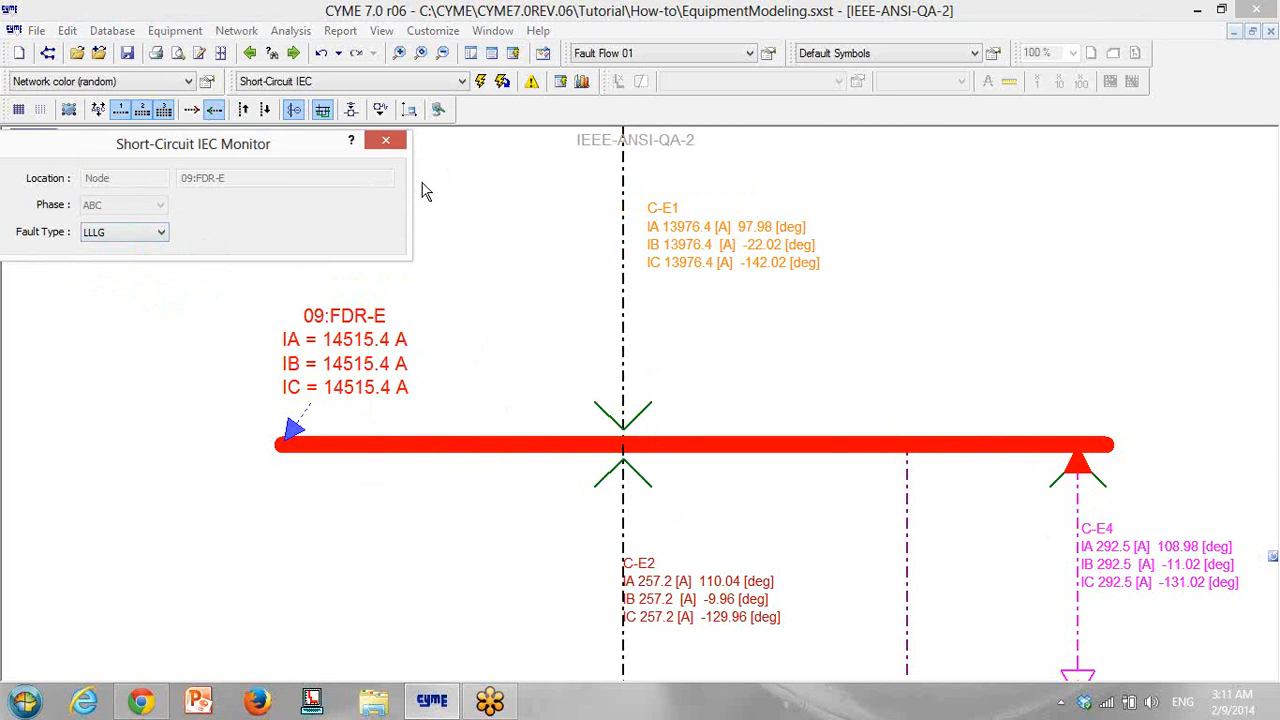
{"action": "left_click", "coordinate": [492, 53]}
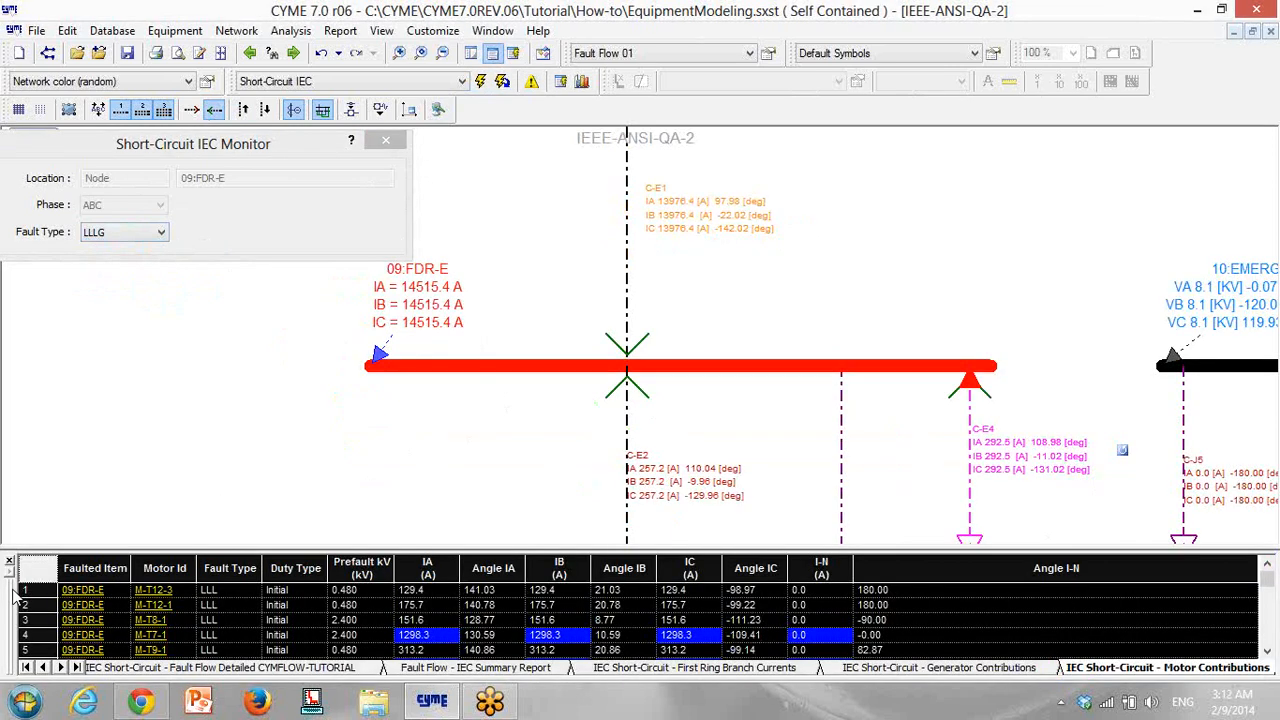
Locate motors such as M-T12-3, M-T12-1 and M-T10-1 on the diagram from the Motor Contributions report and review its current columns
{"action": "left_click", "coordinate": [238, 596]}
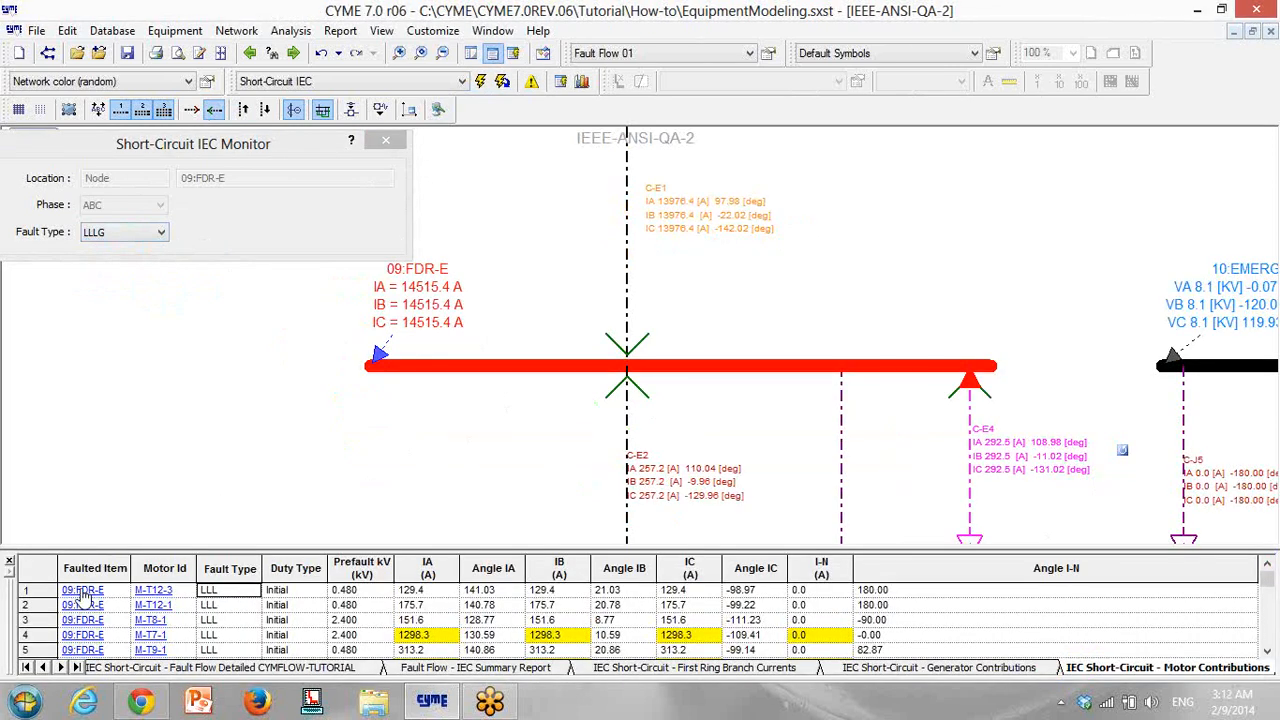
{"action": "left_click", "coordinate": [157, 591]}
{"action": "left_click", "coordinate": [156, 606]}
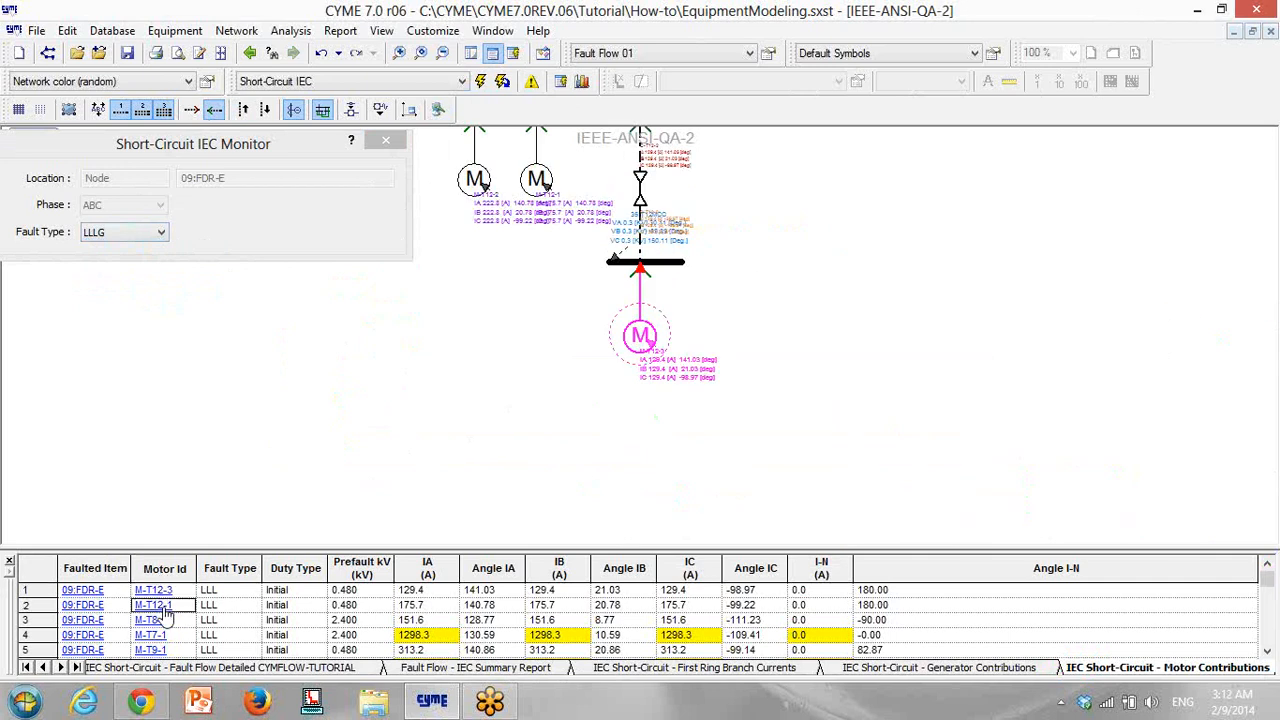
{"action": "scroll", "coordinate": [185, 640], "scroll_direction": "down", "scroll_amount": 4}
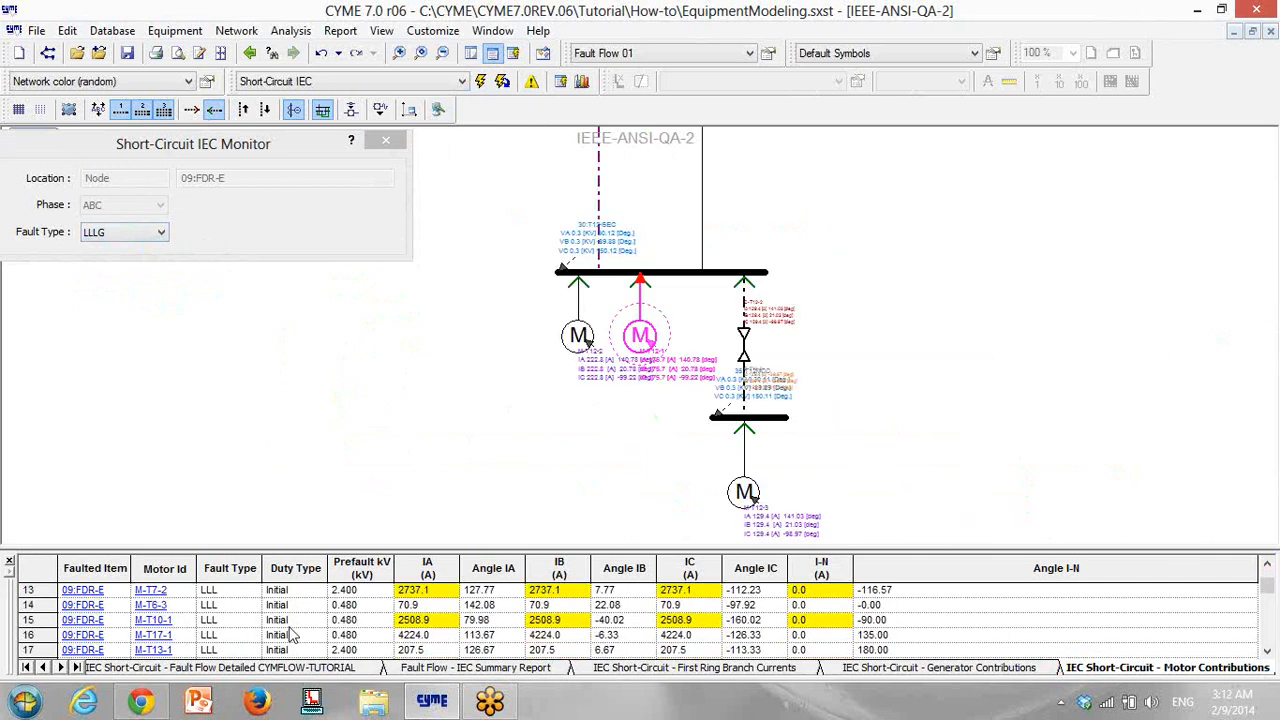
{"action": "left_click", "coordinate": [153, 620]}
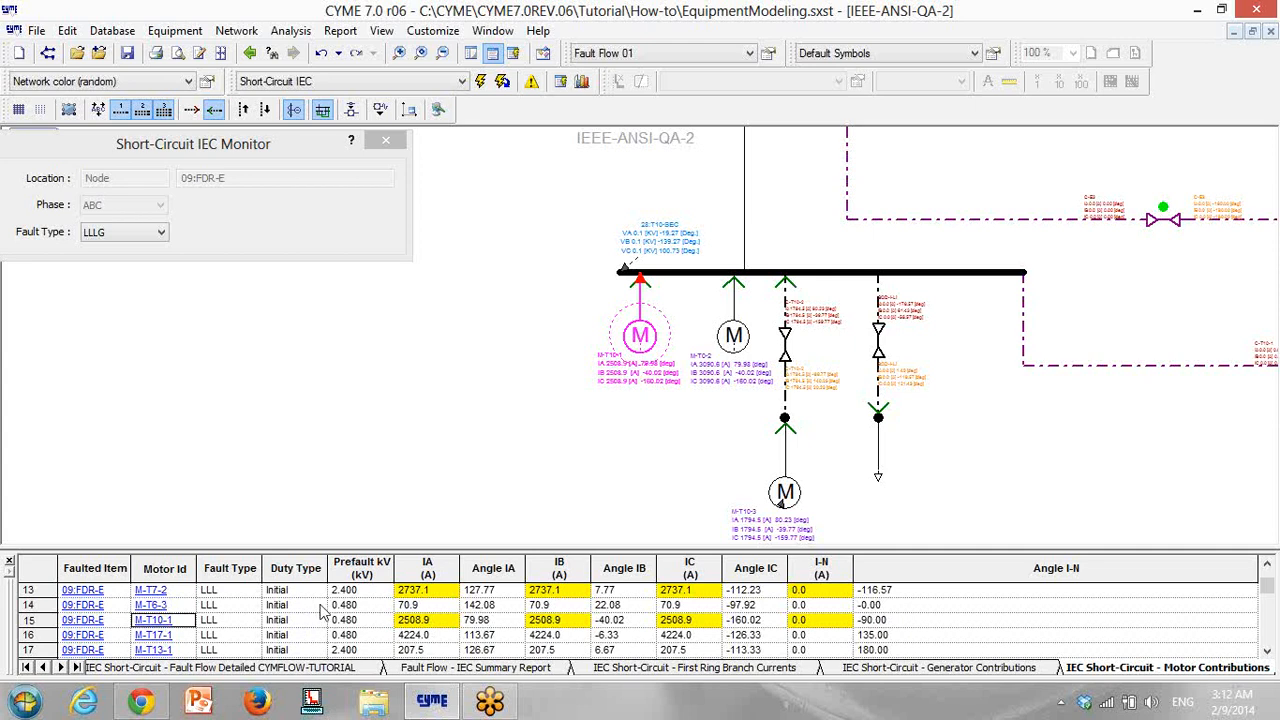
{"action": "scroll", "coordinate": [460, 622], "scroll_direction": "down", "scroll_amount": 8}
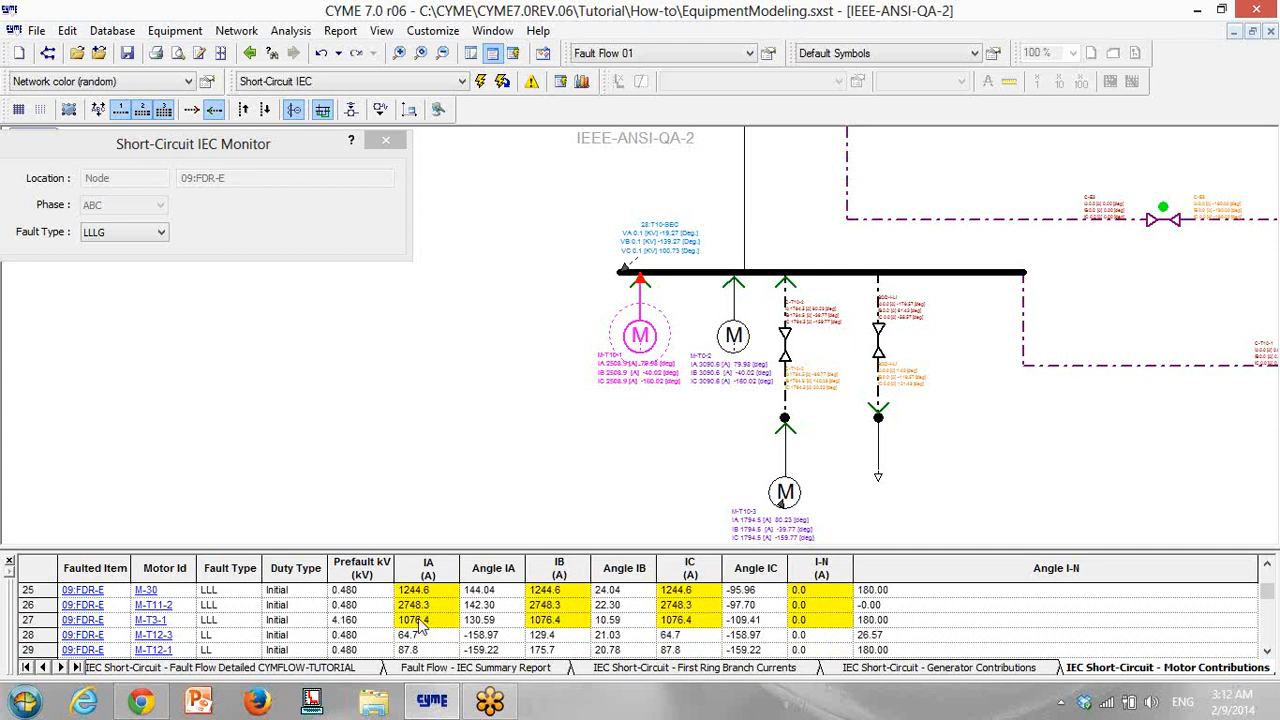
{"action": "left_click", "coordinate": [155, 620]}
{"action": "left_click_drag", "start_coordinate": [599, 373], "coordinate": [558, 392]}
{"action": "left_click_drag", "start_coordinate": [432, 565], "coordinate": [894, 568]}
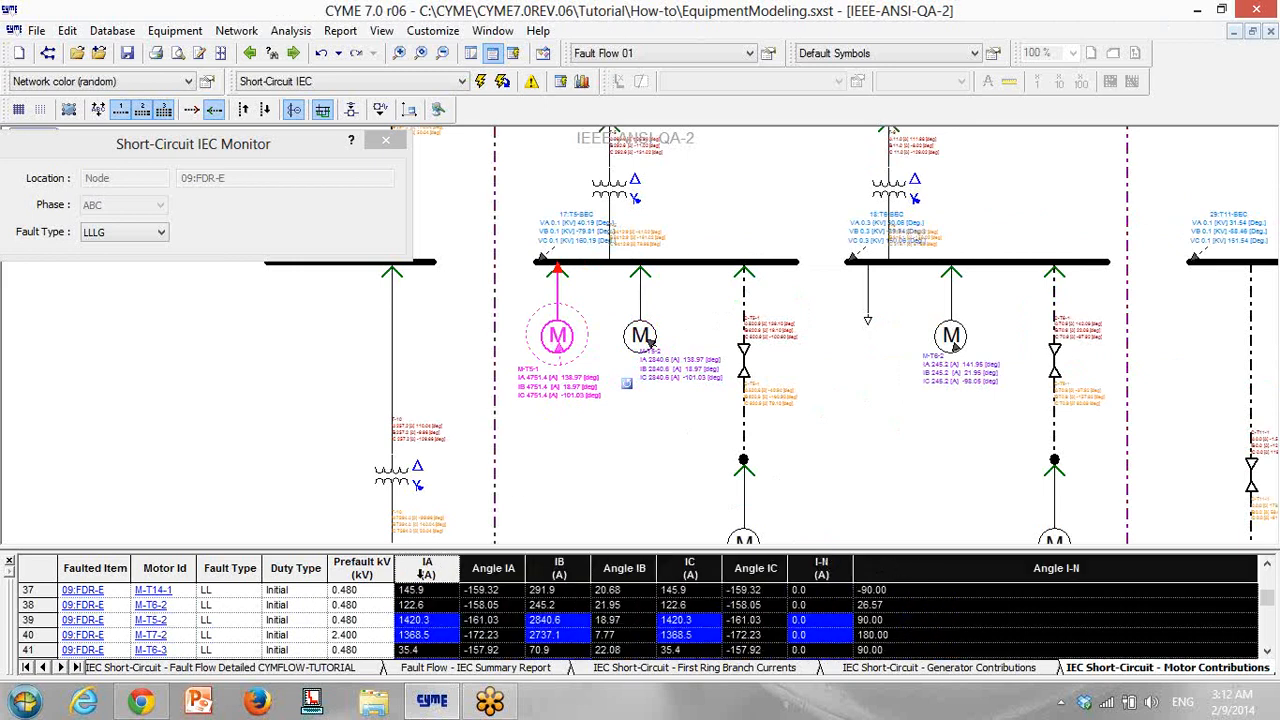
Show the Fault Flow Detailed report and review its duty type and phase current columns
{"action": "left_click", "coordinate": [182, 670]}
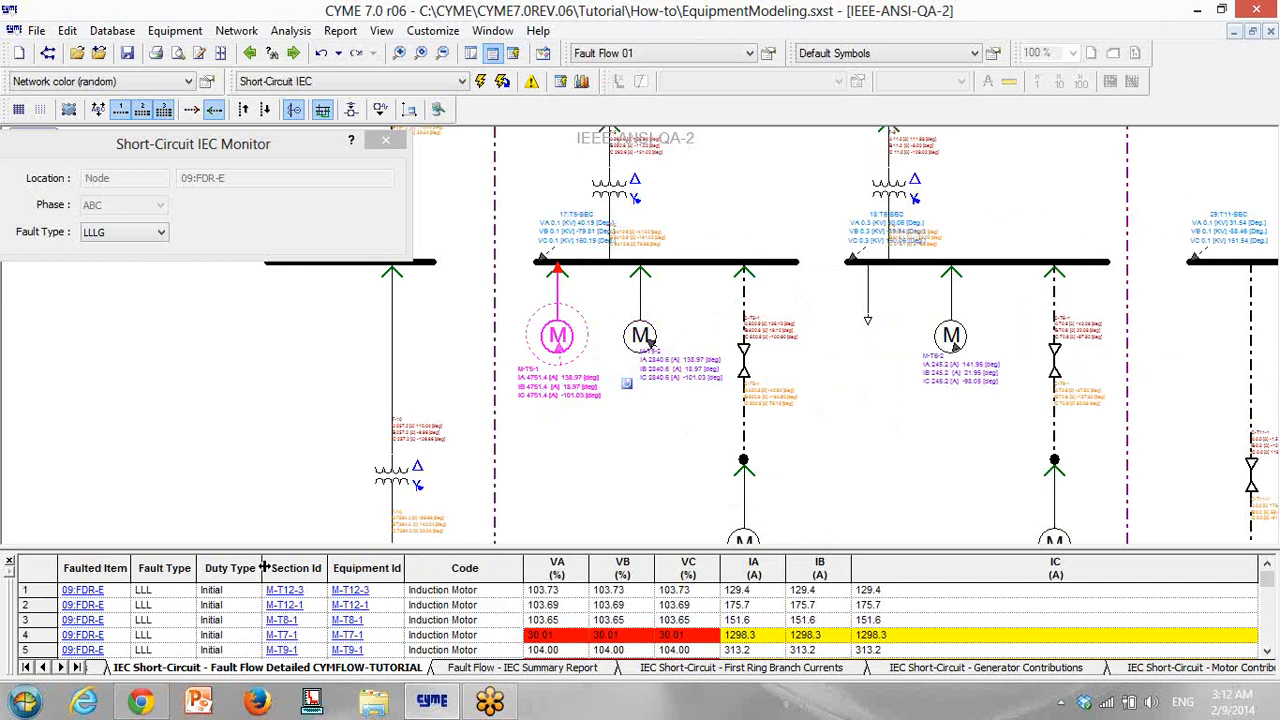
{"action": "left_click", "coordinate": [231, 563]}
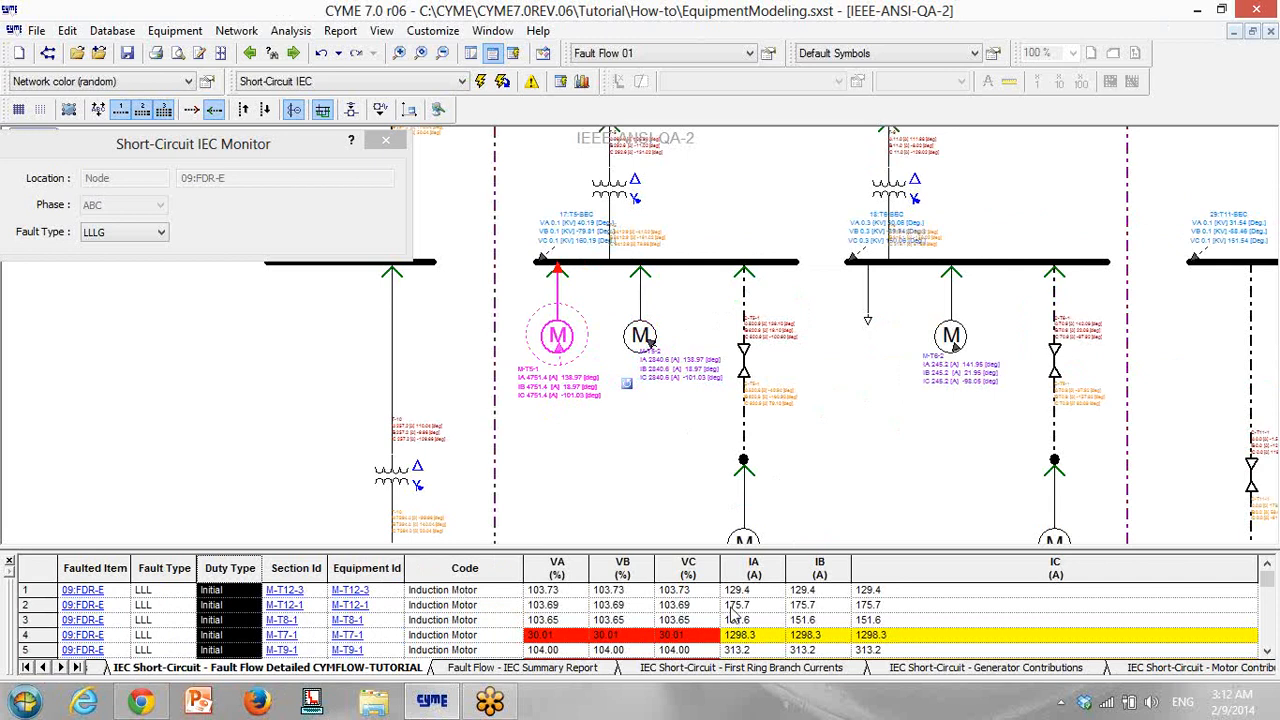
{"action": "left_click_drag", "start_coordinate": [558, 568], "coordinate": [1052, 563]}
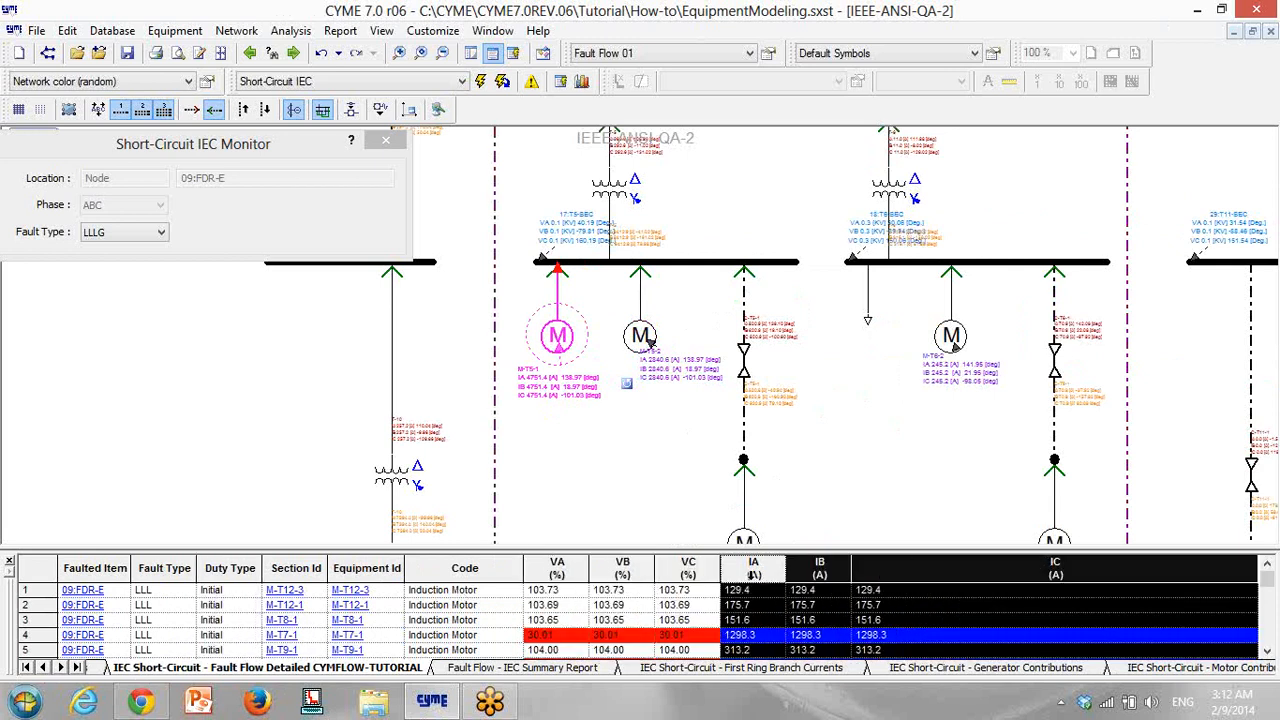
{"action": "scroll", "coordinate": [520, 612], "scroll_direction": "down", "scroll_amount": 20}
{"action": "scroll", "coordinate": [181, 619], "scroll_direction": "down", "scroll_amount": 4}
{"action": "scroll", "coordinate": [181, 619], "scroll_direction": "up", "scroll_amount": 4}
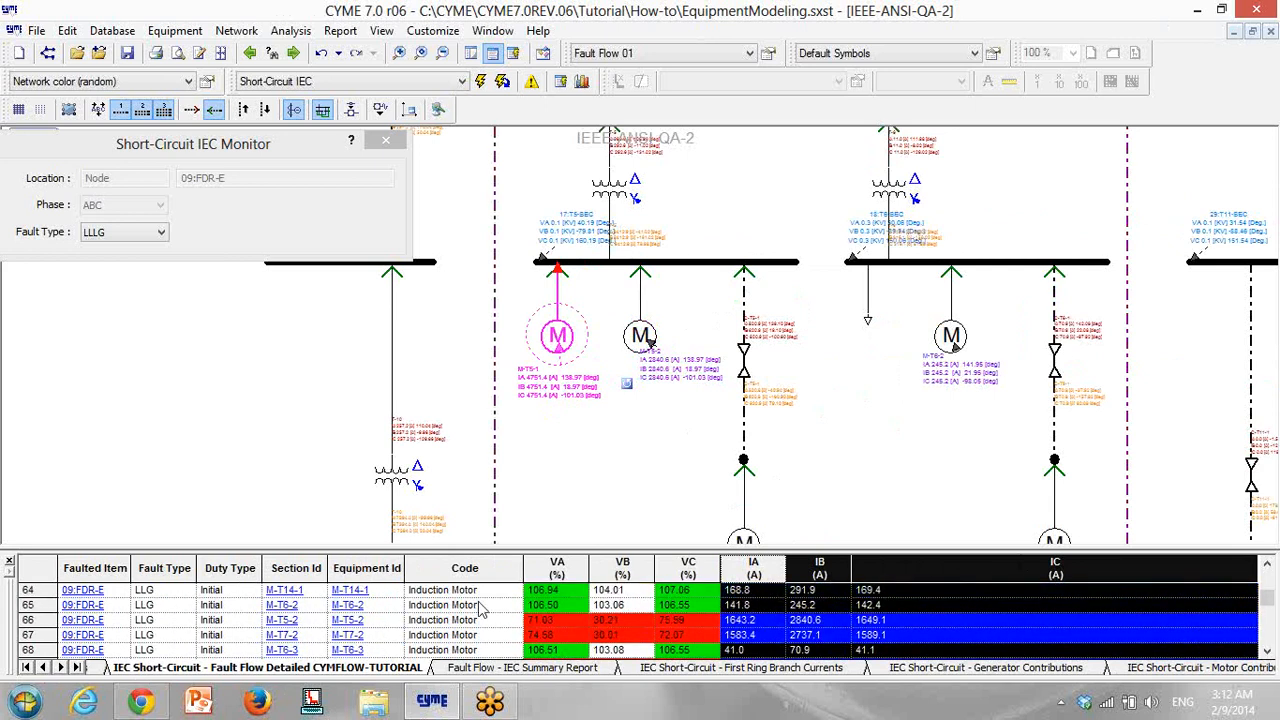
Examine the motor voltage percentages in the Fault Flow Detailed report for the LLG and LG faults
{"action": "left_click", "coordinate": [550, 600]}
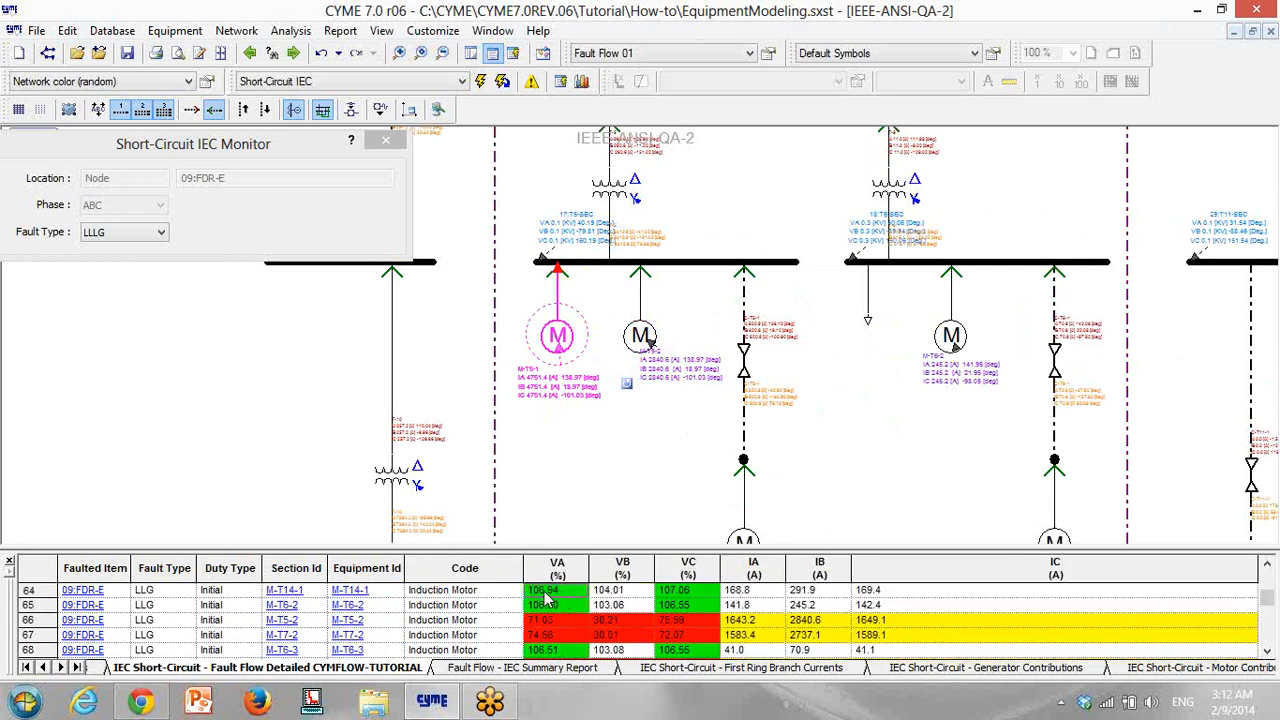
{"action": "left_click_drag", "start_coordinate": [693, 625], "coordinate": [576, 636]}
{"action": "left_click", "coordinate": [575, 636]}
{"action": "left_click", "coordinate": [538, 621]}
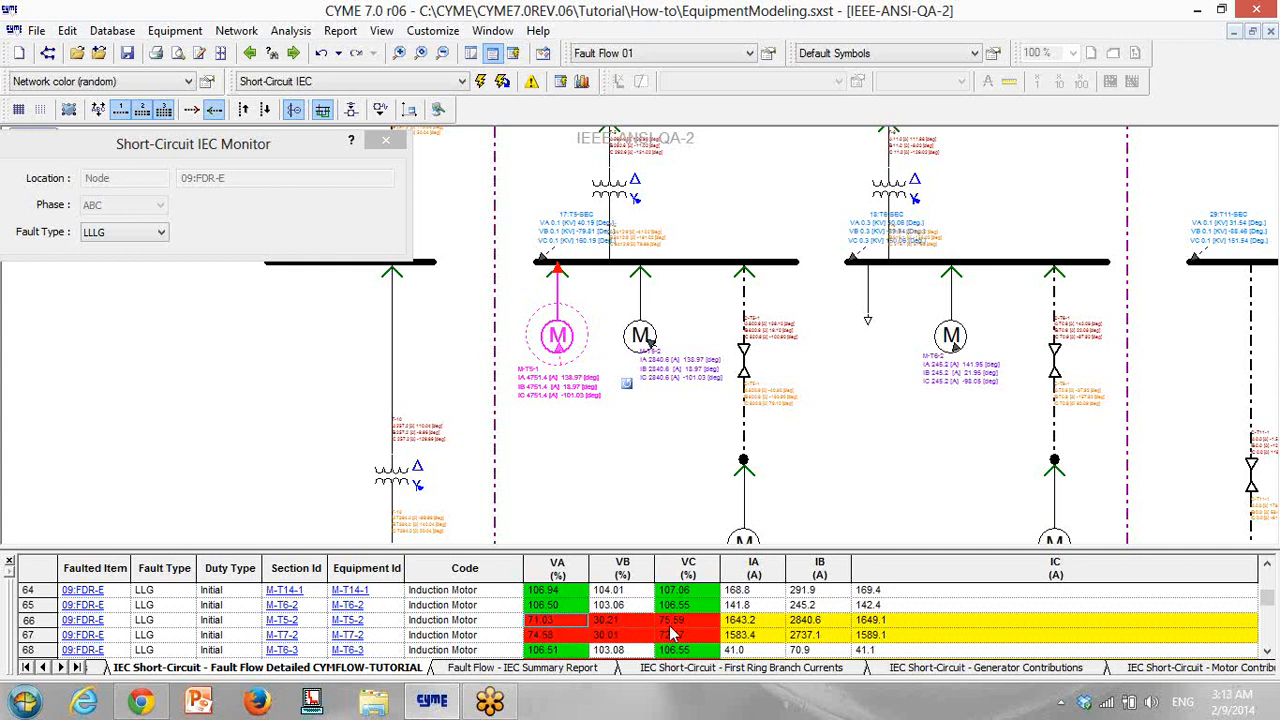
{"action": "scroll", "coordinate": [606, 608], "scroll_direction": "up", "scroll_amount": 1}
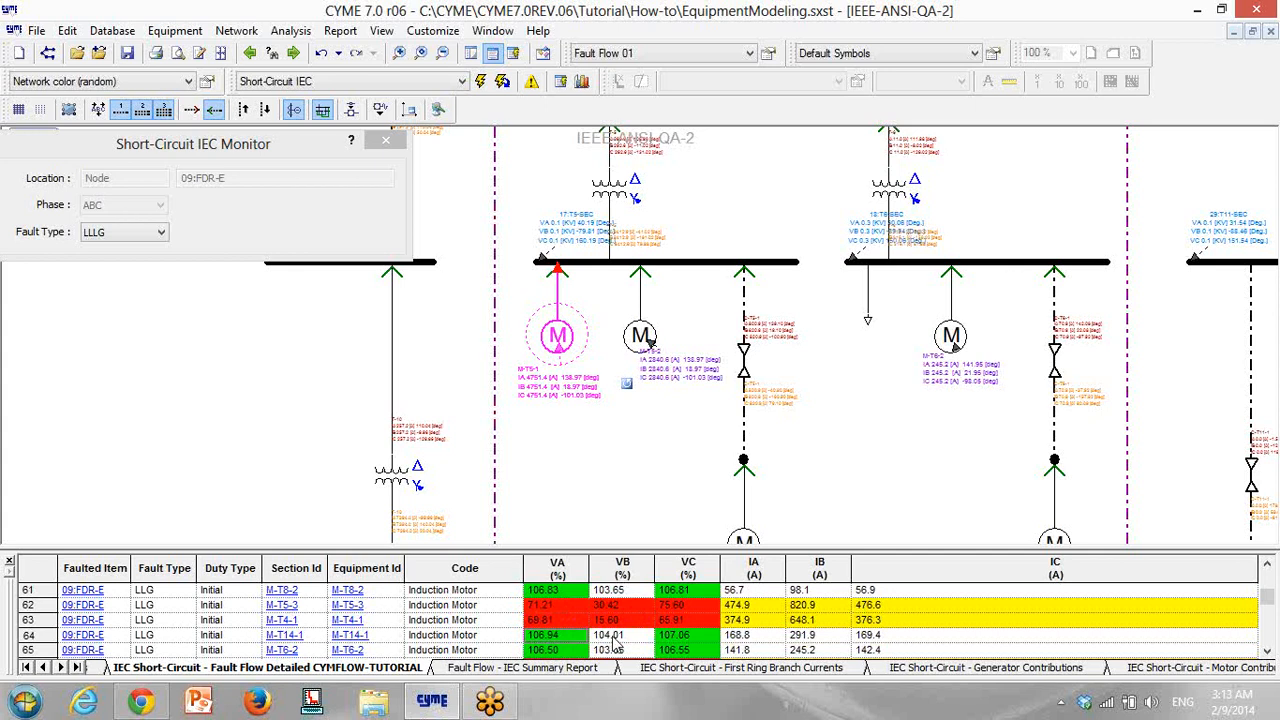
{"action": "scroll", "coordinate": [670, 640], "scroll_direction": "down", "scroll_amount": 6}
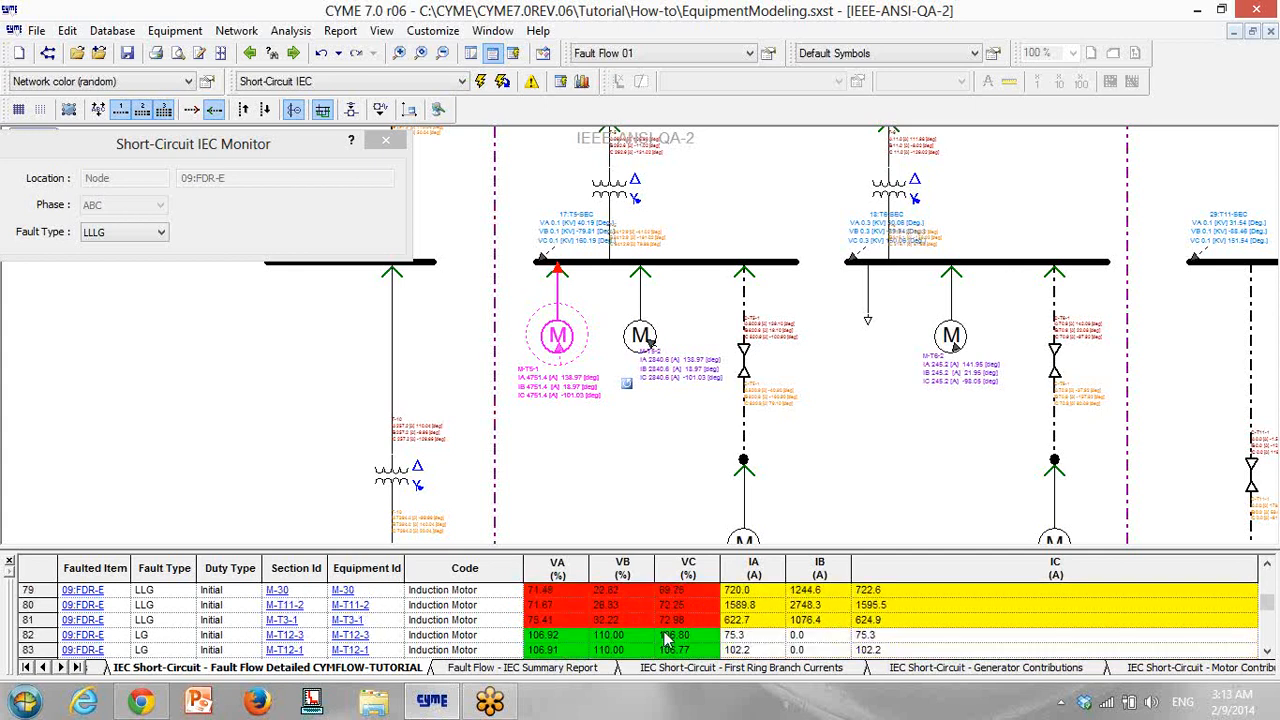
{"action": "scroll", "coordinate": [667, 640], "scroll_direction": "down", "scroll_amount": 1}
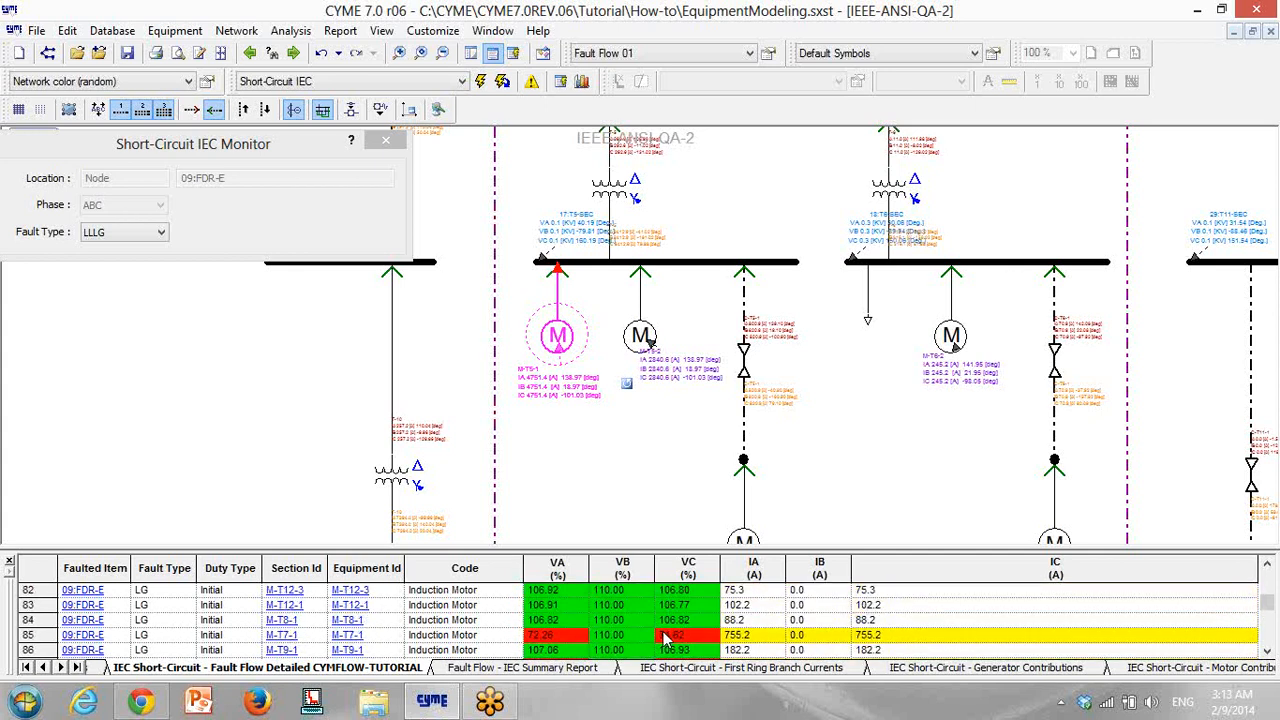
{"action": "scroll", "coordinate": [593, 628], "scroll_direction": "down", "scroll_amount": 7}
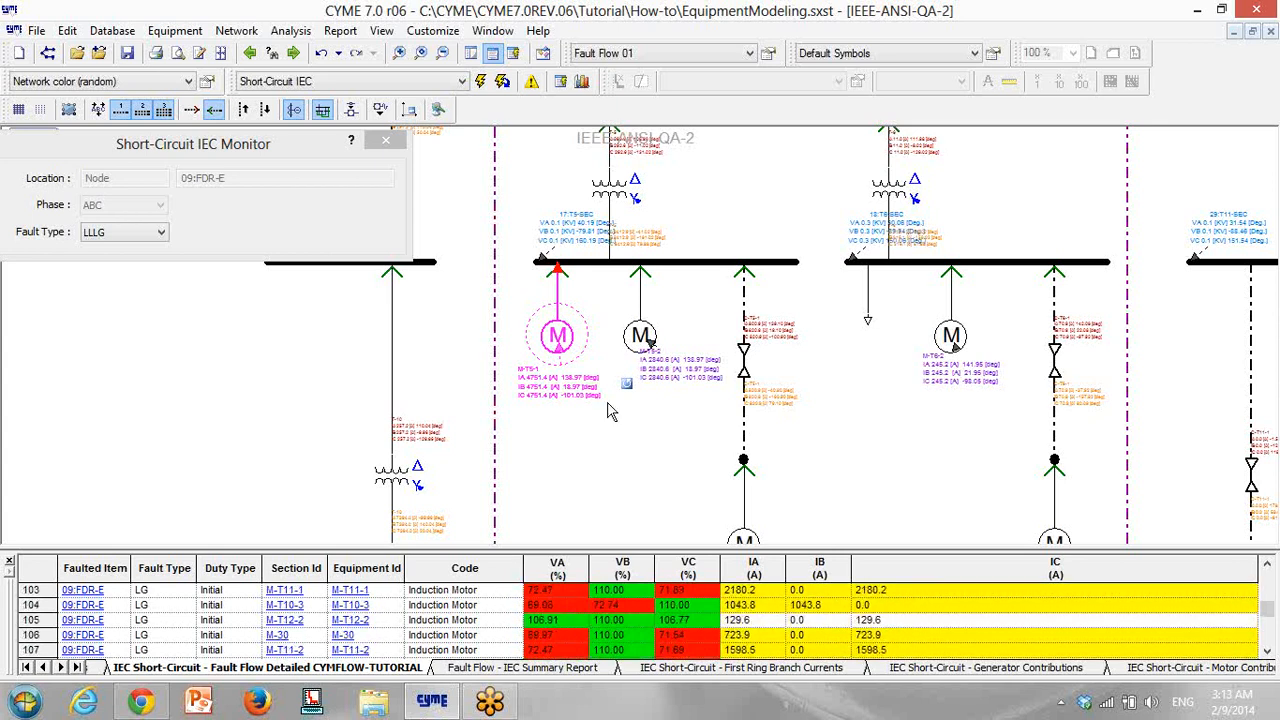
Inspect buses 17:T5-SEC and 18:T6-SEC on the diagram and compare their voltages during the fault
{"action": "left_click_drag", "start_coordinate": [622, 308], "coordinate": [763, 396]}
{"action": "scroll", "coordinate": [764, 380], "scroll_direction": "up", "scroll_amount": 4}
{"action": "left_click", "coordinate": [741, 304]}
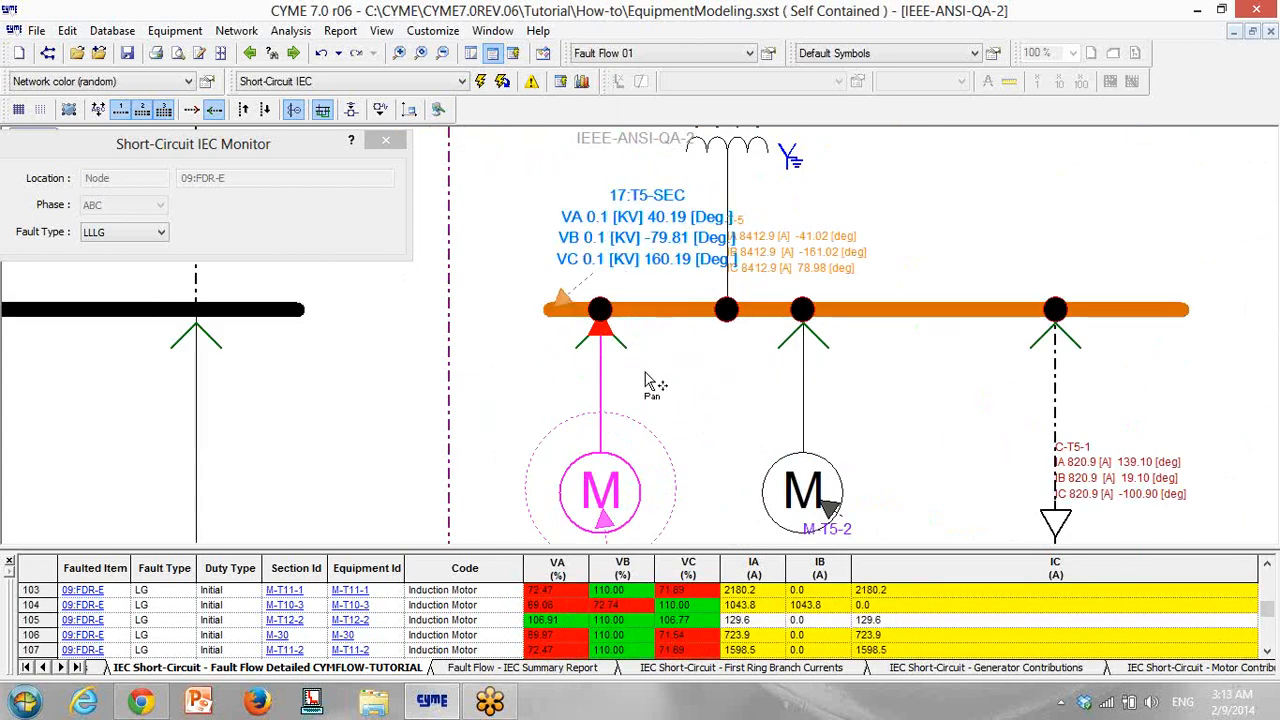
{"action": "left_click_drag", "start_coordinate": [648, 380], "coordinate": [684, 464]}
{"action": "scroll", "coordinate": [684, 464], "scroll_direction": "down", "scroll_amount": 2}
{"action": "left_click_drag", "start_coordinate": [940, 394], "coordinate": [531, 346]}
{"action": "left_click_drag", "start_coordinate": [708, 312], "coordinate": [593, 283]}
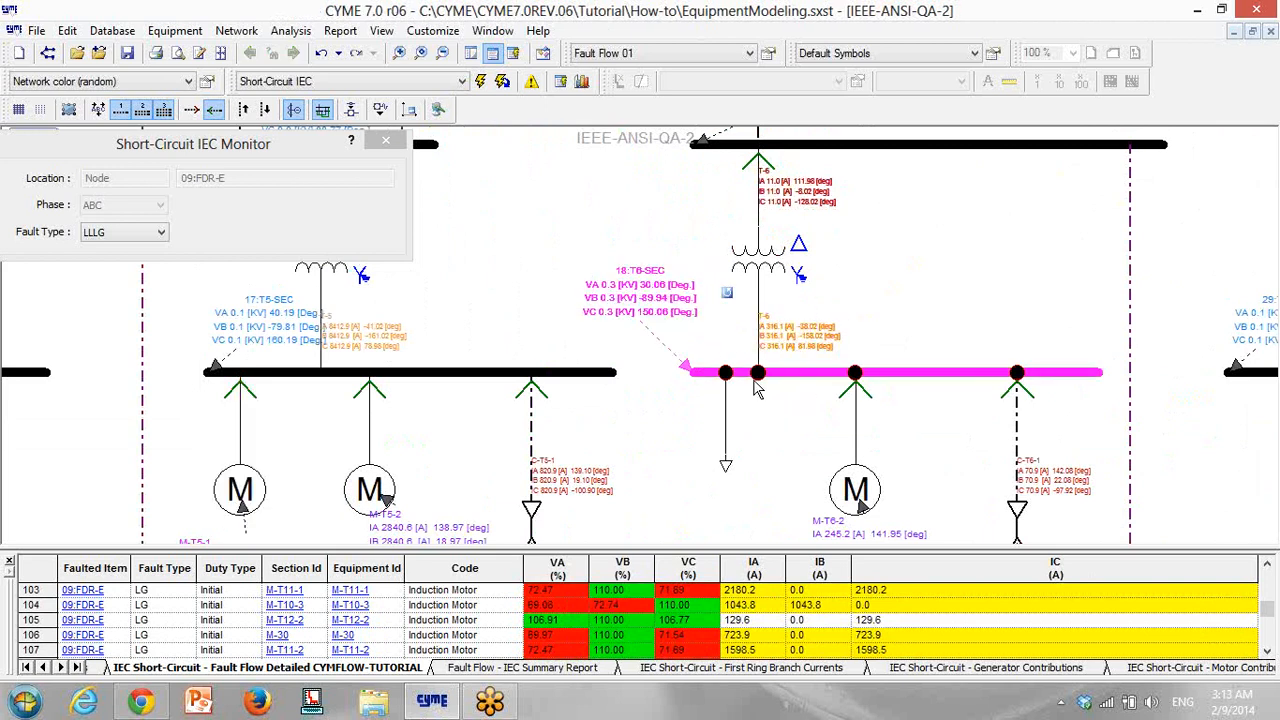
{"action": "left_click_drag", "start_coordinate": [486, 448], "coordinate": [738, 404]}
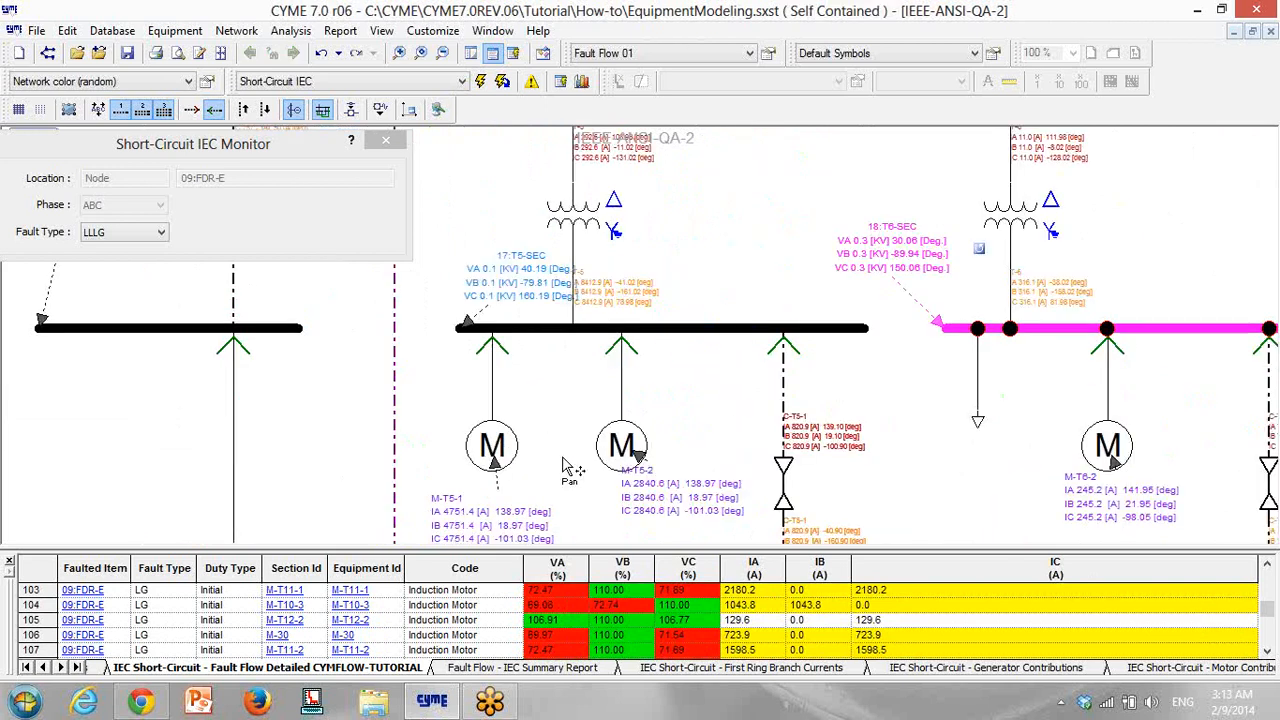
Trace the network upstream from motors M-T5-1 and M-T5-2 to bus 12:T5-PRI and cable C-E4
{"action": "left_click_drag", "start_coordinate": [567, 463], "coordinate": [641, 338]}
{"action": "left_click_drag", "start_coordinate": [571, 300], "coordinate": [588, 459]}
{"action": "scroll", "coordinate": [598, 349], "scroll_direction": "up", "scroll_amount": 2}
{"action": "left_click", "coordinate": [598, 291]}
{"action": "left_click_drag", "start_coordinate": [598, 291], "coordinate": [528, 296]}
{"action": "left_click_drag", "start_coordinate": [678, 401], "coordinate": [714, 446]}
{"action": "left_click_drag", "start_coordinate": [700, 369], "coordinate": [652, 478]}
{"action": "scroll", "coordinate": [652, 478], "scroll_direction": "down", "scroll_amount": 3}
{"action": "left_click_drag", "start_coordinate": [657, 240], "coordinate": [631, 374]}
{"action": "scroll", "coordinate": [631, 374], "scroll_direction": "up", "scroll_amount": 3}
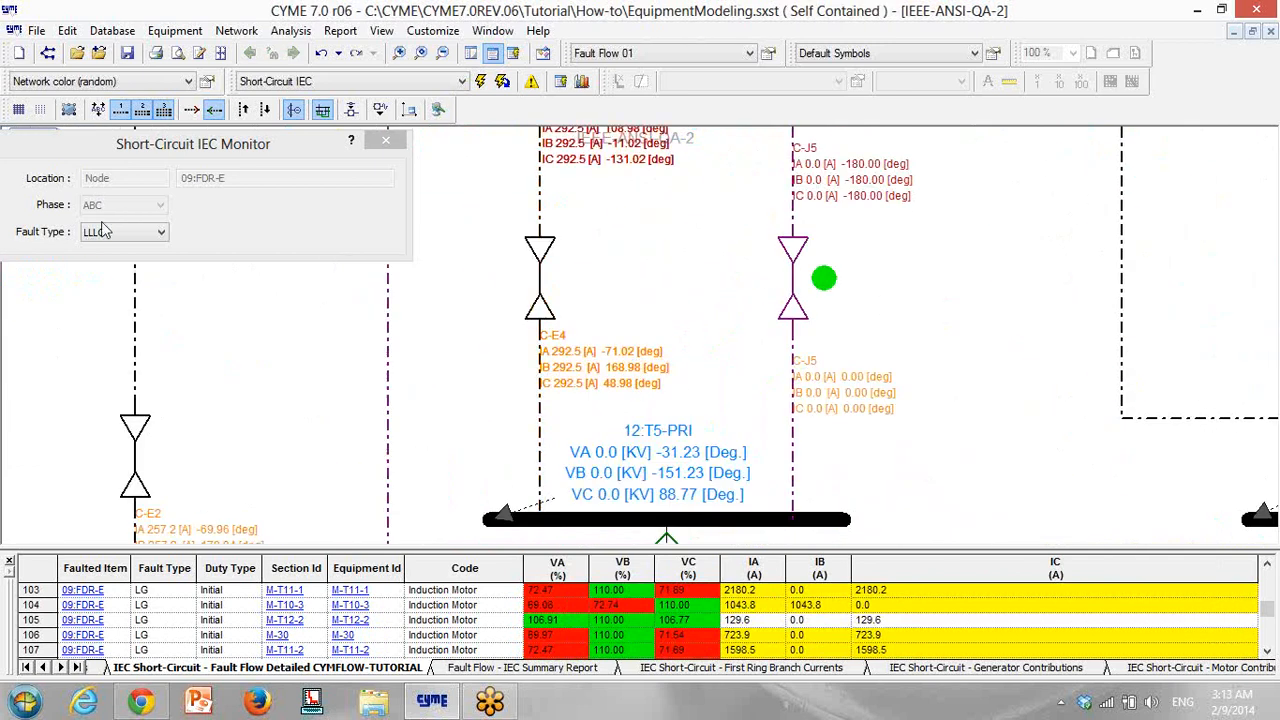
Set the monitored fault type to LG and check the phase voltages at bus 12:T5-PRI
{"action": "left_click", "coordinate": [152, 235]}
{"action": "left_click", "coordinate": [114, 250]}
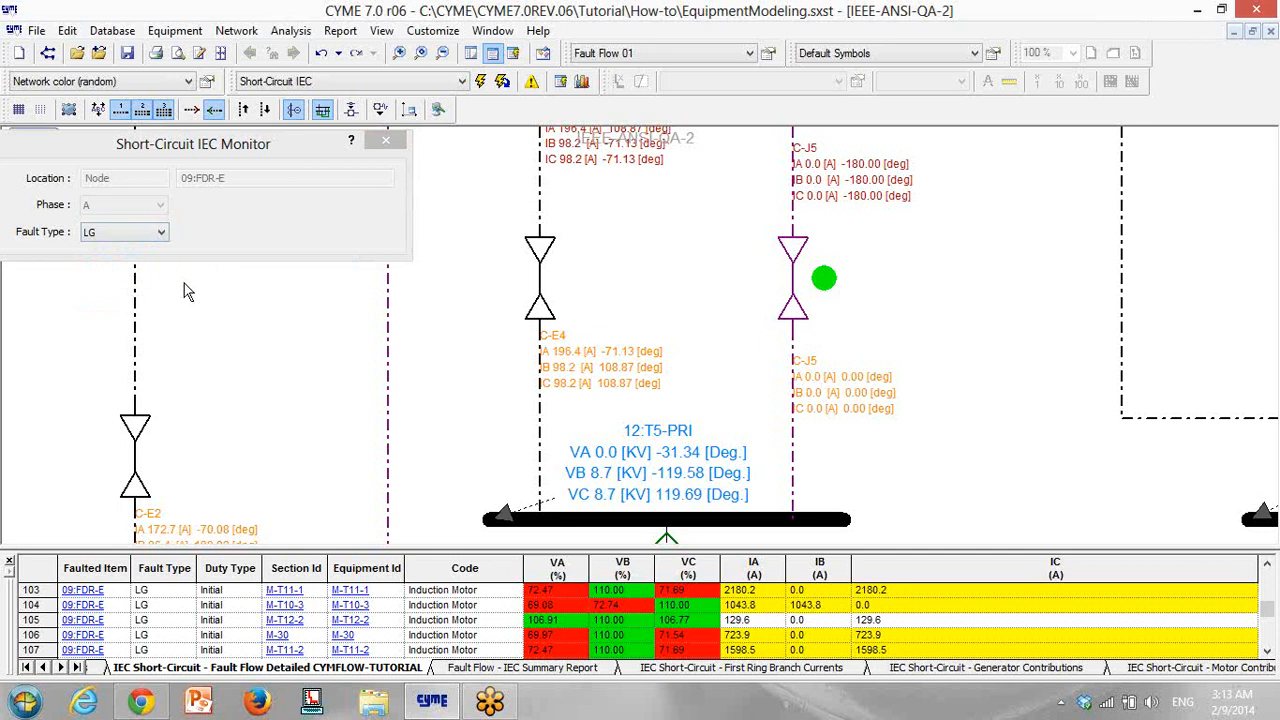
{"action": "left_click_drag", "start_coordinate": [534, 502], "coordinate": [686, 420]}
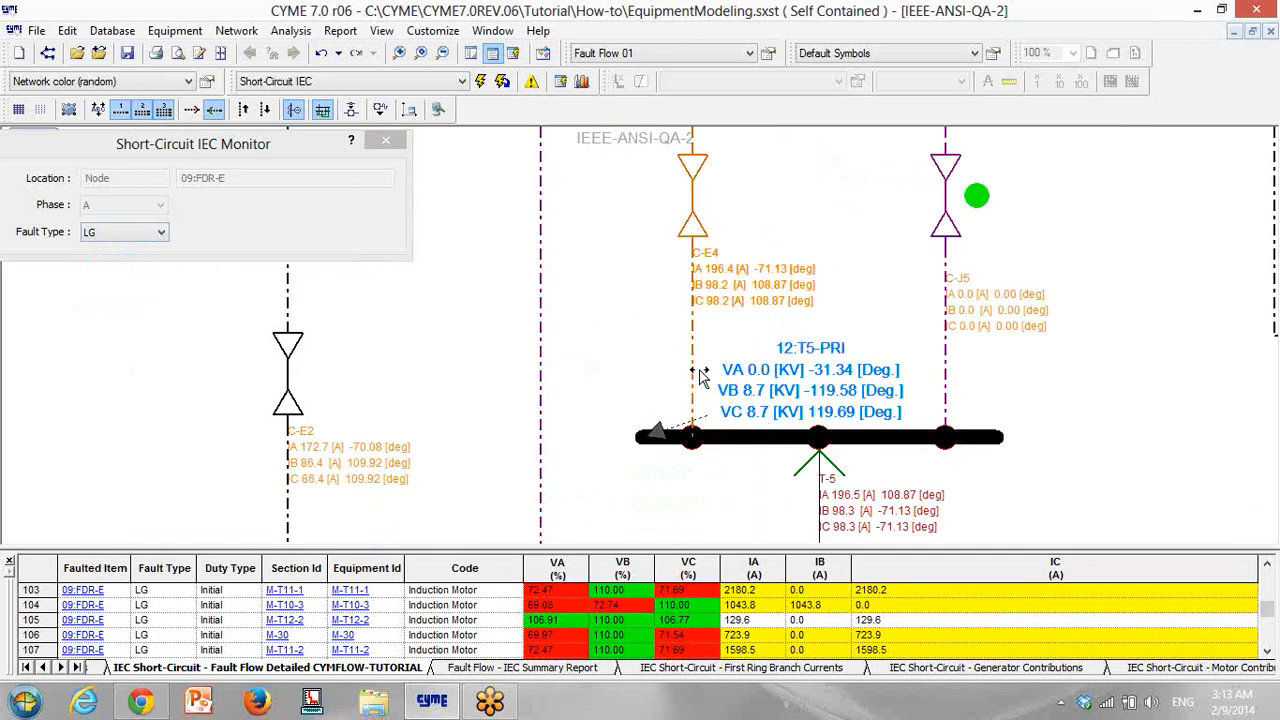
{"action": "left_click_drag", "start_coordinate": [700, 488], "coordinate": [697, 494]}
Compare the LG fault results at buses 09:FDR-E and 10:EMERG, selecting each bus in turn
{"action": "scroll", "coordinate": [703, 480], "scroll_direction": "down", "scroll_amount": 3}
{"action": "left_click_drag", "start_coordinate": [612, 393], "coordinate": [692, 470]}
{"action": "left_click_drag", "start_coordinate": [440, 331], "coordinate": [520, 413]}
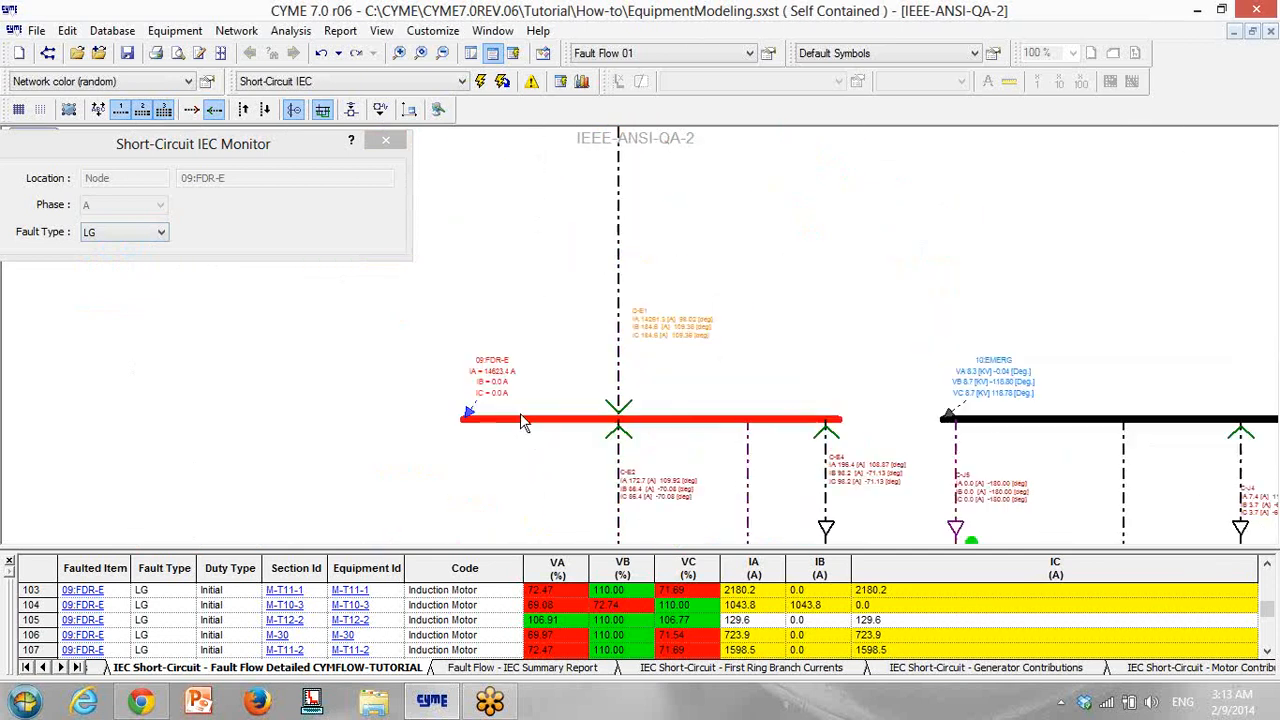
{"action": "scroll", "coordinate": [510, 404], "scroll_direction": "up", "scroll_amount": 2}
{"action": "left_click_drag", "start_coordinate": [818, 416], "coordinate": [648, 403]}
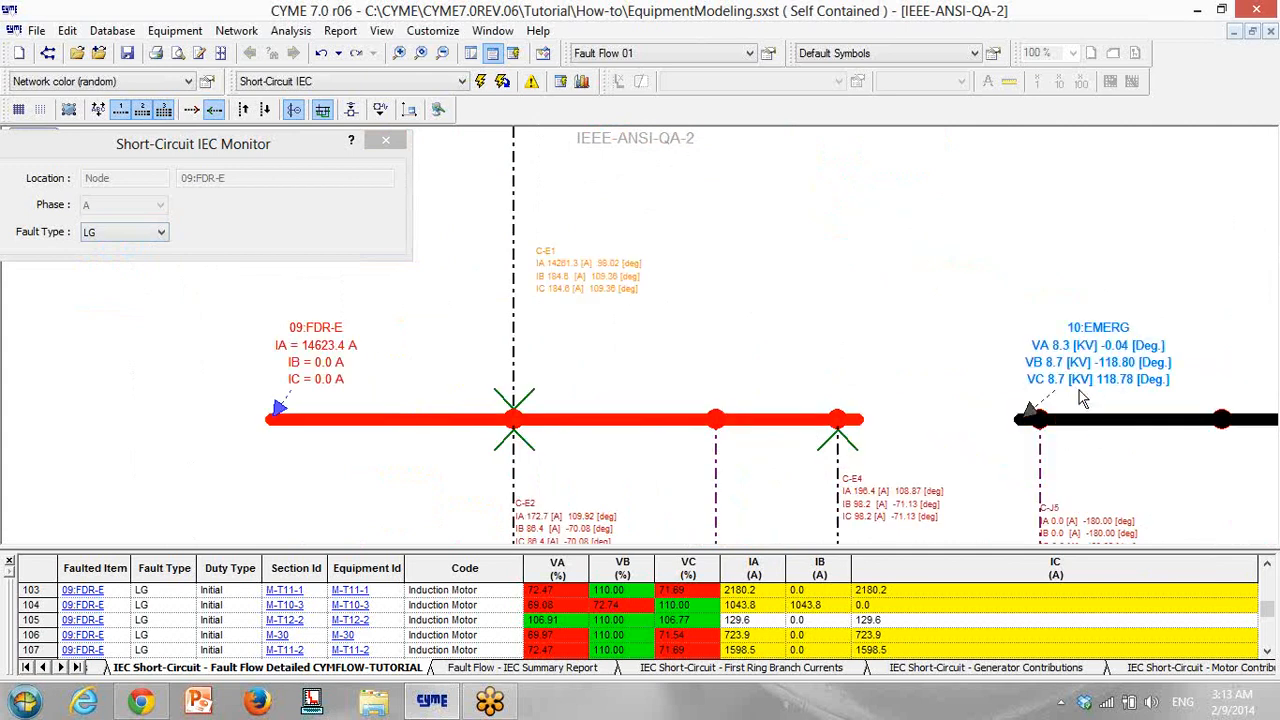
{"action": "left_click", "coordinate": [1091, 422]}
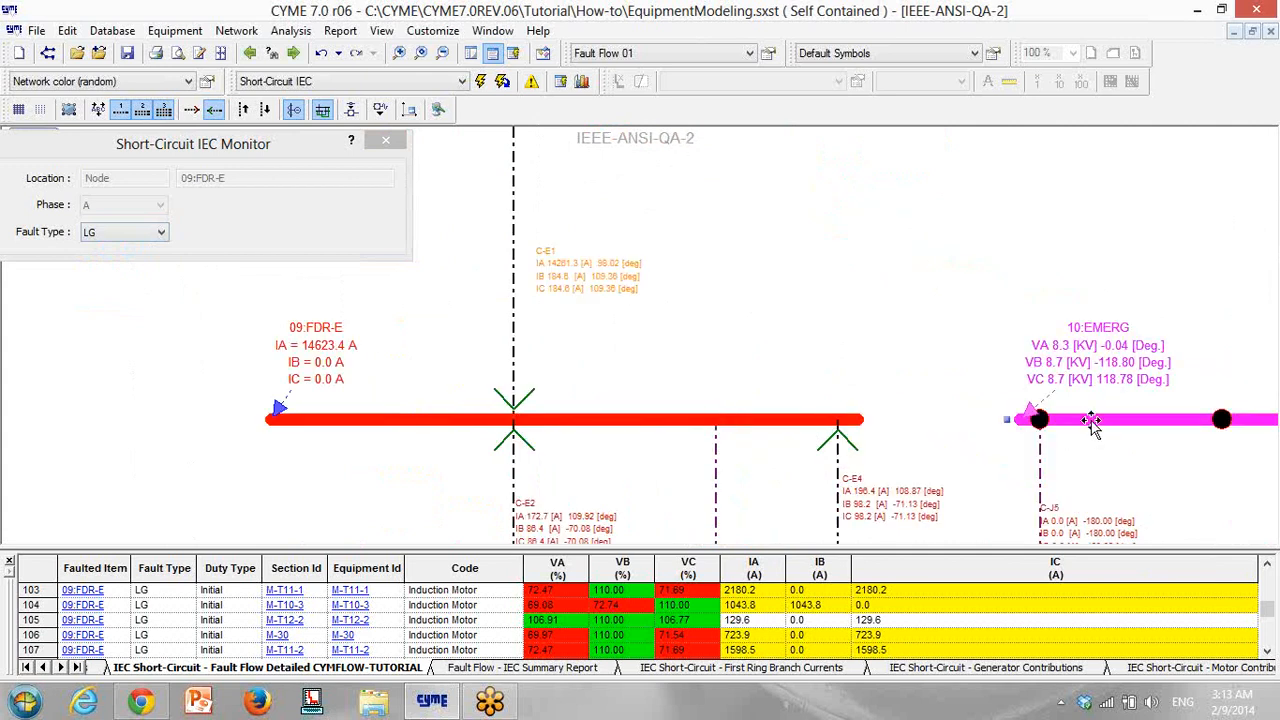
{"action": "left_click", "coordinate": [366, 417]}
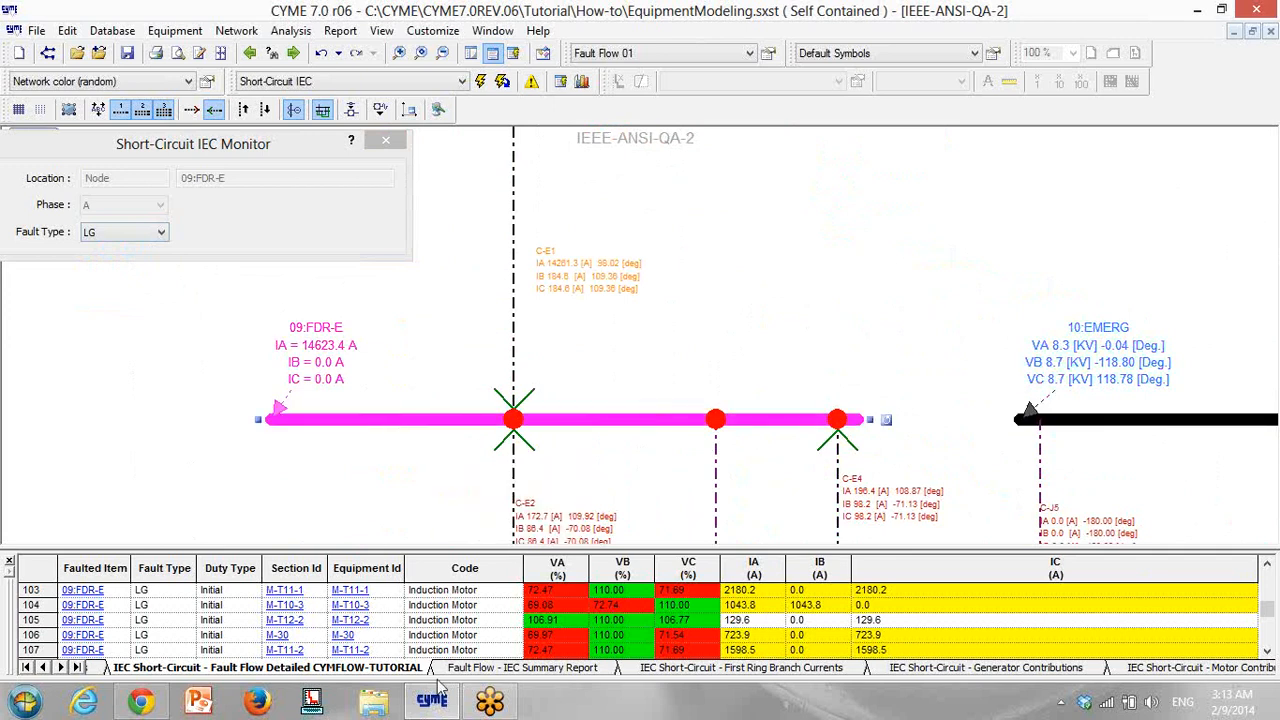
Enlarge the docked report view and review the First Ring Branch Currents and Generator Contributions reports
{"action": "left_click", "coordinate": [740, 670]}
{"action": "left_click_drag", "start_coordinate": [730, 546], "coordinate": [721, 437]}
{"action": "left_click_drag", "start_coordinate": [495, 450], "coordinate": [737, 450]}
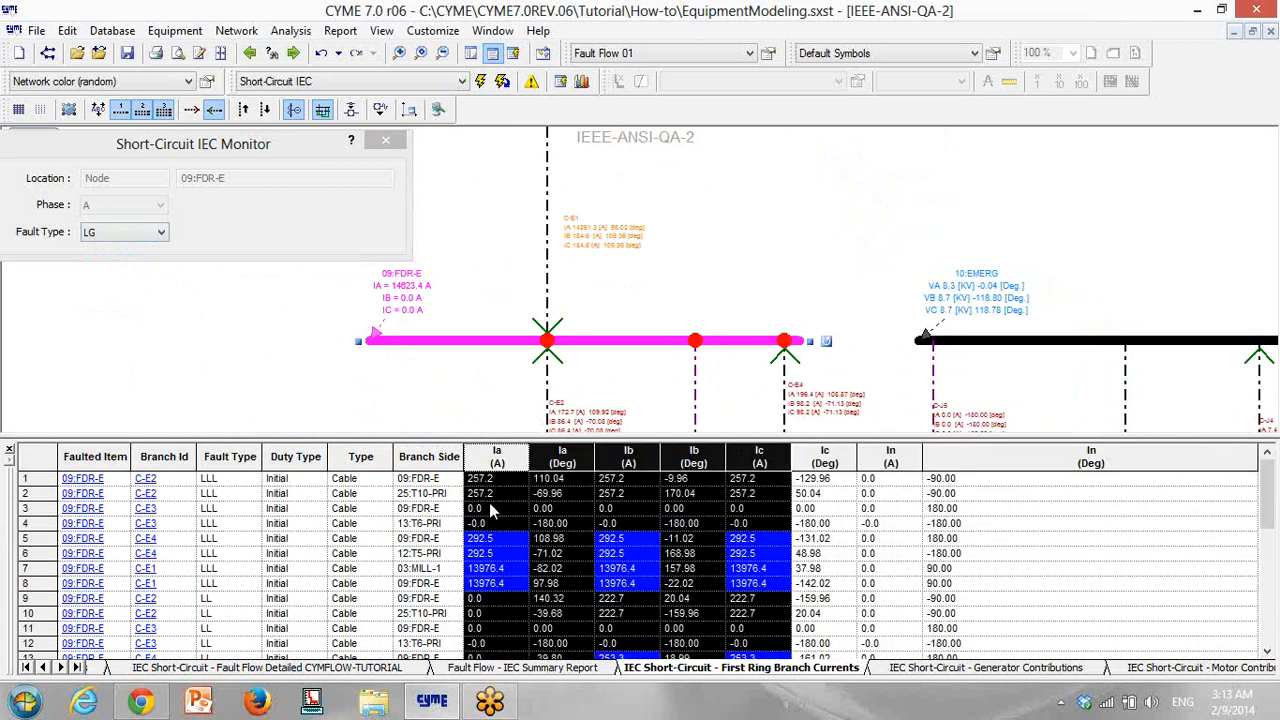
{"action": "left_click", "coordinate": [976, 668]}
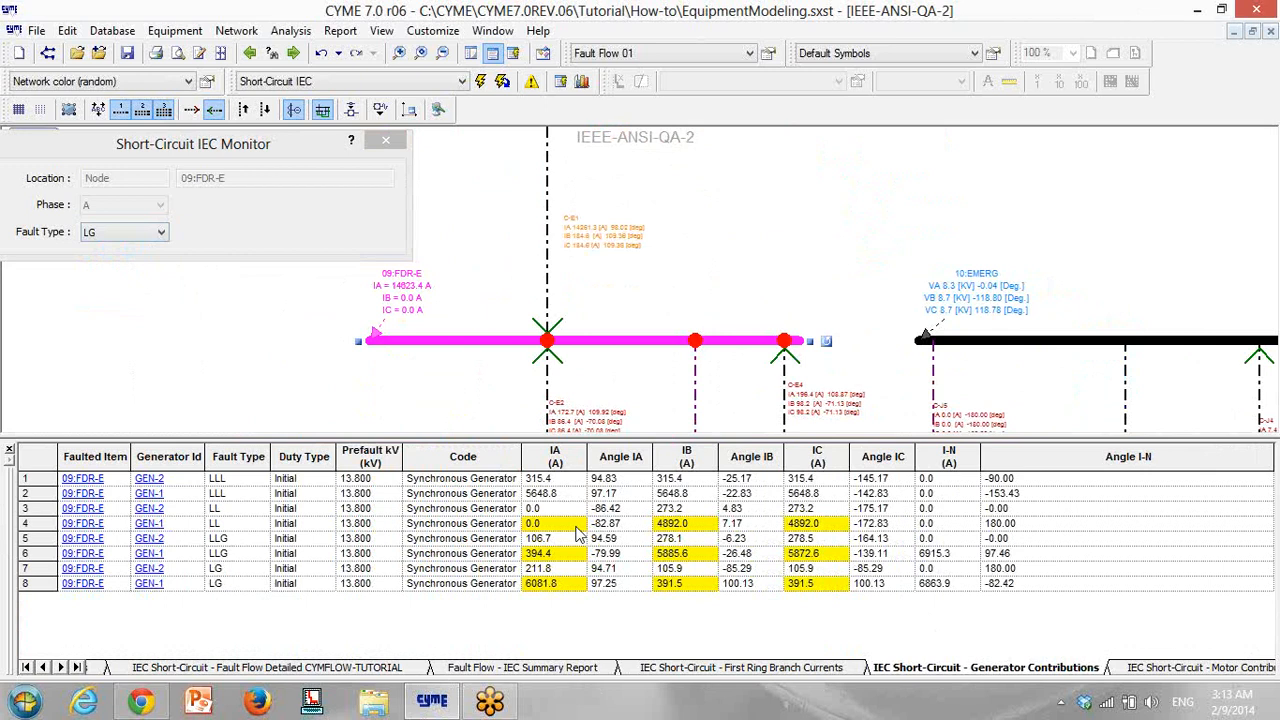
Review the Motor Contributions report from its phase current columns down to its last rows, and return to its start
{"action": "left_click", "coordinate": [1190, 668]}
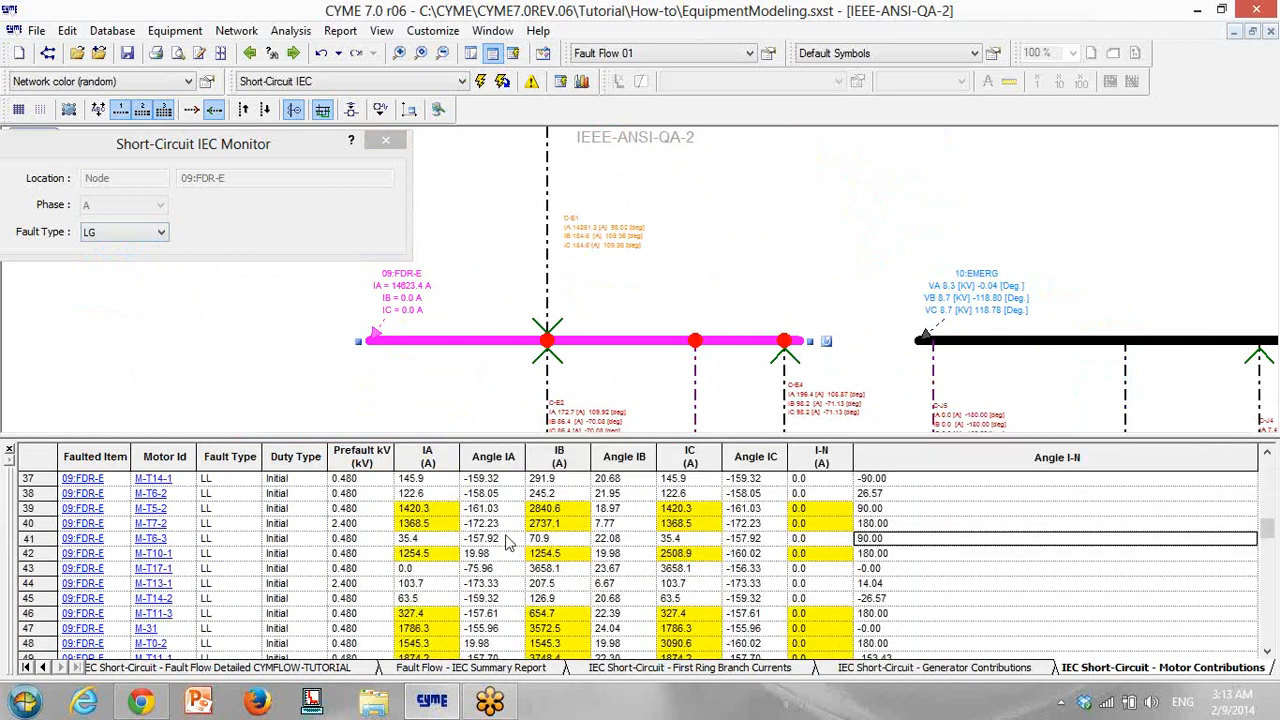
{"action": "left_click_drag", "start_coordinate": [434, 450], "coordinate": [950, 473]}
{"action": "left_click", "coordinate": [952, 509]}
{"action": "scroll", "coordinate": [930, 545], "scroll_direction": "down", "scroll_amount": 11}
{"action": "scroll", "coordinate": [913, 558], "scroll_direction": "down", "scroll_amount": 7}
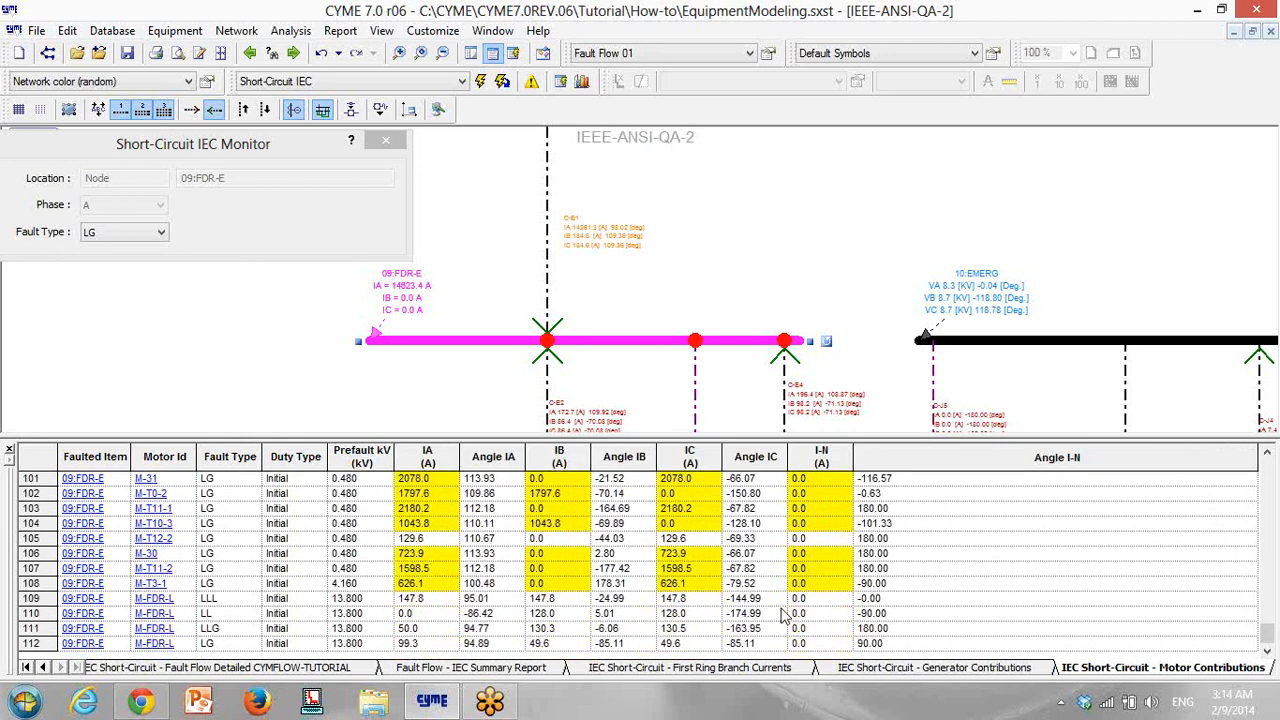
{"action": "left_click_drag", "start_coordinate": [1268, 622], "coordinate": [1268, 470]}
Close all docked reports and move the Short-Circuit IEC Monitor above bus 09:FDR-E
{"action": "left_click", "coordinate": [40, 460]}
{"action": "right_click", "coordinate": [40, 460]}
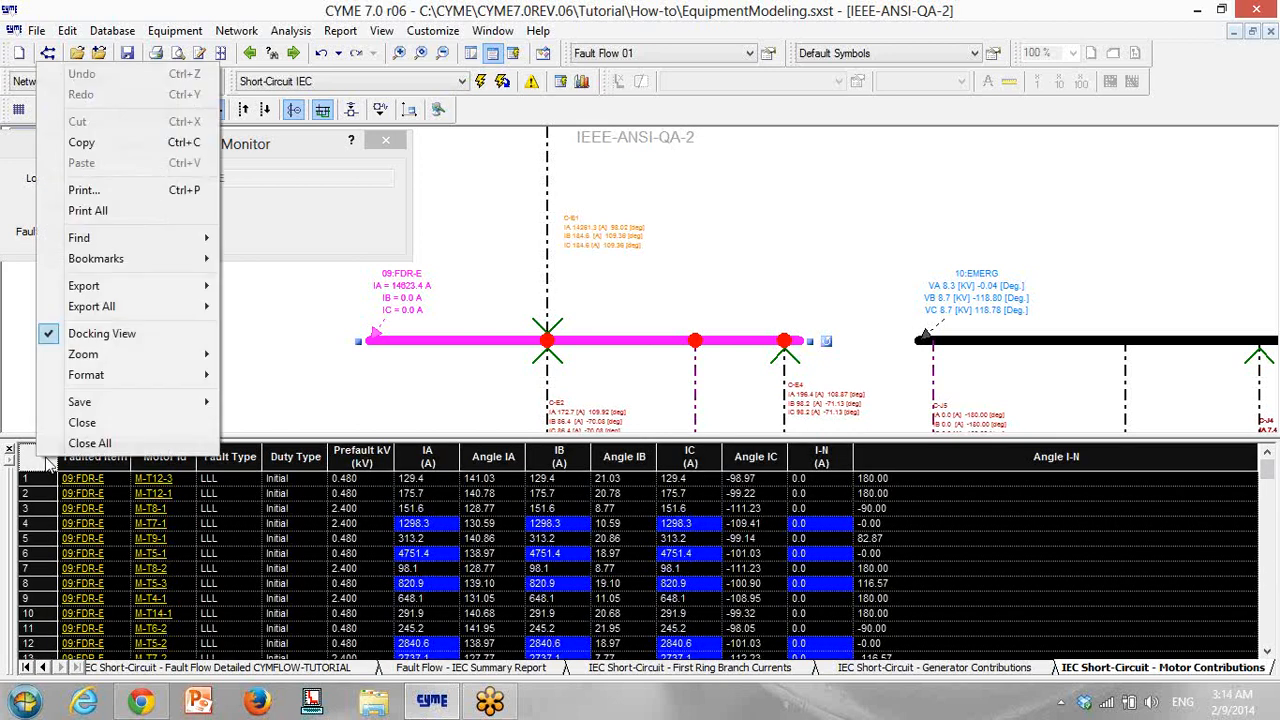
{"action": "left_click", "coordinate": [72, 445]}
{"action": "left_click_drag", "start_coordinate": [215, 147], "coordinate": [417, 296]}
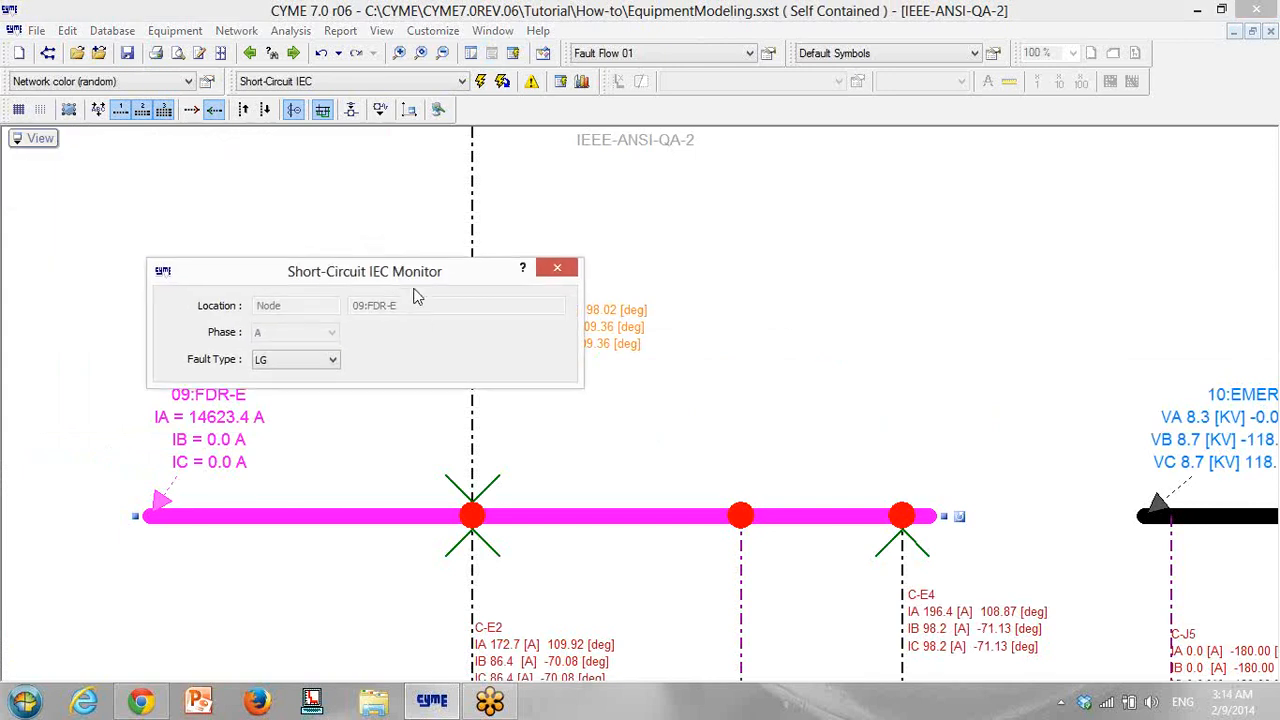
{"action": "left_click", "coordinate": [1251, 104]}
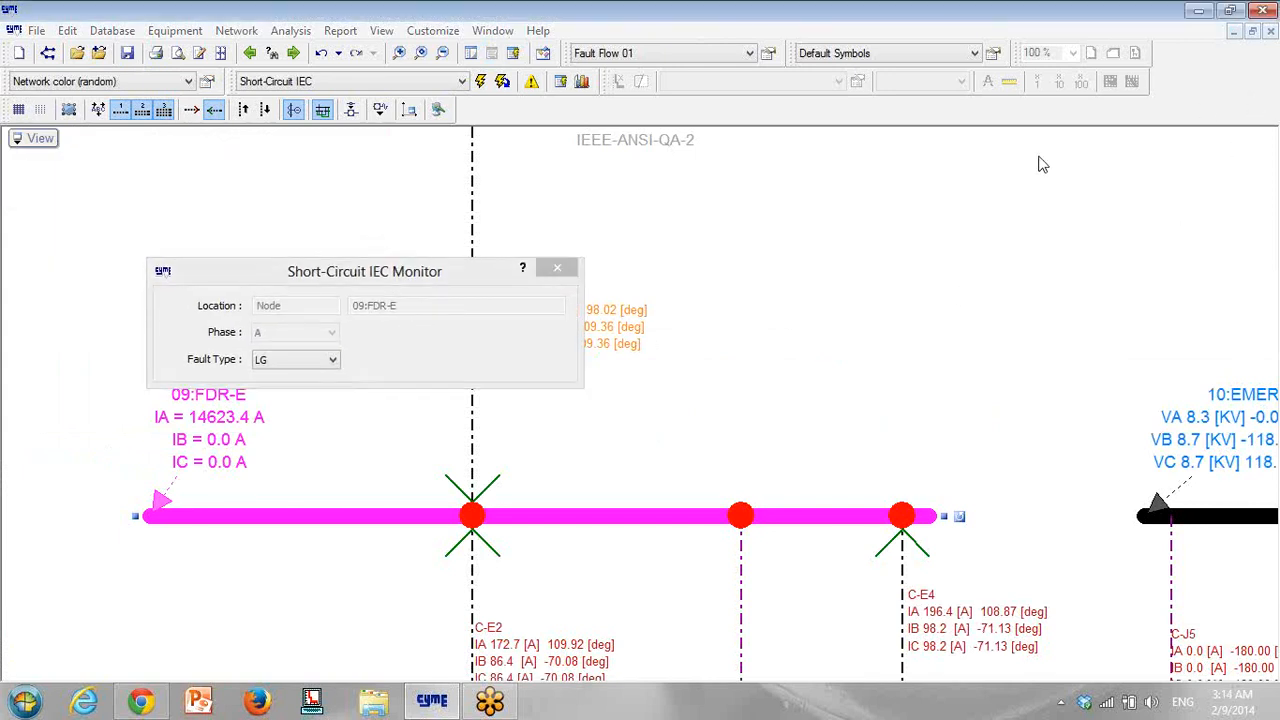